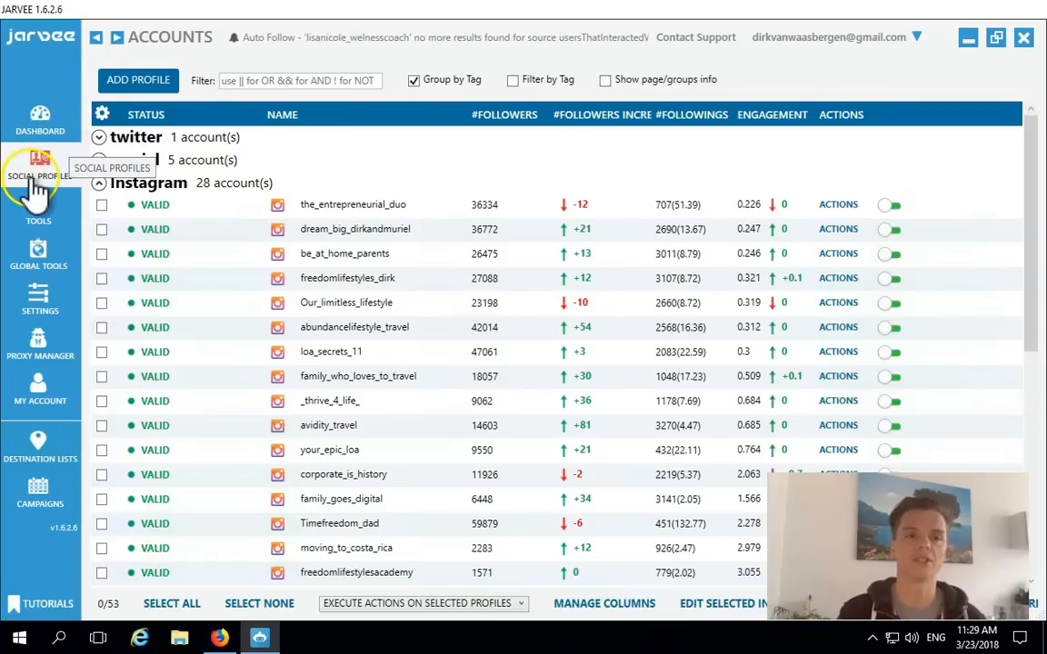
Add a new Instagram profile and enter travel as its tag
{"action": "left_click", "coordinate": [134, 83]}
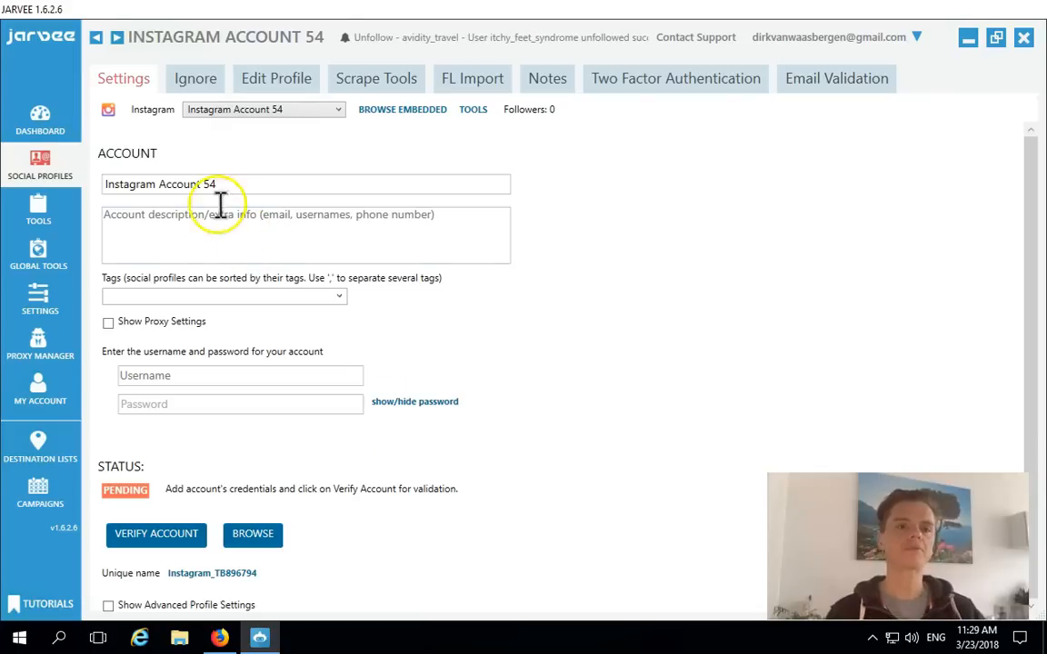
{"action": "left_click_drag", "start_coordinate": [223, 185], "coordinate": [87, 173]}
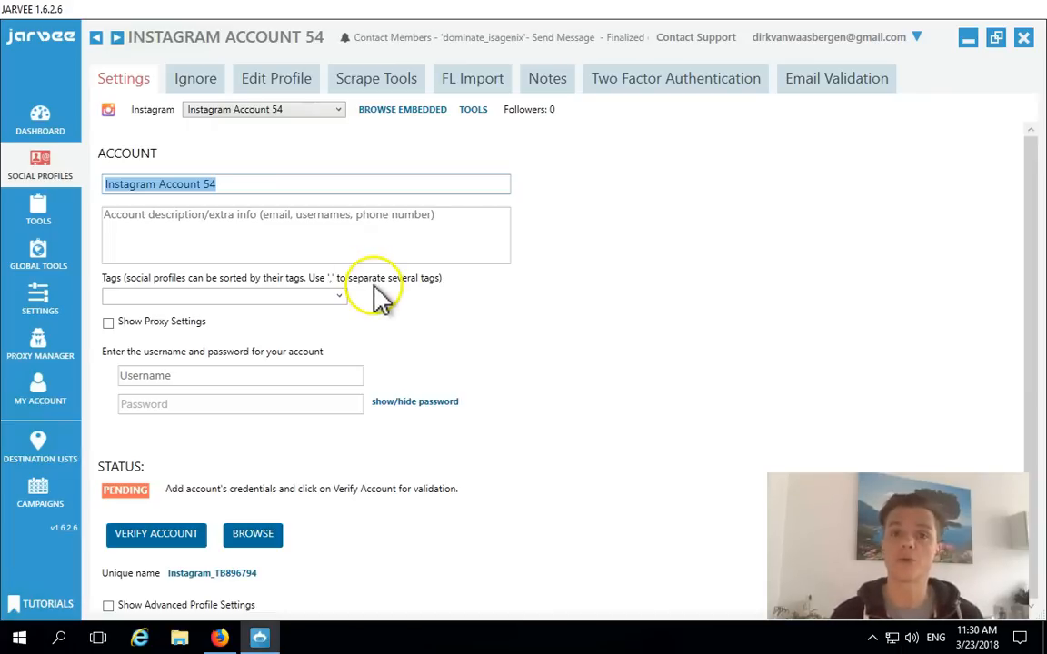
{"action": "left_click", "coordinate": [237, 298]}
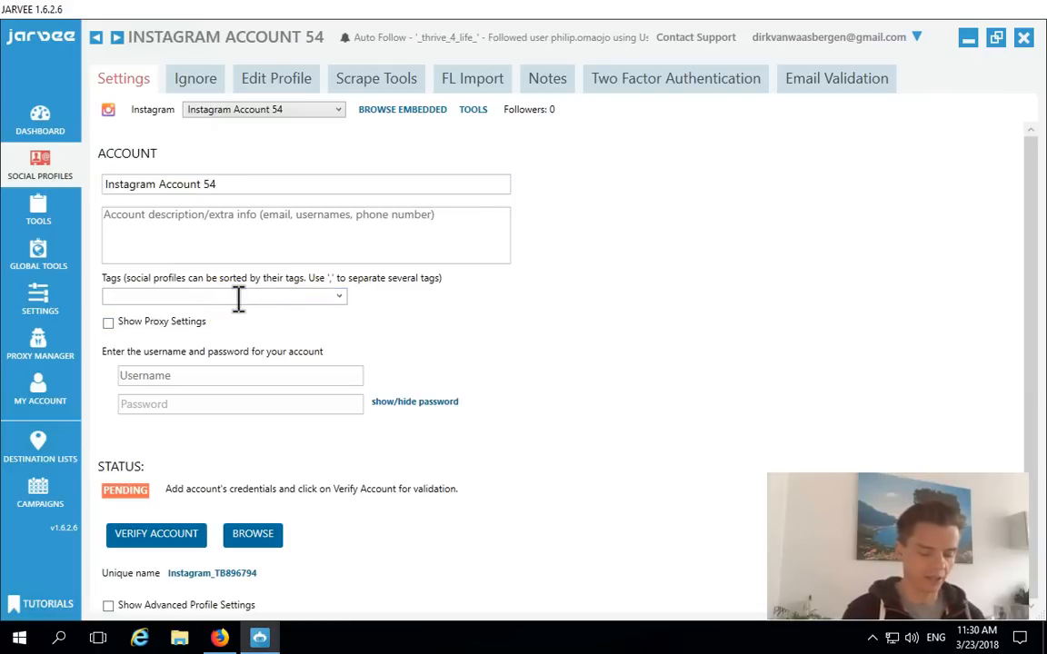
{"action": "type", "text": "travel"}
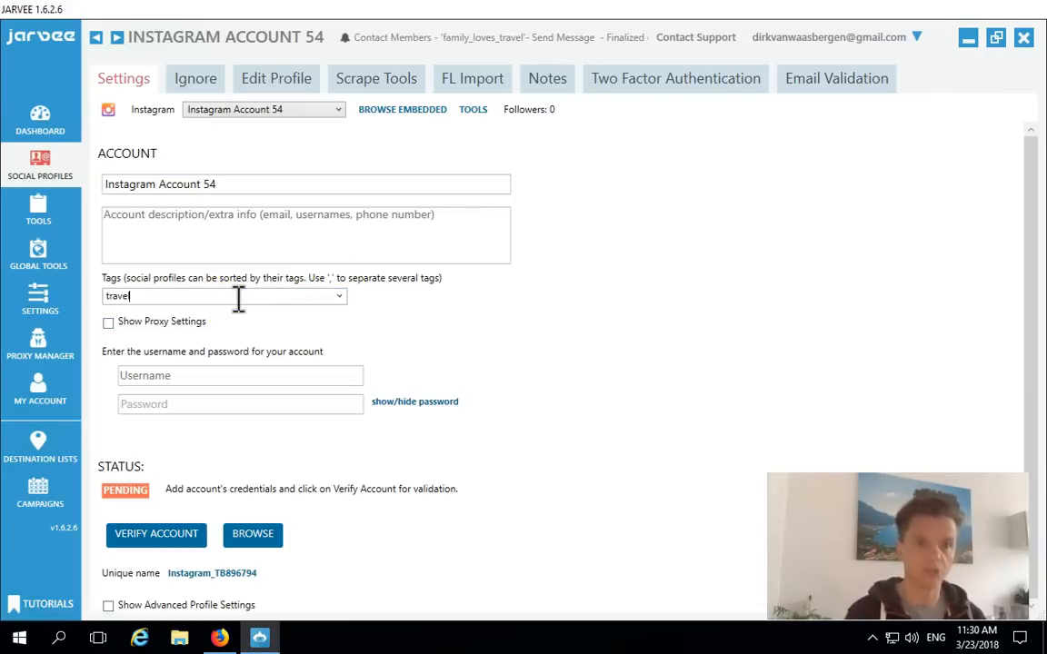
{"action": "left_click", "coordinate": [338, 298]}
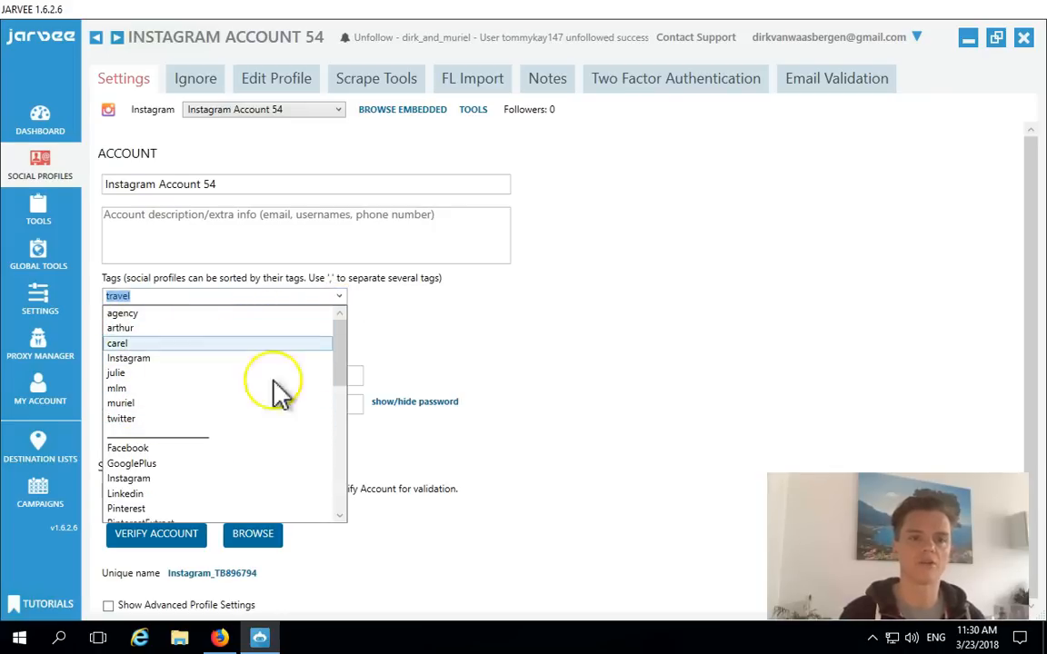
{"action": "left_click", "coordinate": [491, 356]}
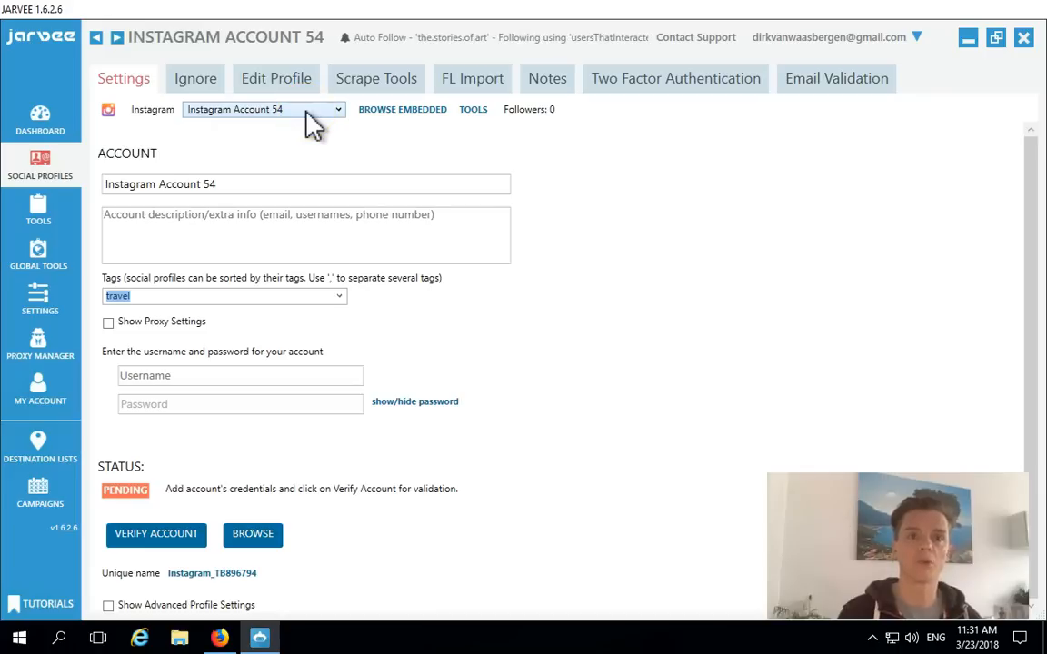
Switch the profile settings to the existing Instagram account corporate_is_history
{"action": "left_click", "coordinate": [307, 116]}
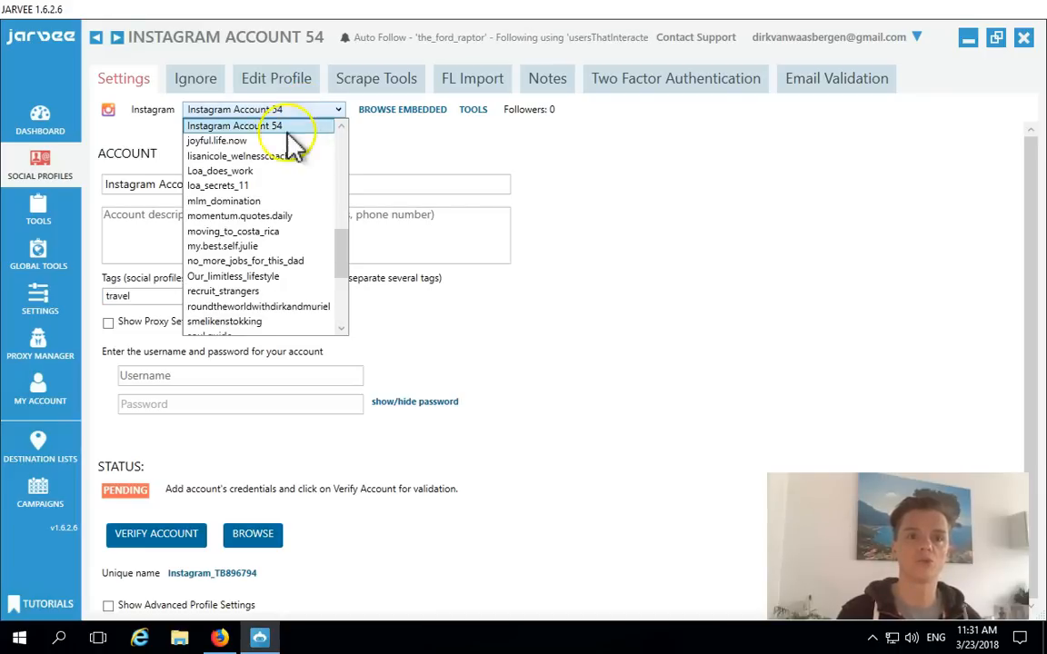
{"action": "left_click_drag", "start_coordinate": [344, 238], "coordinate": [345, 134]}
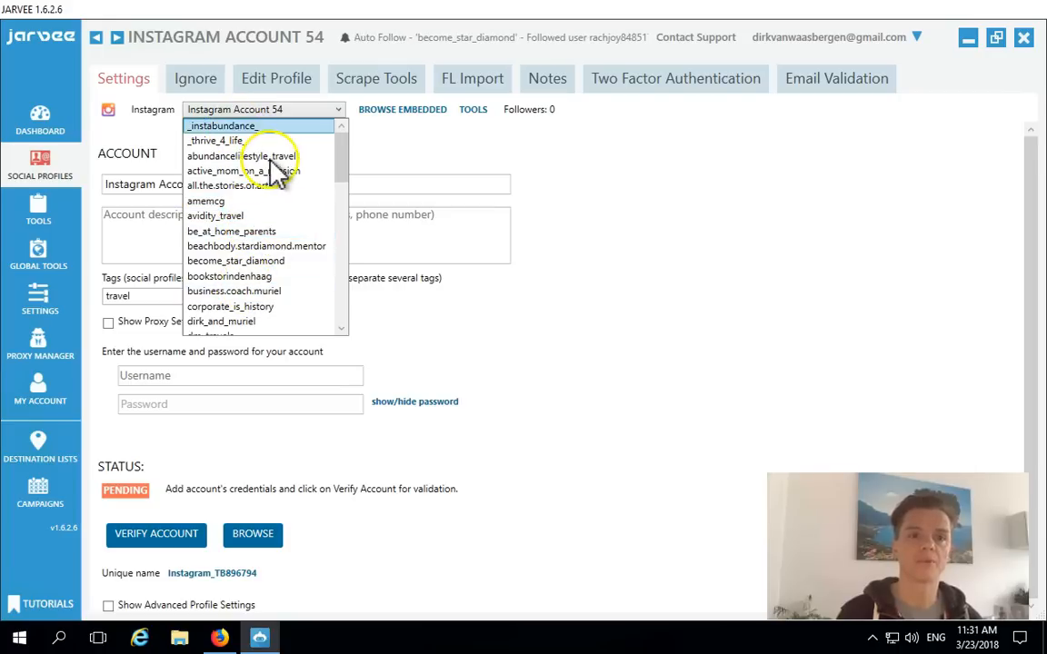
{"action": "left_click_drag", "start_coordinate": [342, 161], "coordinate": [345, 187]}
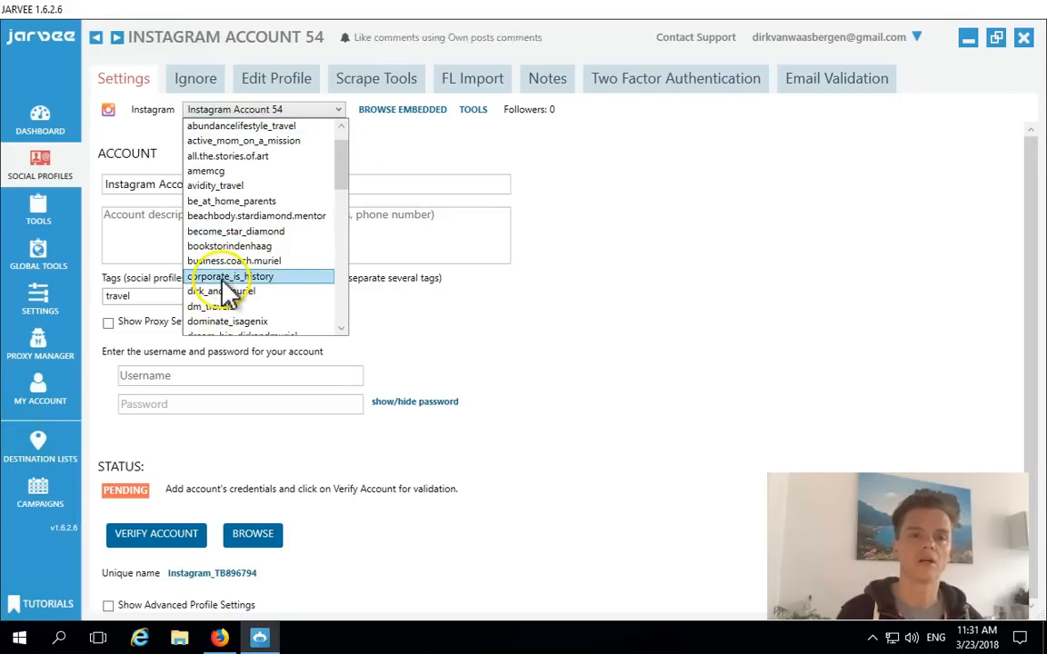
{"action": "left_click", "coordinate": [263, 276]}
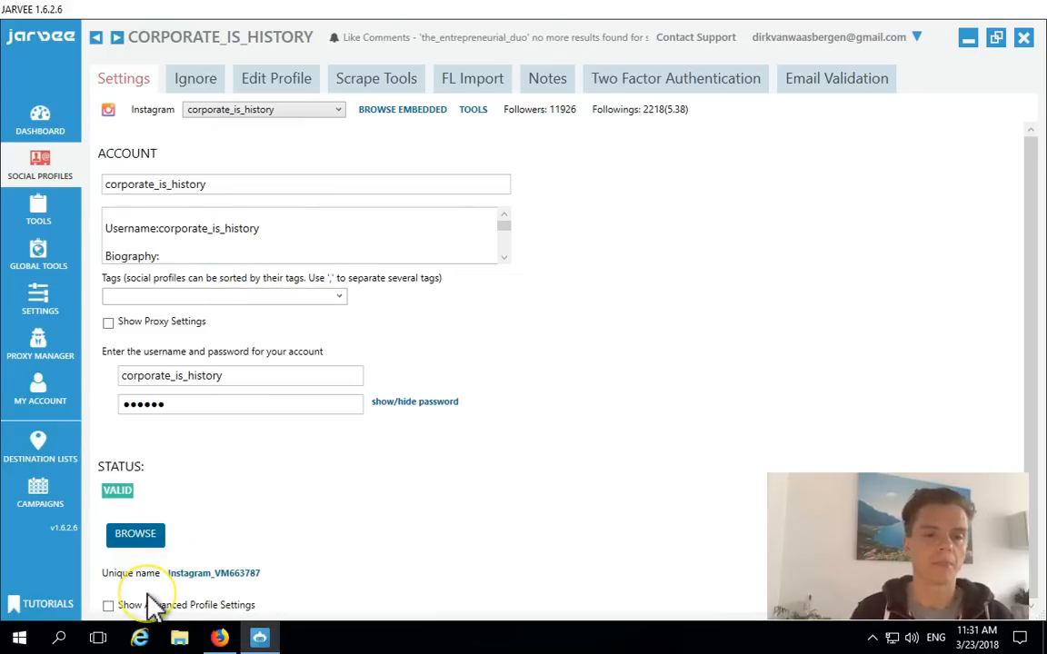
Switch to the profile listed directly after corporate_is_history and check its validation status
{"action": "left_click", "coordinate": [234, 114]}
{"action": "left_click", "coordinate": [232, 140]}
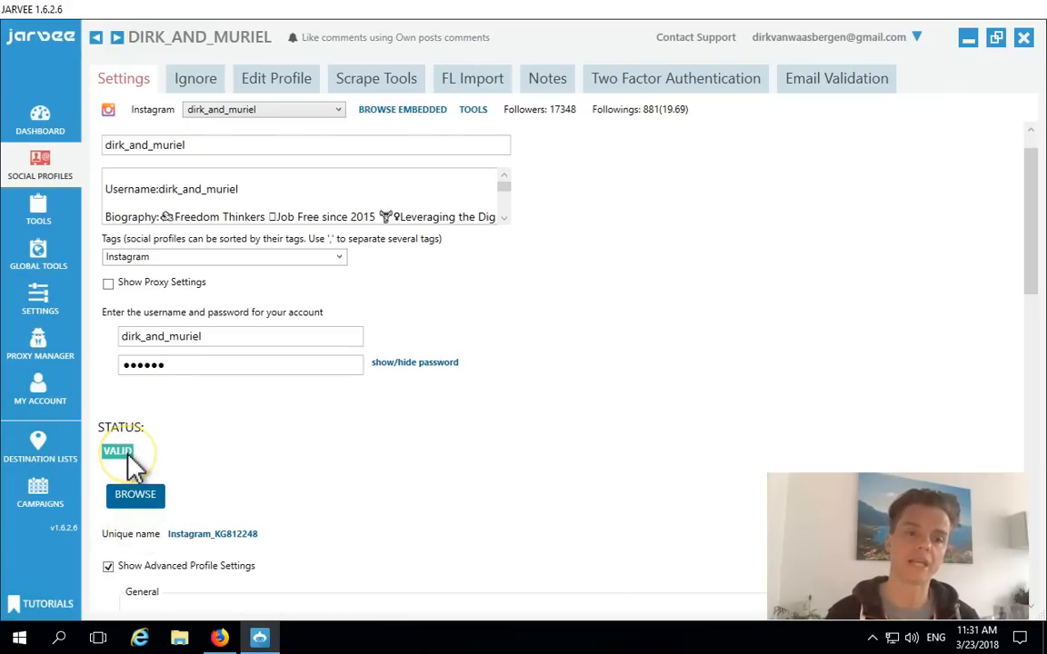
{"action": "left_click", "coordinate": [145, 454]}
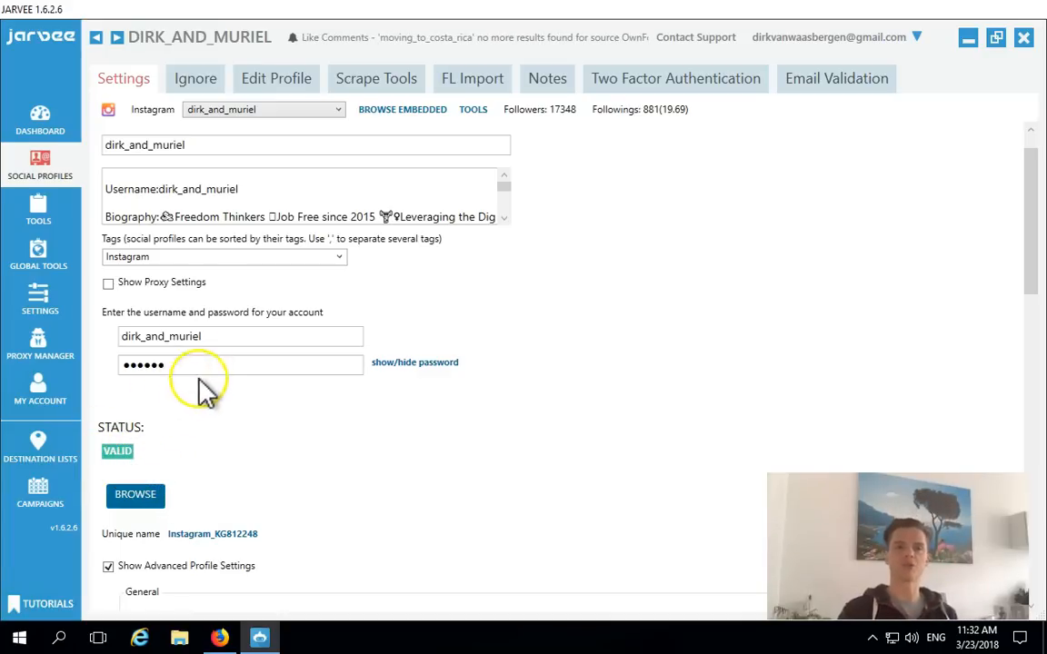
Review this profile's Ignore, Scrape Tools, FL Import, Notes and Two Factor Authentication pages
{"action": "left_click", "coordinate": [188, 91]}
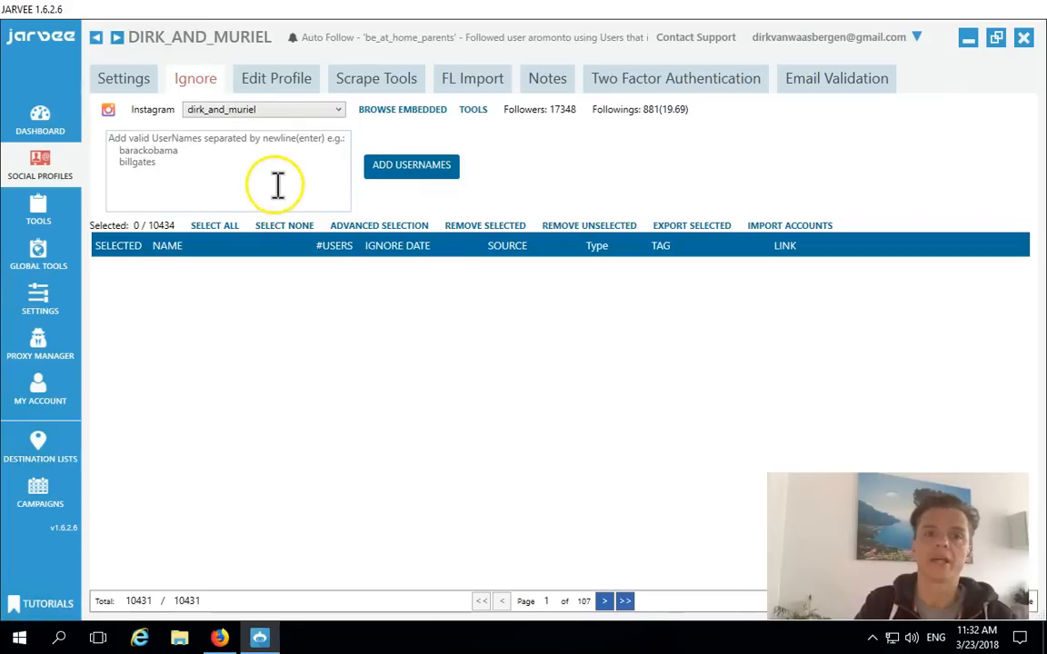
{"action": "left_click", "coordinate": [229, 136]}
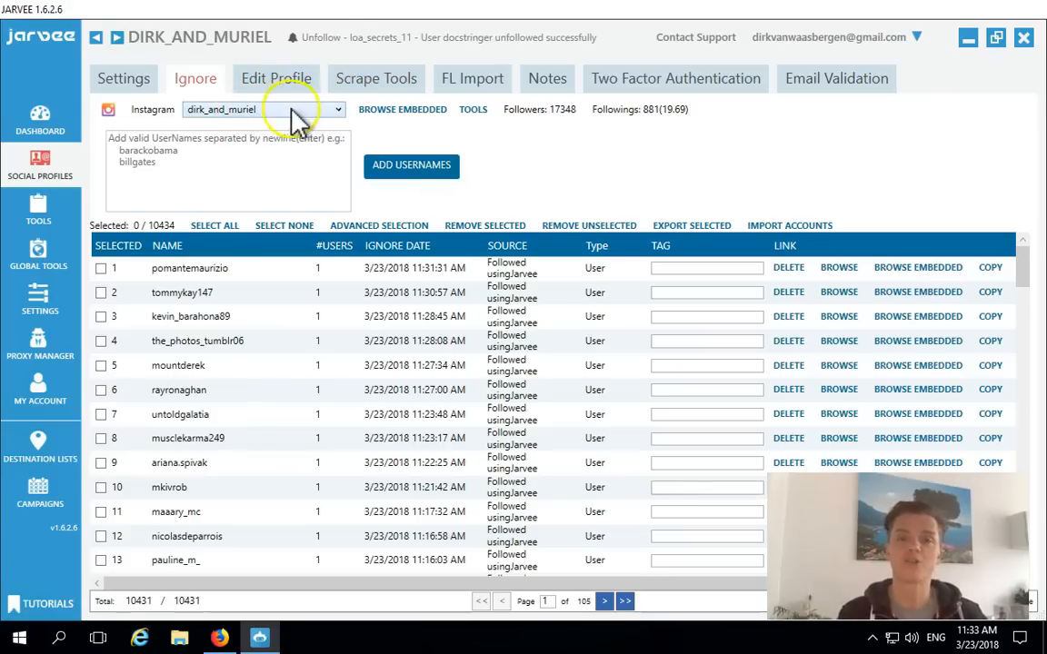
{"action": "left_click", "coordinate": [360, 81]}
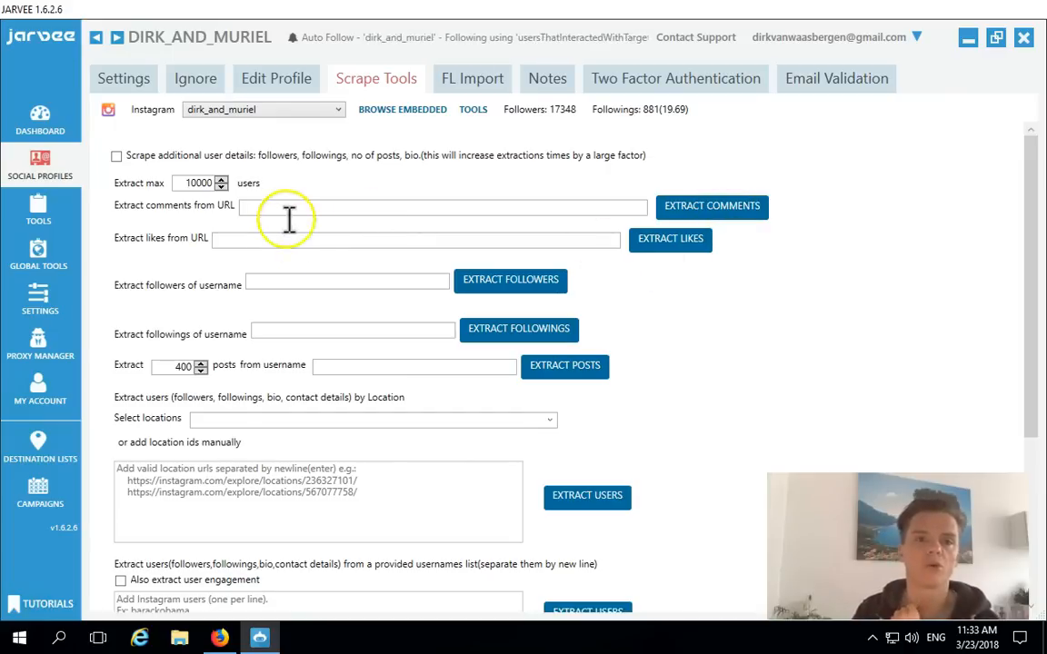
{"action": "left_click", "coordinate": [472, 87]}
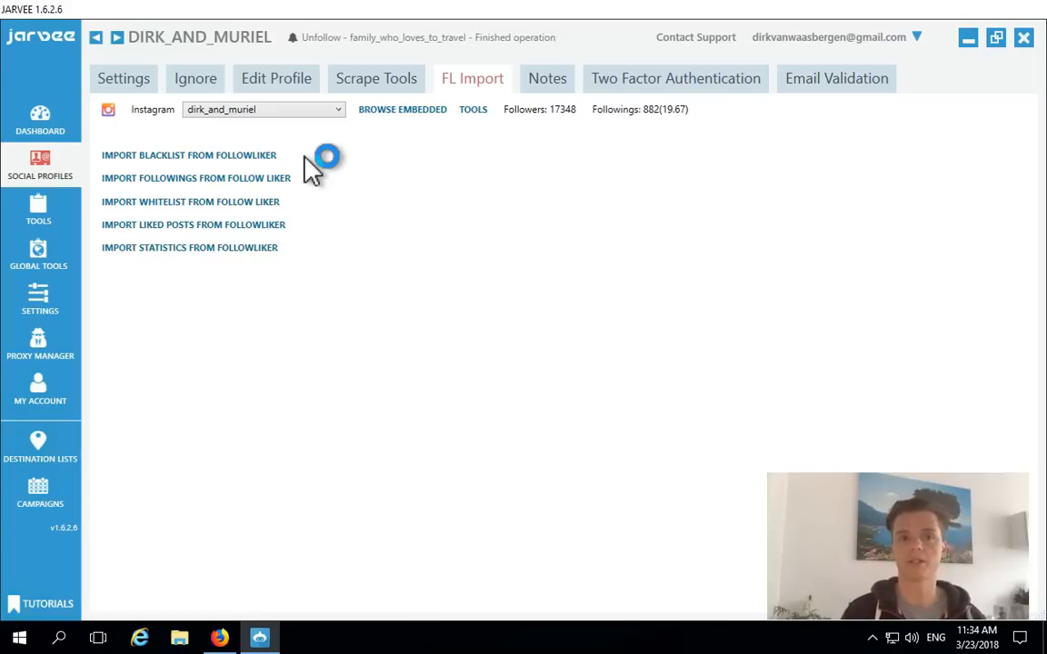
{"action": "left_click", "coordinate": [543, 84]}
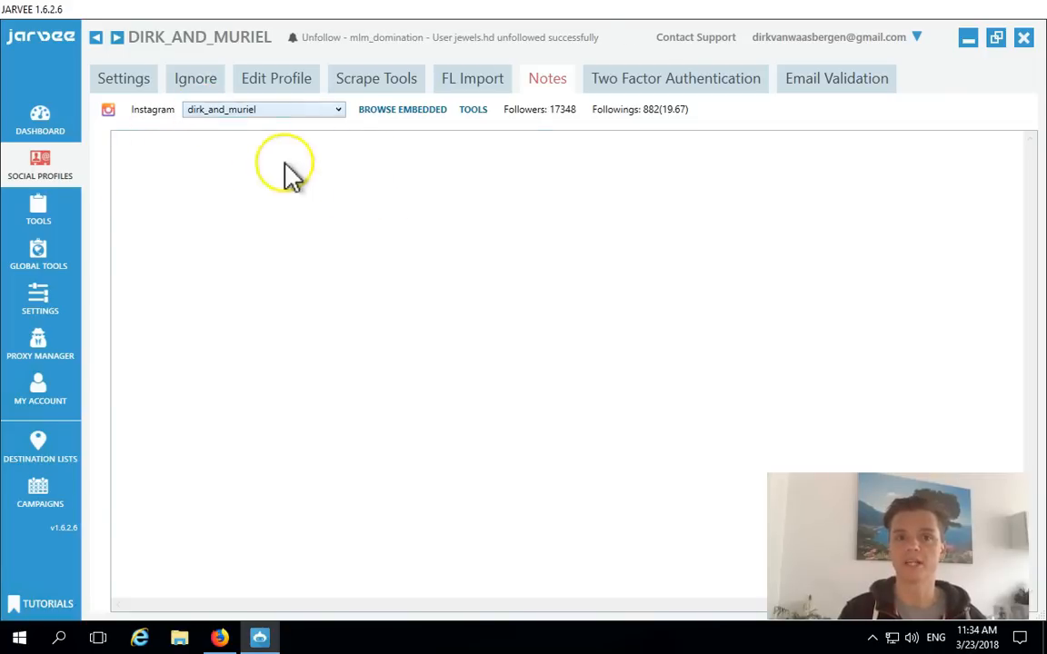
{"action": "left_click", "coordinate": [677, 93]}
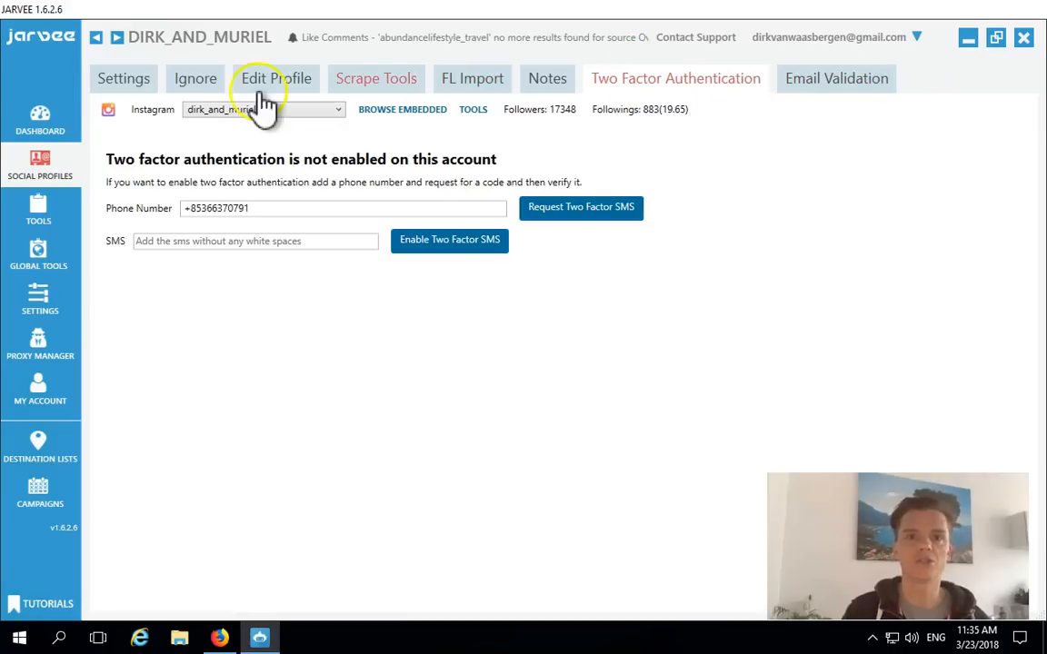
Return to the profile's account settings and switch to the corporate_is_history account
{"action": "left_click", "coordinate": [114, 82]}
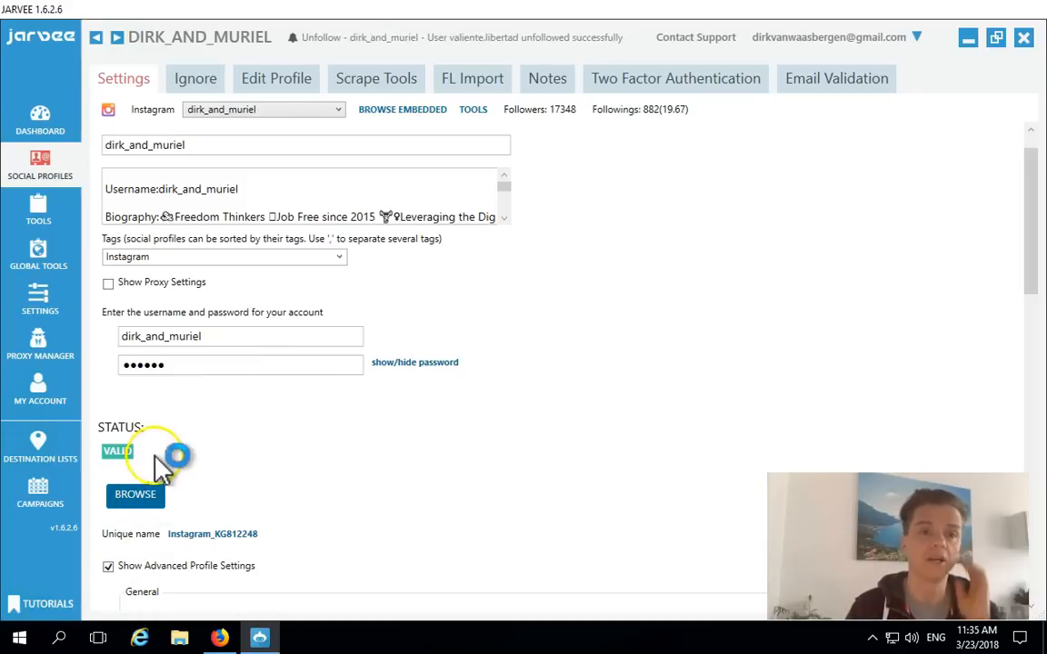
{"action": "left_click", "coordinate": [246, 113]}
{"action": "left_click_drag", "start_coordinate": [339, 180], "coordinate": [340, 130]}
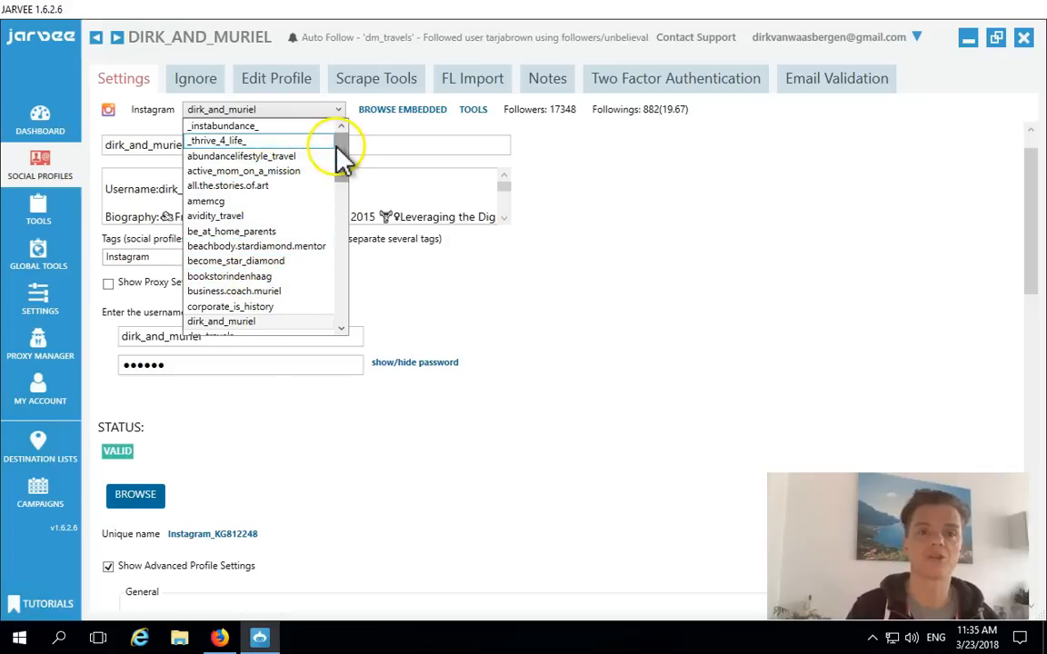
{"action": "left_click", "coordinate": [280, 306]}
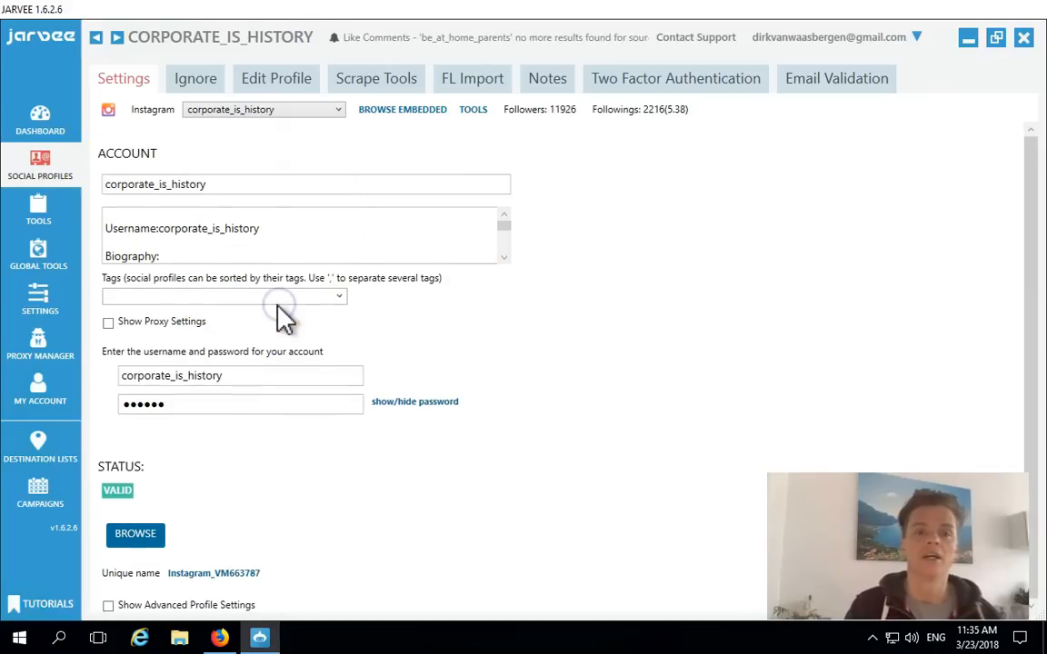
Open the tools overview of all accounts and turn off the Like tool for Loa_does_work and dm_travels
{"action": "left_click", "coordinate": [40, 215]}
{"action": "left_click", "coordinate": [36, 216]}
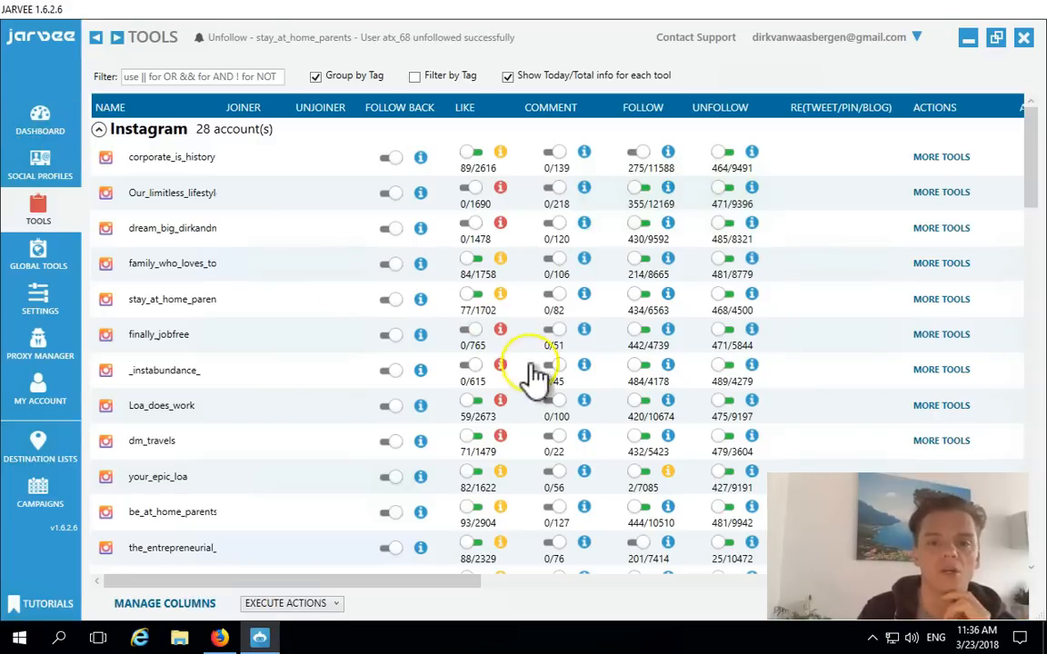
{"action": "left_click", "coordinate": [471, 400]}
{"action": "left_click", "coordinate": [471, 437]}
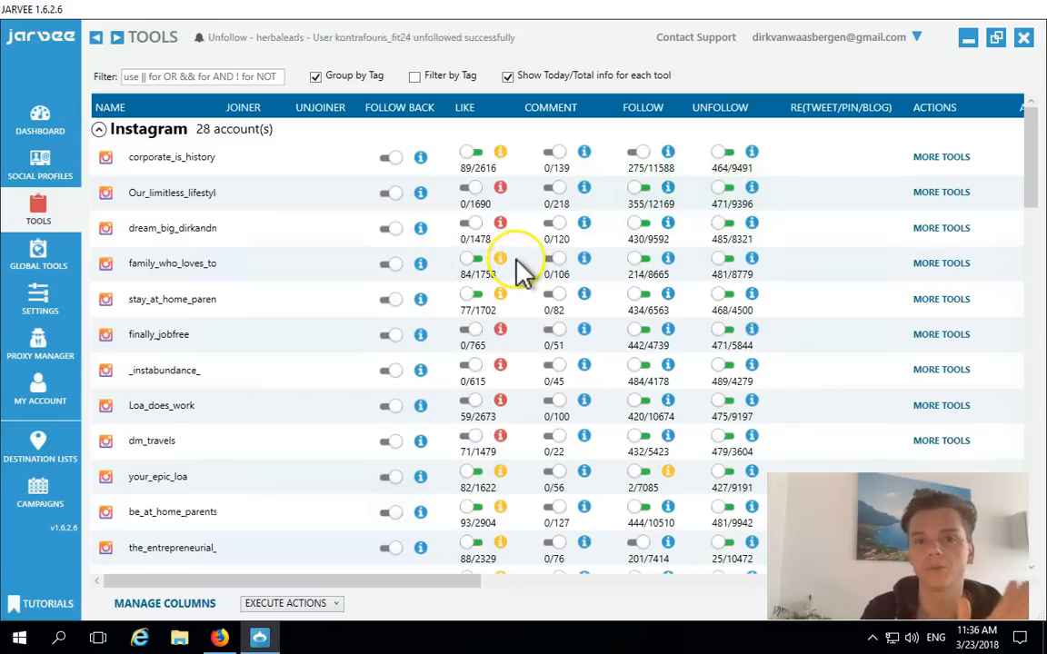
{"action": "left_click_drag", "start_coordinate": [1034, 197], "coordinate": [1027, 338]}
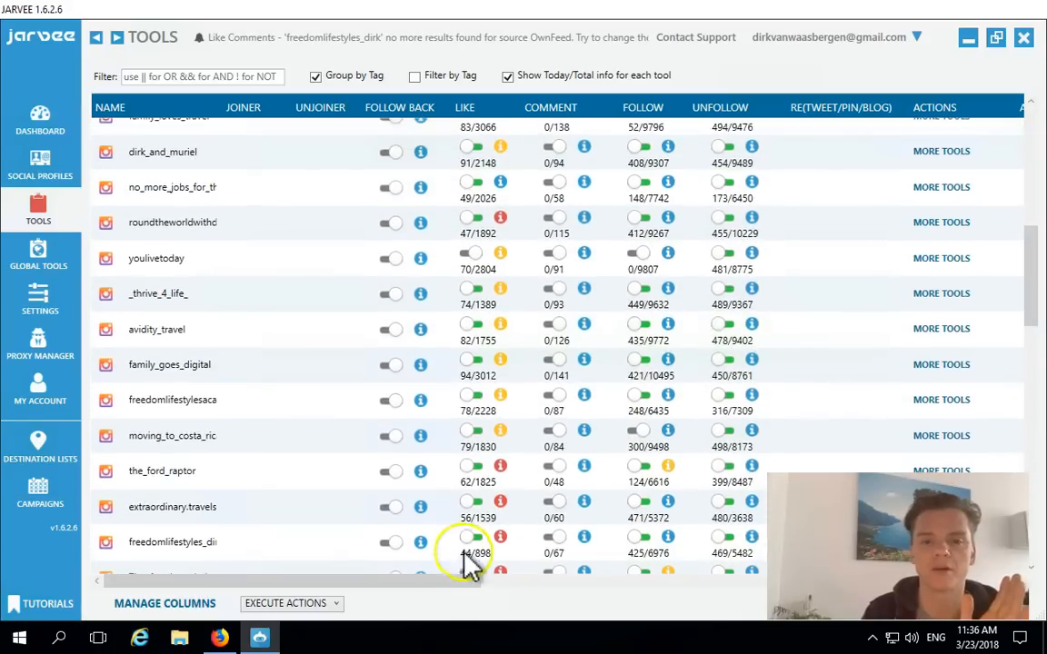
{"action": "left_click", "coordinate": [471, 540]}
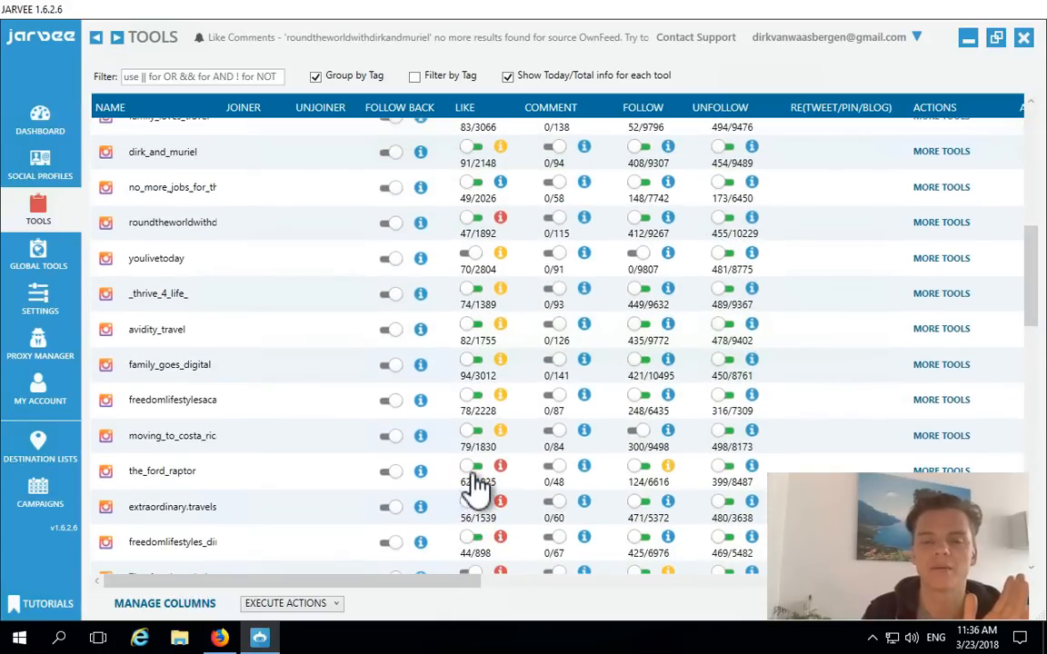
{"action": "left_click", "coordinate": [473, 467]}
{"action": "left_click", "coordinate": [471, 540]}
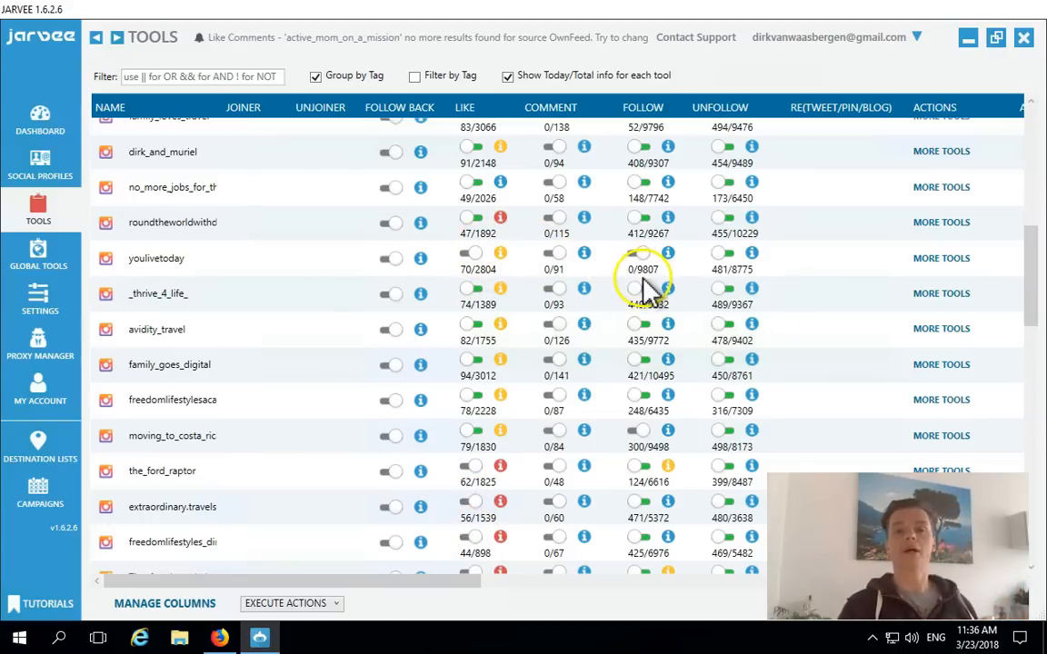
{"action": "left_click", "coordinate": [472, 220]}
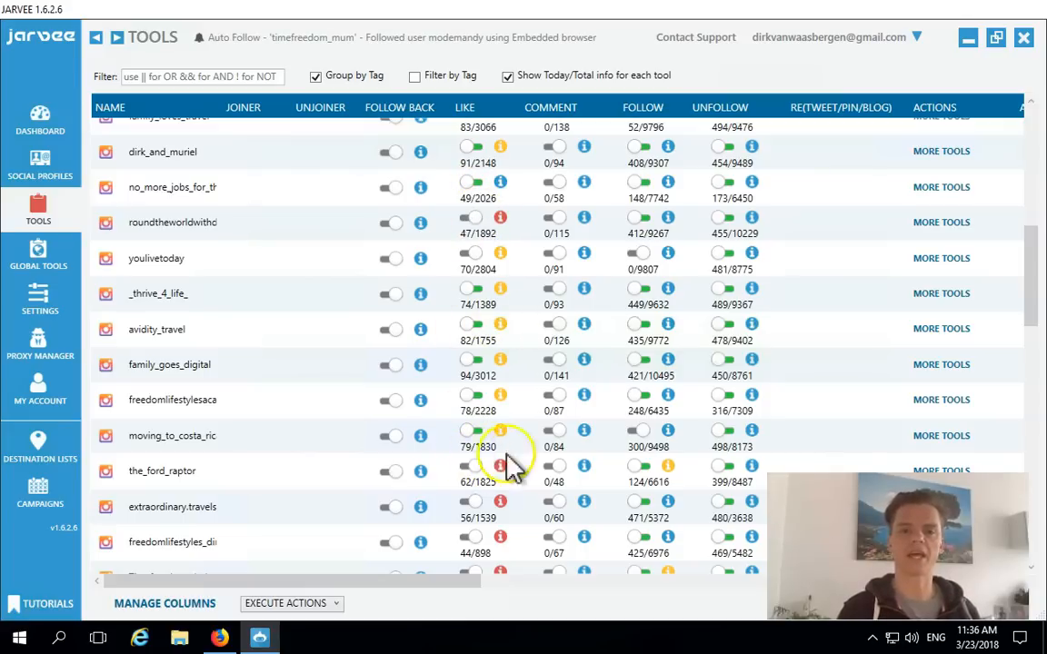
Open the Follow tool of the corporate_is_history account and display its follow sources
{"action": "left_click_drag", "start_coordinate": [1037, 314], "coordinate": [1035, 345]}
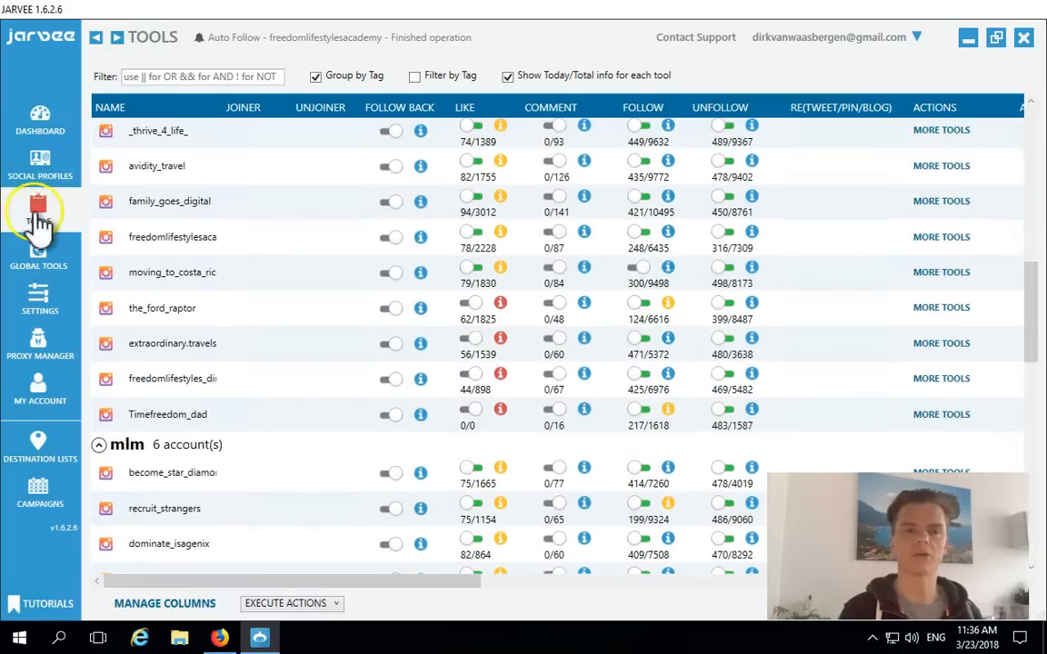
{"action": "left_click_drag", "start_coordinate": [1034, 291], "coordinate": [1030, 128]}
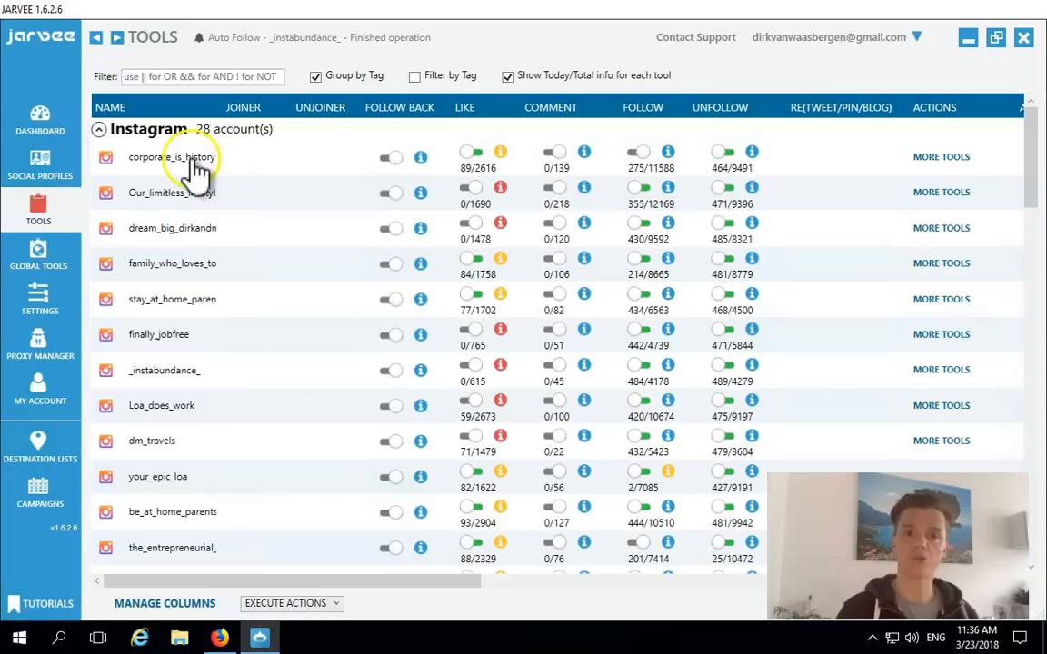
{"action": "mouse_move", "coordinate": [155, 169]}
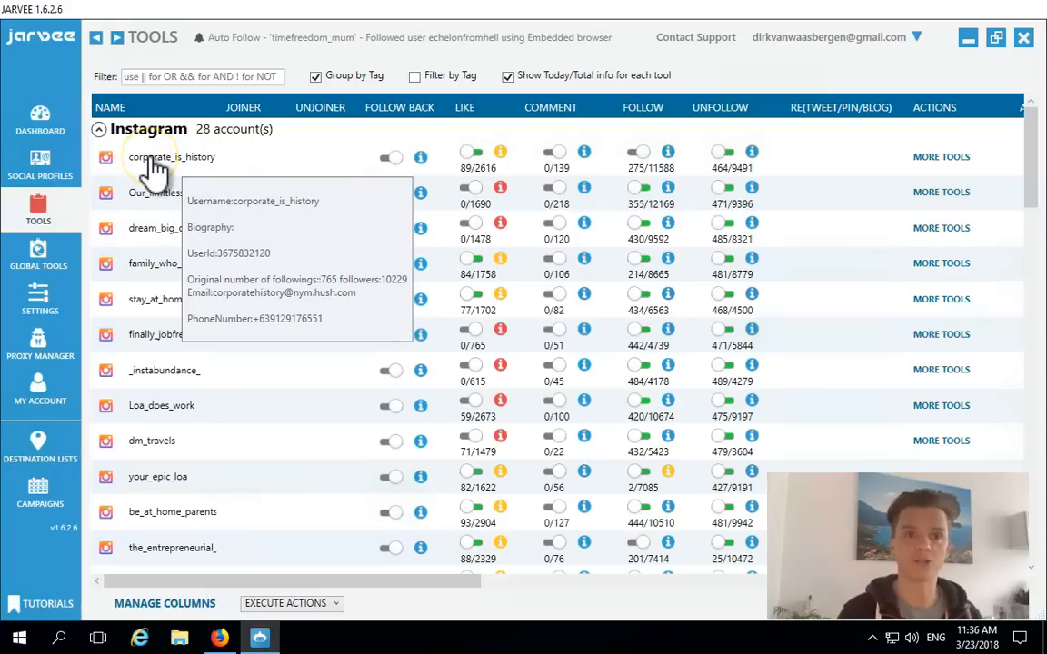
{"action": "left_click", "coordinate": [153, 159]}
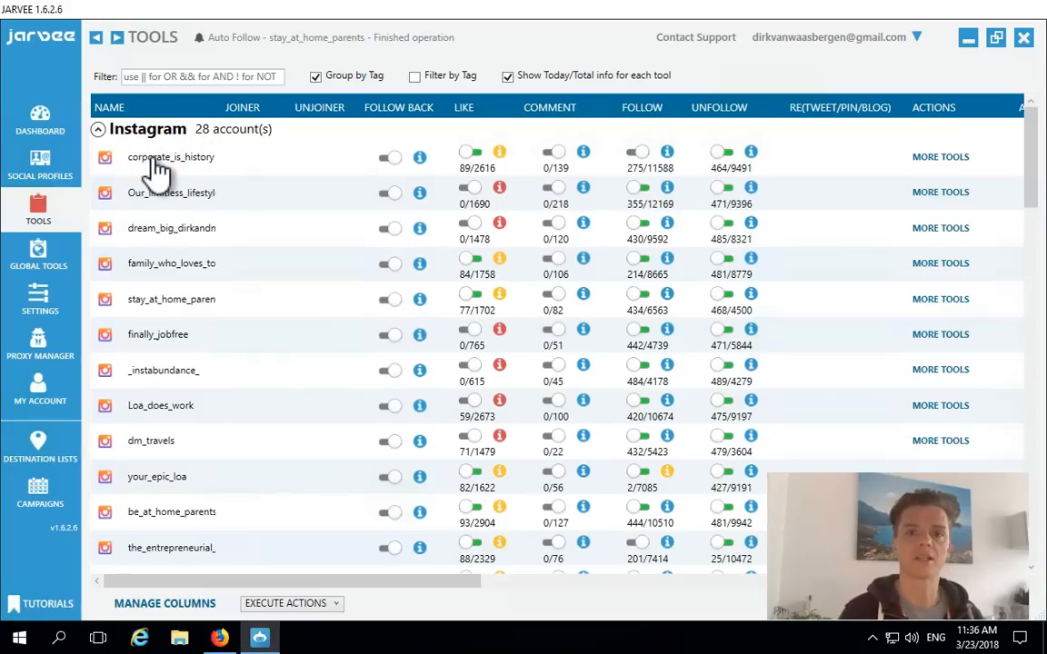
{"action": "left_click", "coordinate": [635, 154]}
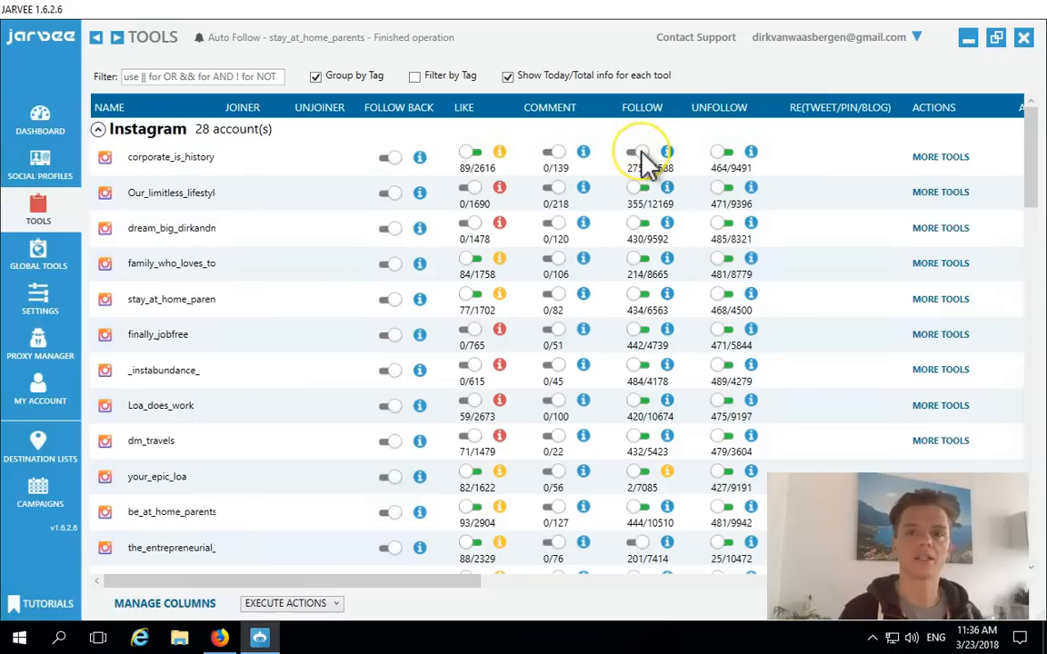
{"action": "left_click", "coordinate": [223, 159]}
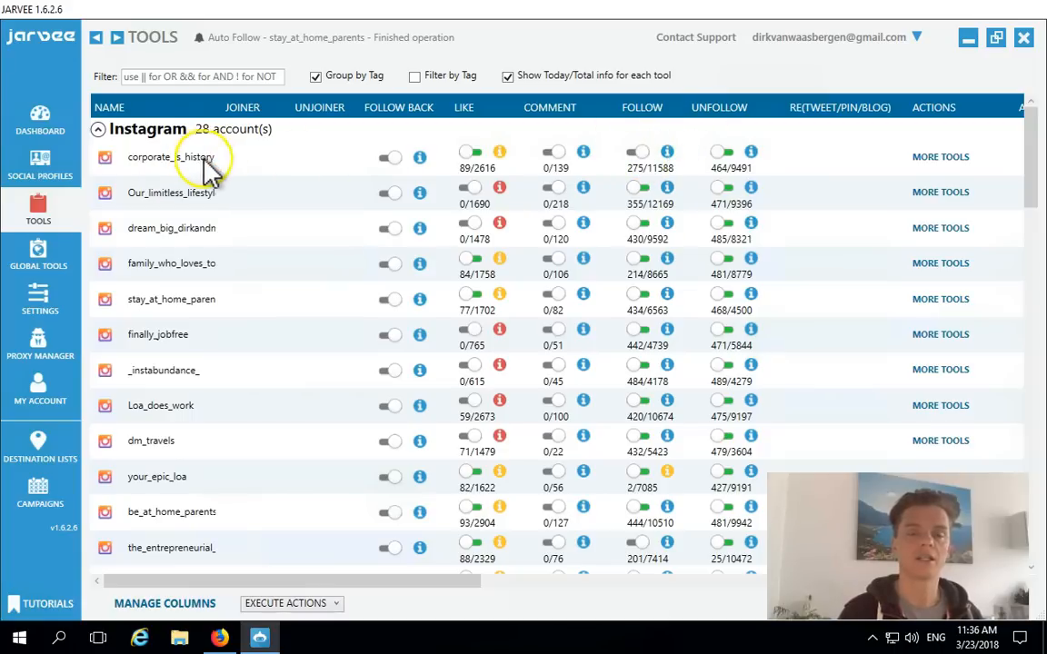
{"action": "left_click", "coordinate": [656, 156]}
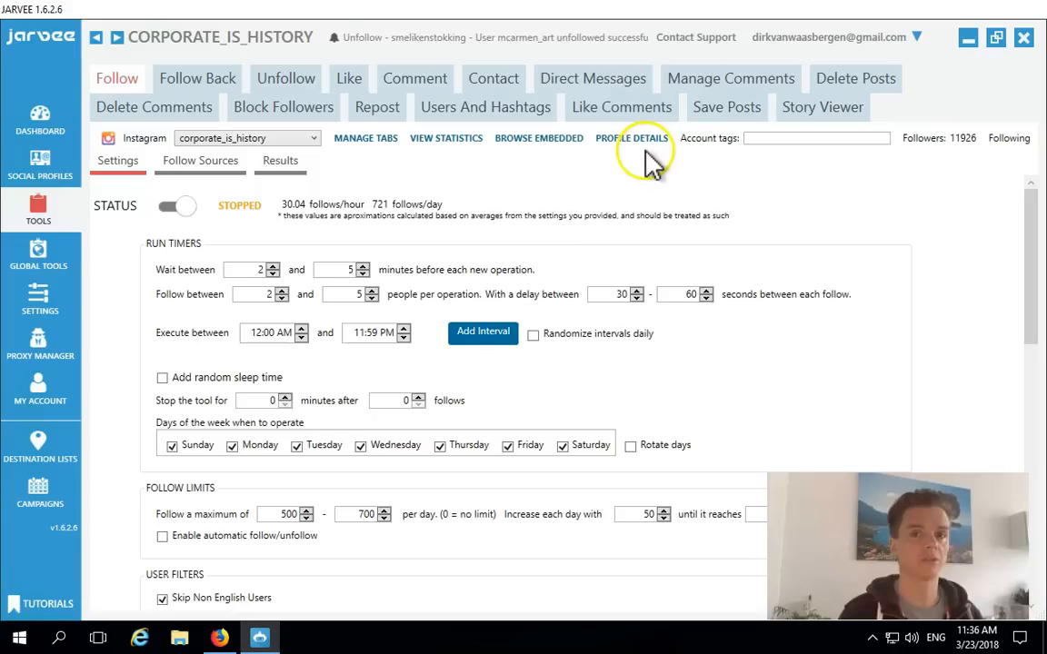
{"action": "left_click", "coordinate": [203, 177]}
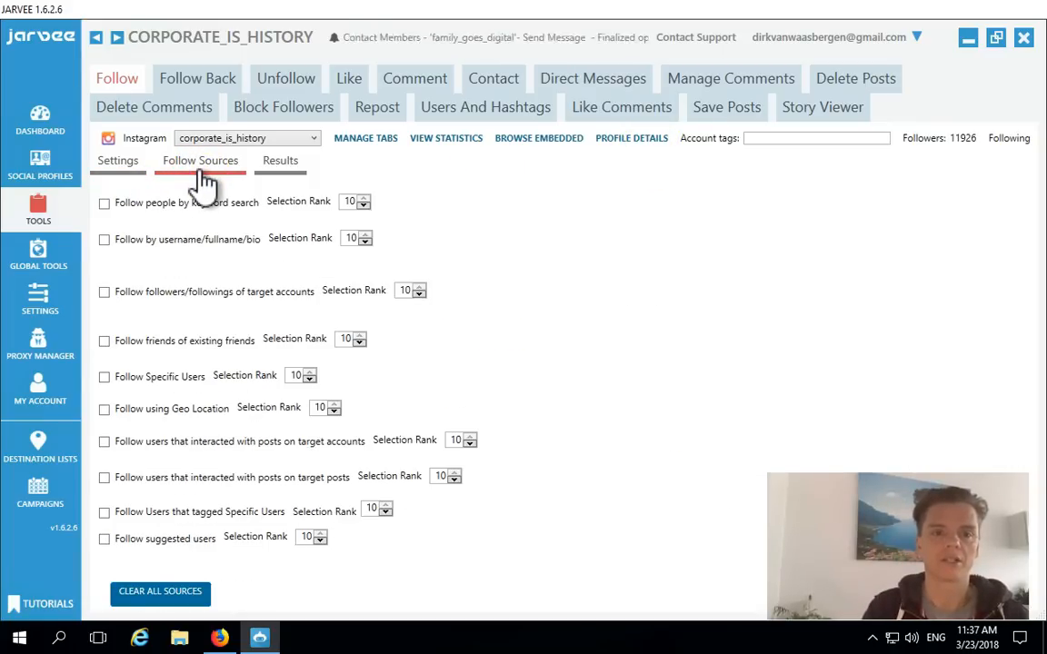
{"action": "left_click", "coordinate": [116, 169]}
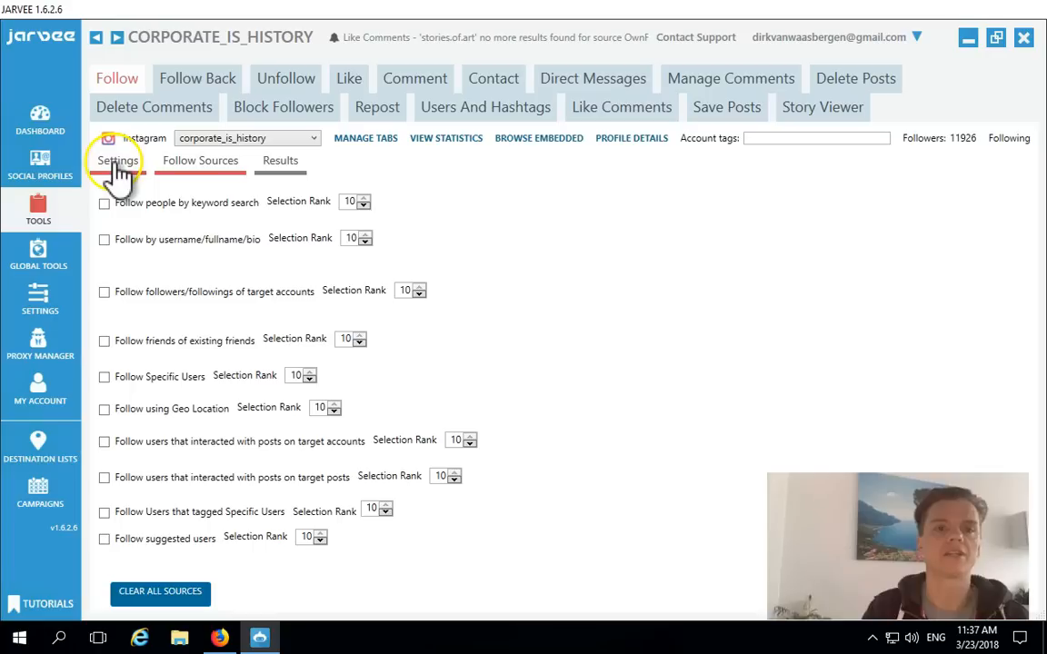
{"action": "left_click", "coordinate": [207, 147]}
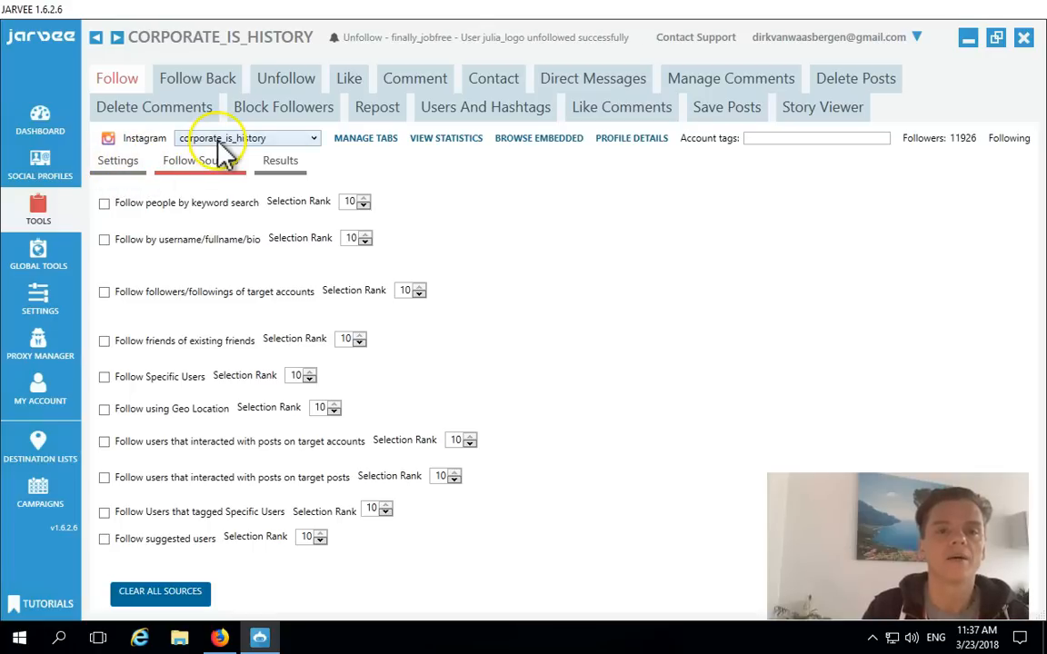
{"action": "left_click", "coordinate": [218, 141]}
{"action": "left_click", "coordinate": [210, 170]}
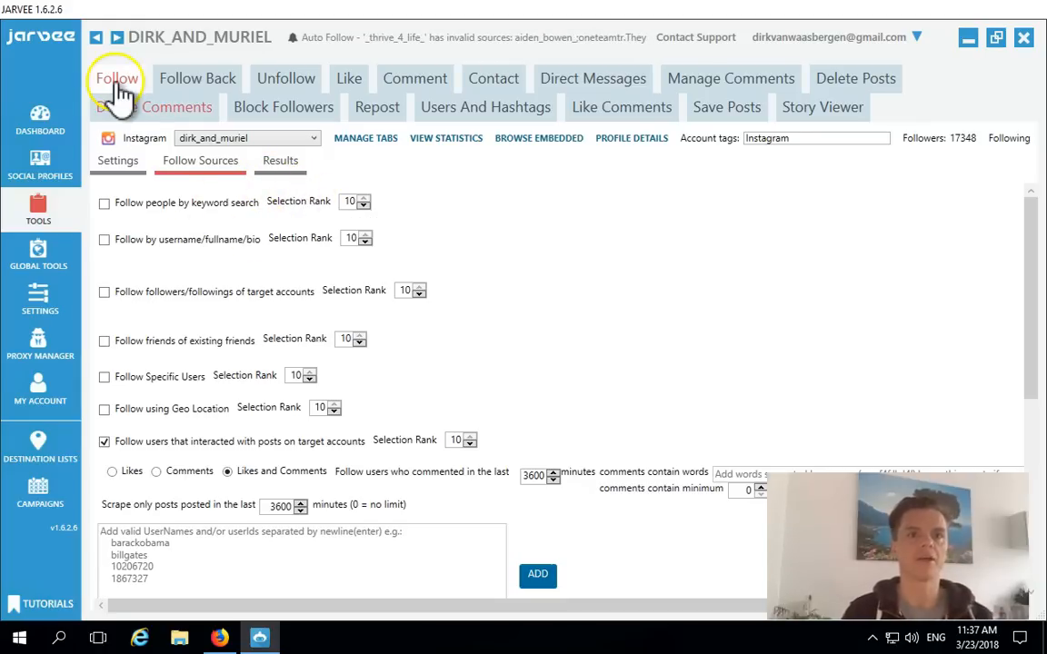
{"action": "left_click", "coordinate": [119, 159]}
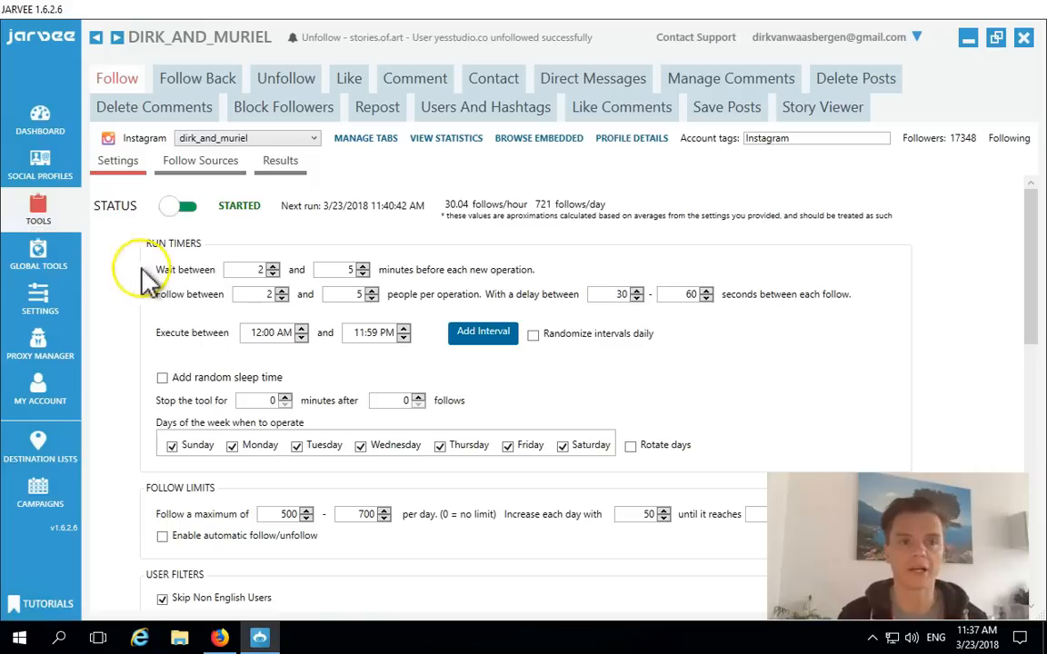
{"action": "left_click", "coordinate": [224, 142]}
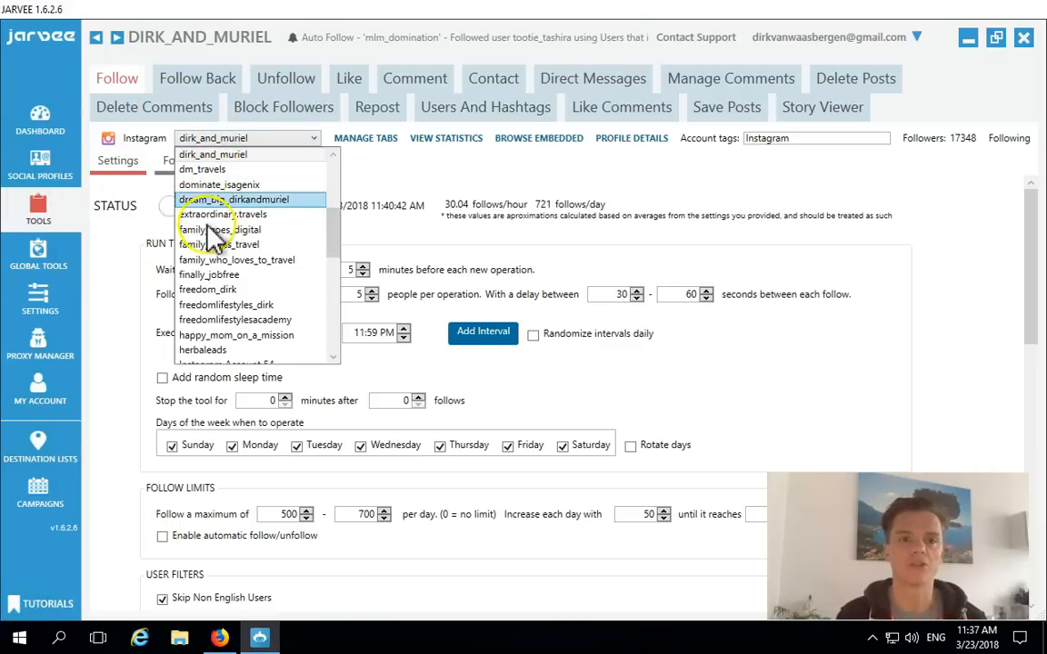
{"action": "left_click", "coordinate": [312, 139]}
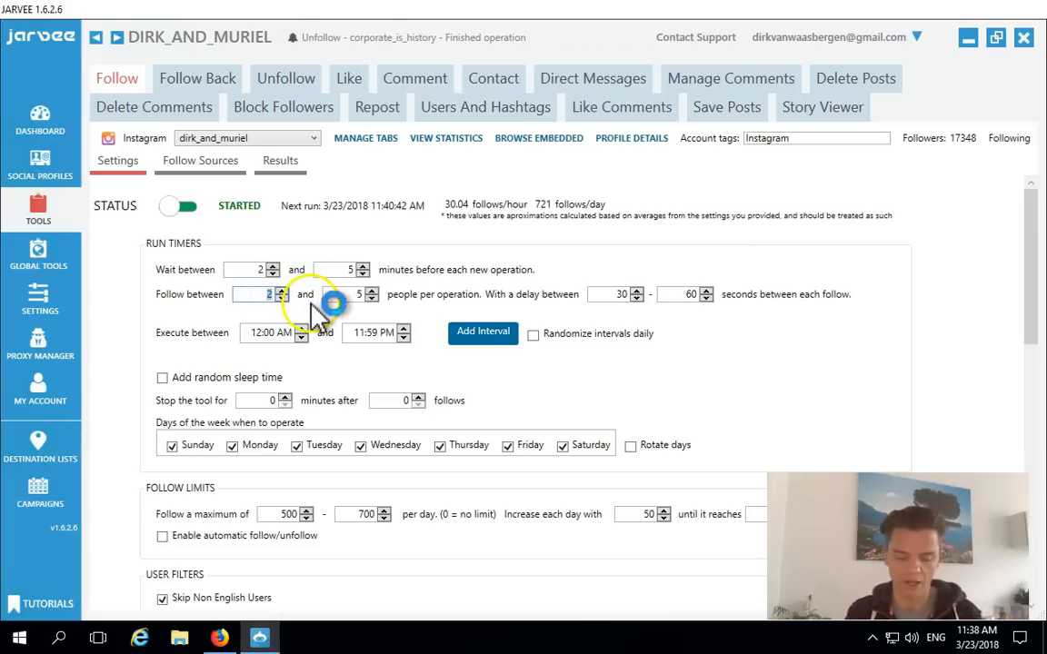
Raise the number of people followed per operation to between 3 and 7, and further to between 4 and 8
{"action": "type", "text": "3"}
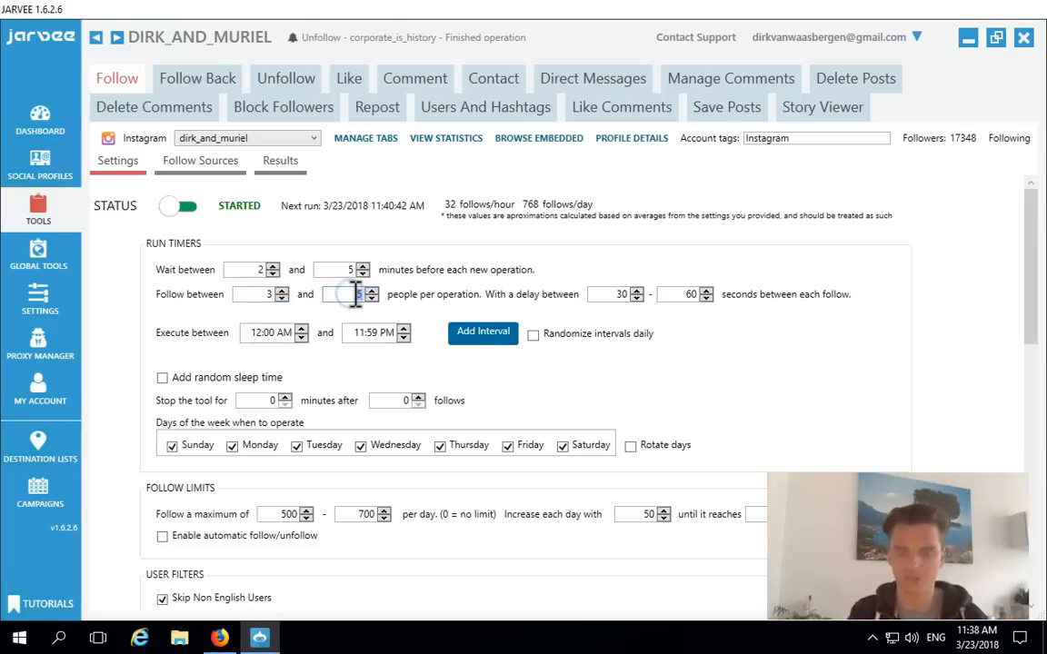
{"action": "type", "text": "7"}
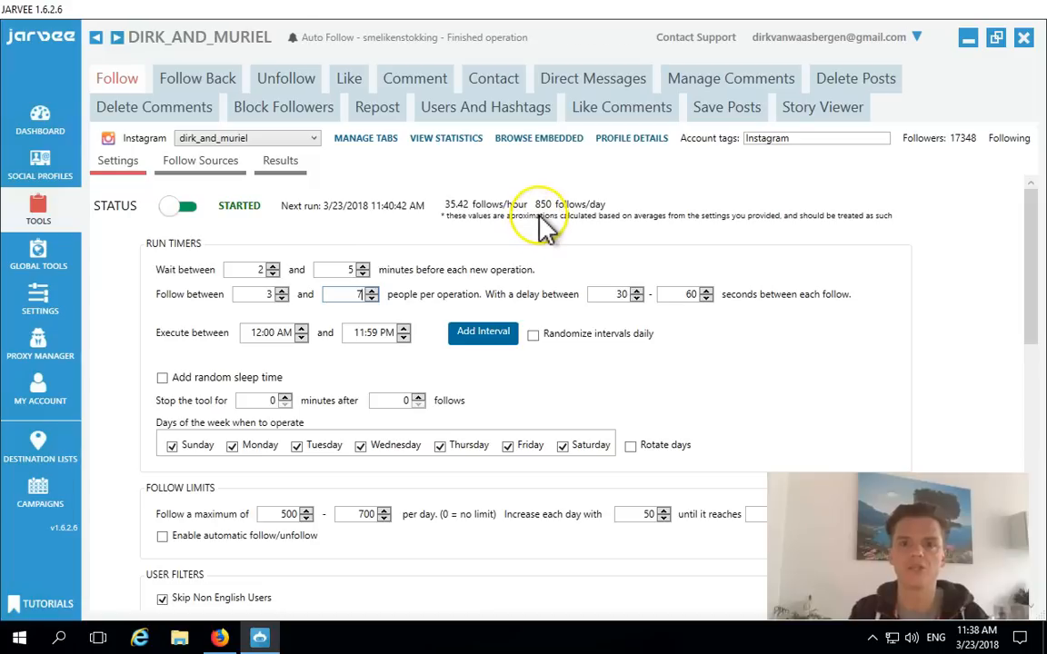
{"action": "double_click", "coordinate": [267, 294]}
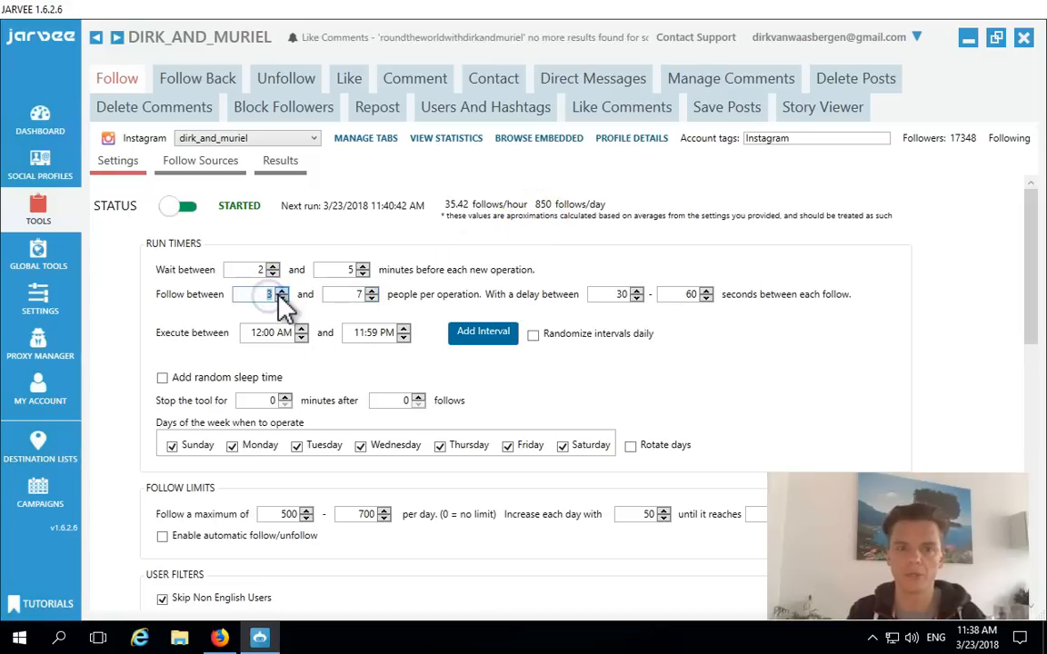
{"action": "type", "text": "4"}
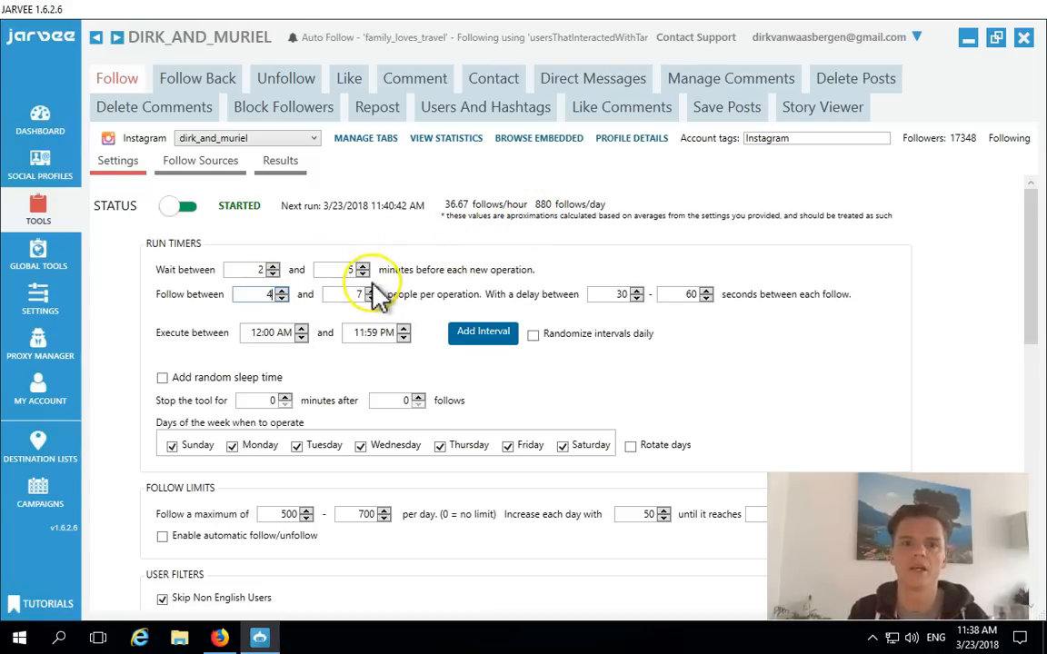
{"action": "double_click", "coordinate": [359, 293]}
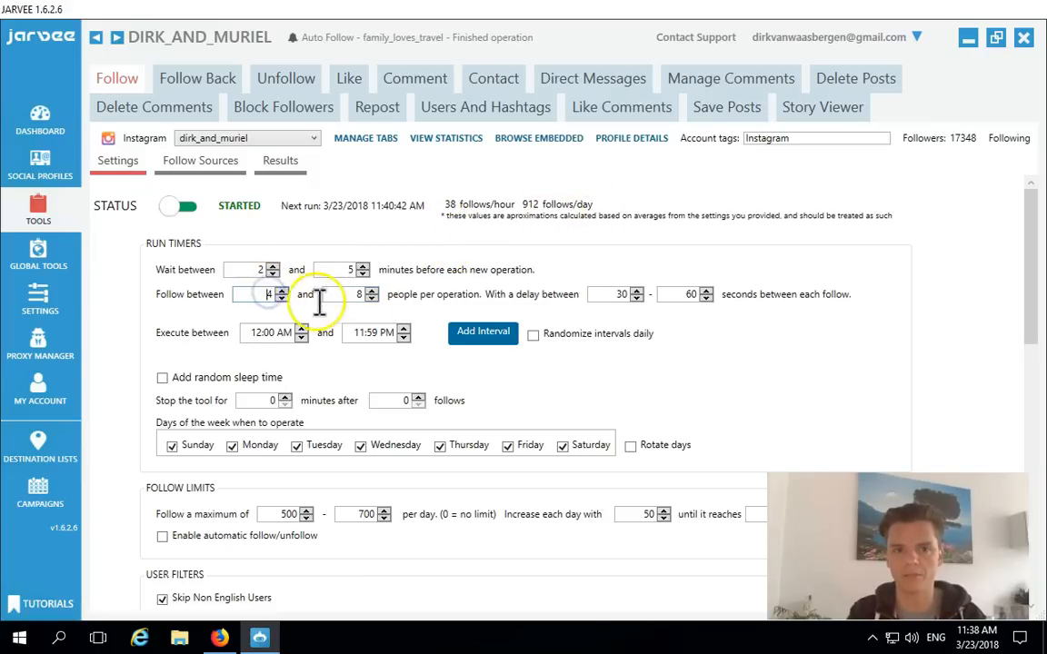
Set the number of people followed per operation to between 2 and 5
{"action": "double_click", "coordinate": [271, 294]}
{"action": "type", "text": "2"}
{"action": "left_click", "coordinate": [359, 294]}
{"action": "double_click", "coordinate": [362, 296]}
{"action": "type", "text": "5"}
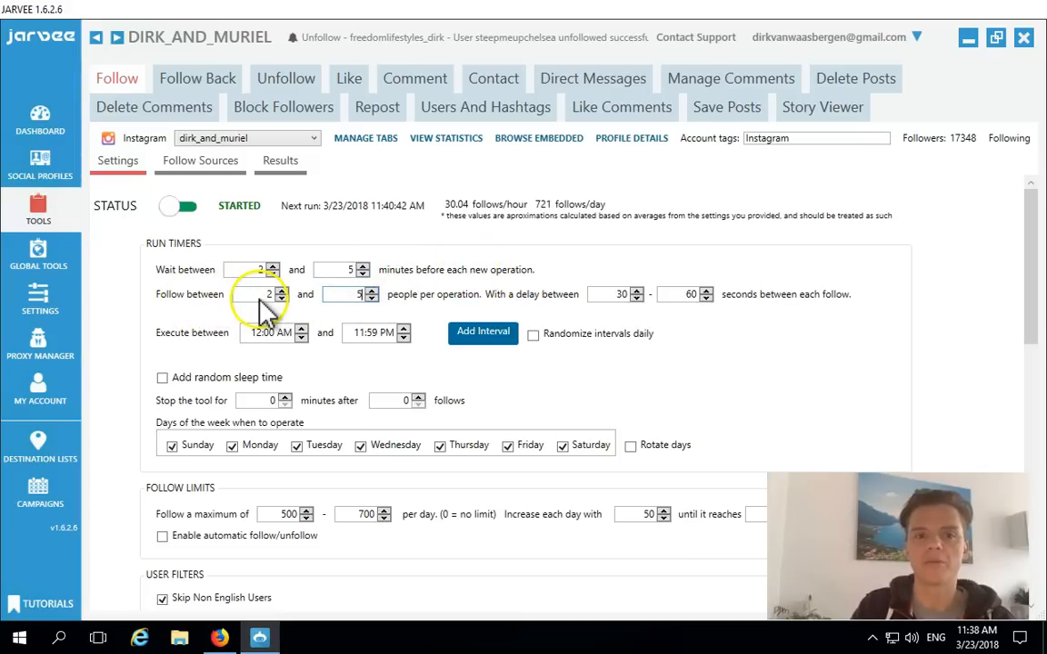
{"action": "left_click", "coordinate": [351, 300]}
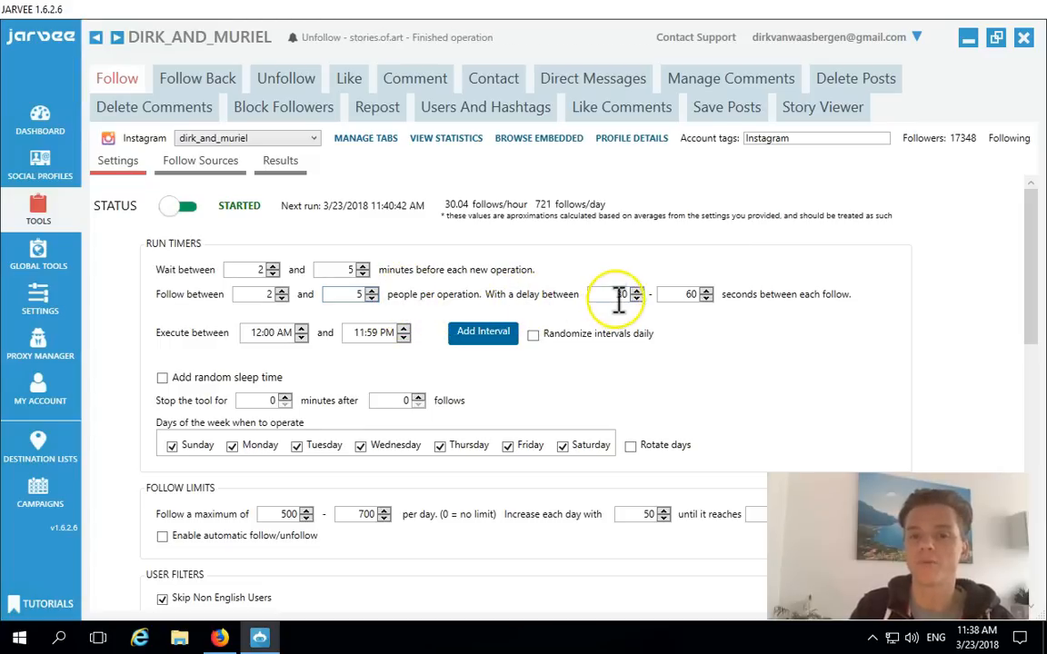
{"action": "double_click", "coordinate": [690, 300]}
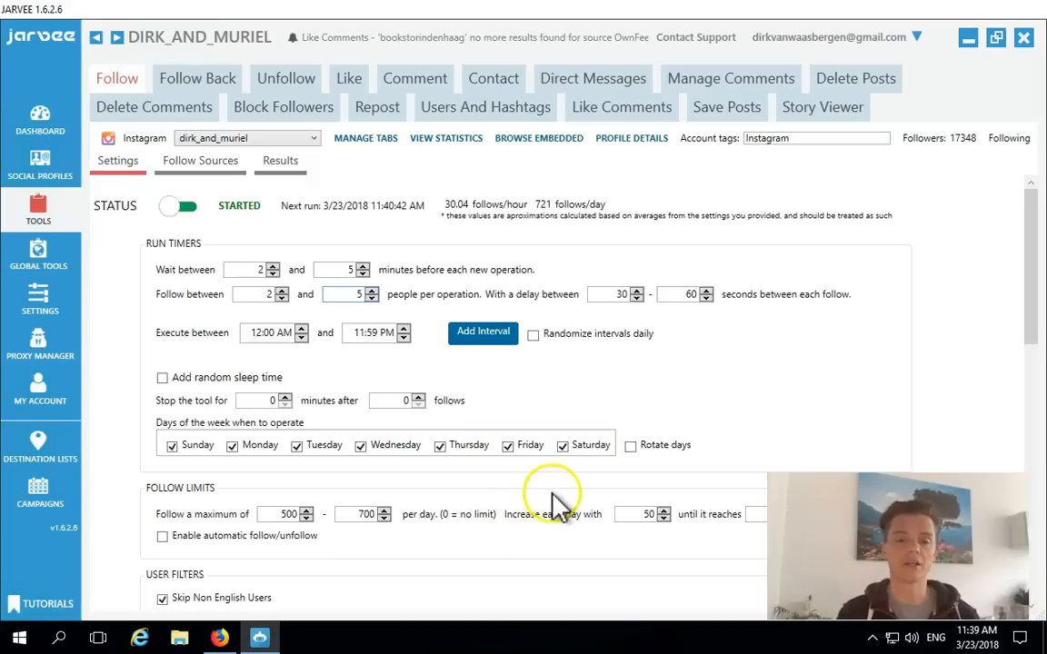
{"action": "left_click", "coordinate": [332, 514]}
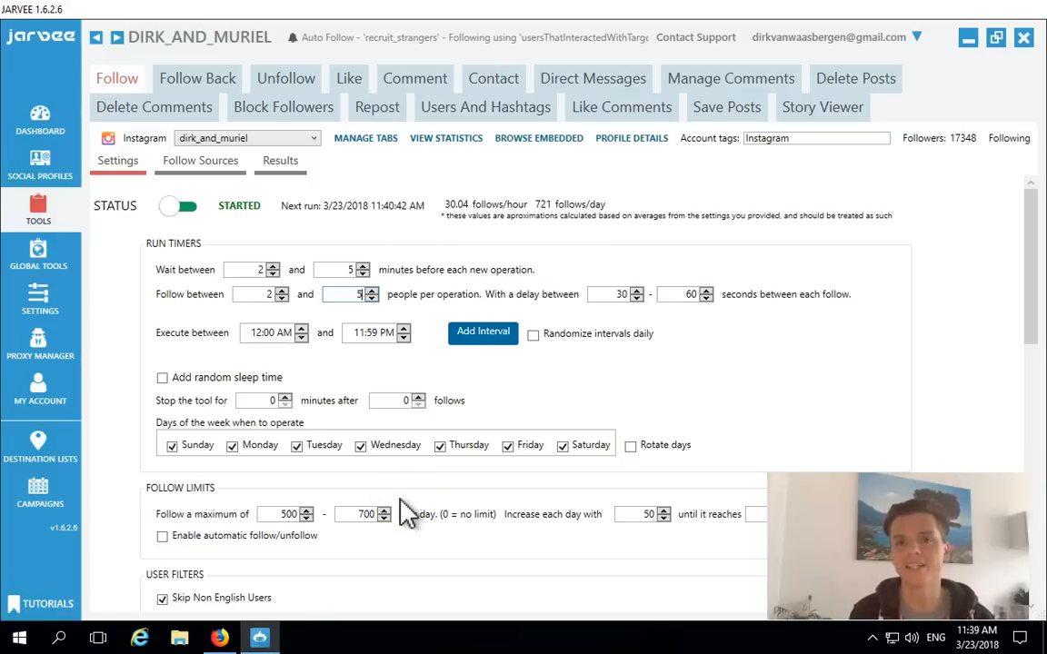
{"action": "left_click", "coordinate": [289, 515]}
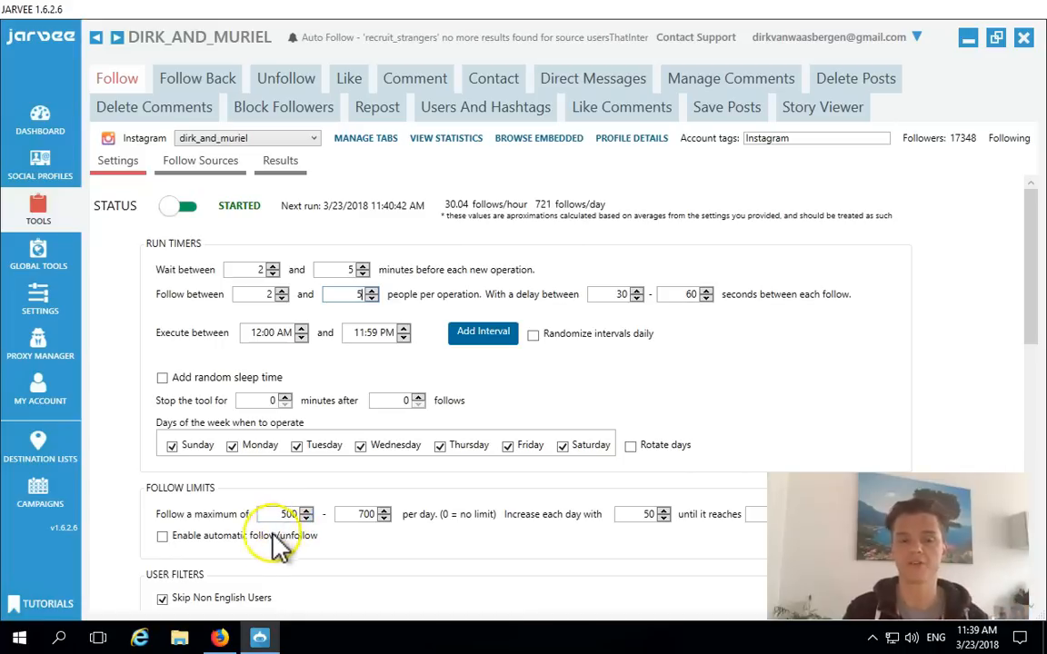
{"action": "left_click", "coordinate": [459, 545]}
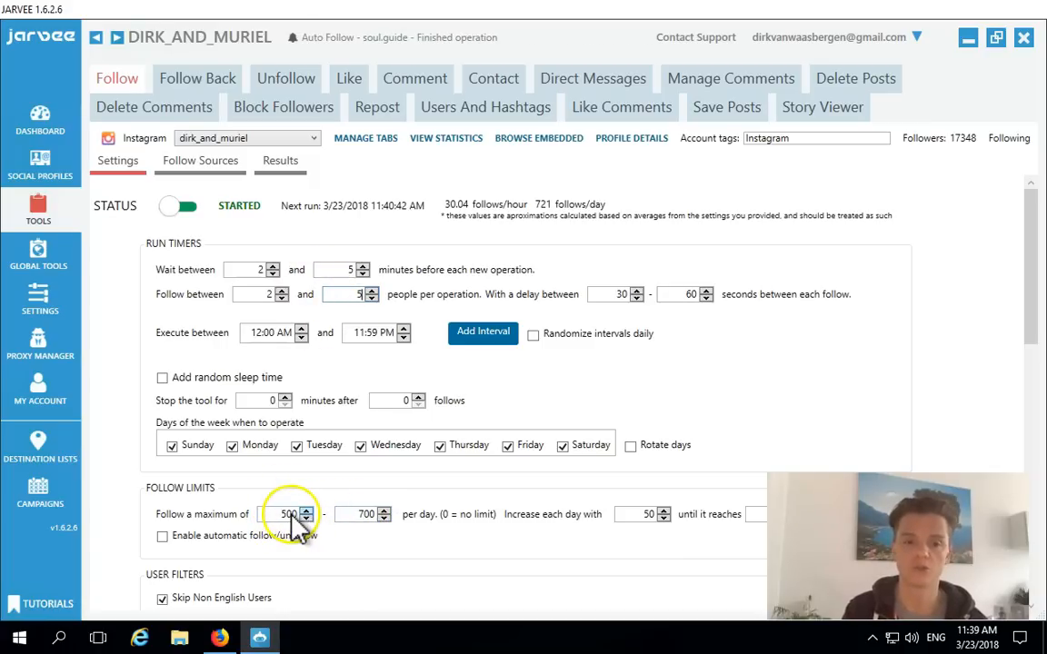
Set the daily follow maximum to 20–40 and its daily increase to 0 in the follow limits
{"action": "left_click", "coordinate": [280, 513]}
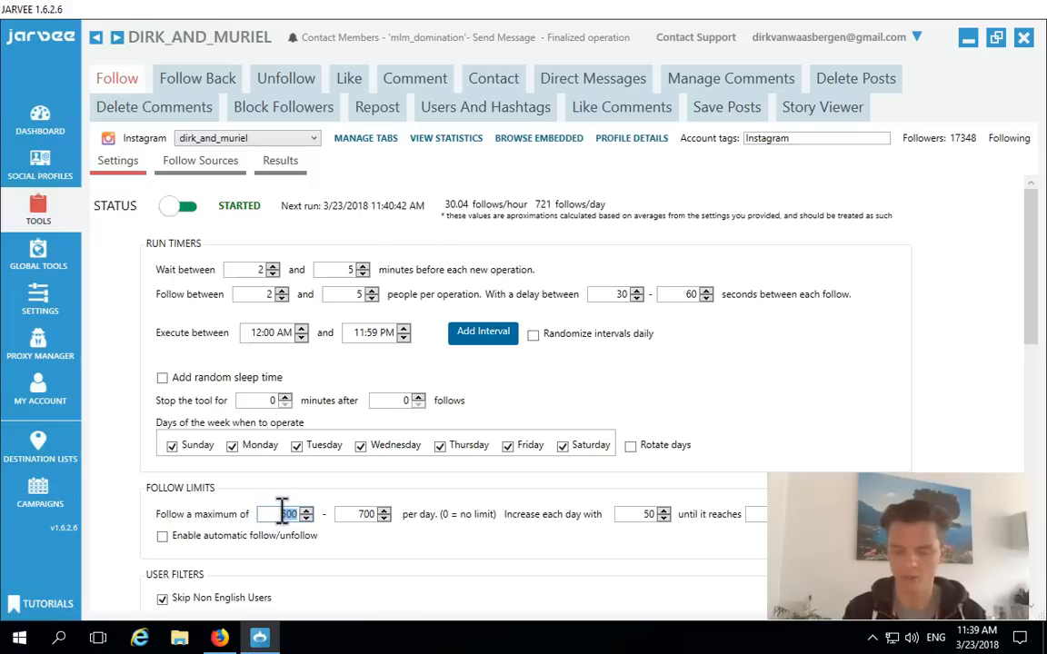
{"action": "double_click", "coordinate": [362, 514]}
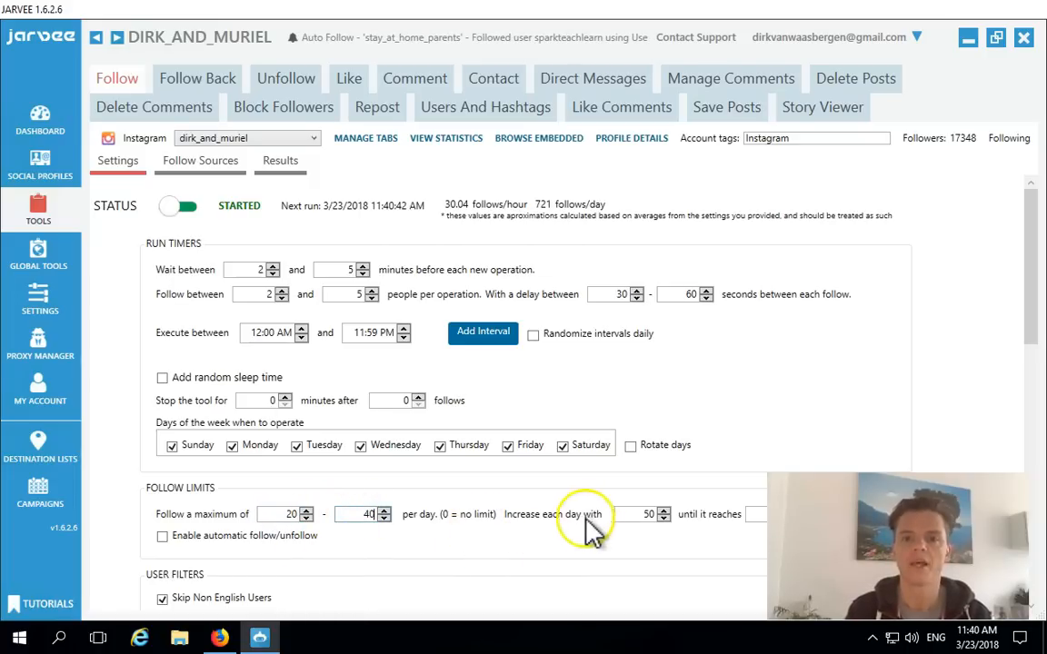
{"action": "double_click", "coordinate": [647, 515]}
{"action": "type", "text": "0"}
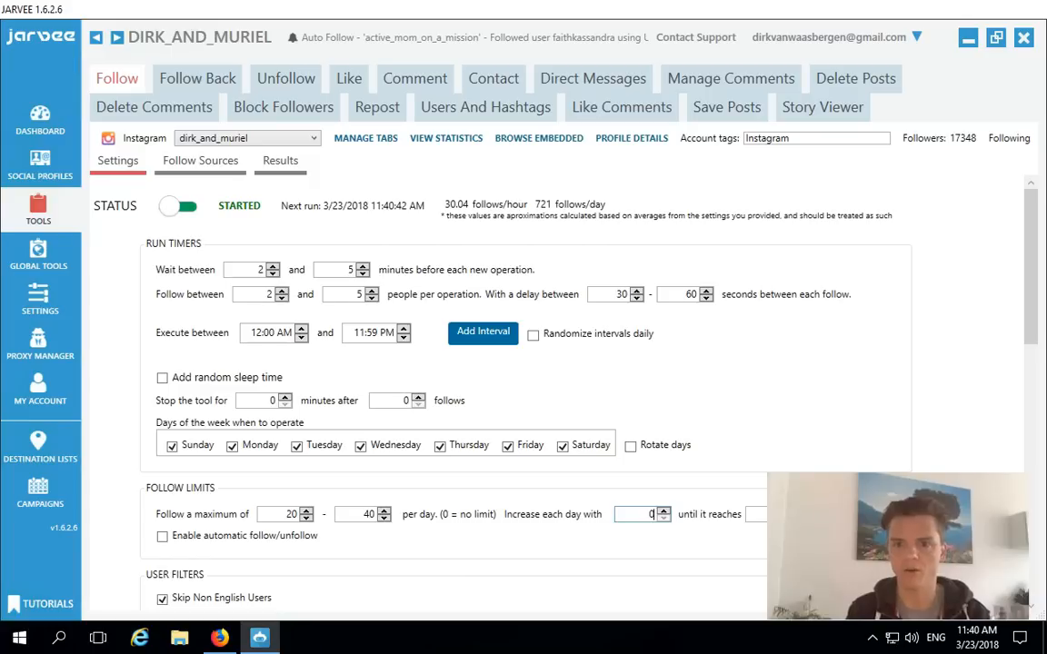
{"action": "left_click", "coordinate": [725, 482]}
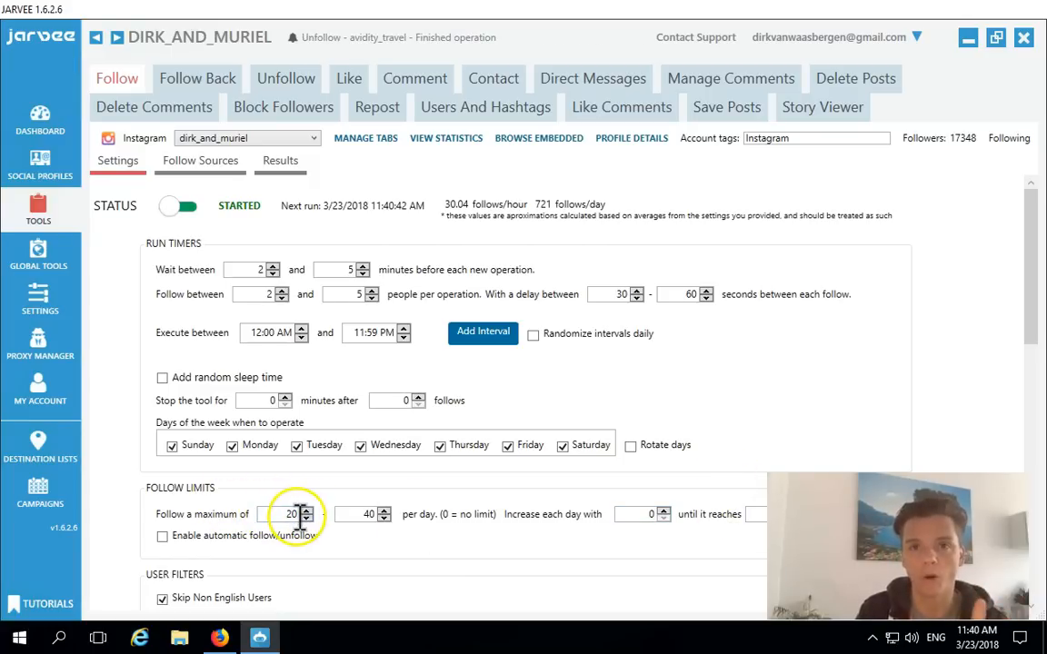
Set the daily increase of the follow limit to 50
{"action": "double_click", "coordinate": [656, 516]}
{"action": "type", "text": "5"}
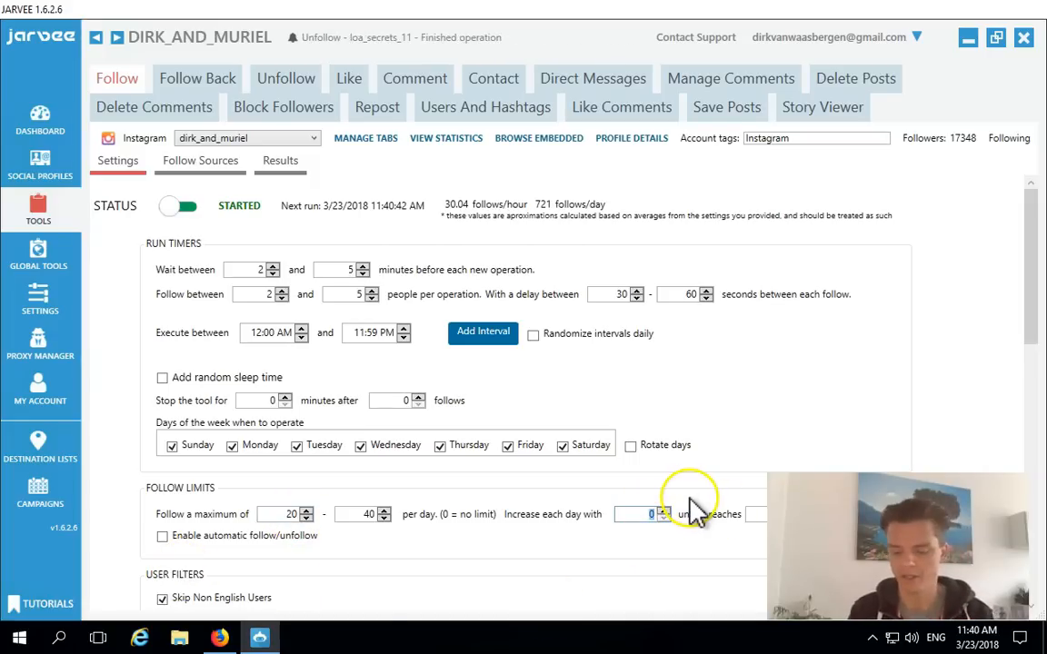
{"action": "type", "text": "0"}
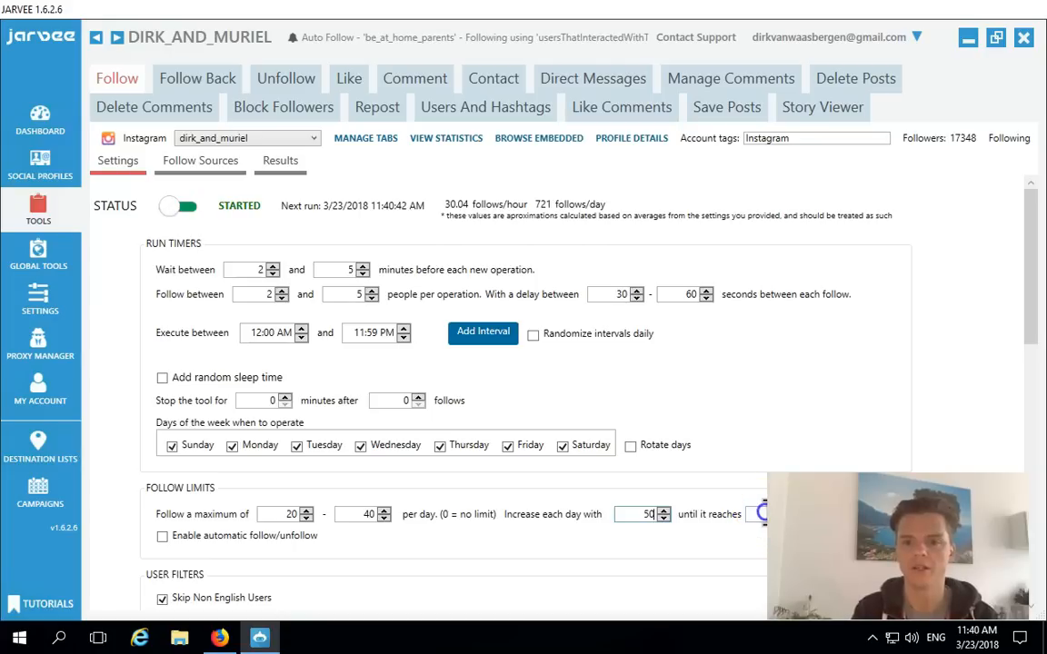
{"action": "left_click", "coordinate": [760, 514]}
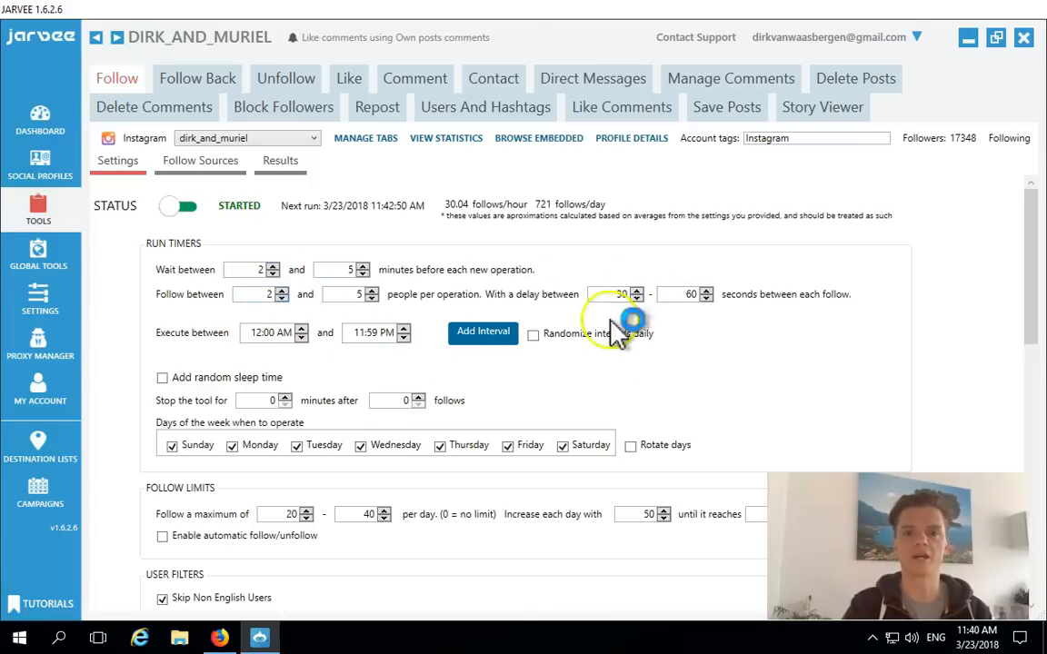
Set the daily follow maximum to 500–700 in the follow limits
{"action": "double_click", "coordinate": [290, 514]}
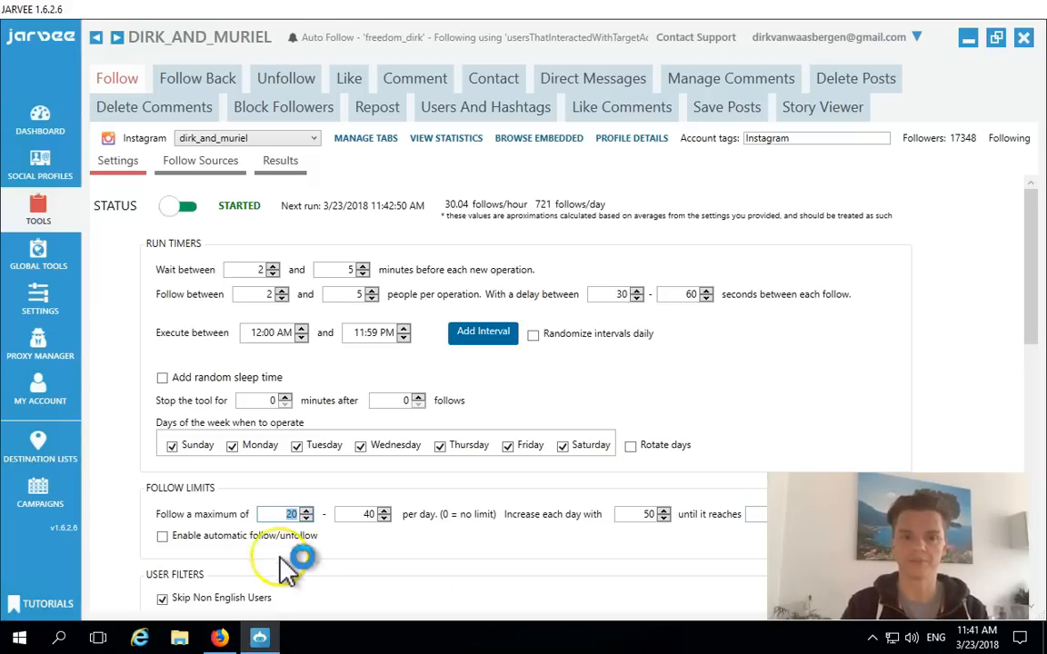
{"action": "type", "text": "5"}
{"action": "double_click", "coordinate": [353, 515]}
{"action": "type", "text": "700"}
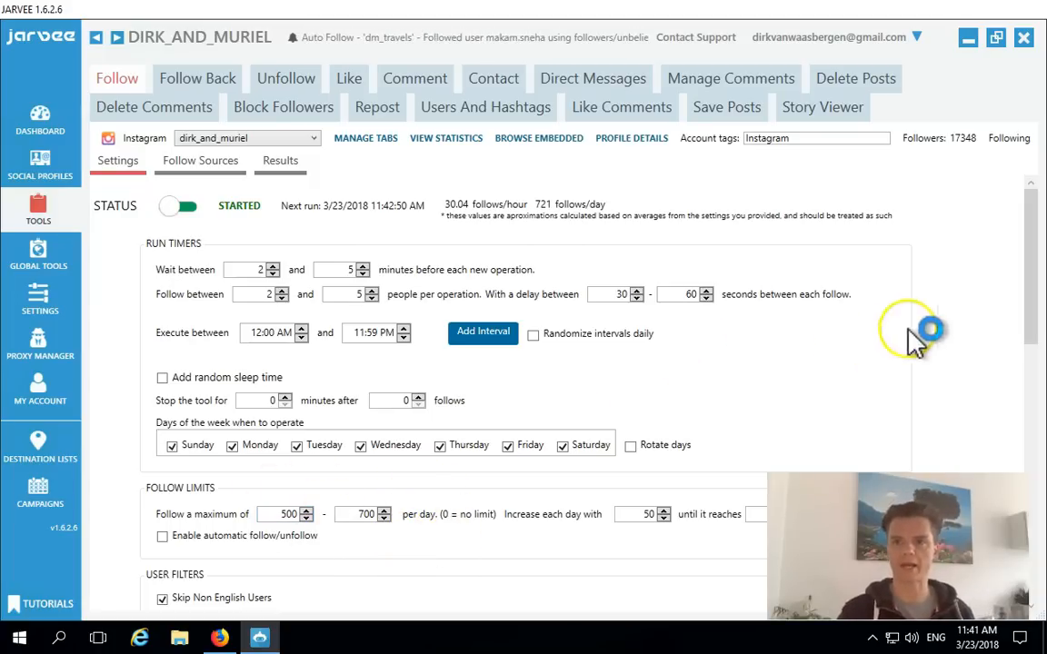
Review the Follow tool's user filters, including the non-English, private user, business account and website options
{"action": "left_click_drag", "start_coordinate": [1032, 224], "coordinate": [1027, 347]}
{"action": "left_click", "coordinate": [161, 255]}
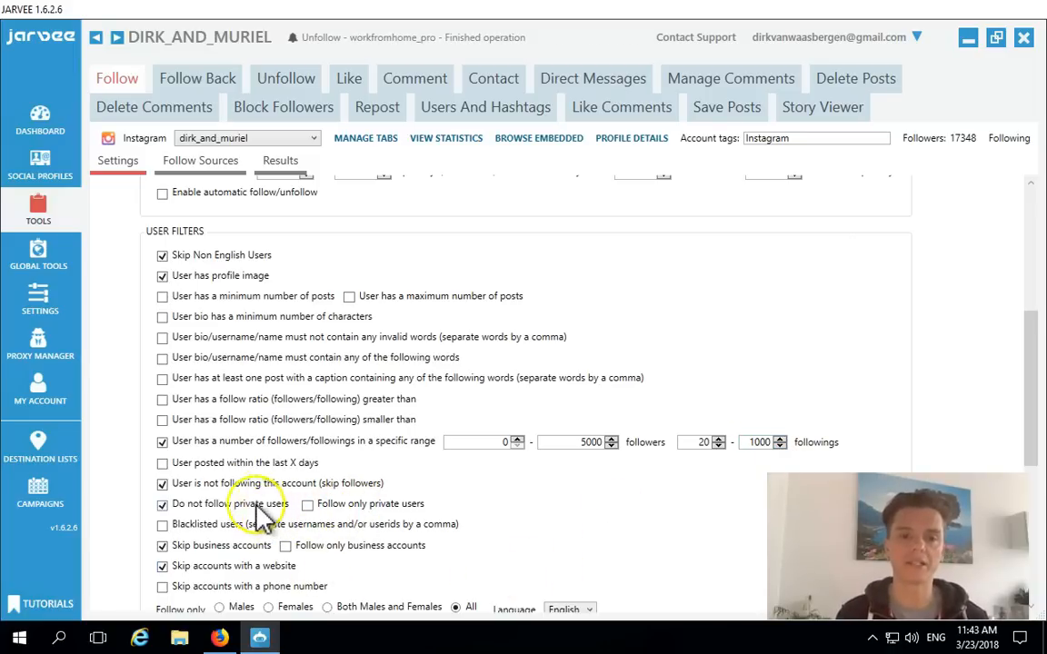
{"action": "left_click", "coordinate": [161, 503]}
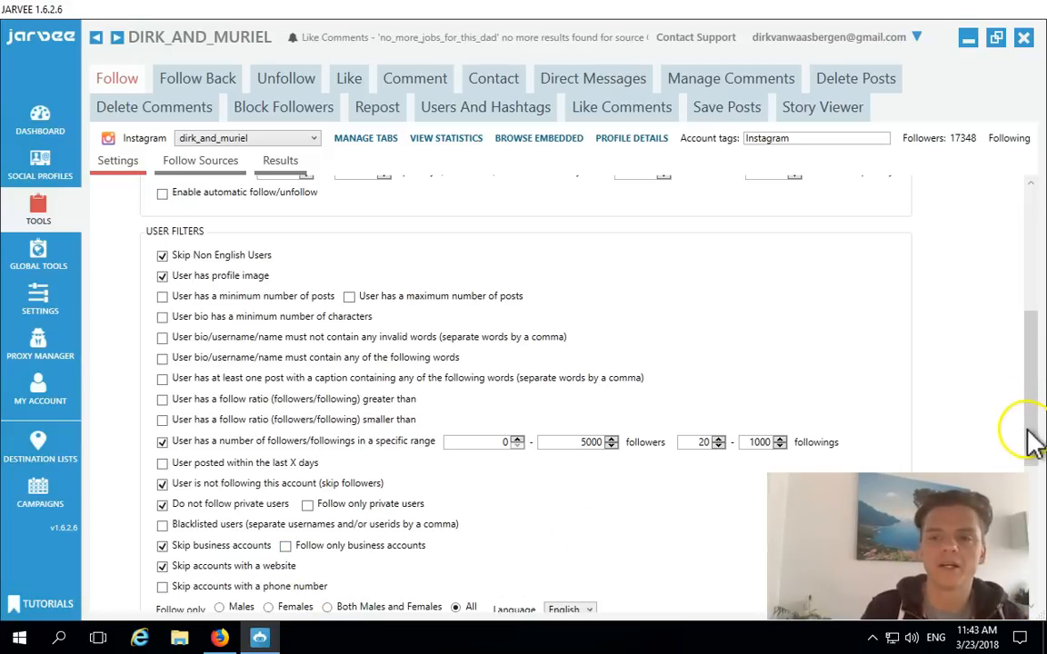
{"action": "left_click_drag", "start_coordinate": [1035, 432], "coordinate": [1036, 512]}
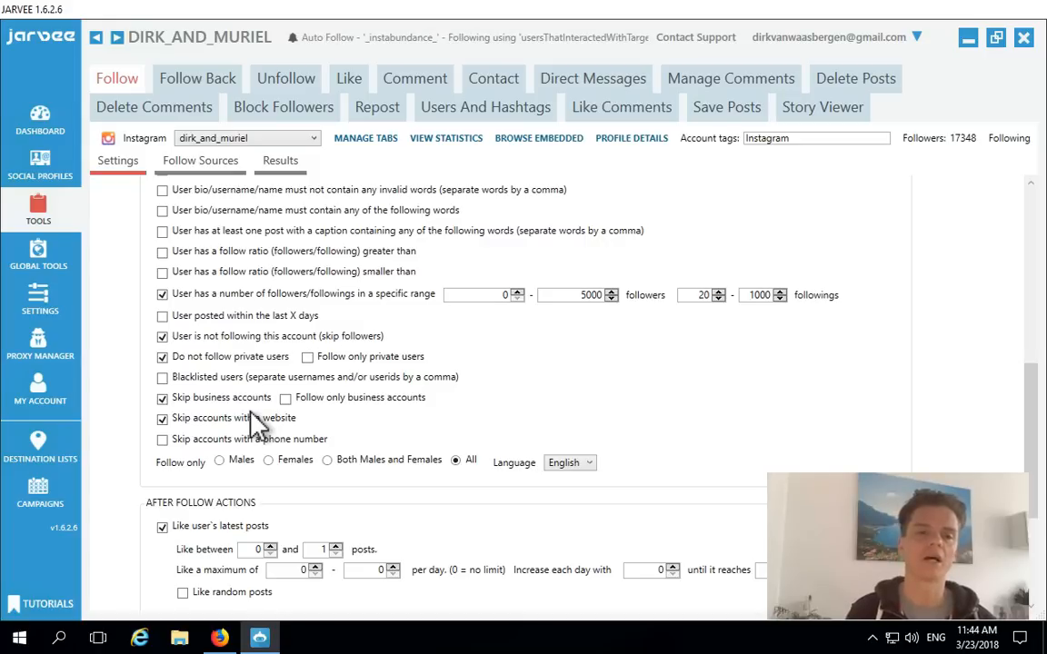
{"action": "left_click", "coordinate": [255, 416]}
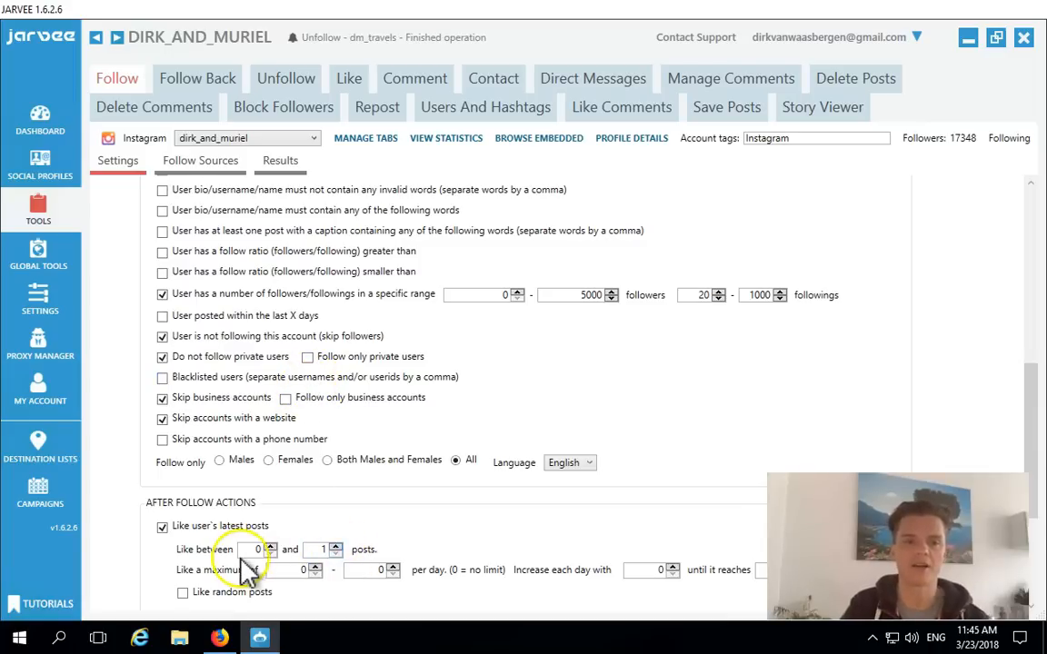
Set the upper value of the maximum likes per day to 1 in the after-follow actions
{"action": "left_click_drag", "start_coordinate": [1030, 386], "coordinate": [1030, 459]}
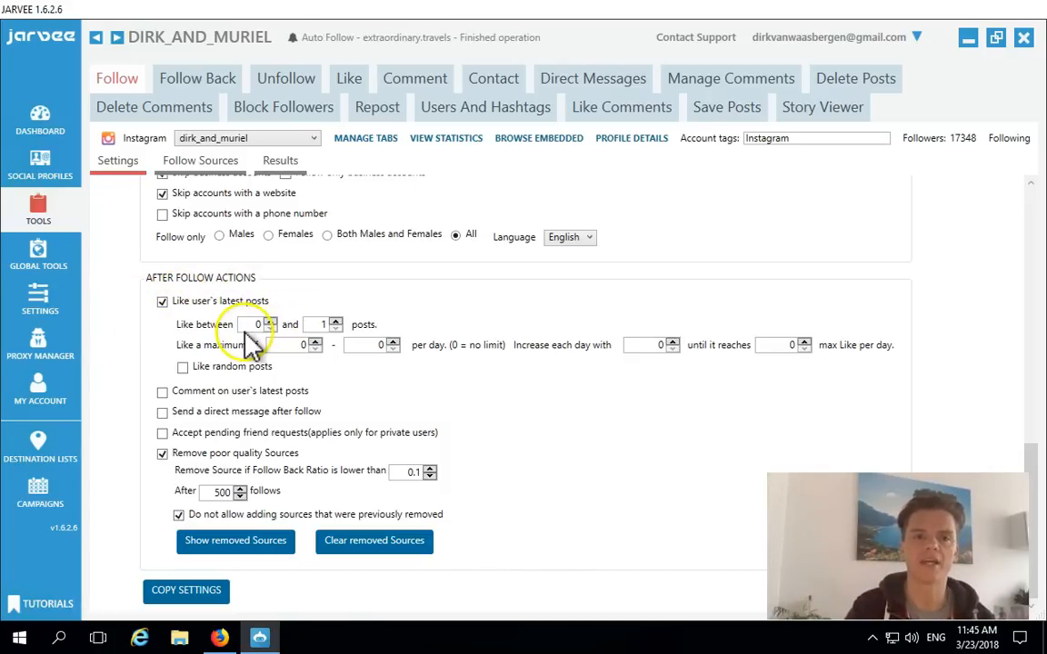
{"action": "left_click", "coordinate": [336, 325]}
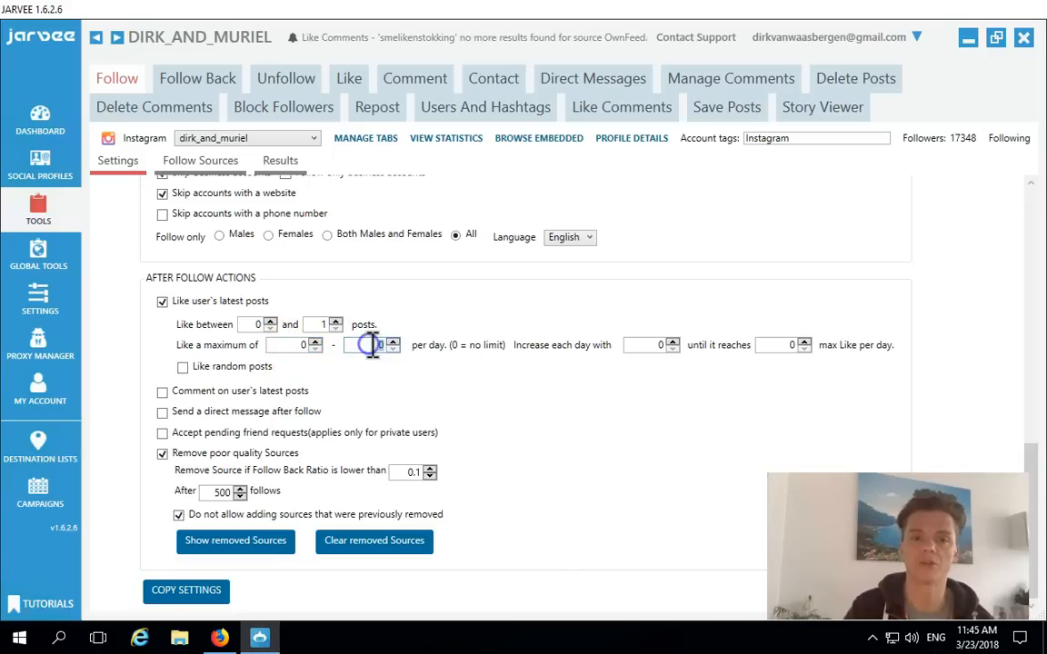
{"action": "type", "text": "1"}
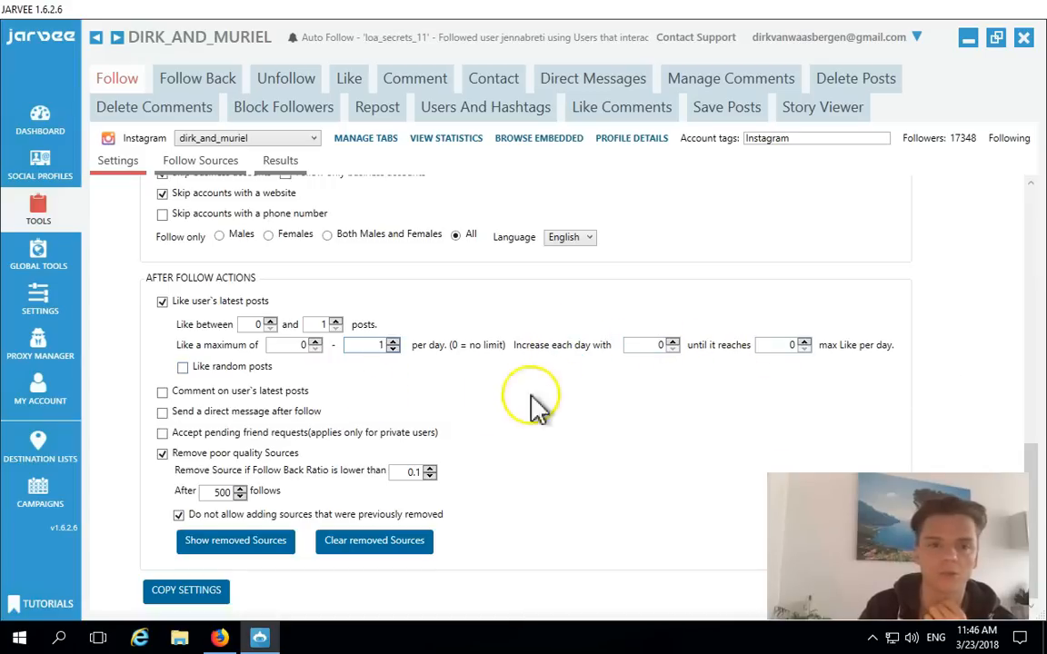
Enable commenting on the user's latest posts after a follow and test the comment text's spin and tokens
{"action": "left_click", "coordinate": [161, 393]}
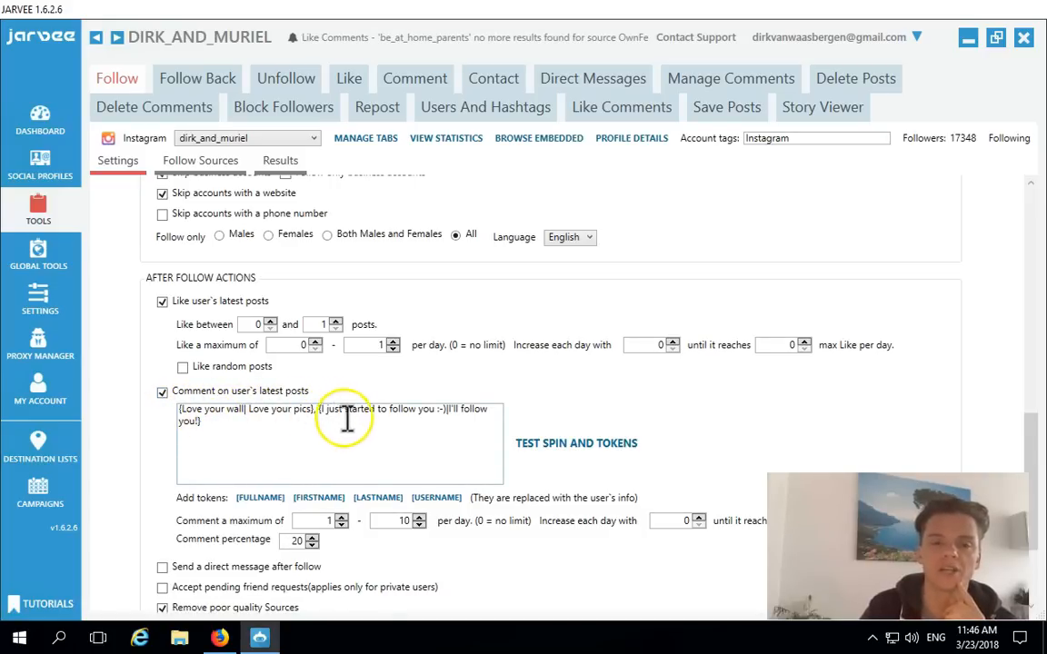
{"action": "left_click", "coordinate": [558, 445]}
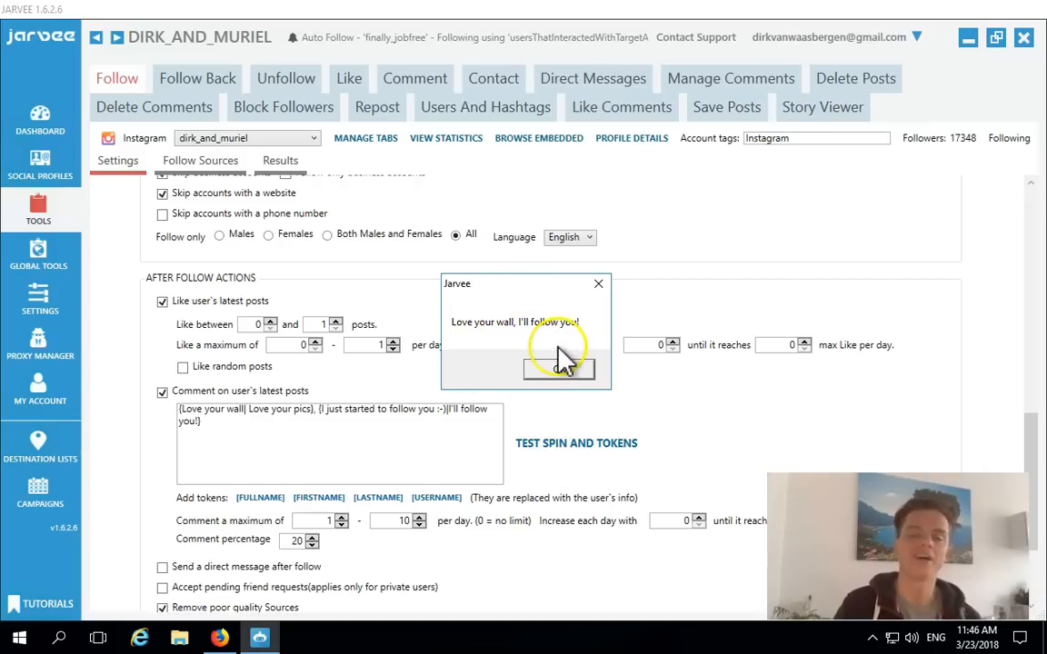
Close the comment test result and set the upper value of the maximum comments per day to 1
{"action": "left_click", "coordinate": [599, 285]}
{"action": "left_click", "coordinate": [491, 472]}
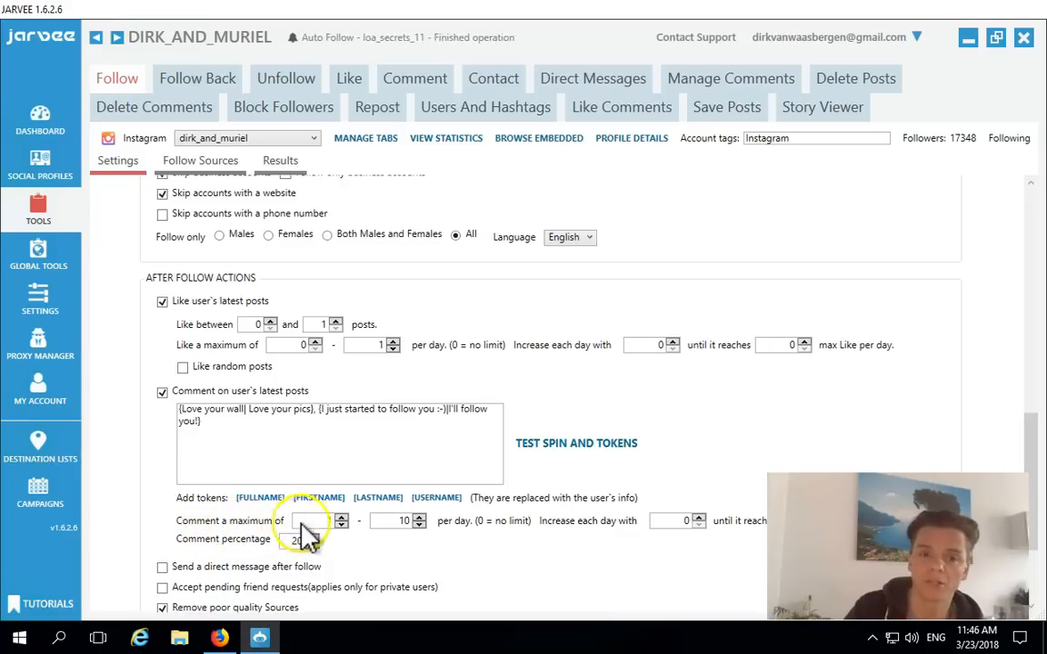
{"action": "left_click_drag", "start_coordinate": [407, 520], "coordinate": [443, 526]}
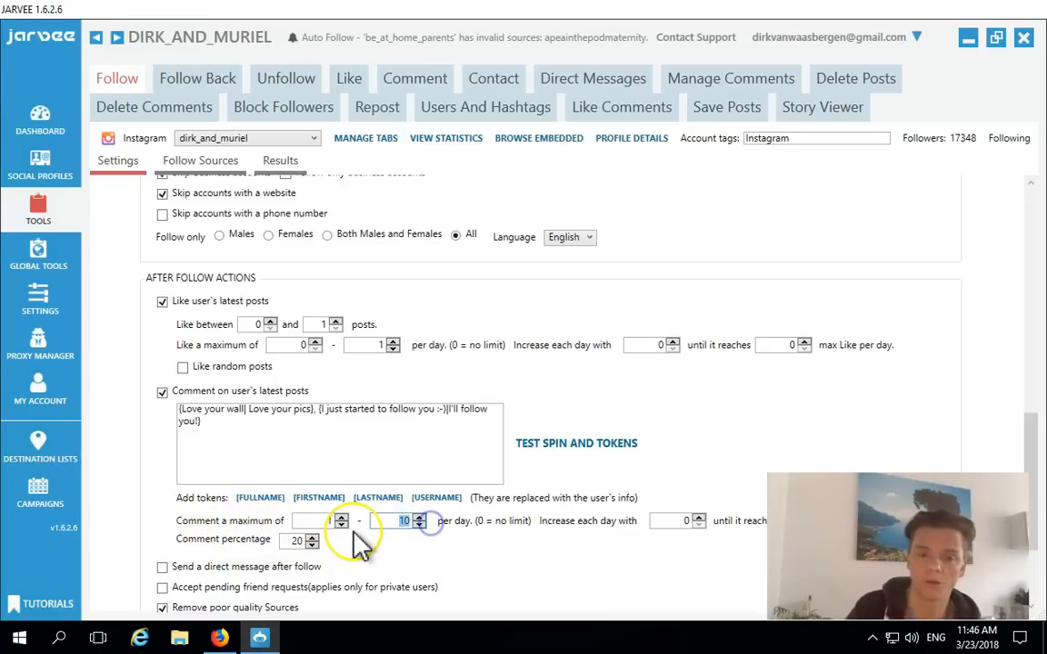
{"action": "type", "text": "1"}
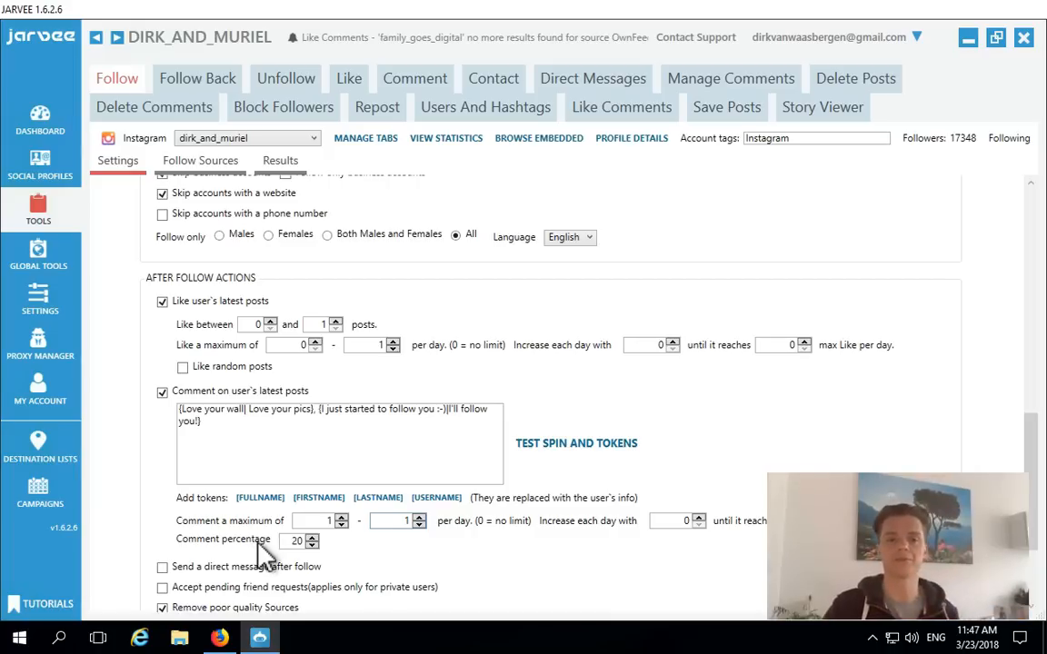
Disable commenting on the user's latest posts in the after-follow actions
{"action": "left_click", "coordinate": [163, 394]}
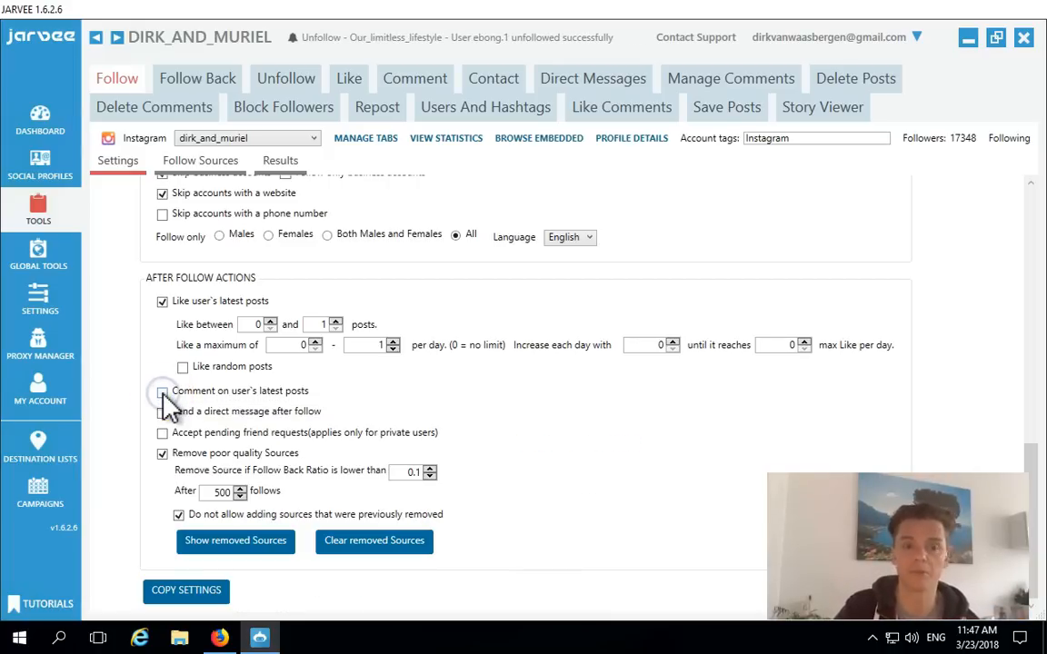
{"action": "left_click", "coordinate": [162, 393]}
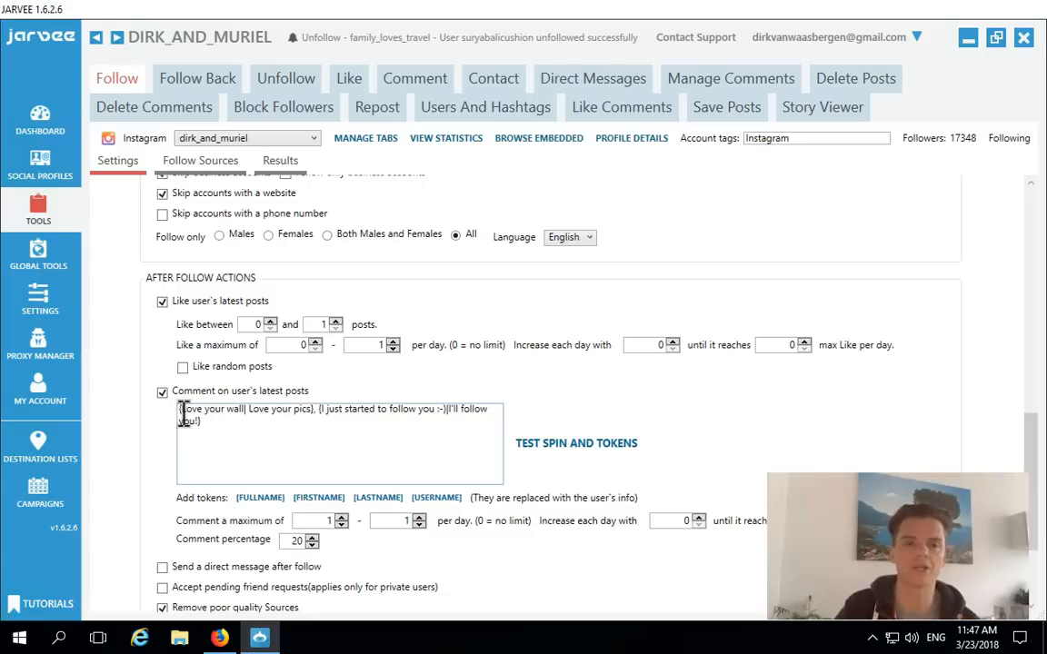
{"action": "left_click", "coordinate": [190, 414]}
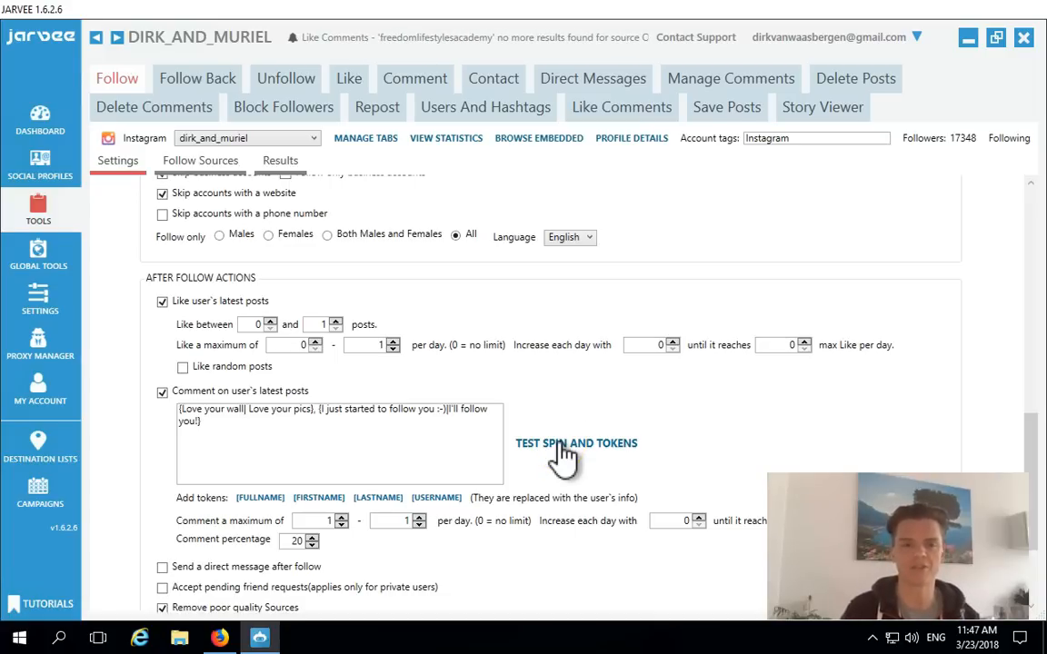
{"action": "left_click", "coordinate": [163, 392]}
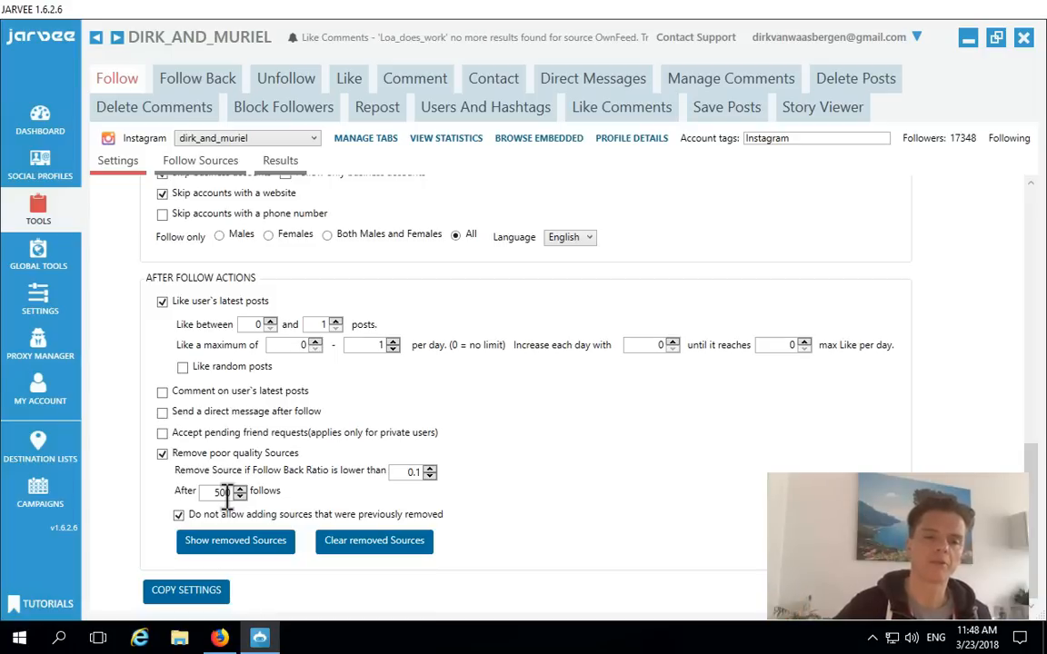
Review the poor quality source removal settings and the list of Instagram accounts
{"action": "left_click", "coordinate": [218, 492]}
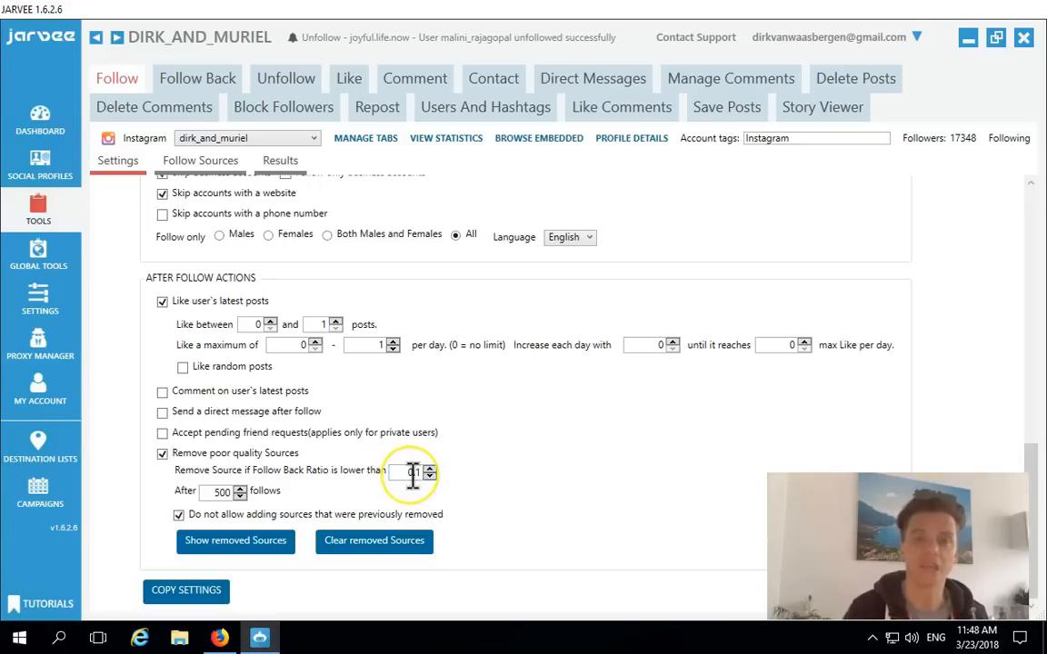
{"action": "left_click", "coordinate": [374, 542]}
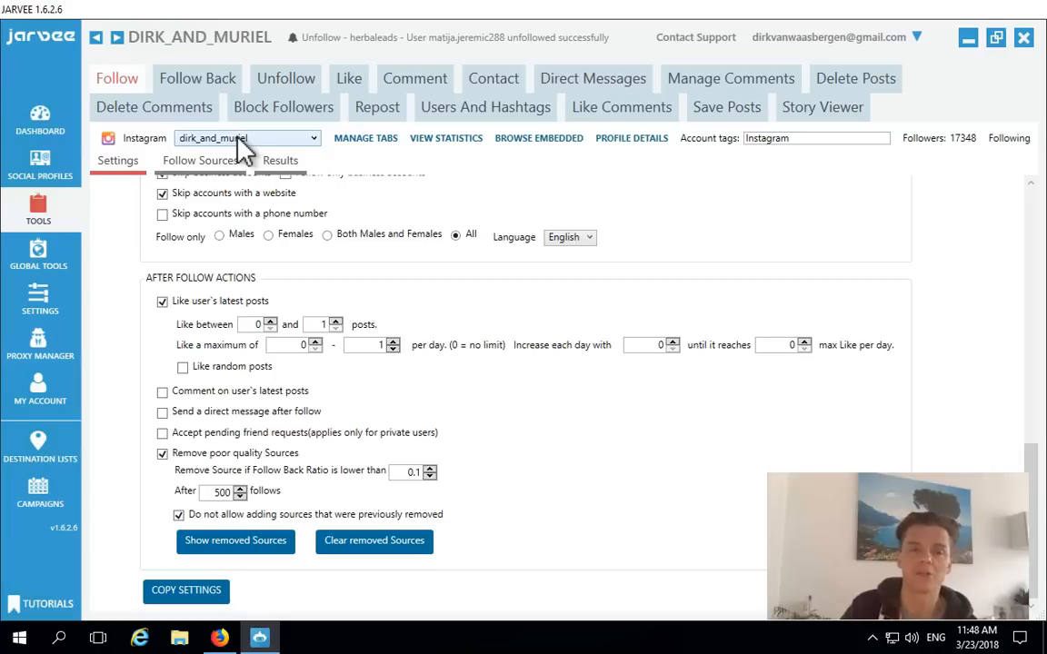
{"action": "left_click", "coordinate": [210, 145]}
{"action": "left_click", "coordinate": [213, 139]}
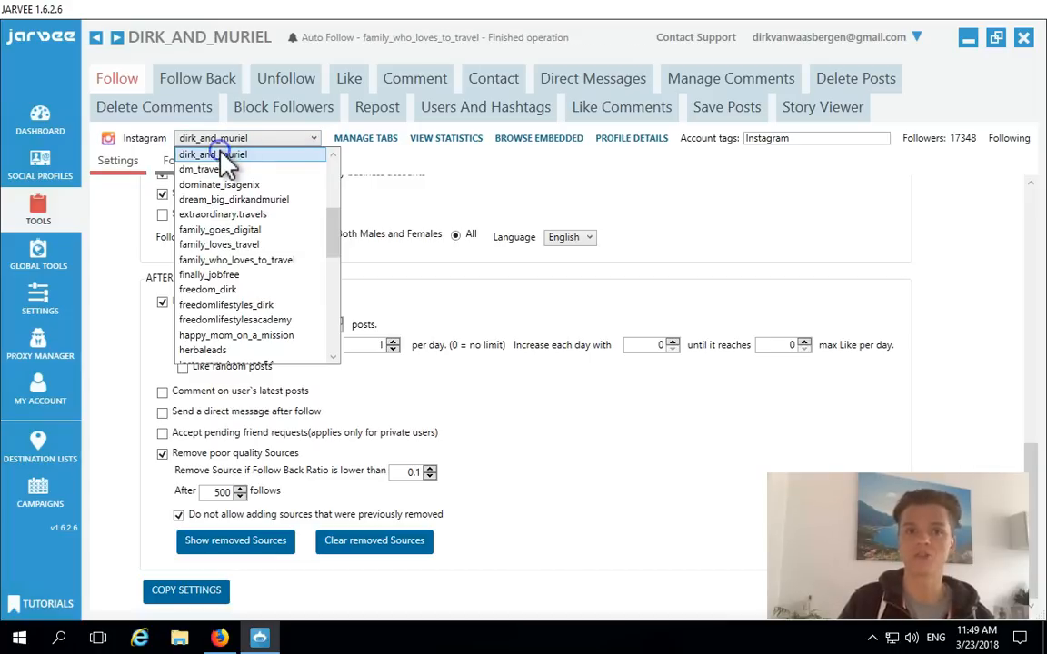
{"action": "left_click", "coordinate": [220, 154]}
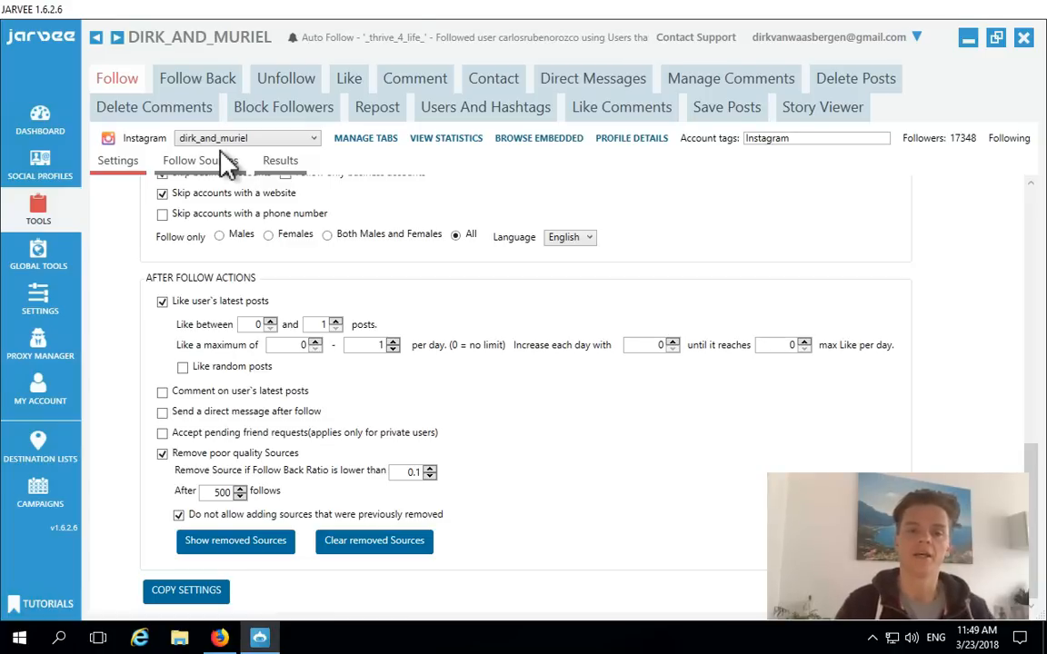
{"action": "left_click", "coordinate": [223, 252]}
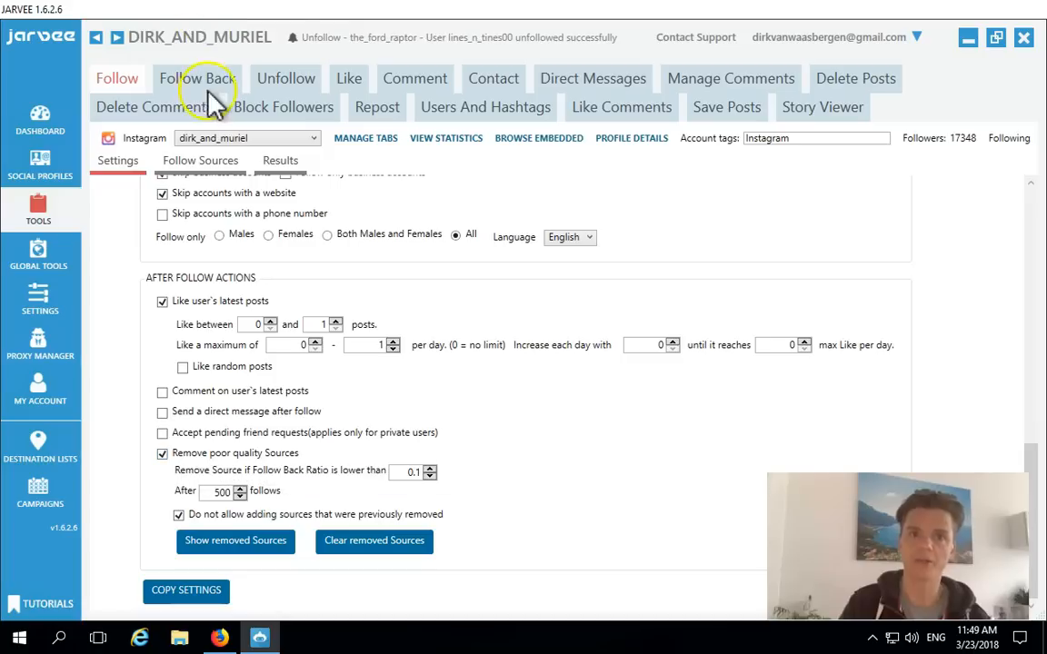
Examine the options for copying the Follow tool's settings and sources to other accounts, and cancel without copying
{"action": "left_click", "coordinate": [182, 596]}
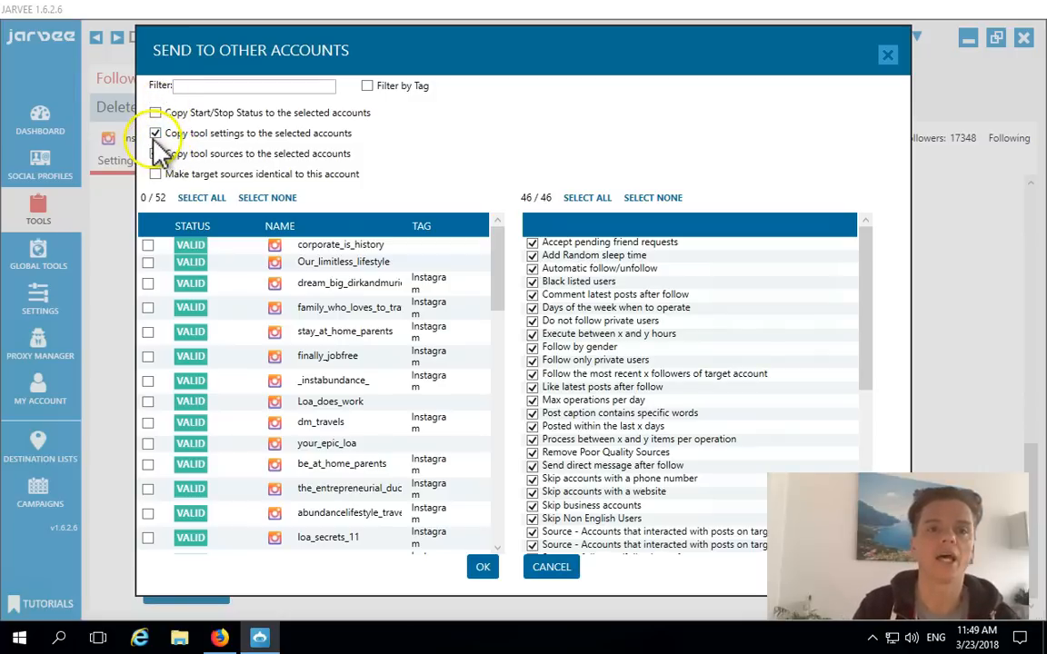
{"action": "left_click", "coordinate": [156, 153]}
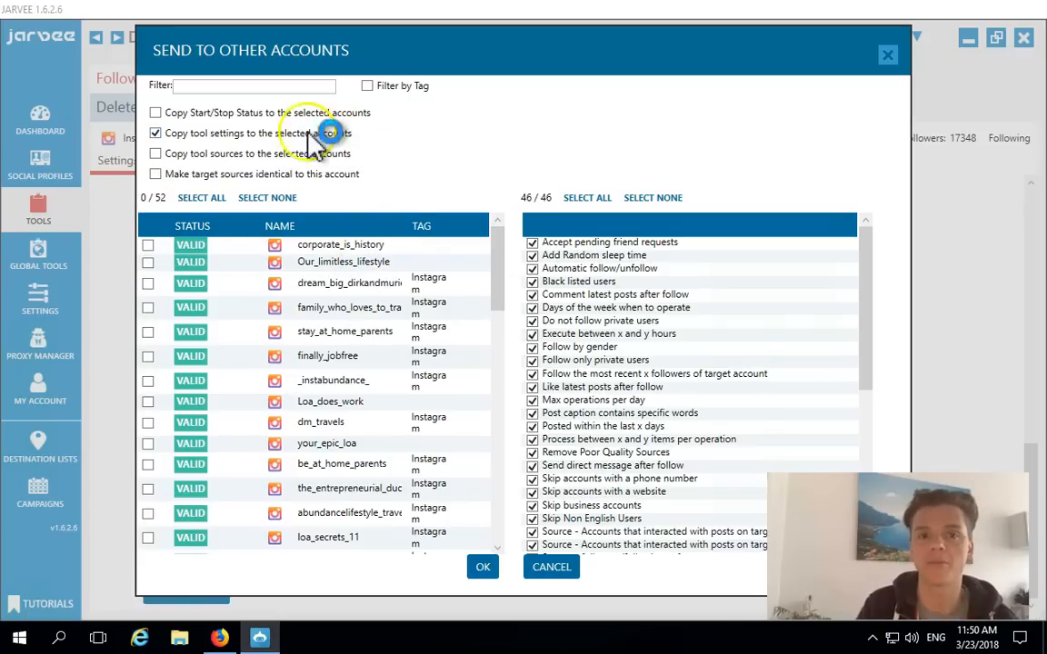
{"action": "left_click", "coordinate": [549, 568]}
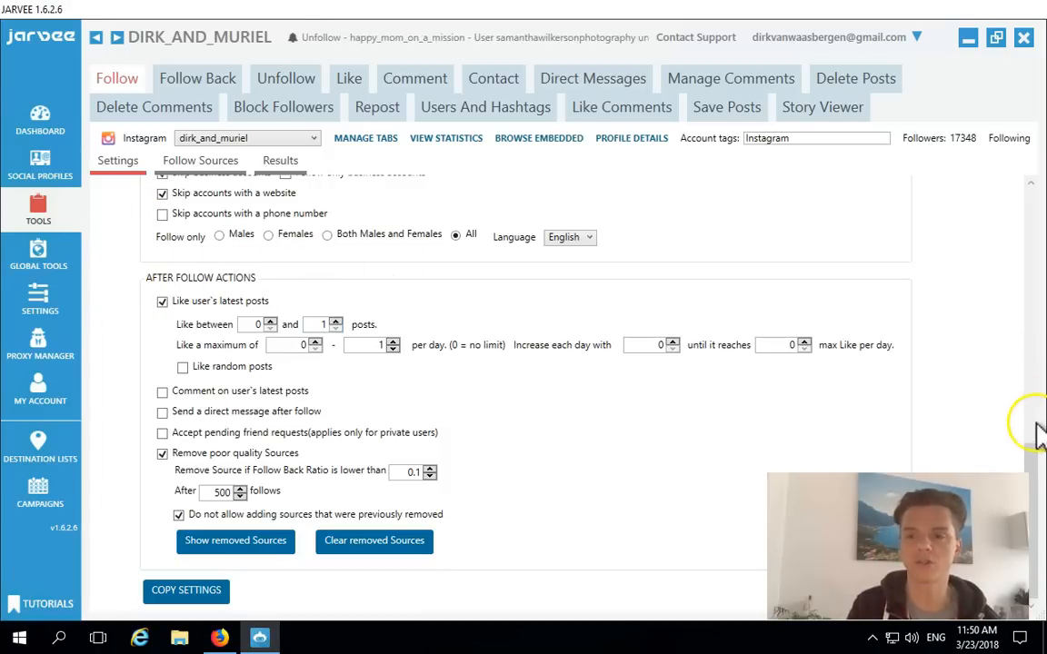
{"action": "scroll", "coordinate": [1035, 421], "scroll_direction": "up", "scroll_amount": 5}
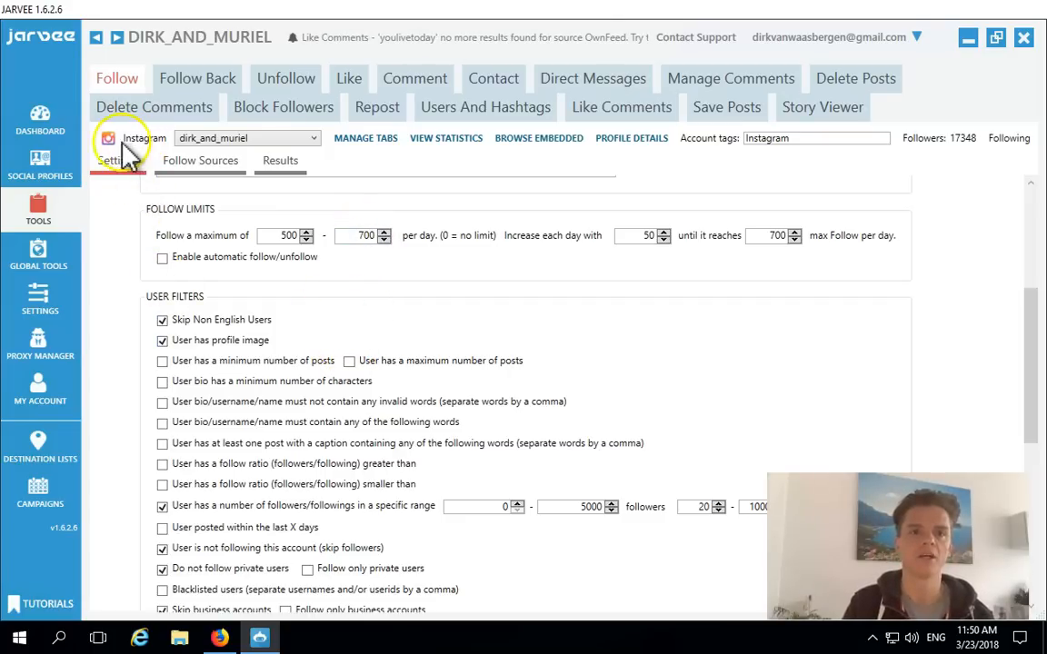
{"action": "left_click", "coordinate": [195, 168]}
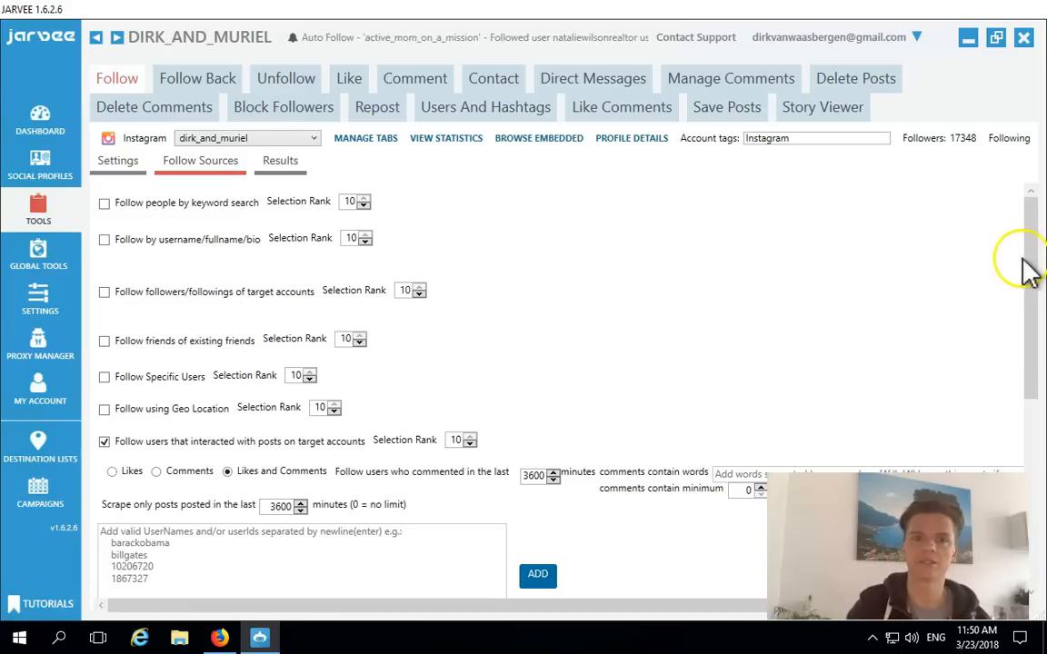
{"action": "left_click_drag", "start_coordinate": [1034, 267], "coordinate": [1027, 236]}
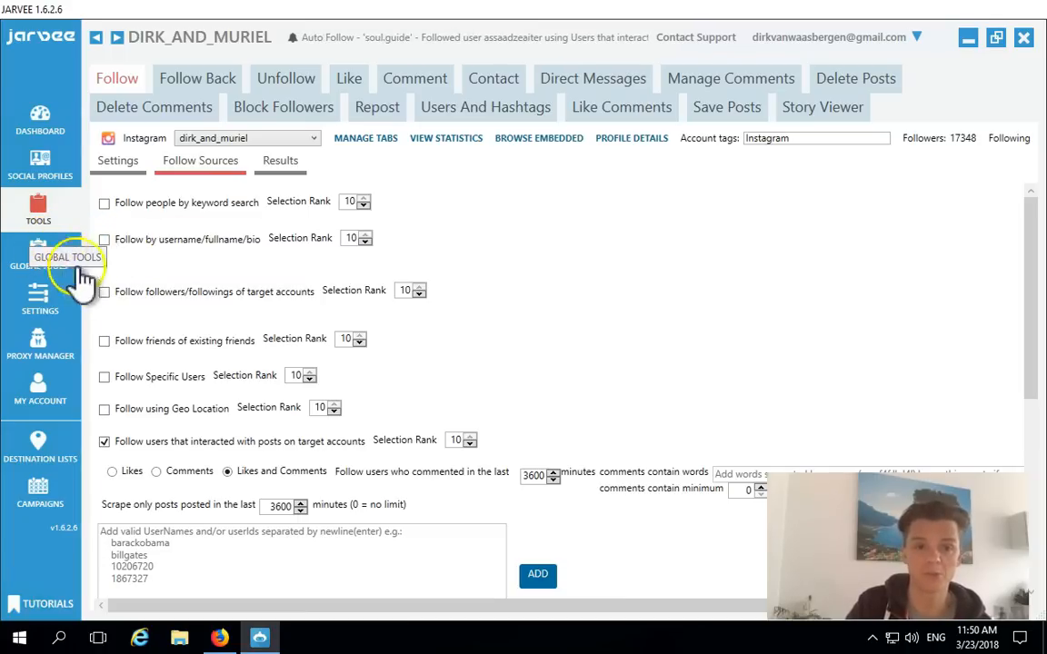
Try the sources for following by username/fullname/bio and by keyword search, and turn both off again
{"action": "left_click", "coordinate": [105, 241]}
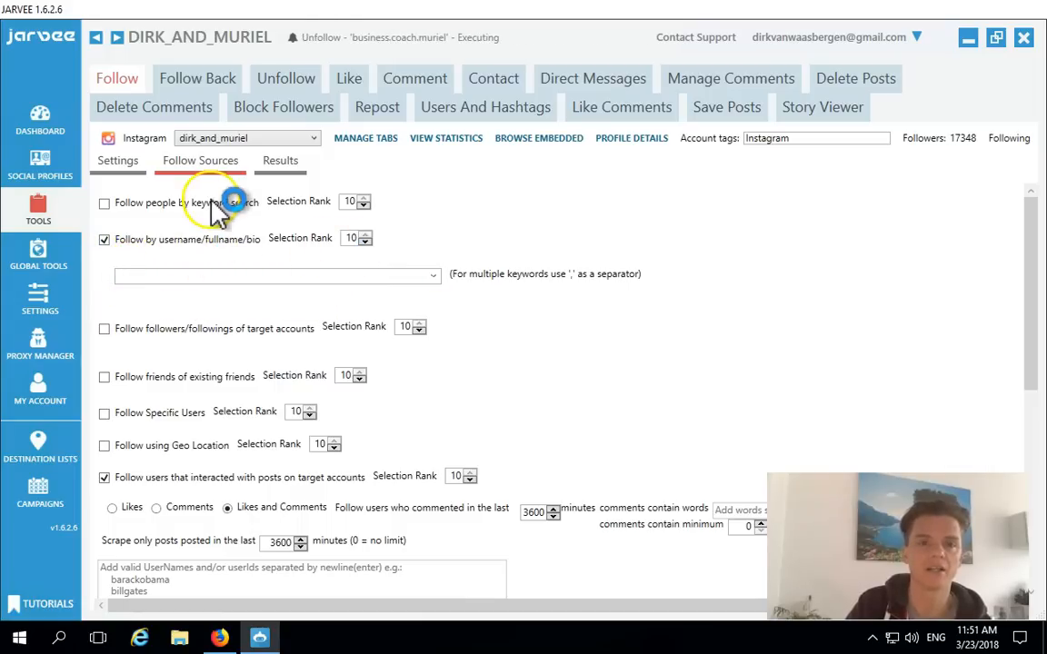
{"action": "left_click", "coordinate": [106, 205]}
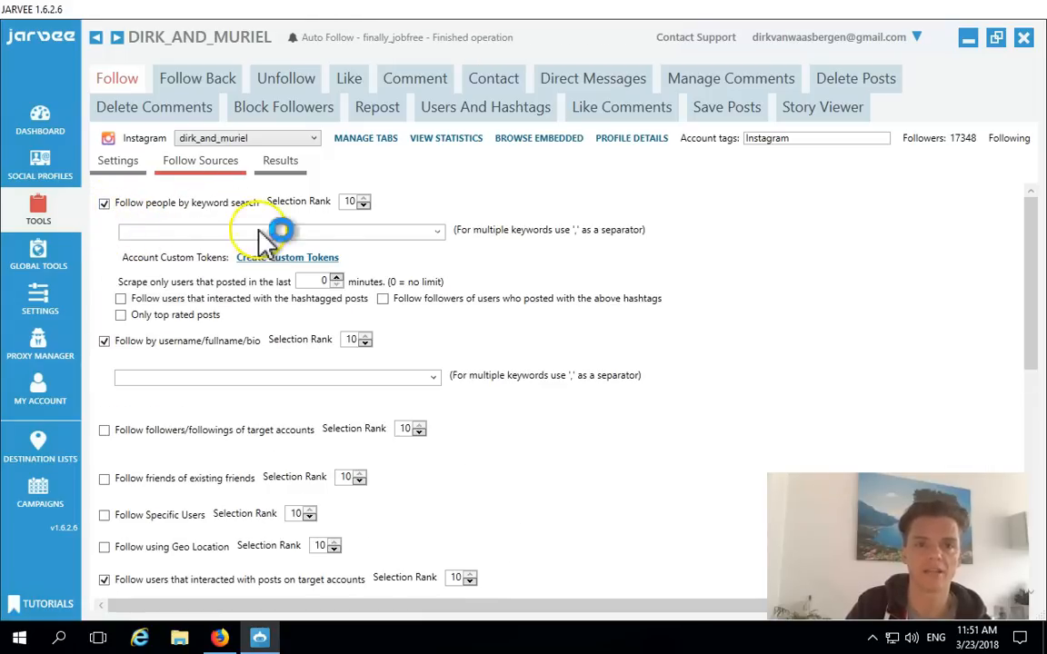
{"action": "left_click", "coordinate": [105, 204]}
{"action": "left_click", "coordinate": [104, 239]}
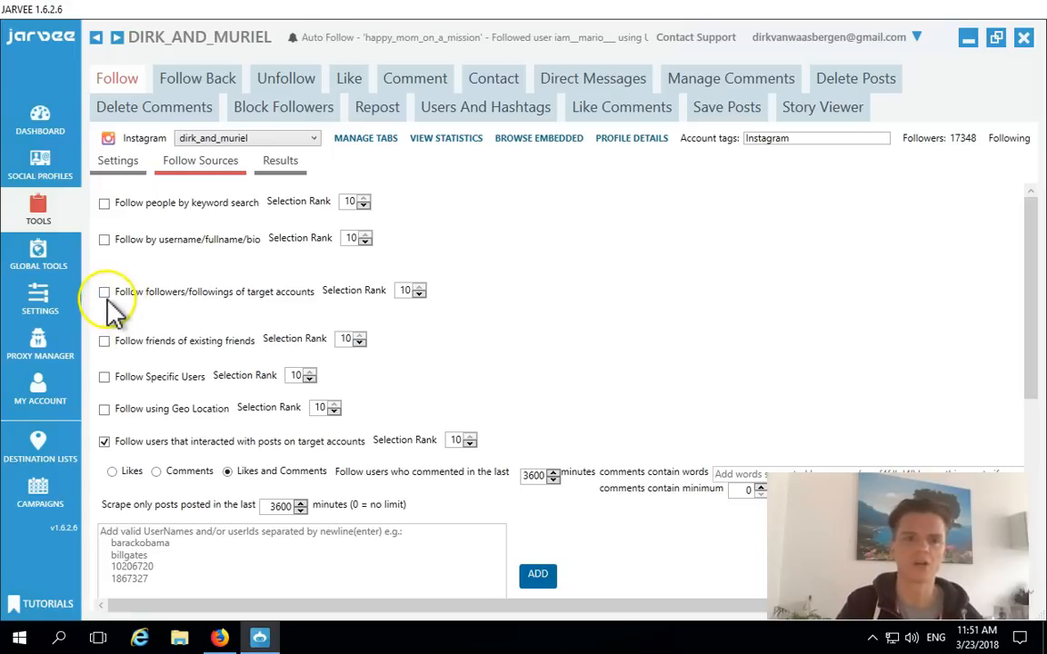
{"action": "left_click", "coordinate": [104, 291]}
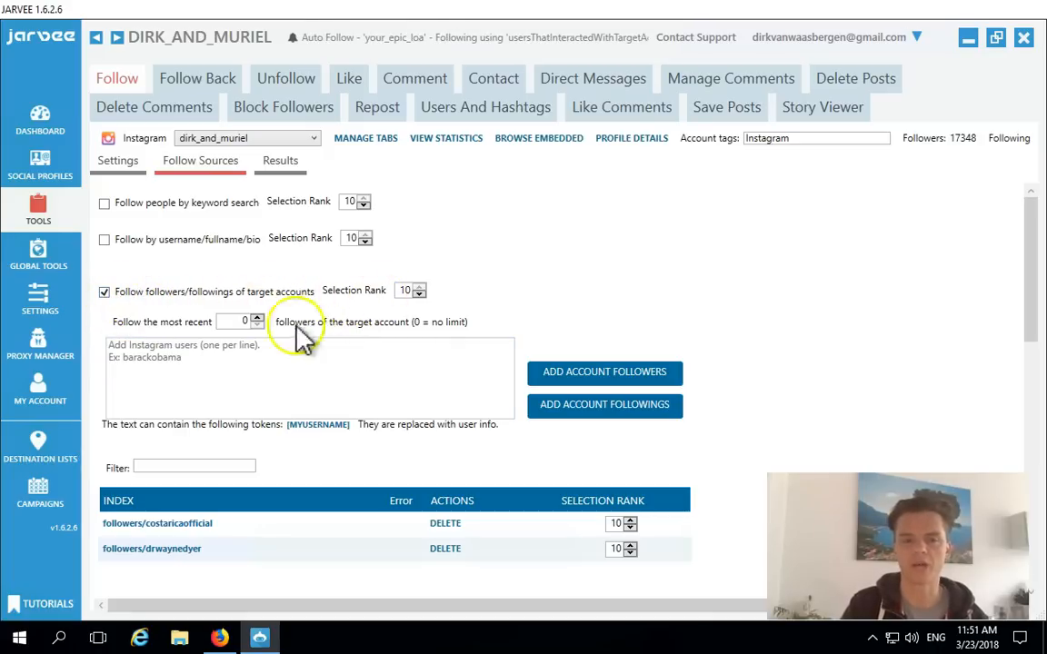
{"action": "left_click", "coordinate": [166, 361]}
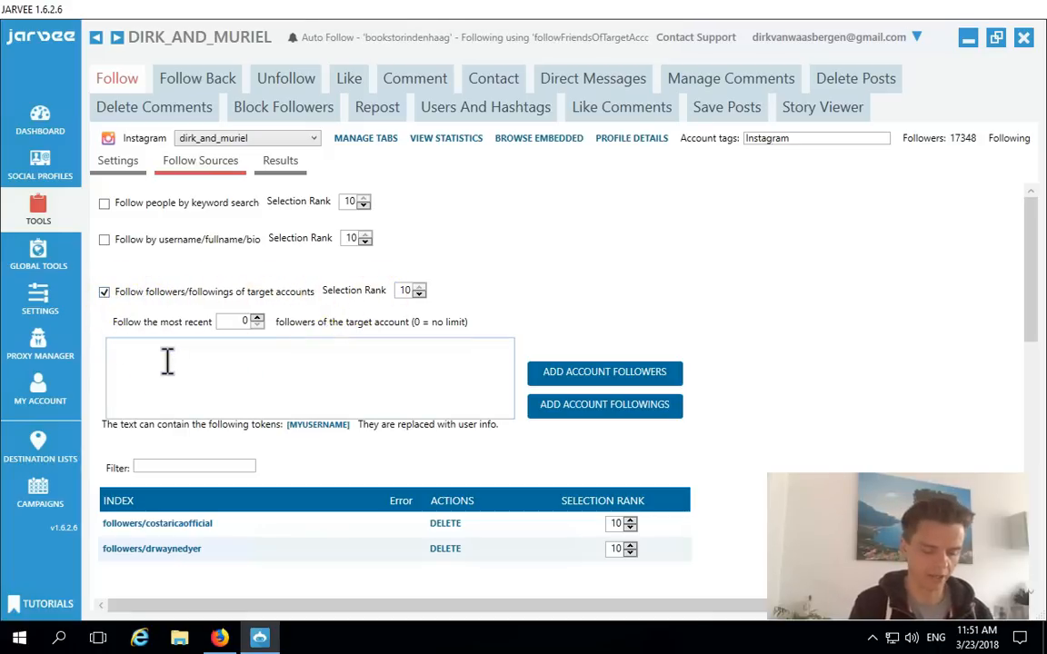
{"action": "type", "text": "timefr"}
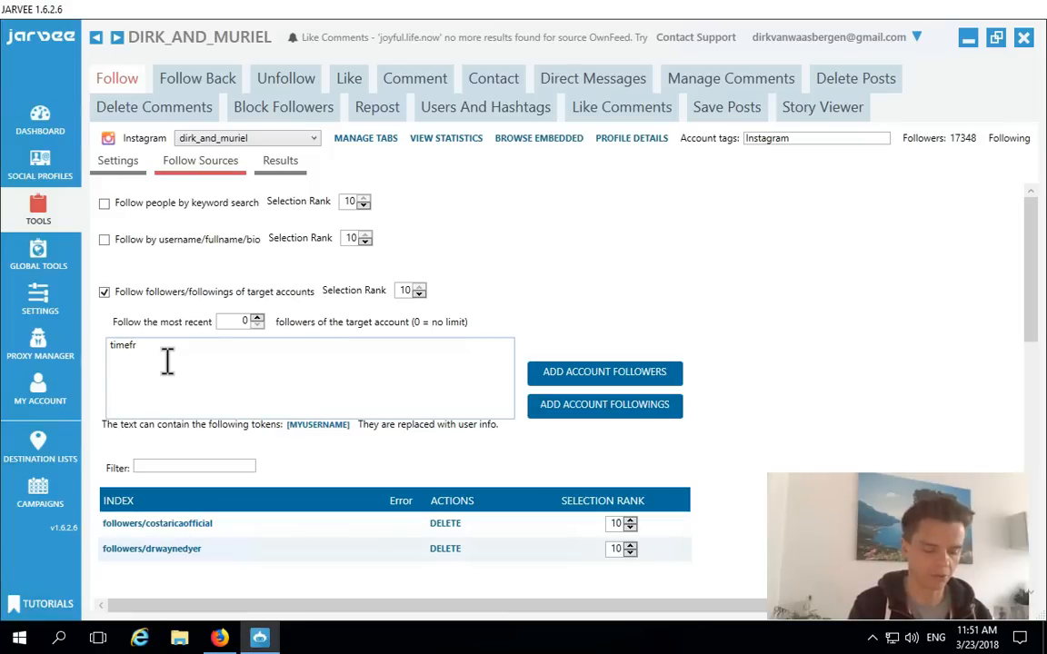
{"action": "type", "text": "eedoml"}
{"action": "type", "text": "dad"}
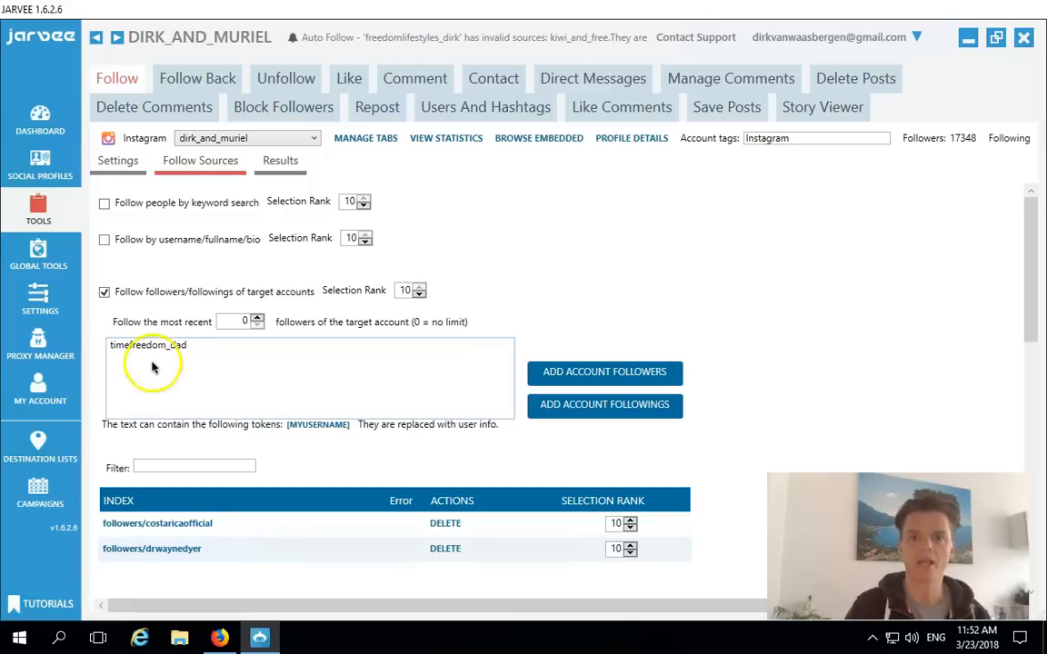
{"action": "left_click", "coordinate": [607, 385]}
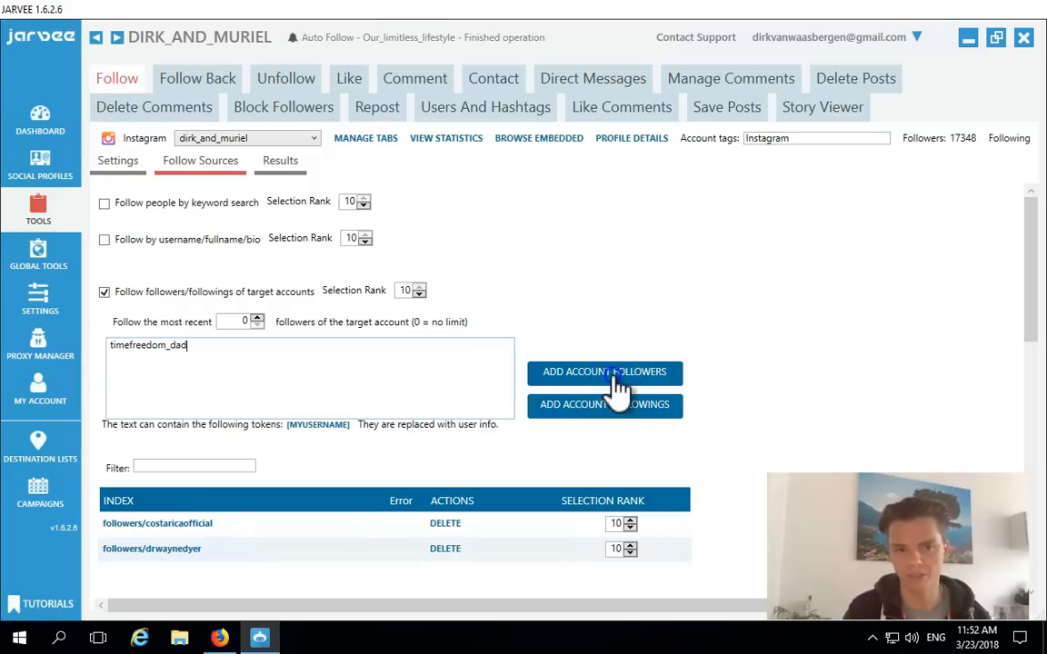
{"action": "left_click", "coordinate": [616, 384]}
{"action": "left_click", "coordinate": [661, 376]}
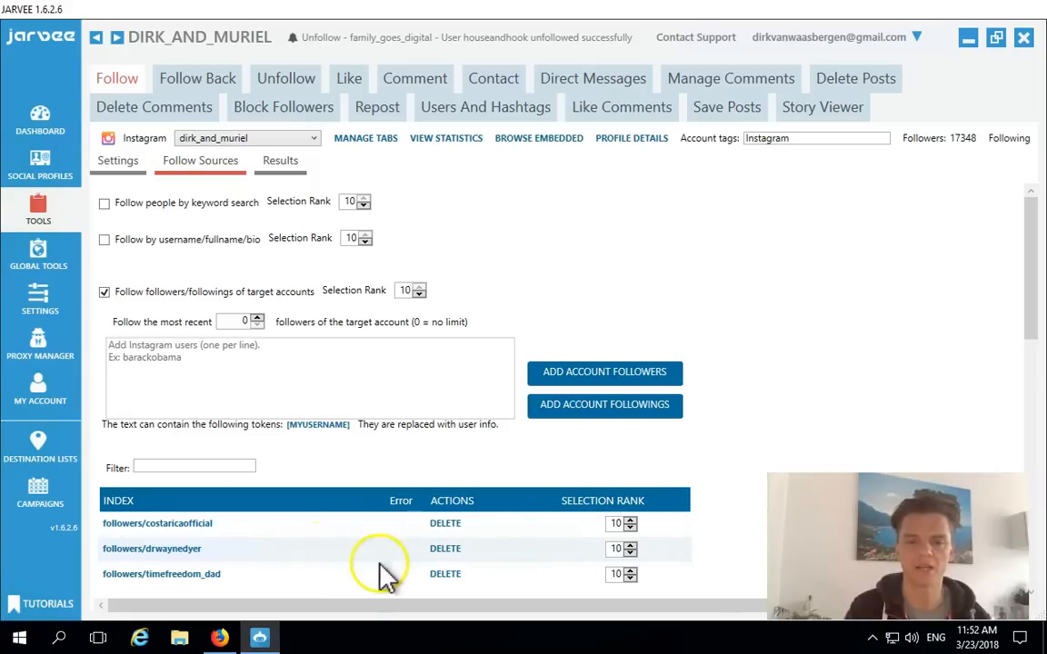
{"action": "left_click_drag", "start_coordinate": [1024, 358], "coordinate": [1024, 316]}
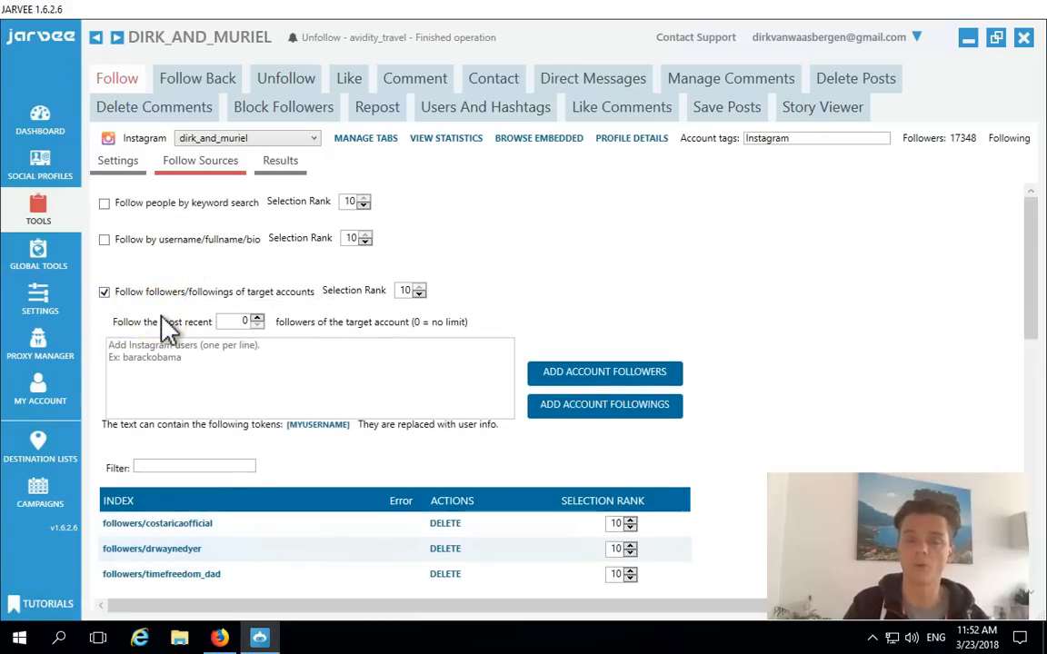
{"action": "left_click", "coordinate": [104, 292]}
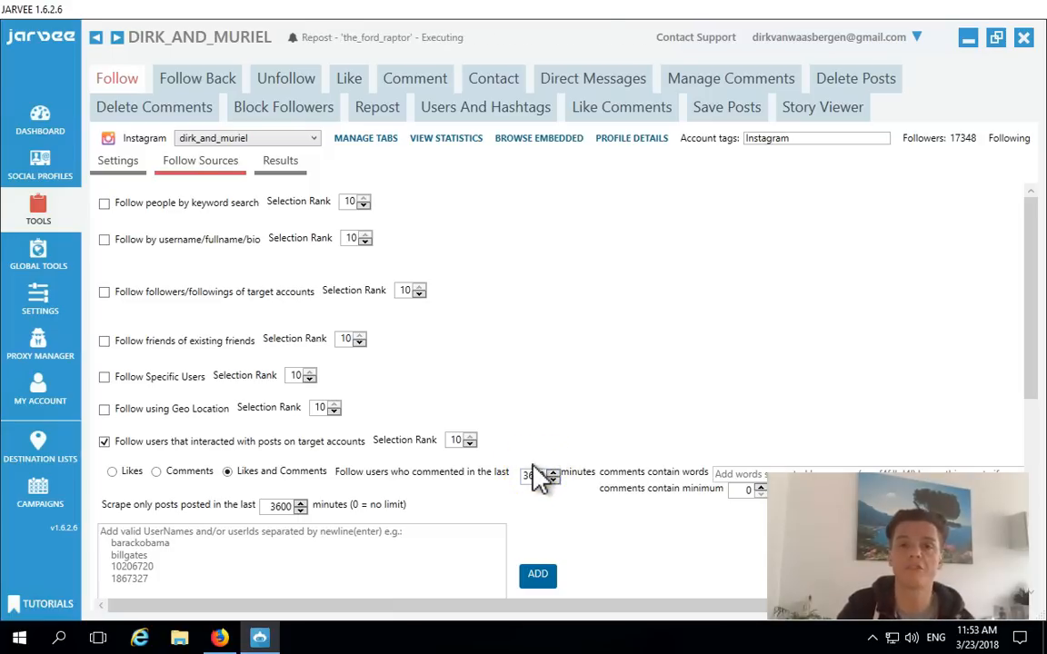
{"action": "left_click", "coordinate": [542, 474]}
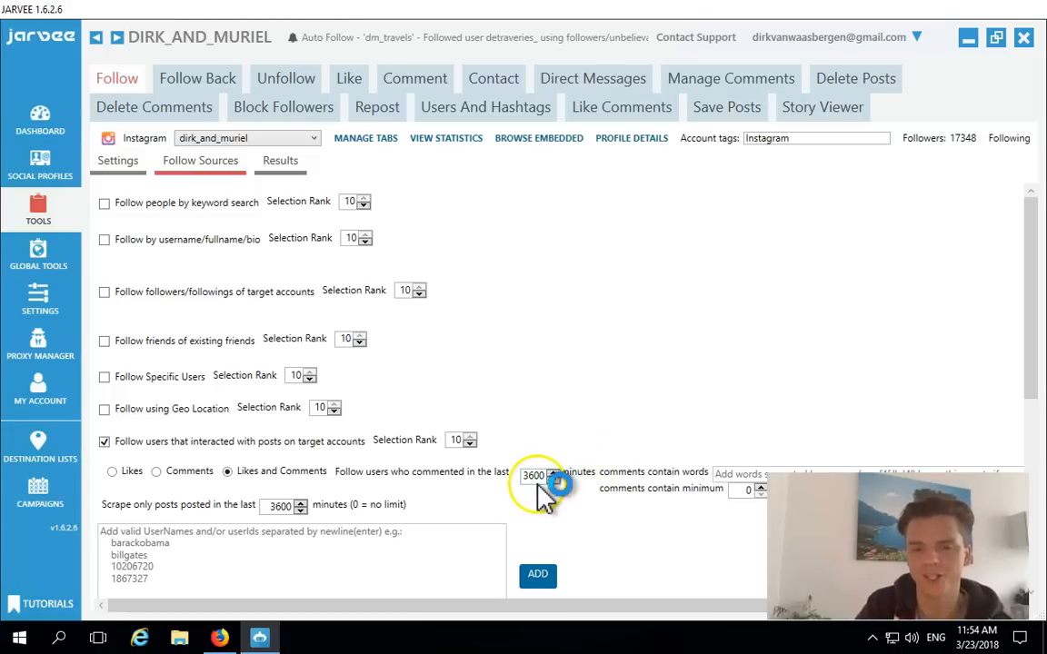
{"action": "scroll", "coordinate": [530, 489], "scroll_direction": "down", "scroll_amount": 3}
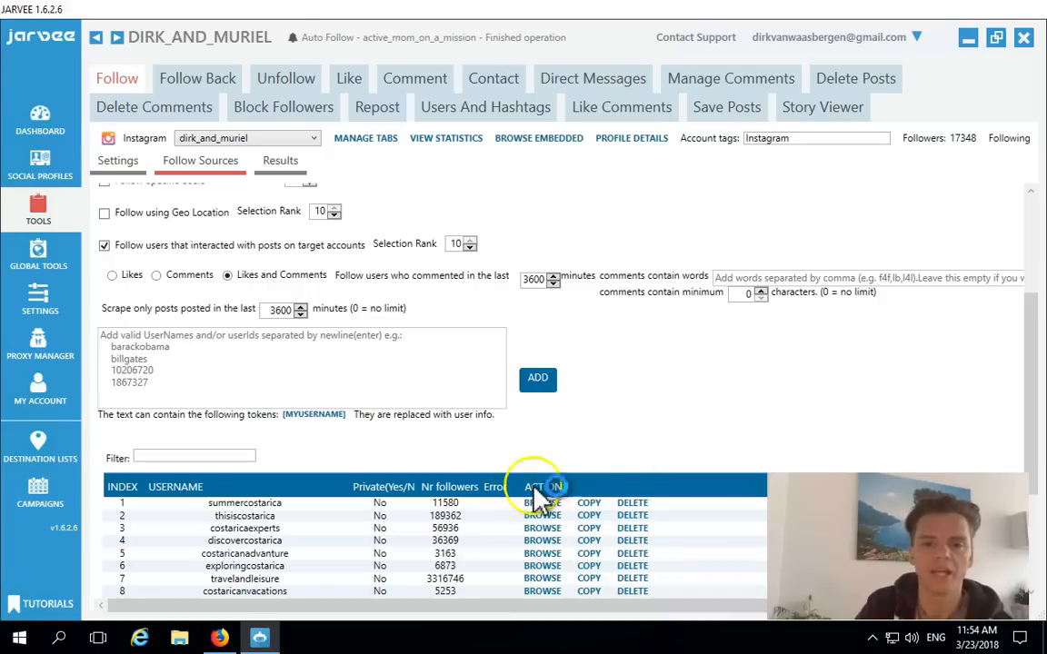
{"action": "left_click", "coordinate": [137, 343]}
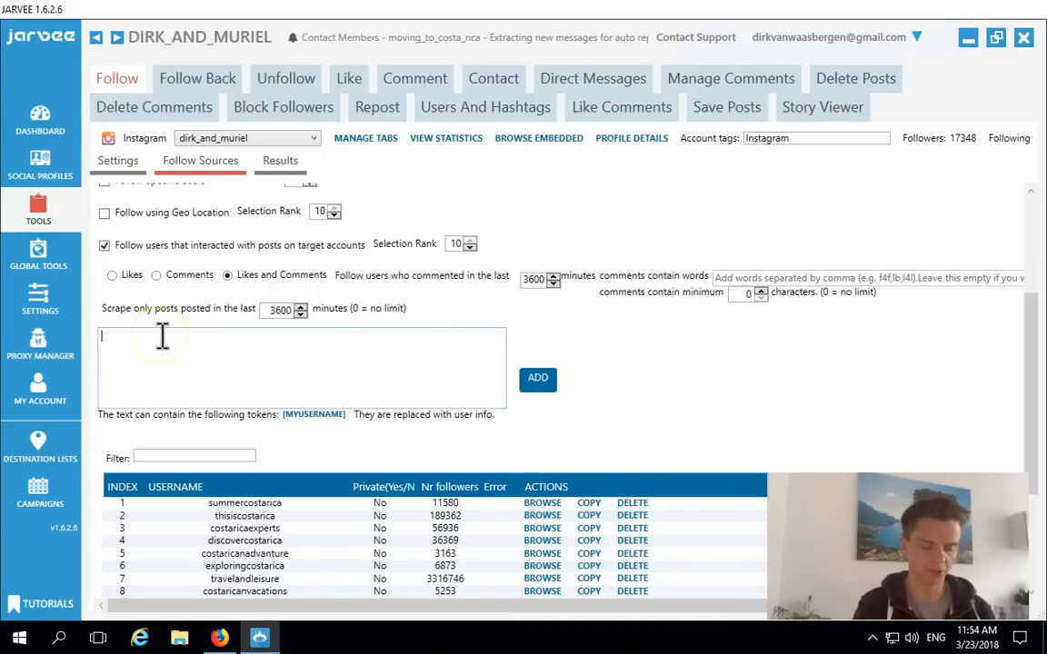
{"action": "type", "text": "time"}
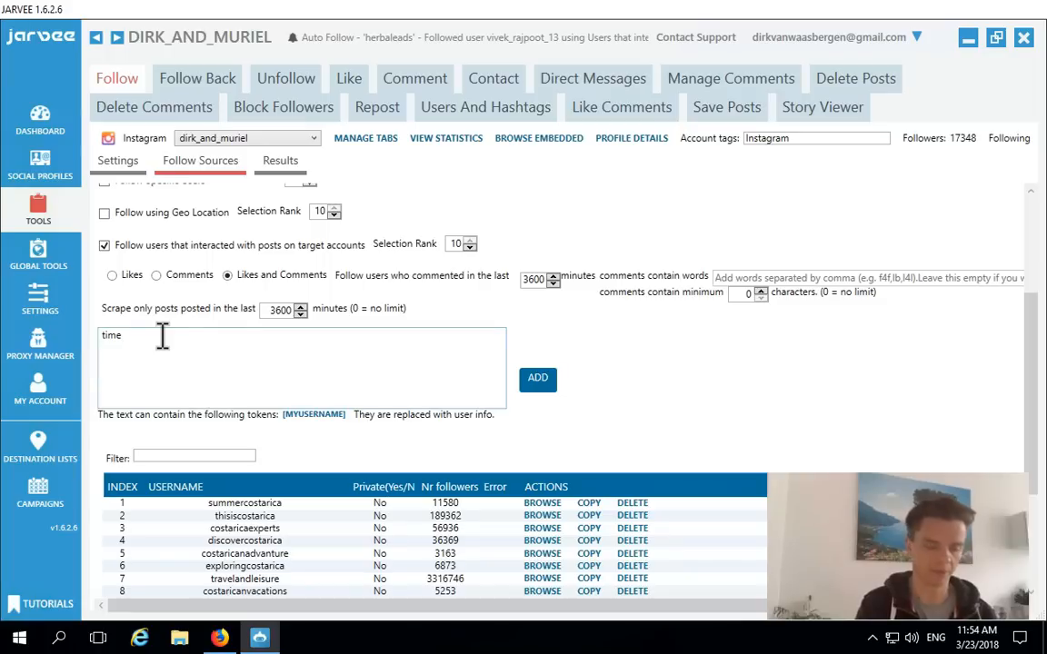
{"action": "type", "text": "freed"}
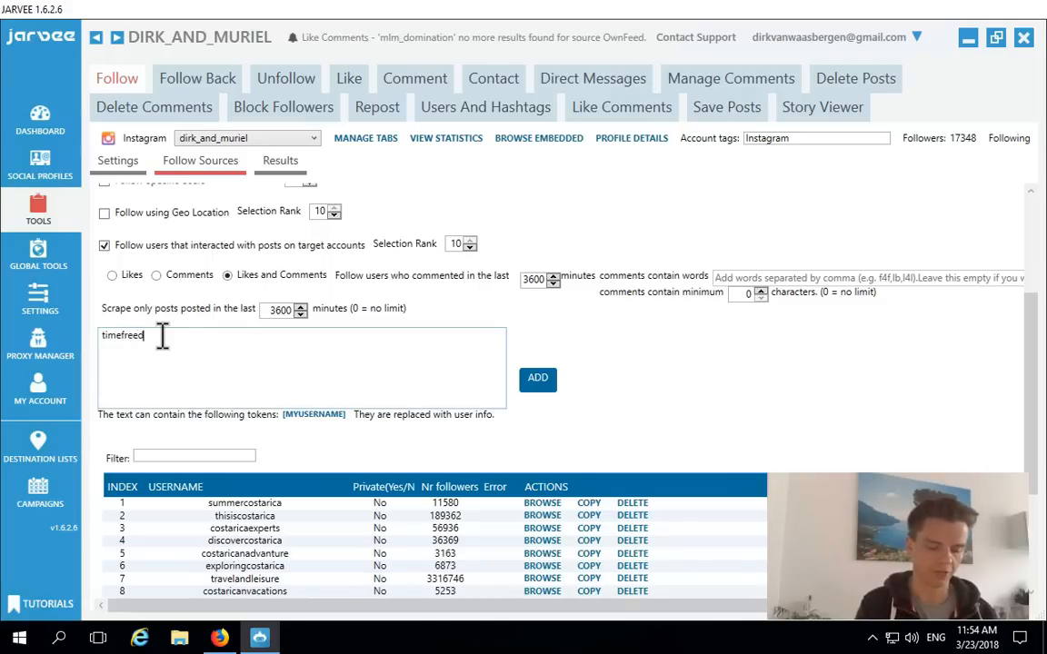
{"action": "type", "text": "om_da"}
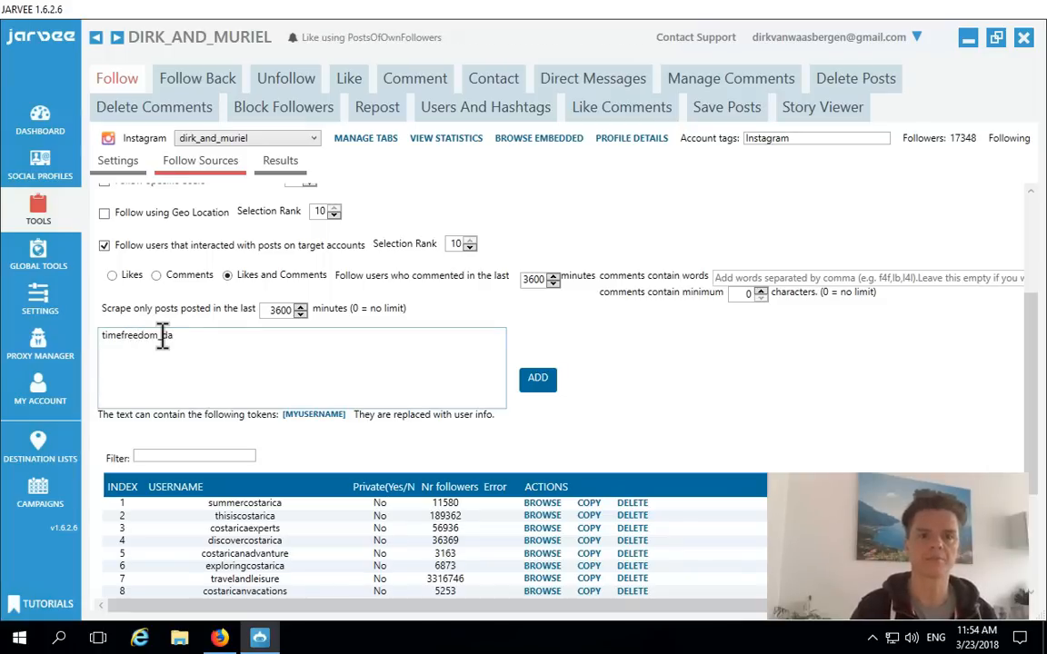
{"action": "type", "text": "d"}
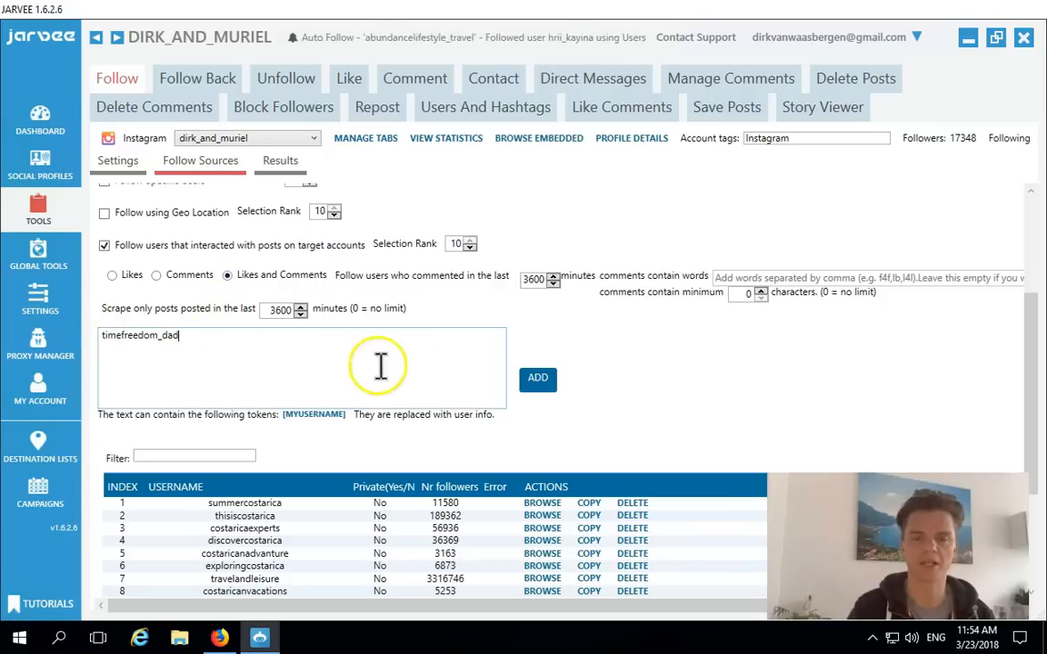
{"action": "left_click", "coordinate": [536, 384]}
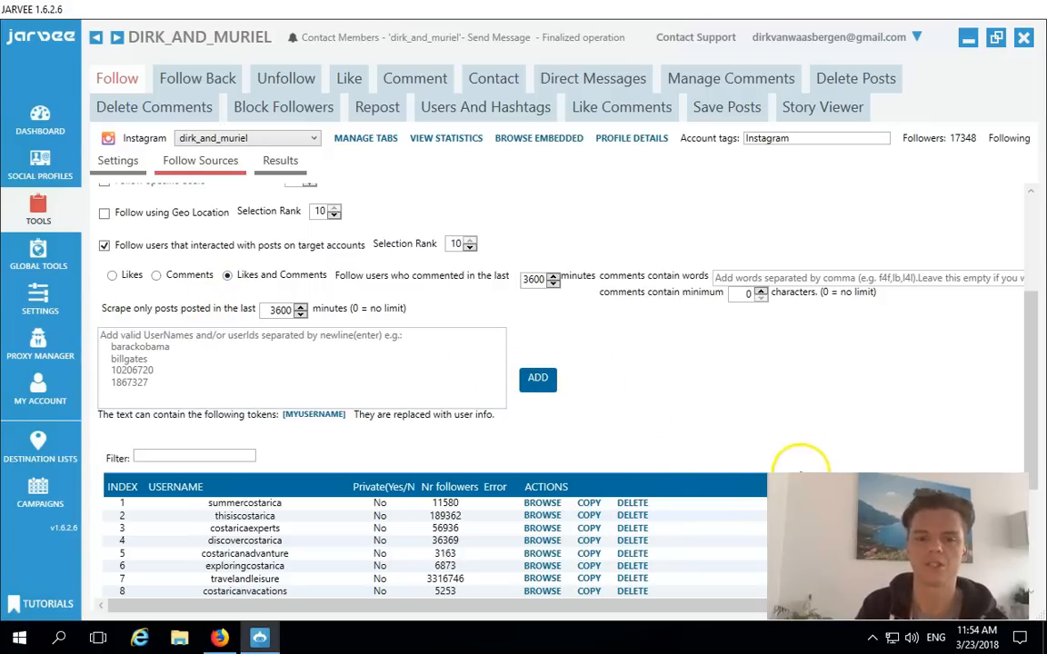
{"action": "scroll", "coordinate": [809, 471], "scroll_direction": "down", "scroll_amount": 2}
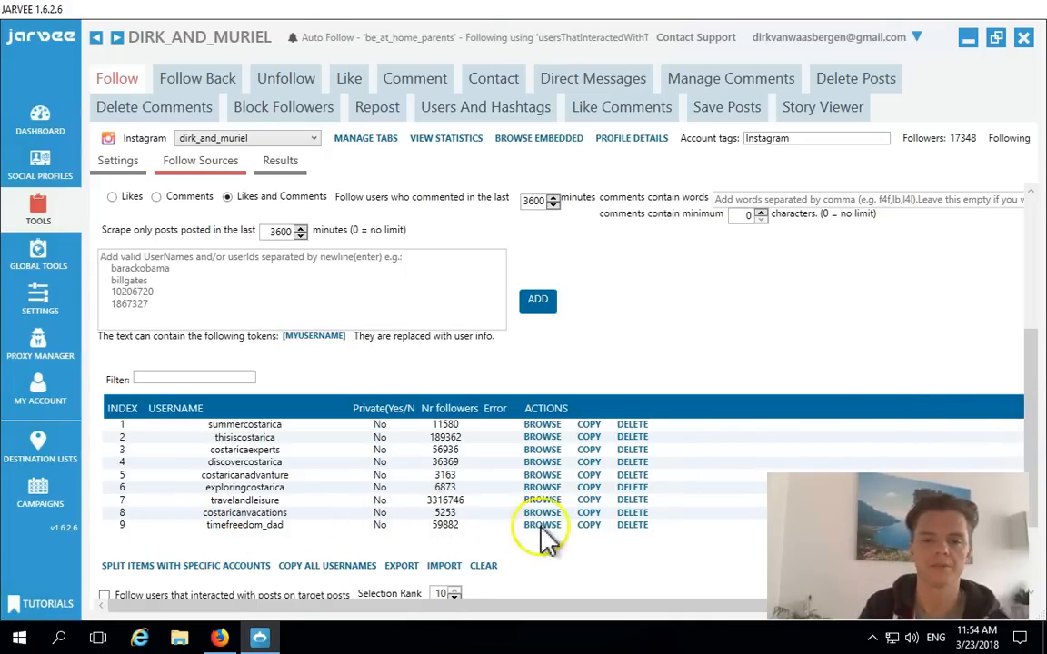
{"action": "left_click", "coordinate": [633, 525]}
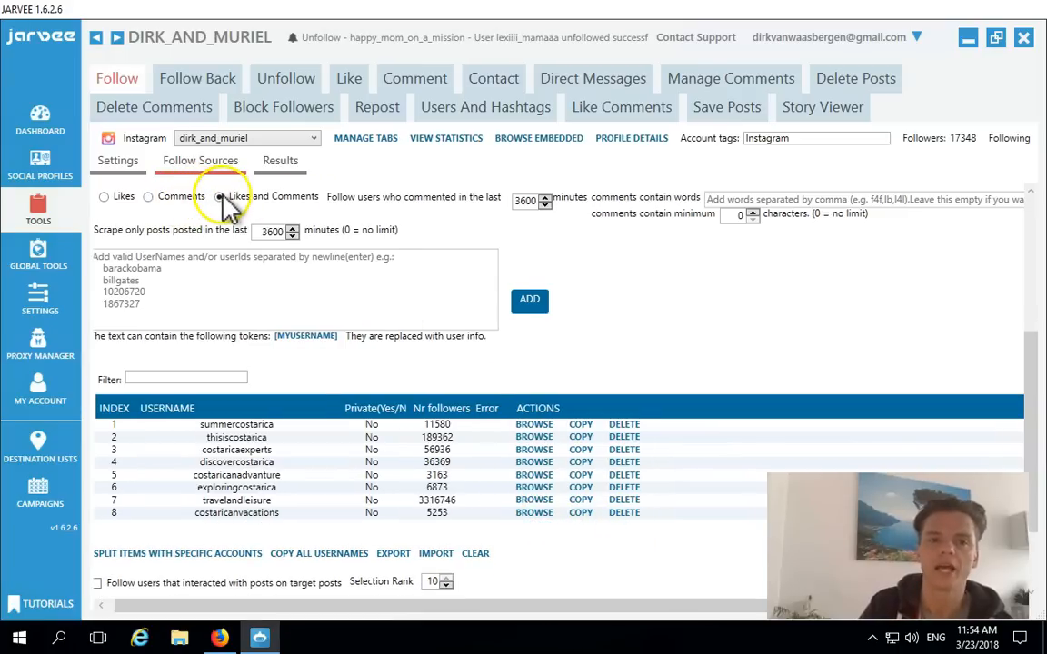
Examine the target account list, its comment time window and the remaining follow sources below it
{"action": "left_click", "coordinate": [543, 208]}
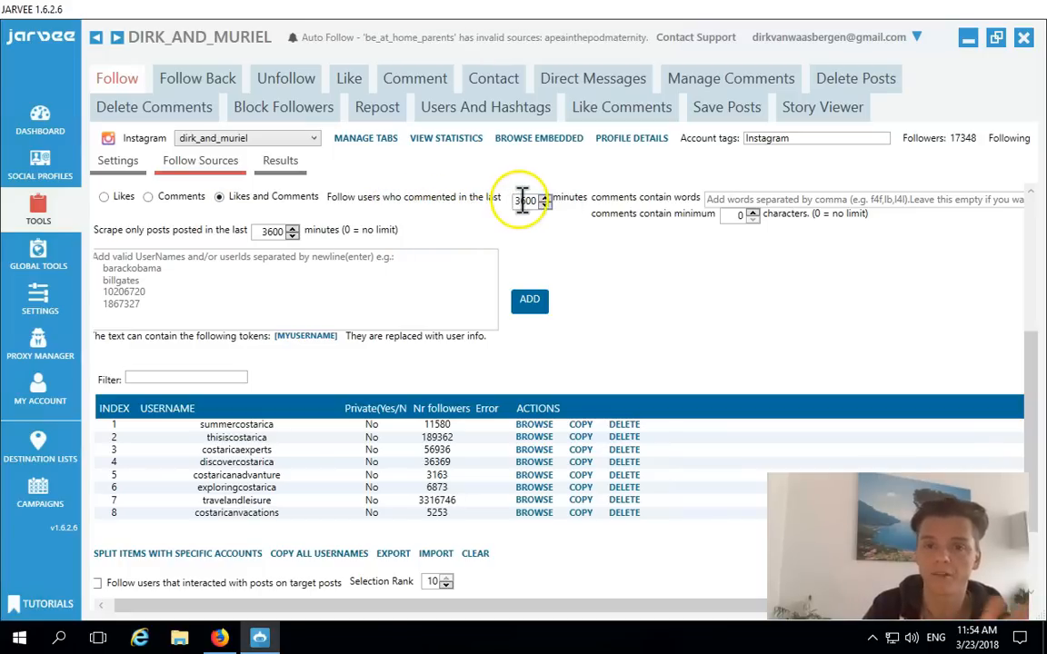
{"action": "left_click_drag", "start_coordinate": [1032, 395], "coordinate": [1034, 475]}
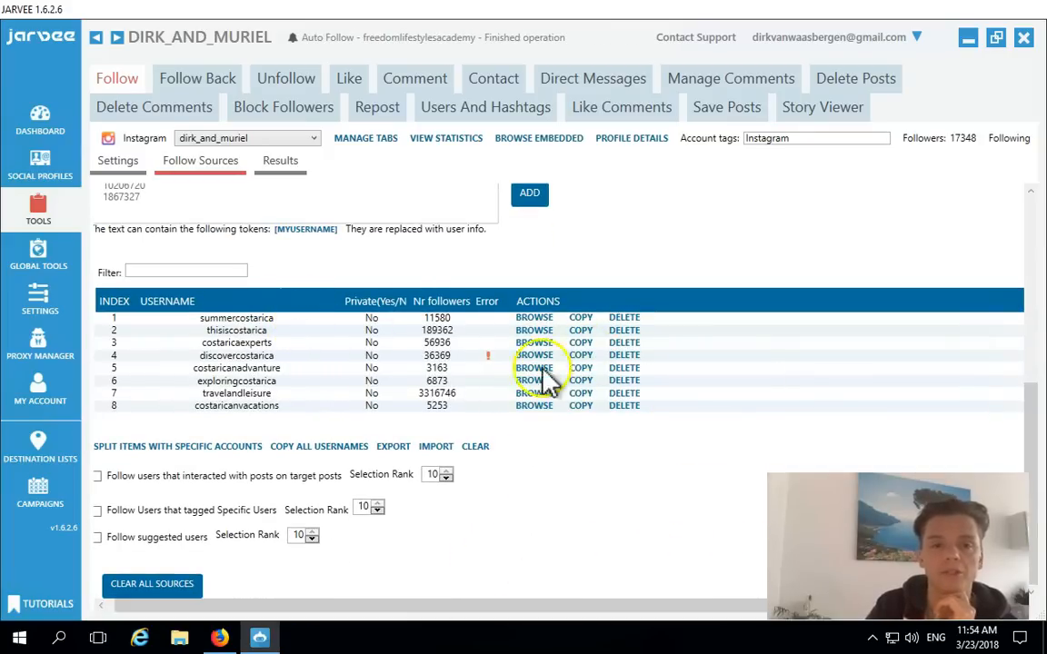
{"action": "mouse_move", "coordinate": [488, 358]}
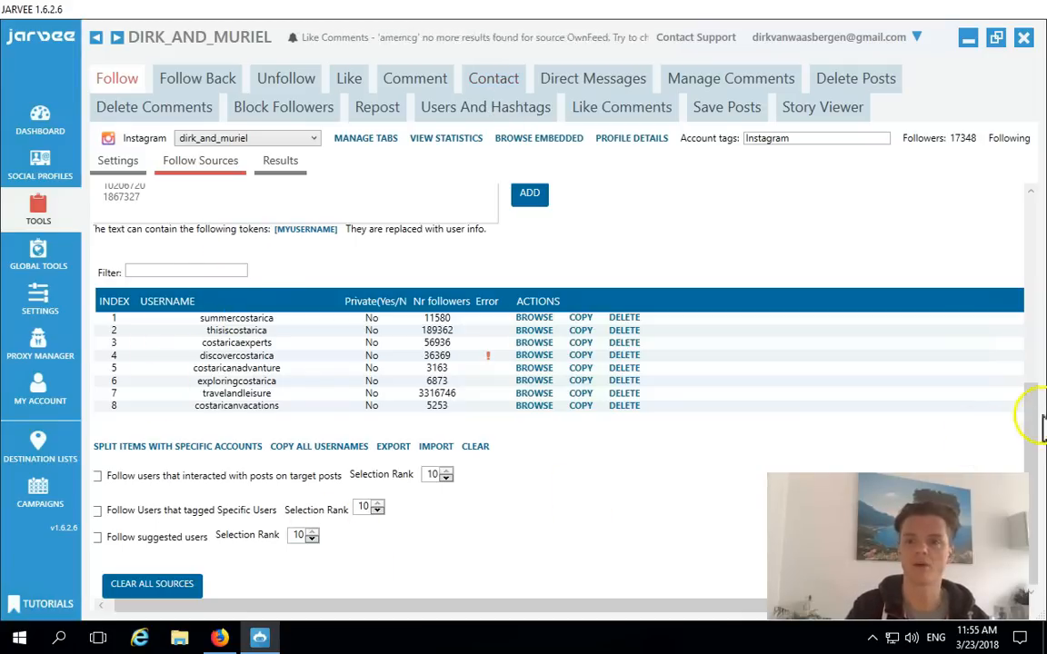
{"action": "left_click_drag", "start_coordinate": [1036, 467], "coordinate": [1036, 208]}
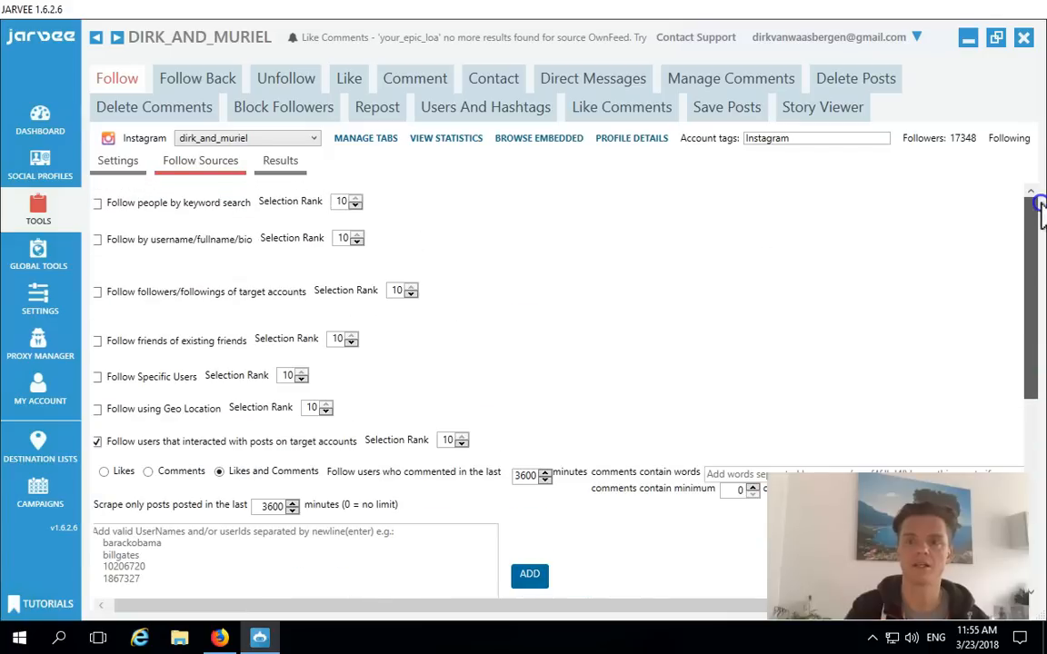
Review the Follow tool's results through the last page, and return to the start of the tool's settings
{"action": "left_click", "coordinate": [284, 165]}
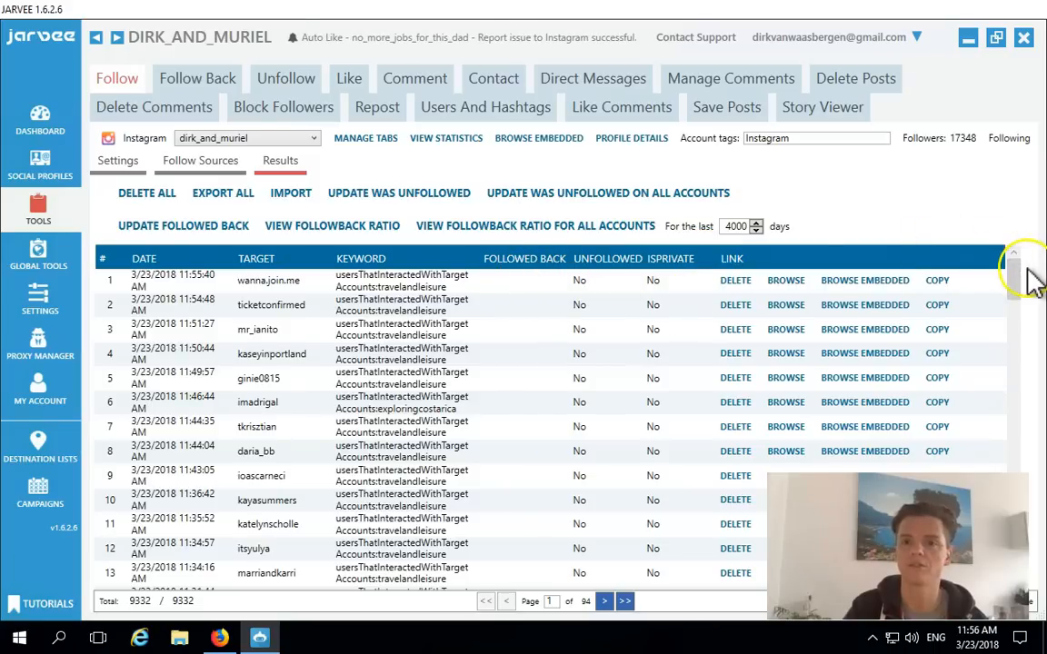
{"action": "left_click_drag", "start_coordinate": [1018, 289], "coordinate": [1018, 581]}
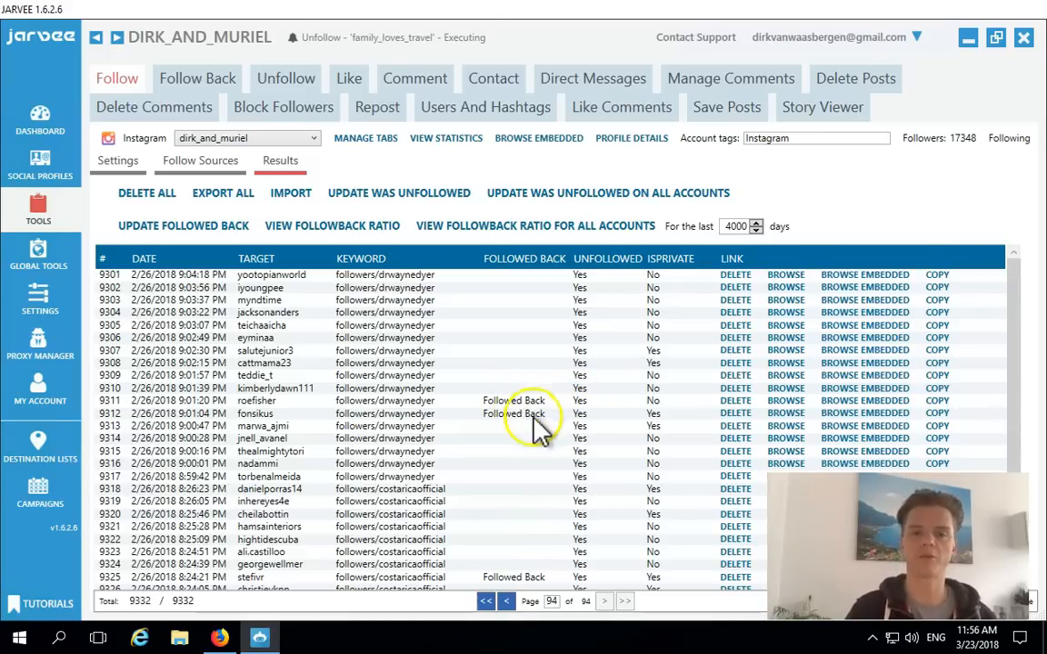
{"action": "scroll", "coordinate": [1014, 400], "scroll_direction": "down", "scroll_amount": 2}
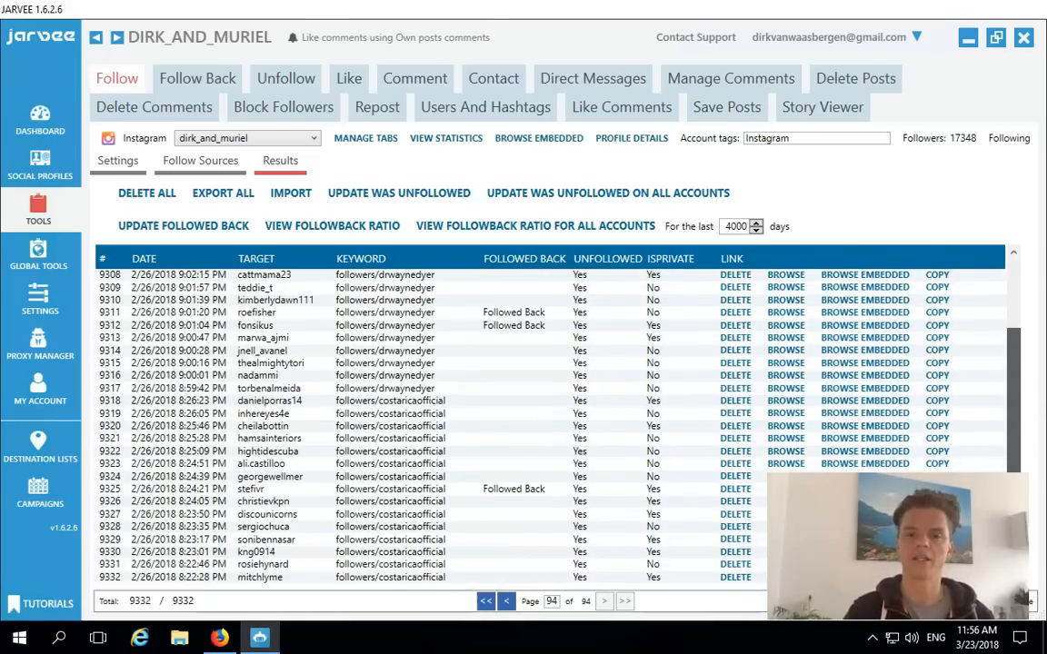
{"action": "scroll", "coordinate": [1027, 350], "scroll_direction": "up", "scroll_amount": 2}
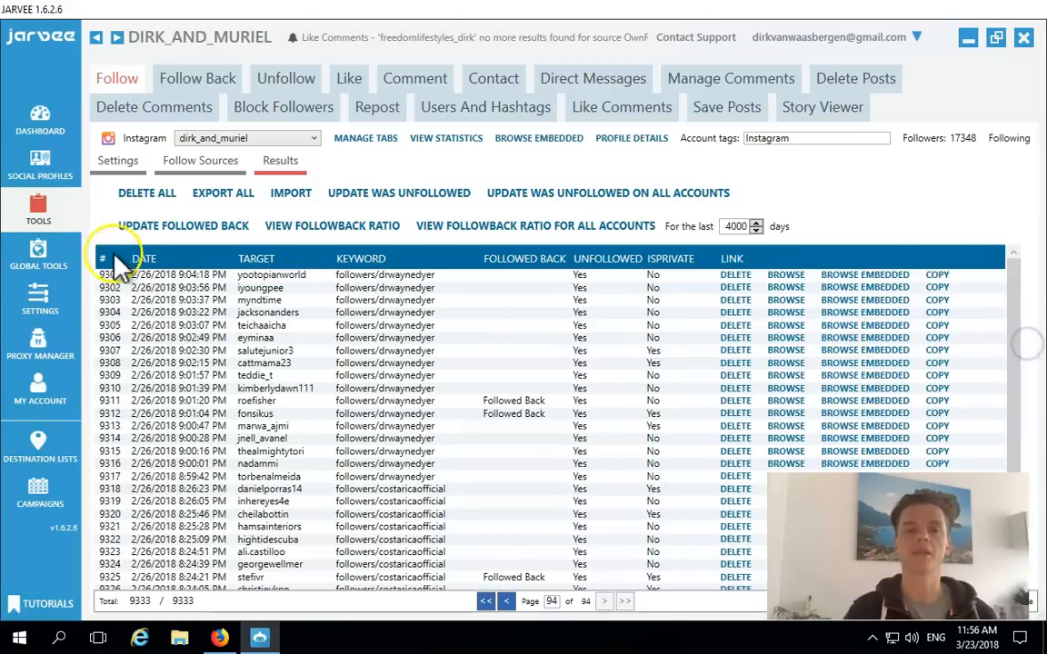
{"action": "left_click", "coordinate": [118, 163]}
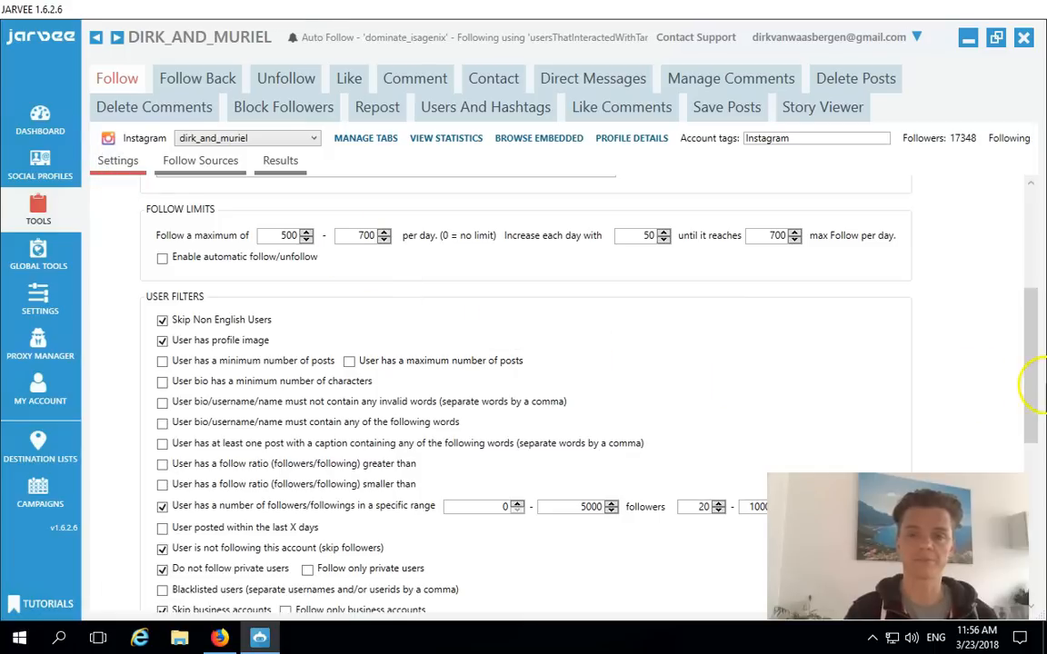
{"action": "scroll", "coordinate": [1033, 187], "scroll_direction": "up", "scroll_amount": 3}
{"action": "left_click", "coordinate": [1033, 186]}
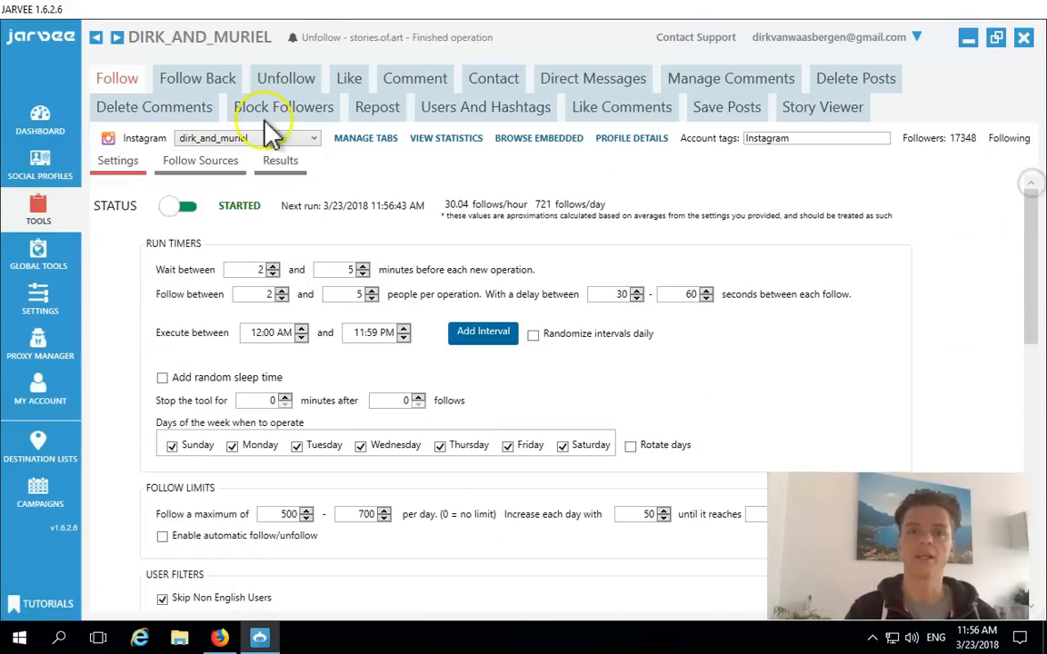
View the Follow Back tool's settings and open the Unfollow tool for the same account
{"action": "left_click", "coordinate": [206, 83]}
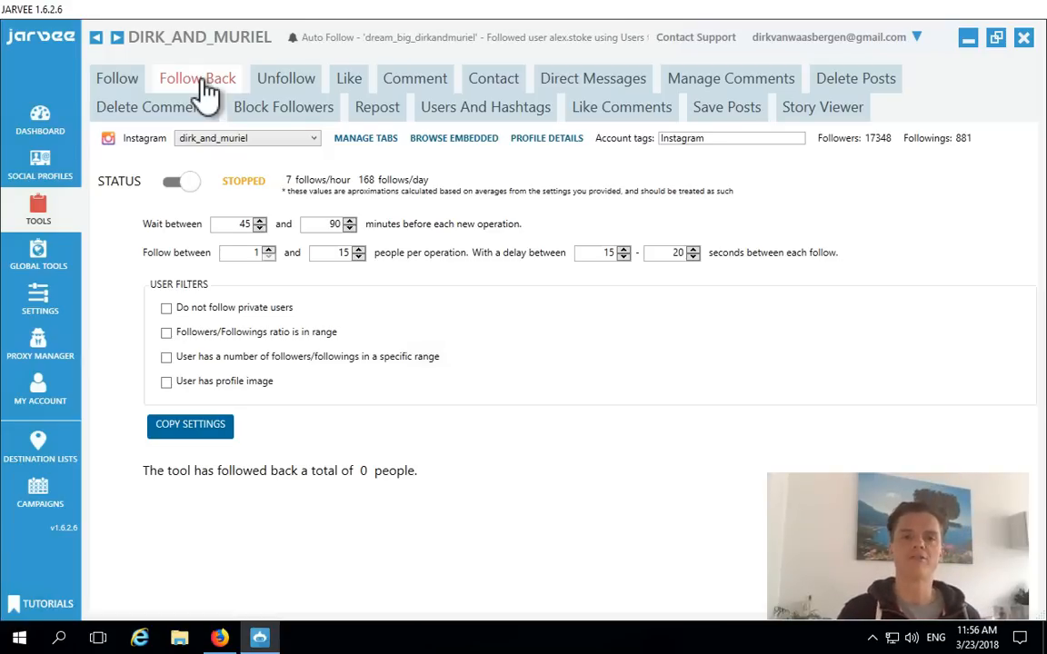
{"action": "left_click", "coordinate": [217, 91]}
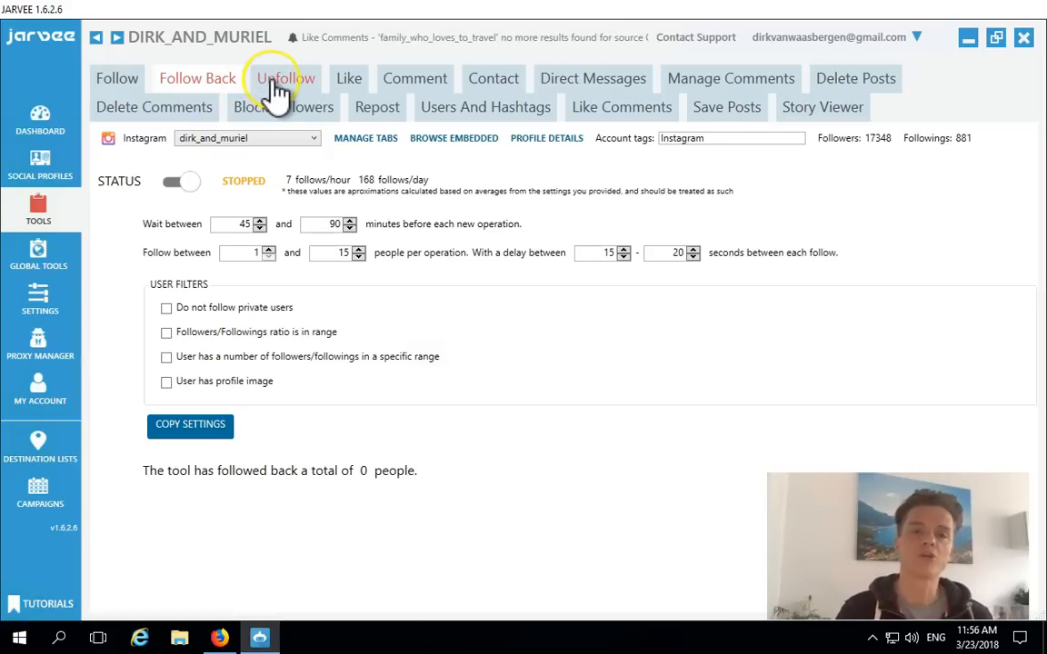
{"action": "left_click", "coordinate": [280, 82]}
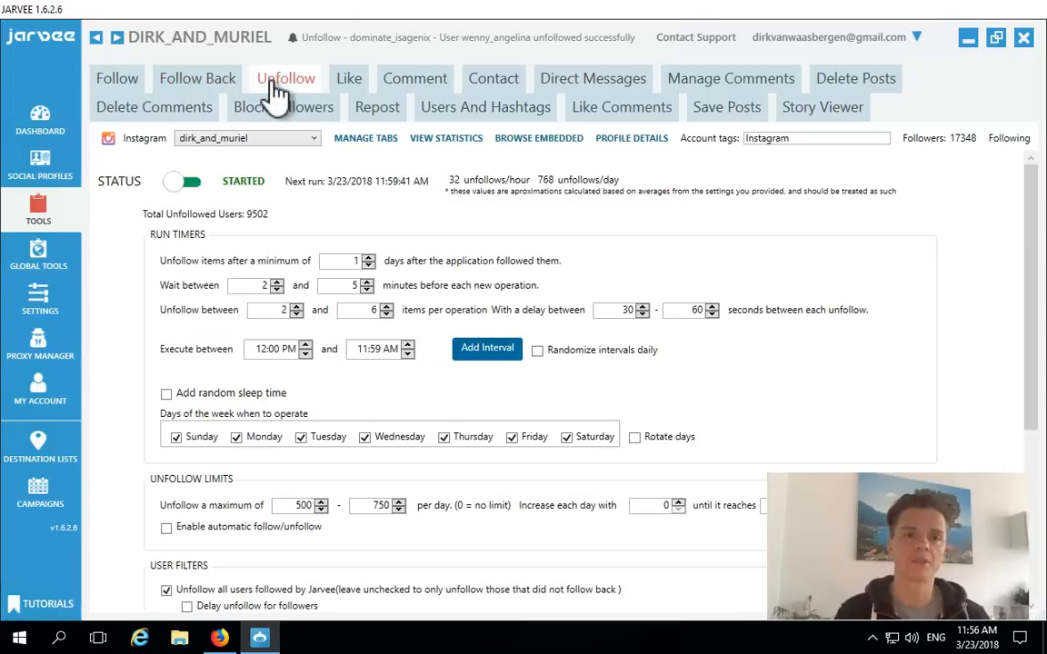
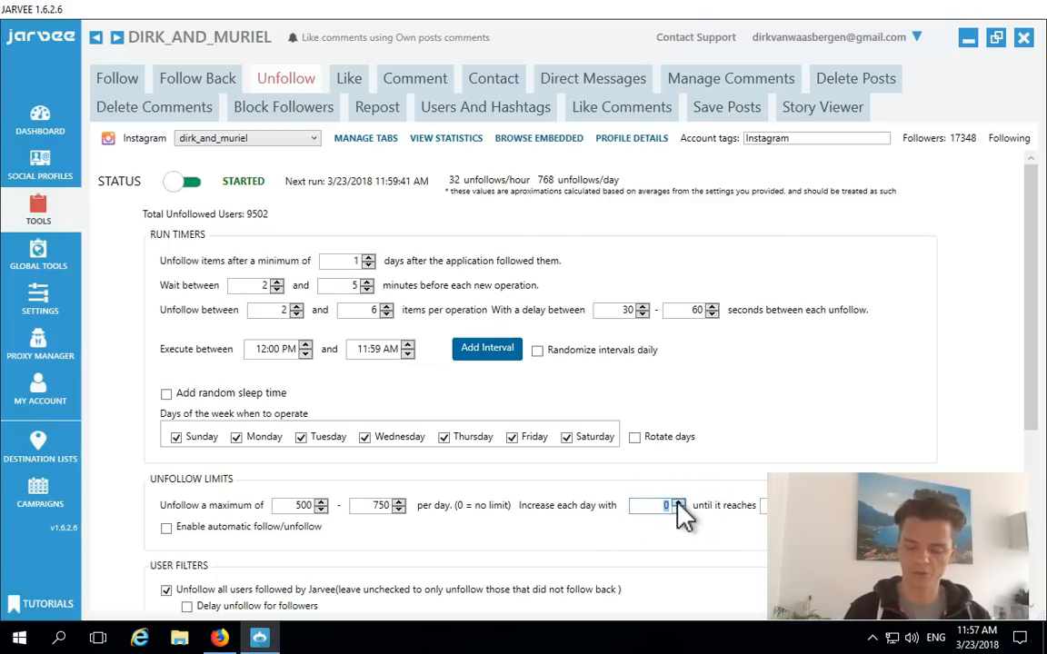
Try a daily increase of 50 in the unfollow limits, and reset it to 0
{"action": "type", "text": "0"}
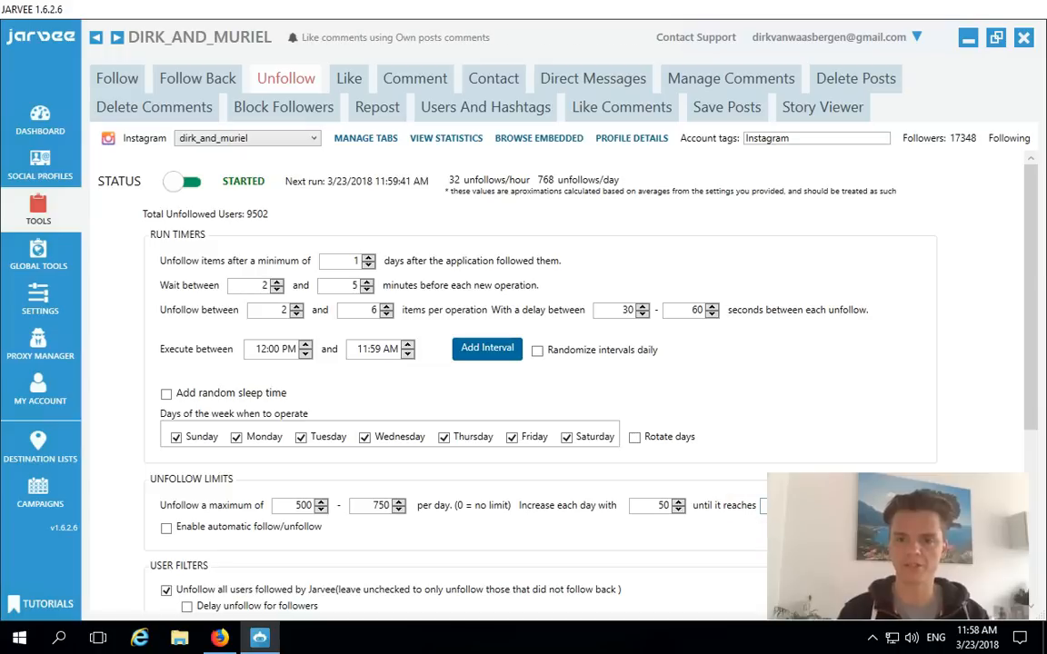
{"action": "double_click", "coordinate": [662, 505]}
{"action": "type", "text": "0"}
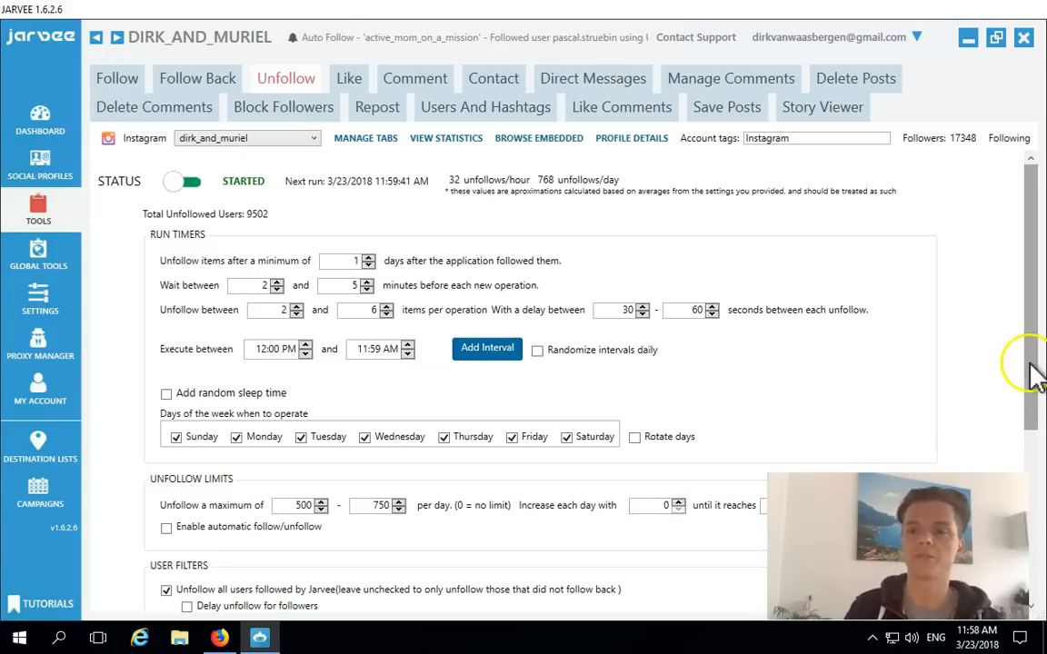
Review the Unfollow tool's user filters, switching the targeting of users followed from outside Jarvee off and back on
{"action": "scroll", "coordinate": [1023, 427], "scroll_direction": "down", "scroll_amount": 5}
{"action": "left_click_drag", "start_coordinate": [1031, 428], "coordinate": [1030, 465]}
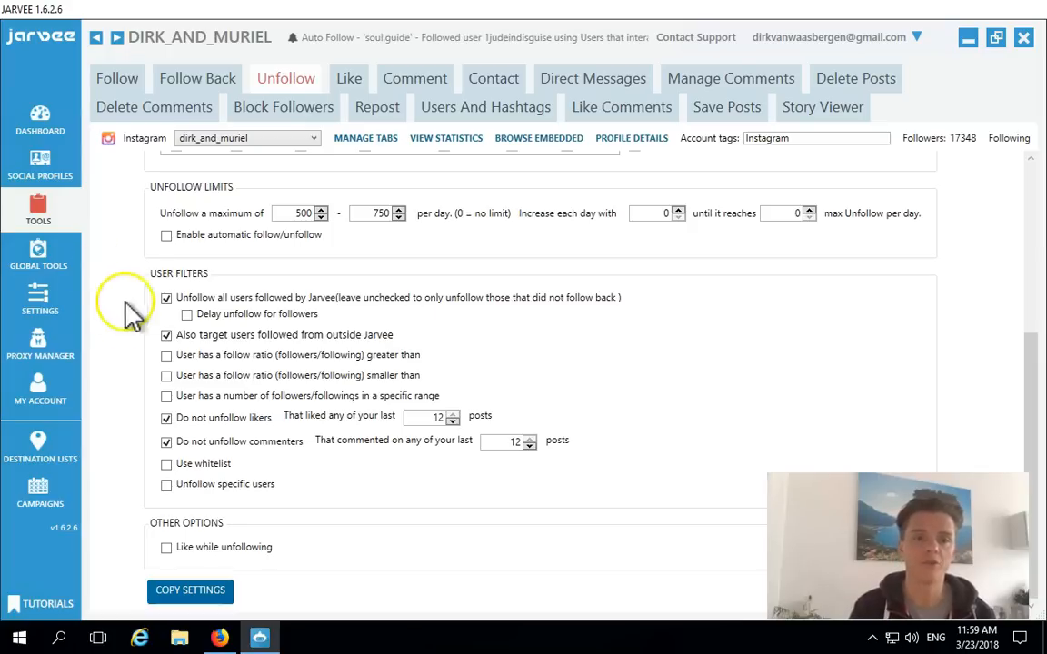
{"action": "left_click", "coordinate": [167, 336]}
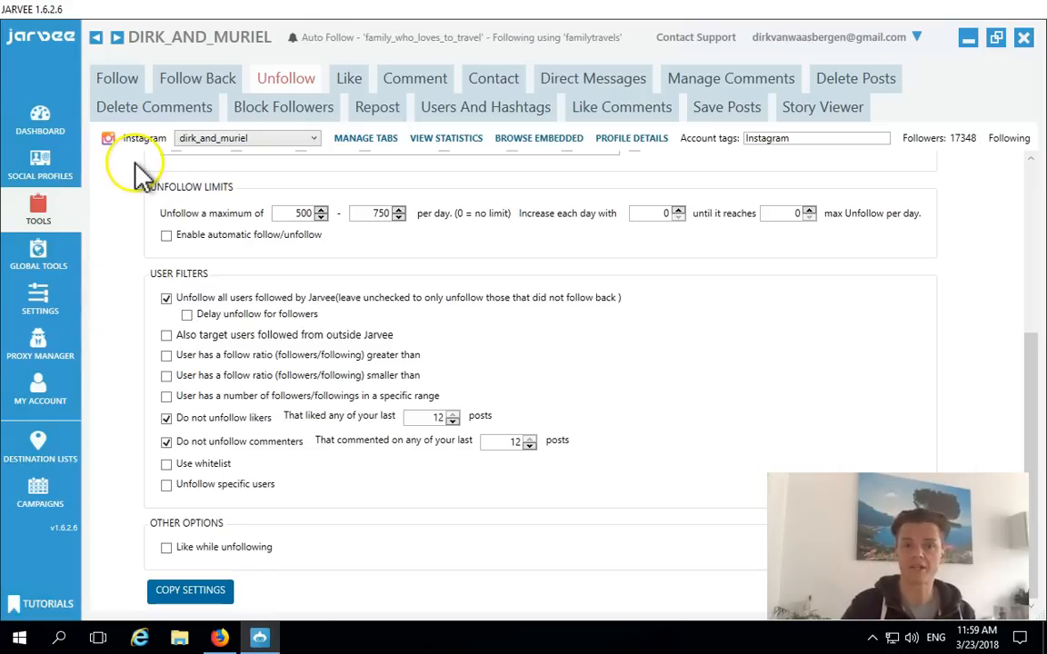
{"action": "left_click", "coordinate": [165, 334]}
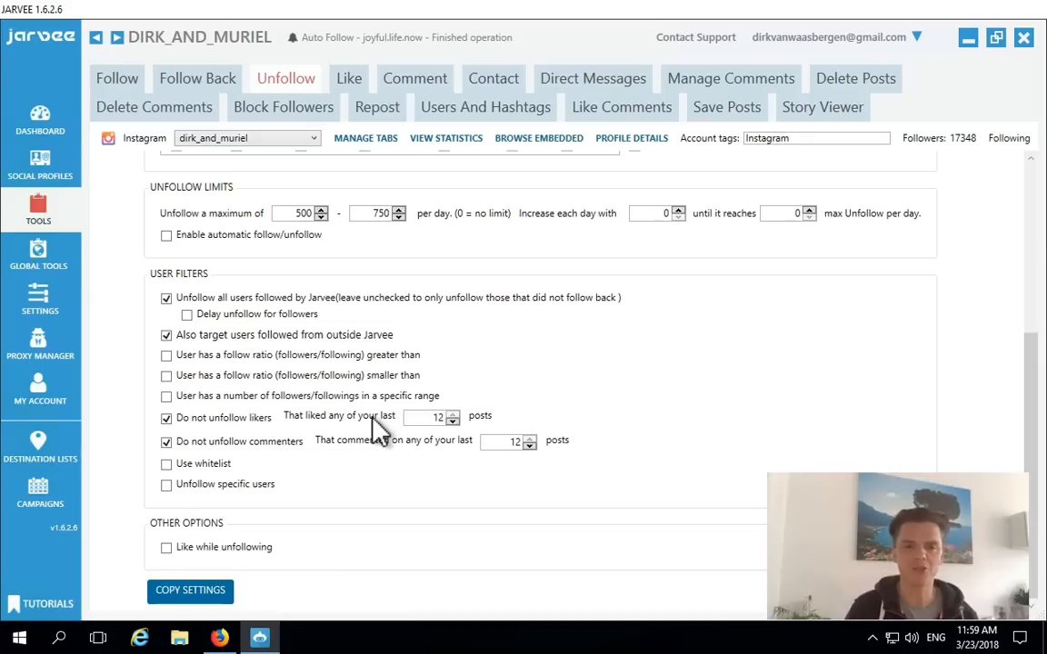
{"action": "left_click", "coordinate": [166, 441]}
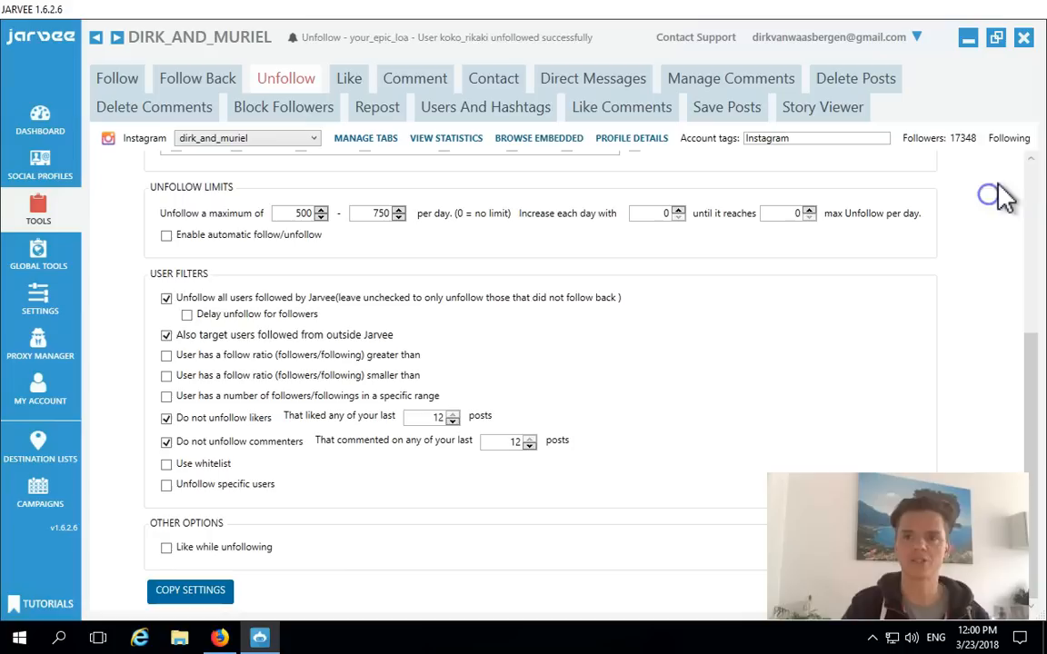
{"action": "left_click", "coordinate": [1030, 174]}
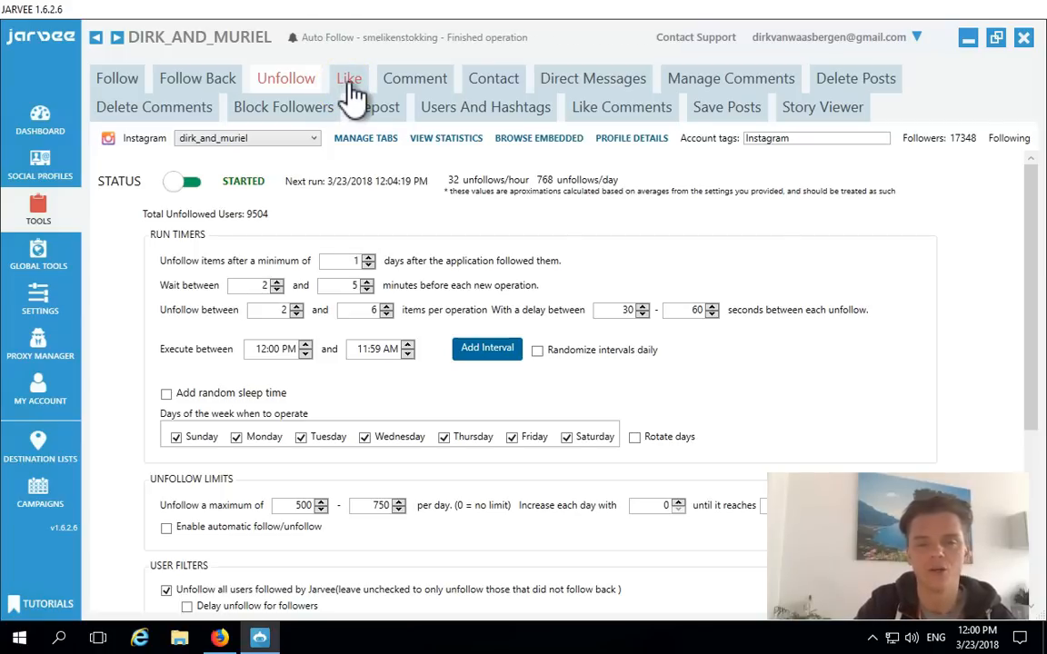
Open the Like tool for the same account and review its run timers, like limits and user filters
{"action": "left_click", "coordinate": [349, 84]}
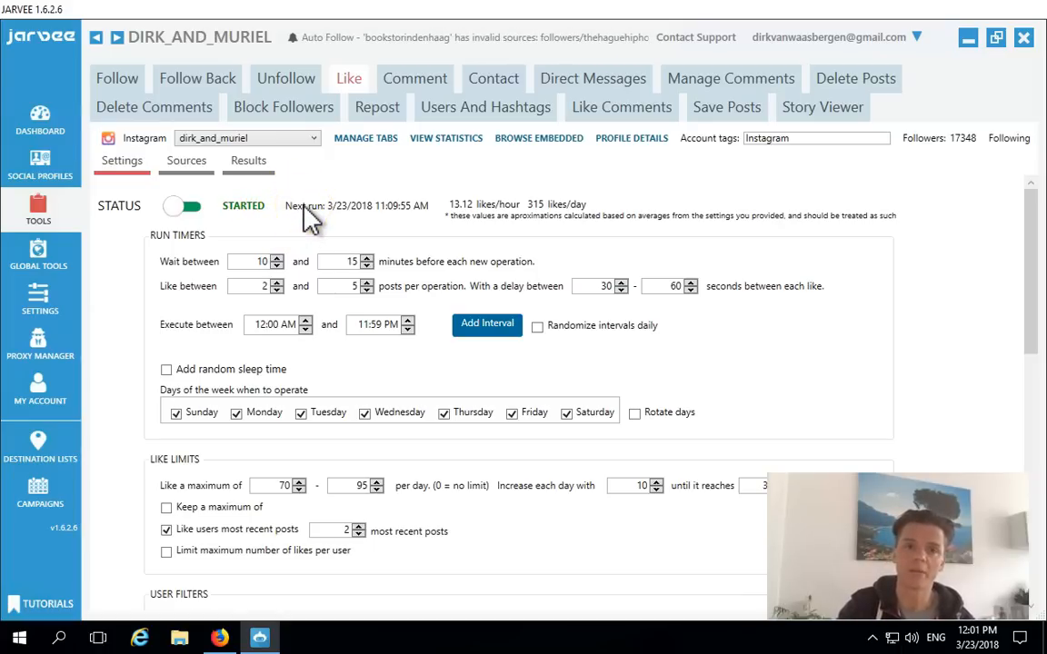
{"action": "left_click", "coordinate": [187, 206]}
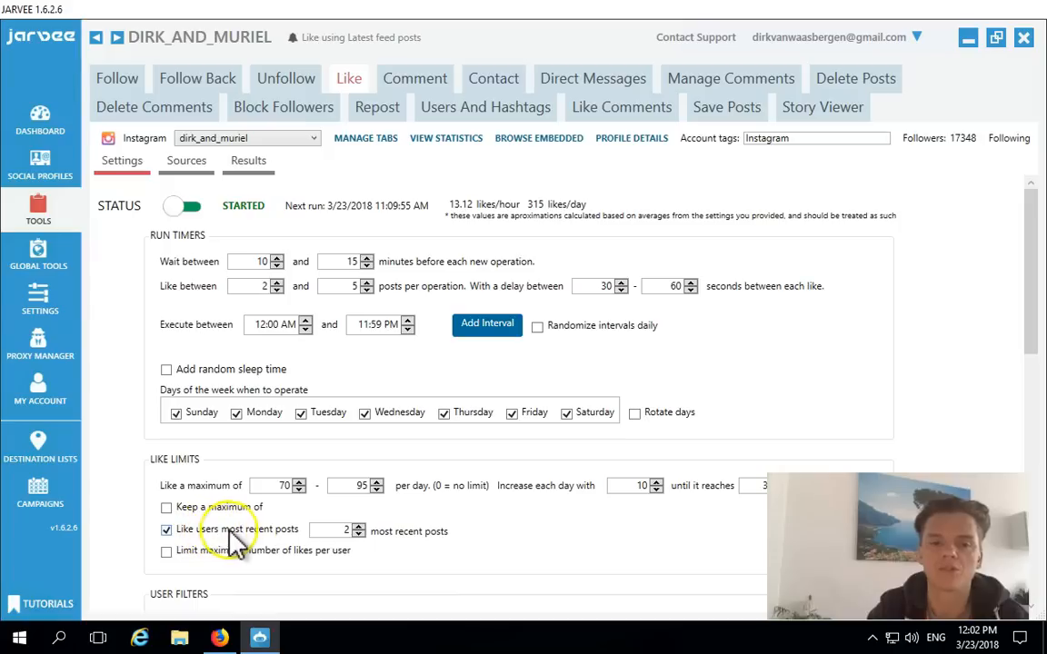
{"action": "left_click", "coordinate": [357, 535]}
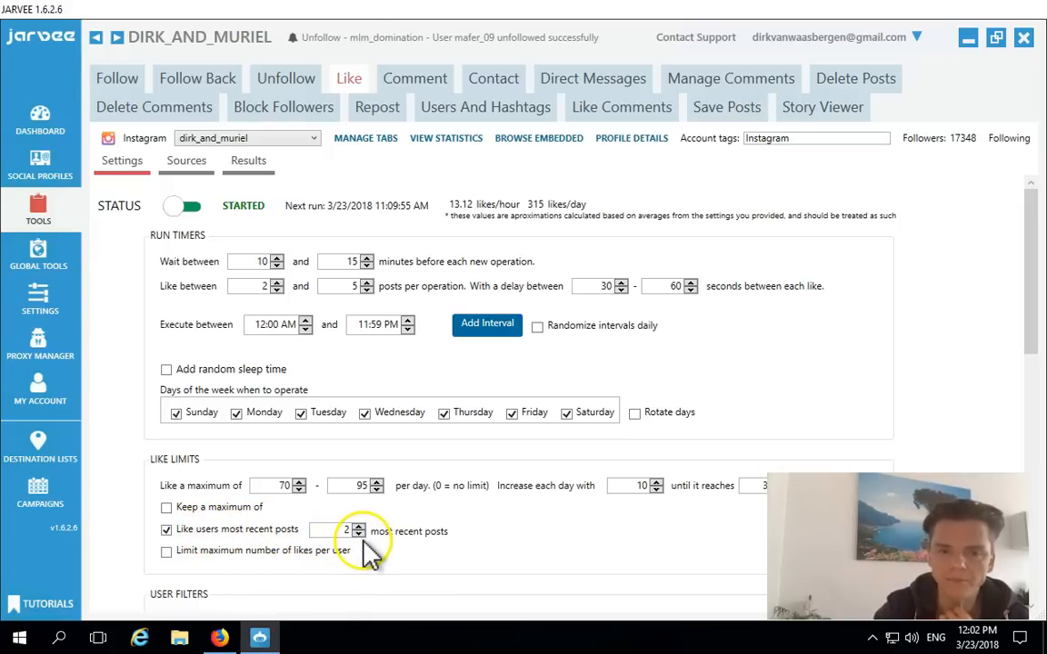
{"action": "scroll", "coordinate": [227, 364], "scroll_direction": "down", "scroll_amount": 1}
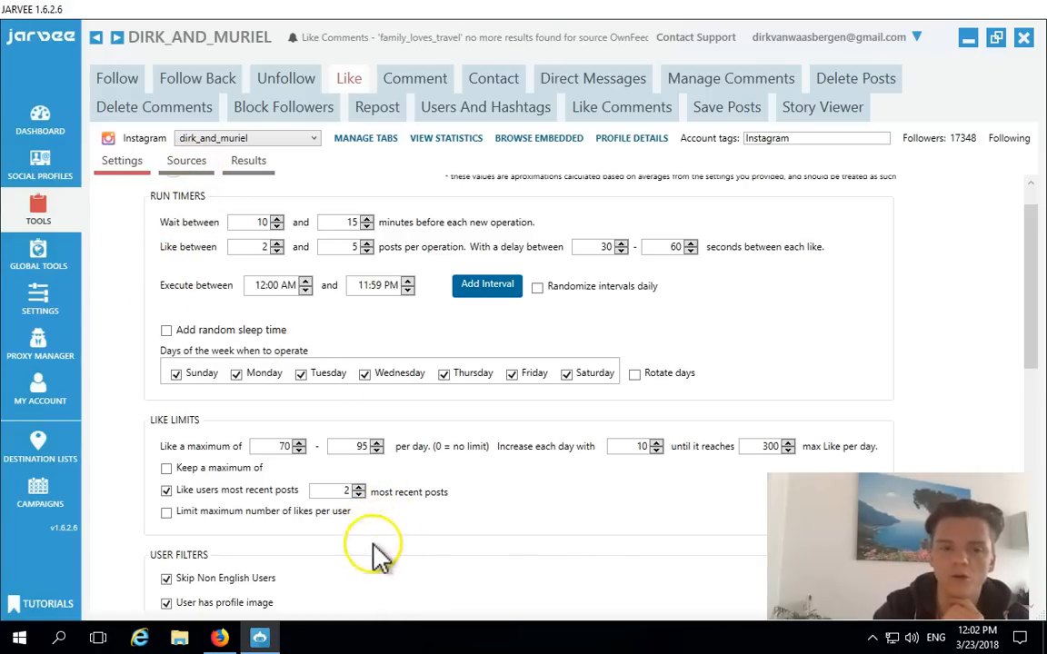
{"action": "left_click_drag", "start_coordinate": [1032, 349], "coordinate": [1032, 416]}
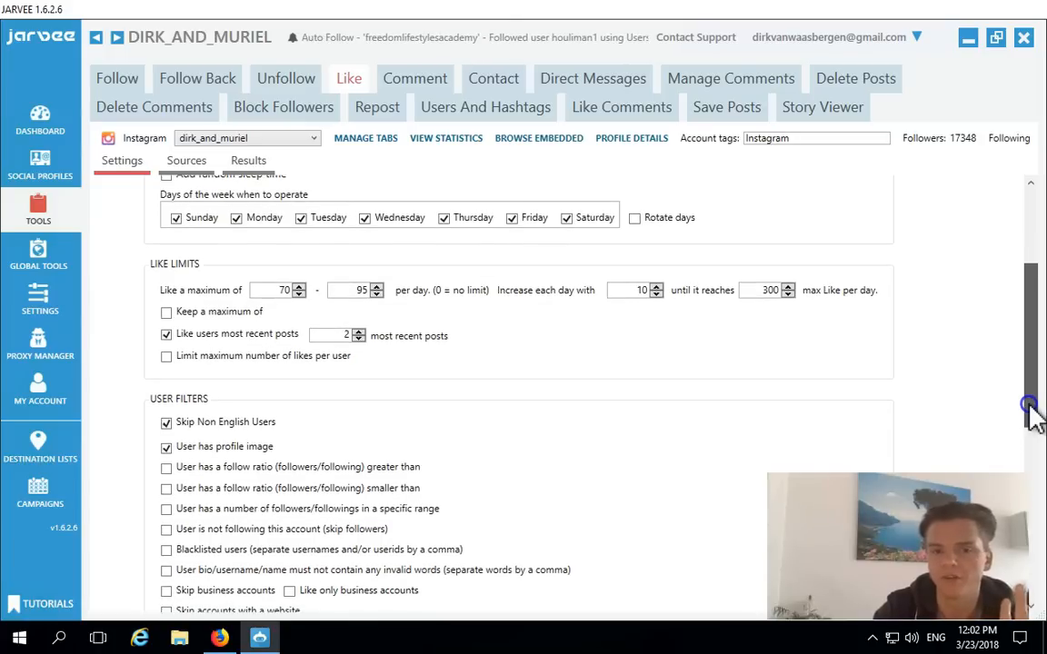
{"action": "left_click_drag", "start_coordinate": [1028, 405], "coordinate": [1032, 427]}
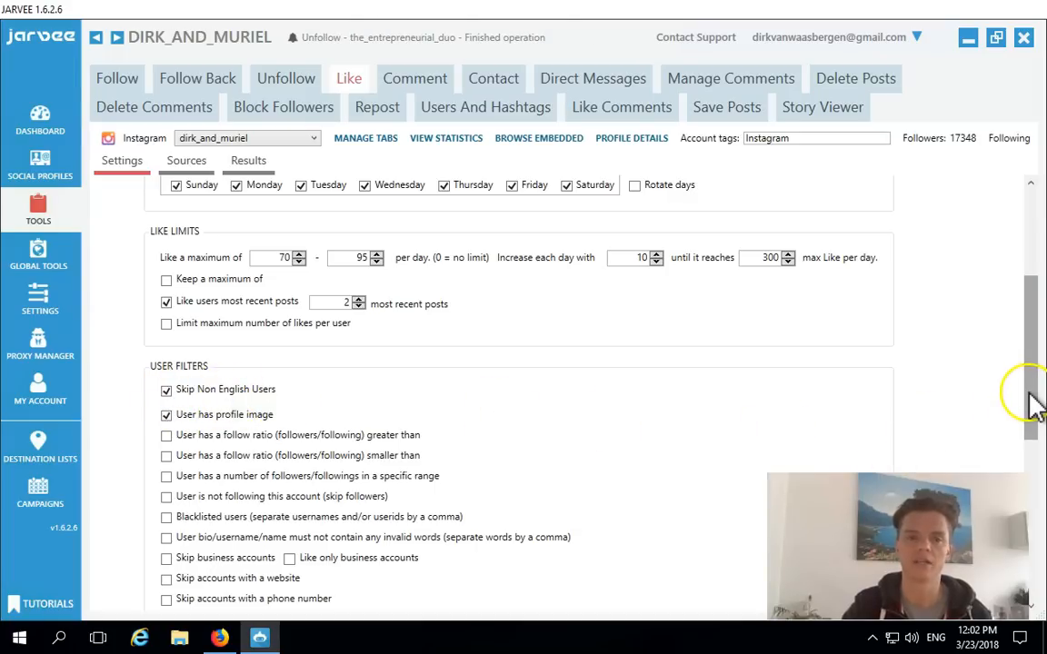
{"action": "left_click_drag", "start_coordinate": [1033, 404], "coordinate": [1038, 459]}
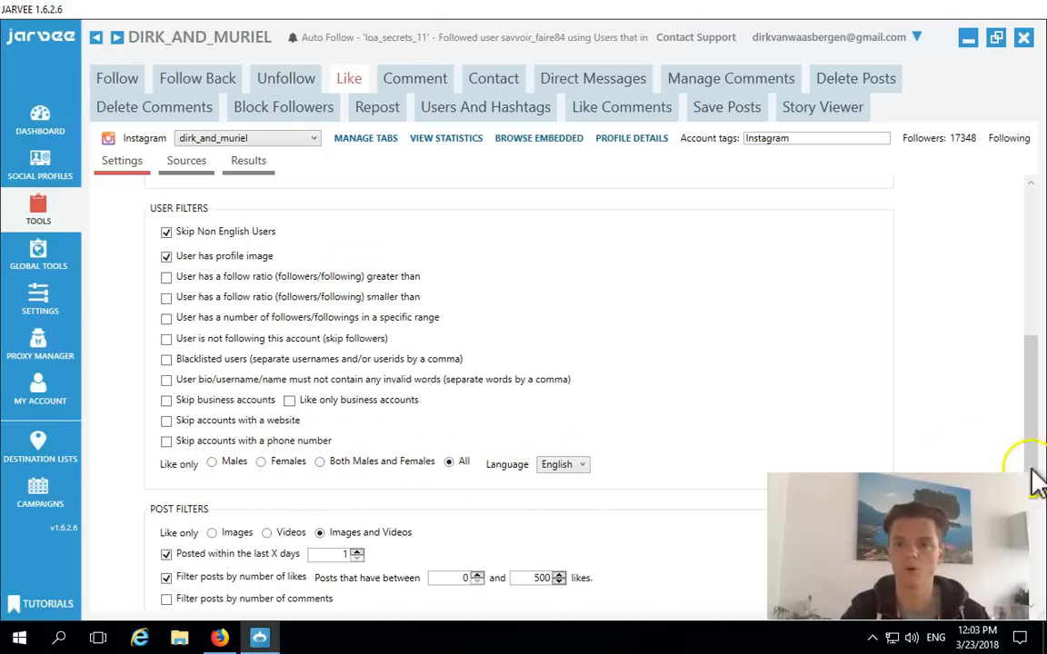
Set the Like tool's post filter to posts from the last 2 days and review the after-like actions
{"action": "scroll", "coordinate": [1036, 509], "scroll_direction": "down", "scroll_amount": 4}
{"action": "left_click_drag", "start_coordinate": [1036, 546], "coordinate": [1036, 553]}
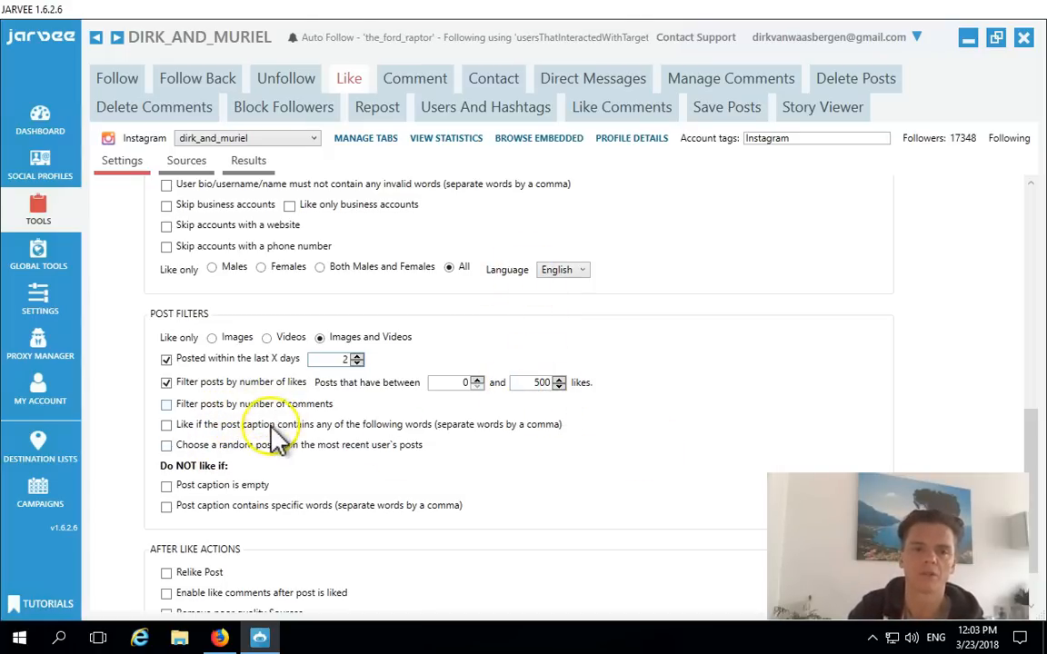
{"action": "left_click_drag", "start_coordinate": [1034, 519], "coordinate": [1034, 565]}
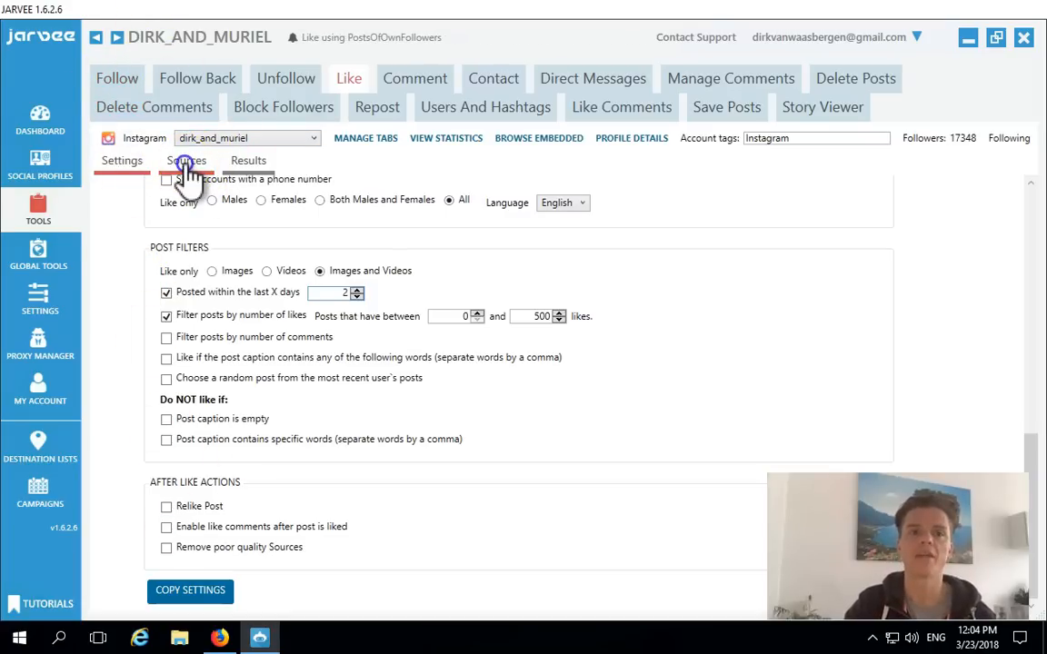
Review the Like tool's sources with their selection ranks and load its results list
{"action": "left_click", "coordinate": [185, 164]}
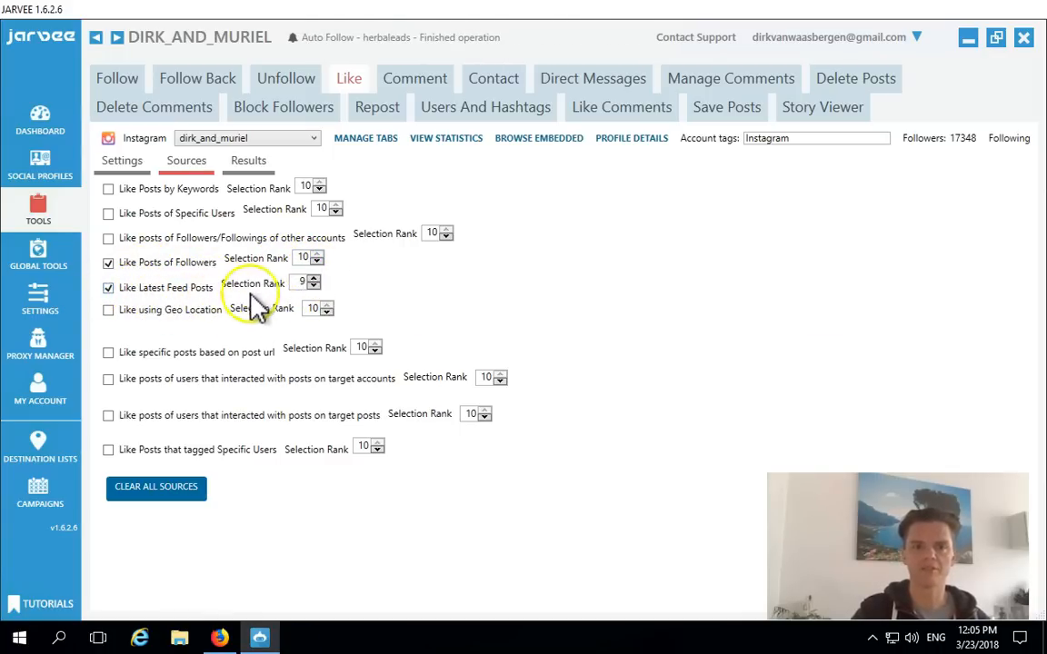
{"action": "left_click", "coordinate": [314, 287]}
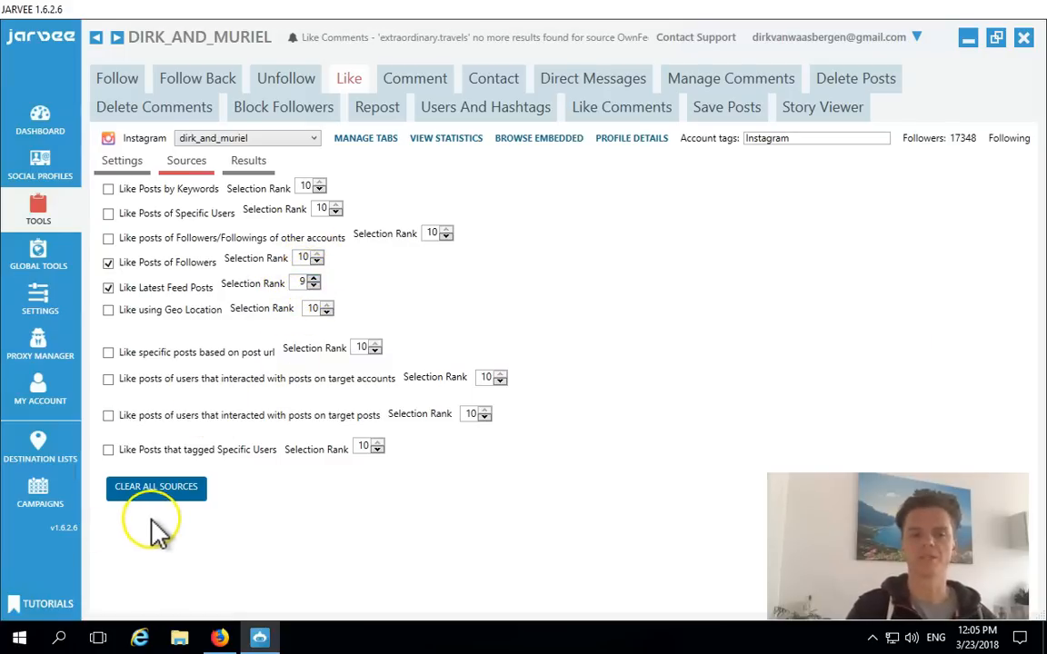
{"action": "left_click", "coordinate": [245, 165]}
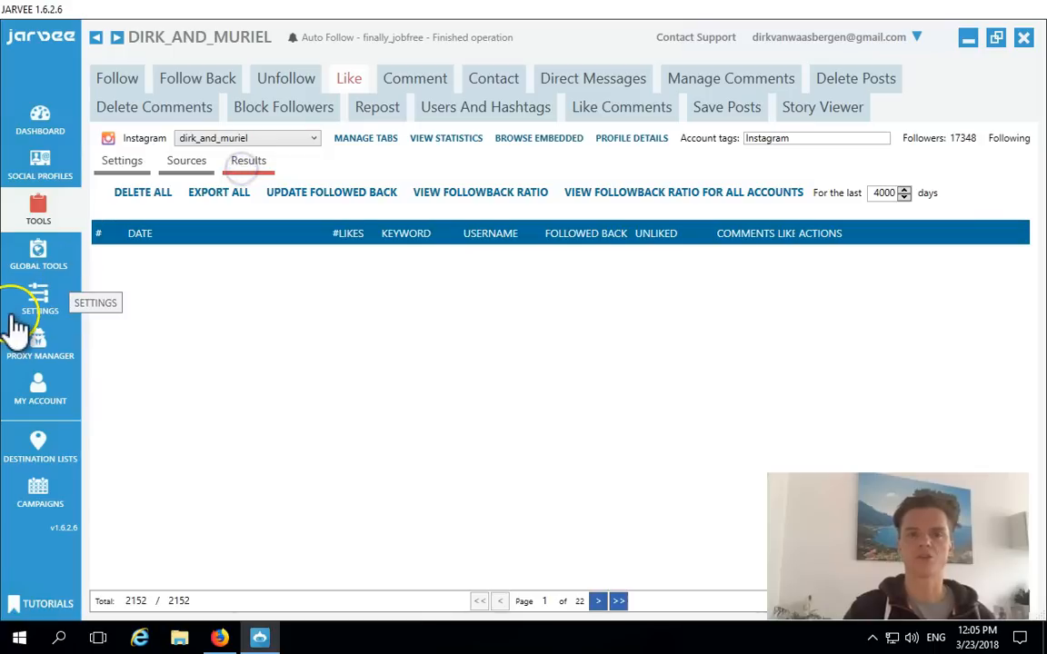
{"action": "left_click", "coordinate": [244, 171]}
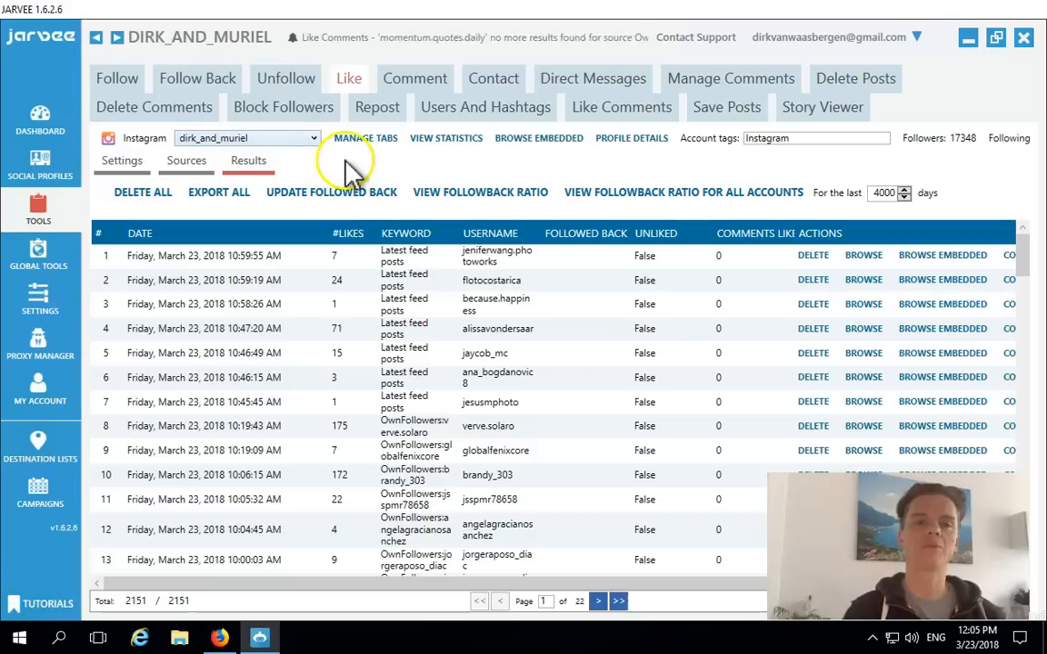
Set the Comment tool's daily maximum to 30–50 comments and review its filters and after-comment actions
{"action": "left_click", "coordinate": [408, 84]}
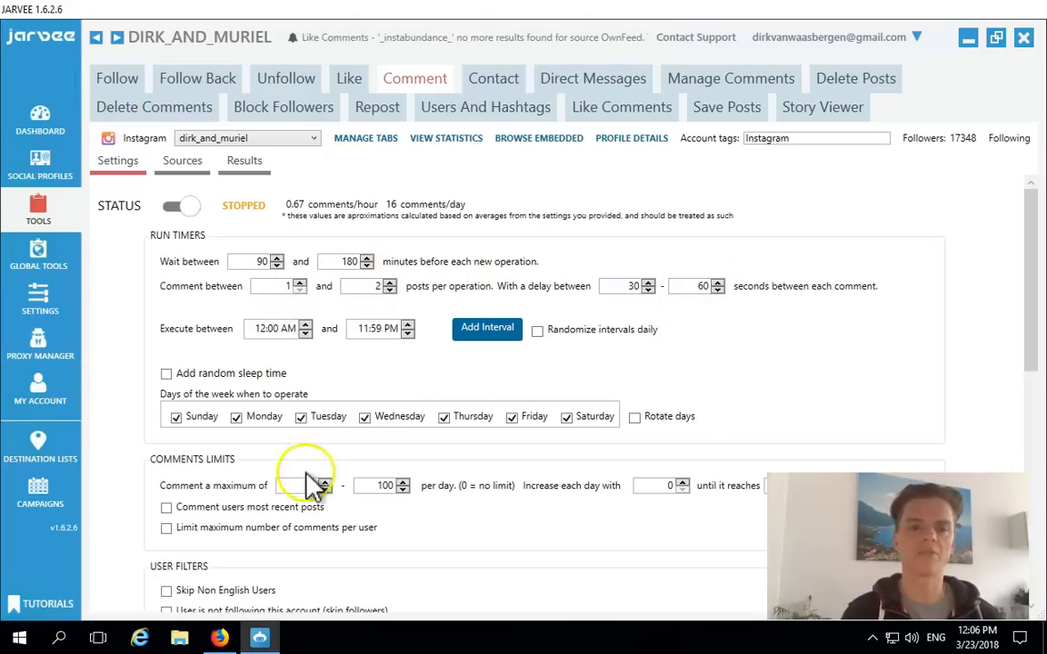
{"action": "double_click", "coordinate": [393, 486]}
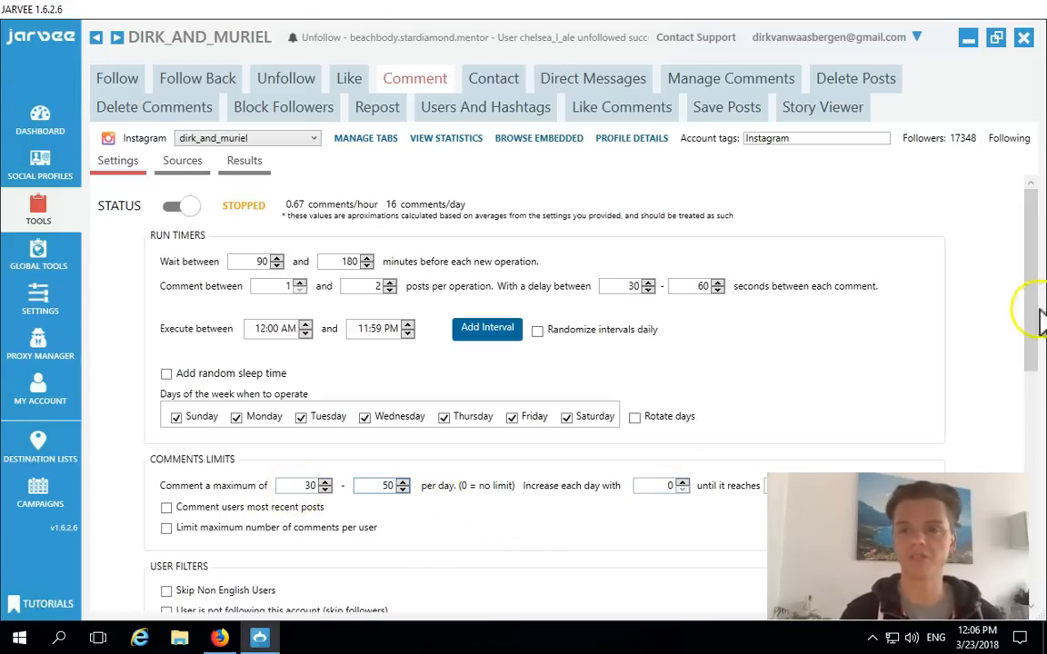
{"action": "left_click_drag", "start_coordinate": [1034, 327], "coordinate": [1036, 437]}
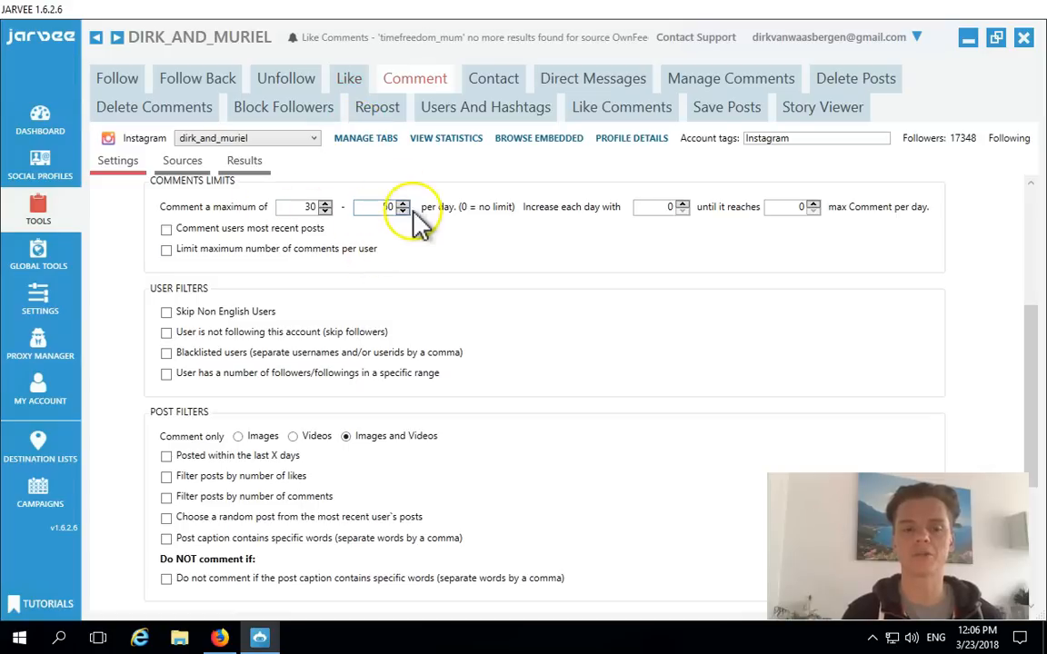
{"action": "left_click_drag", "start_coordinate": [1036, 397], "coordinate": [1041, 595]}
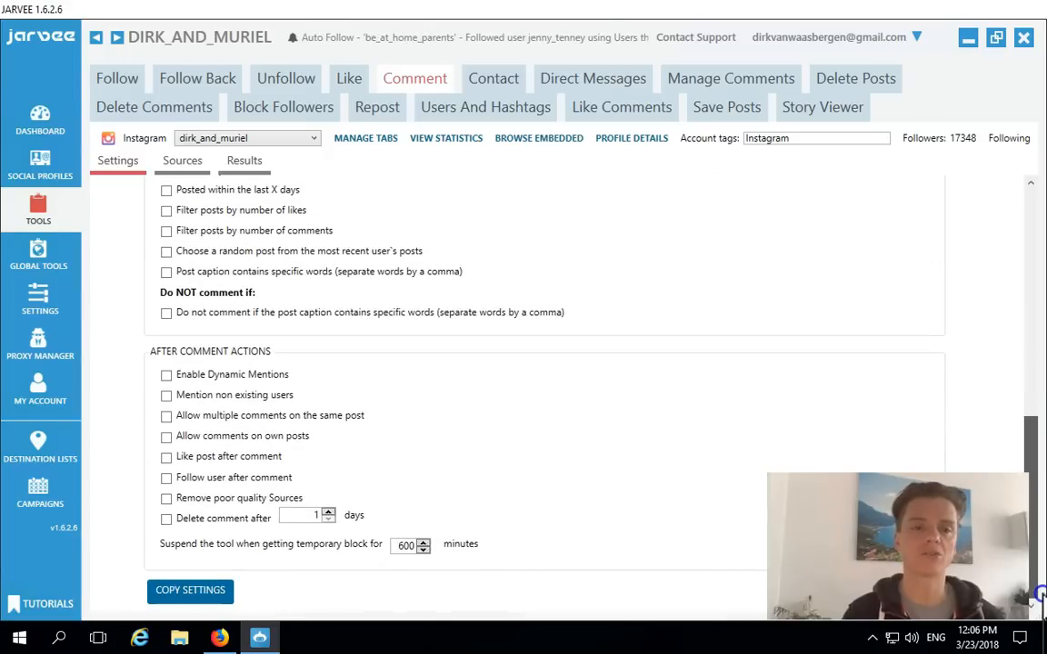
{"action": "left_click_drag", "start_coordinate": [1036, 381], "coordinate": [1031, 215]}
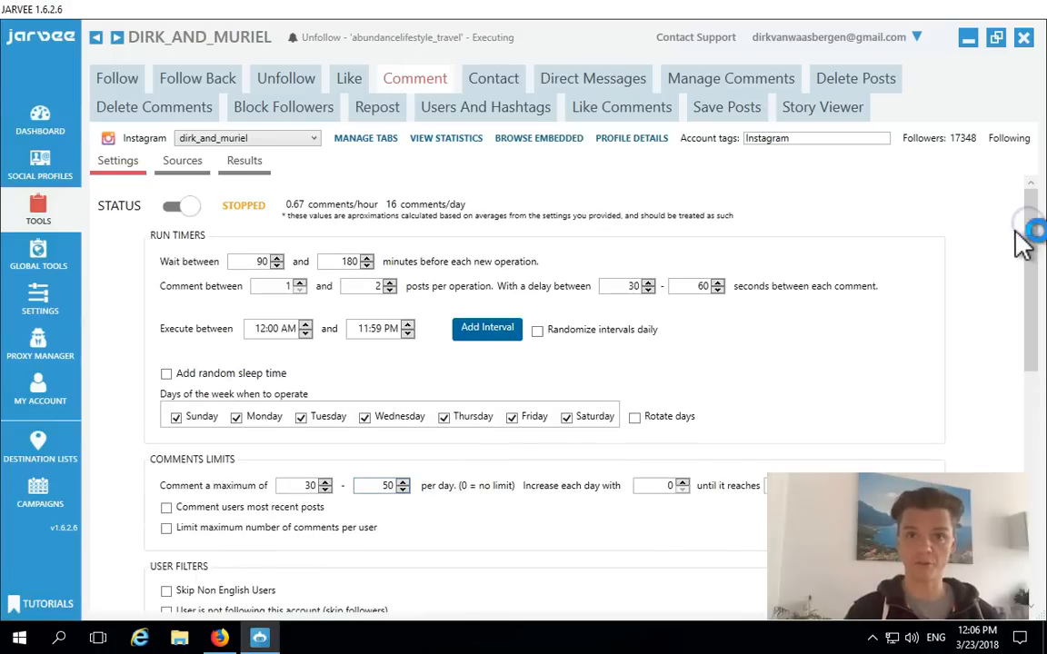
Open the Contact tool and view its Extract Users, Auto Extract and Use Extracted Users settings
{"action": "left_click", "coordinate": [494, 82]}
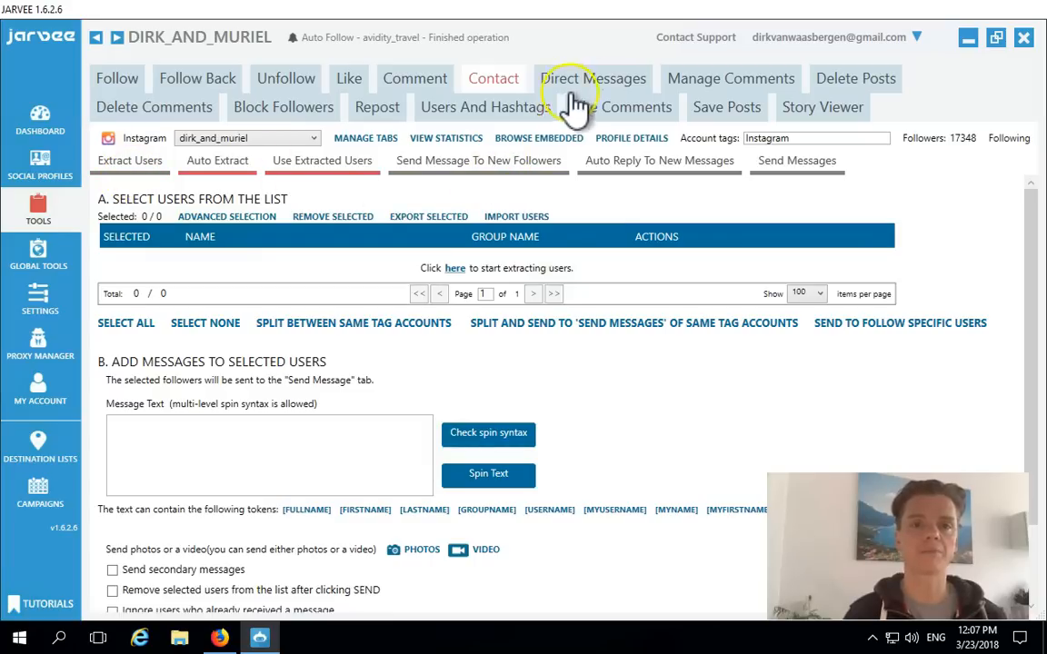
{"action": "left_click", "coordinate": [107, 166]}
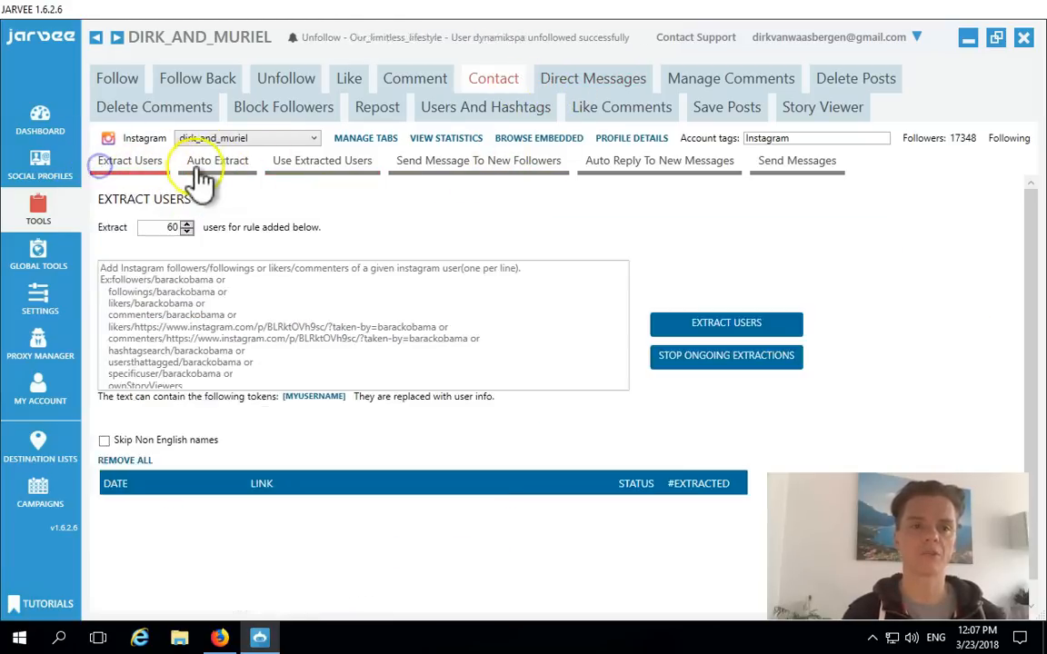
{"action": "left_click", "coordinate": [218, 167]}
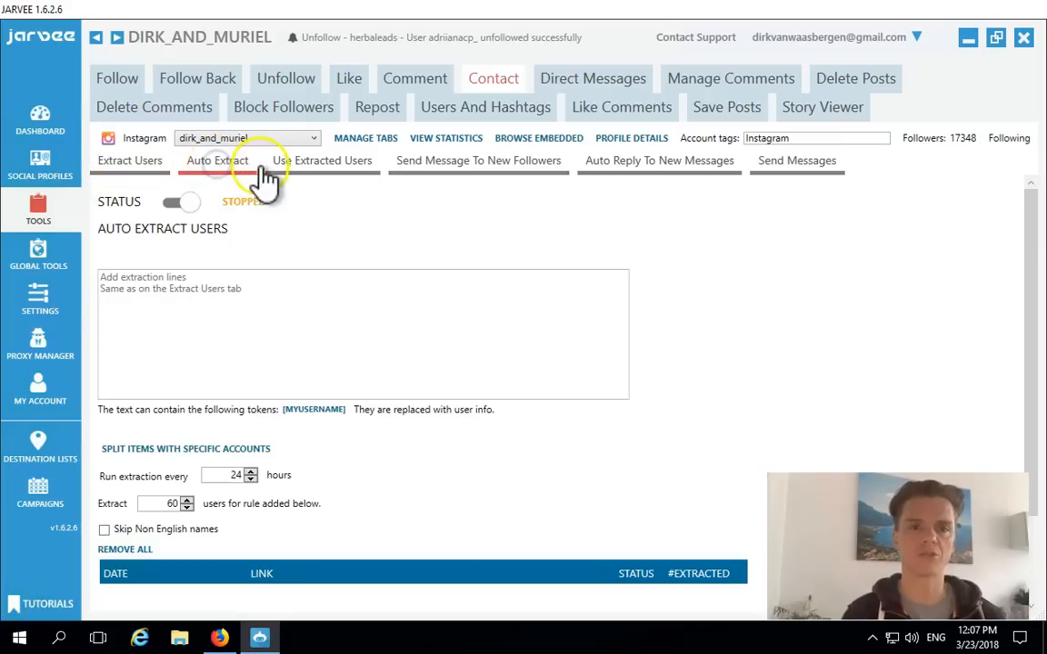
{"action": "left_click", "coordinate": [323, 164]}
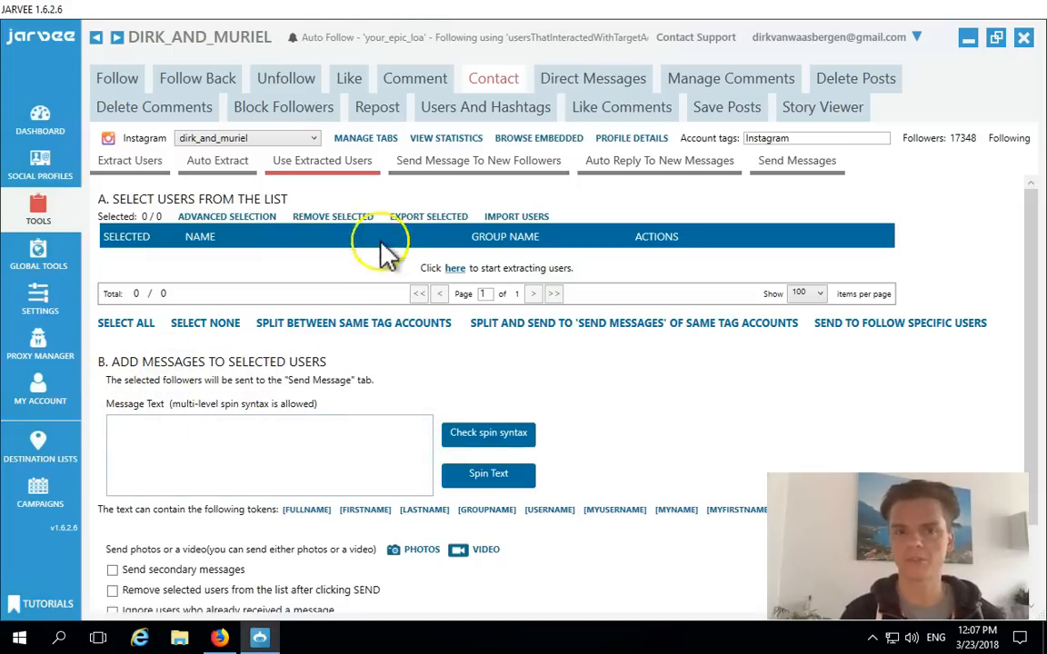
Review the message for new followers with its secondary messages, and view the auto reply to new messages
{"action": "left_click", "coordinate": [489, 163]}
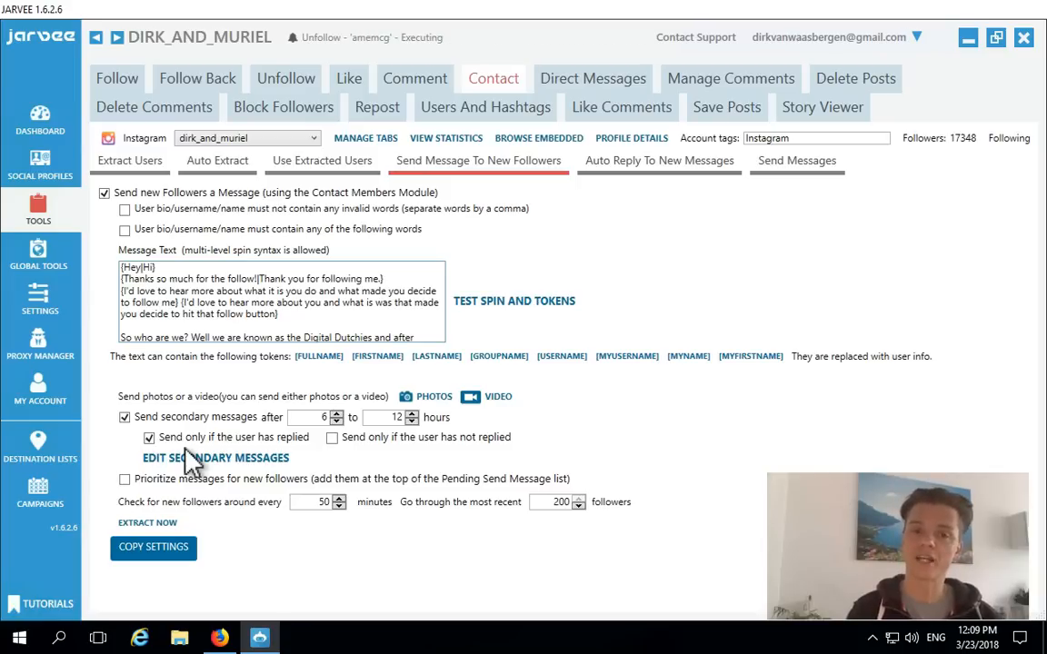
{"action": "left_click", "coordinate": [195, 463]}
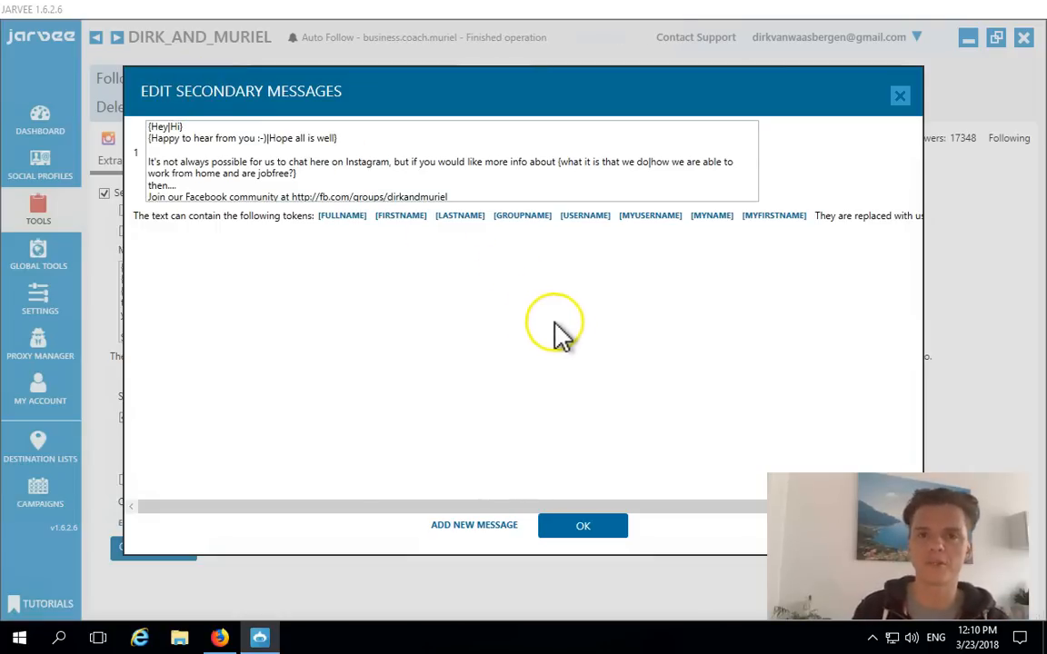
{"action": "left_click", "coordinate": [901, 95]}
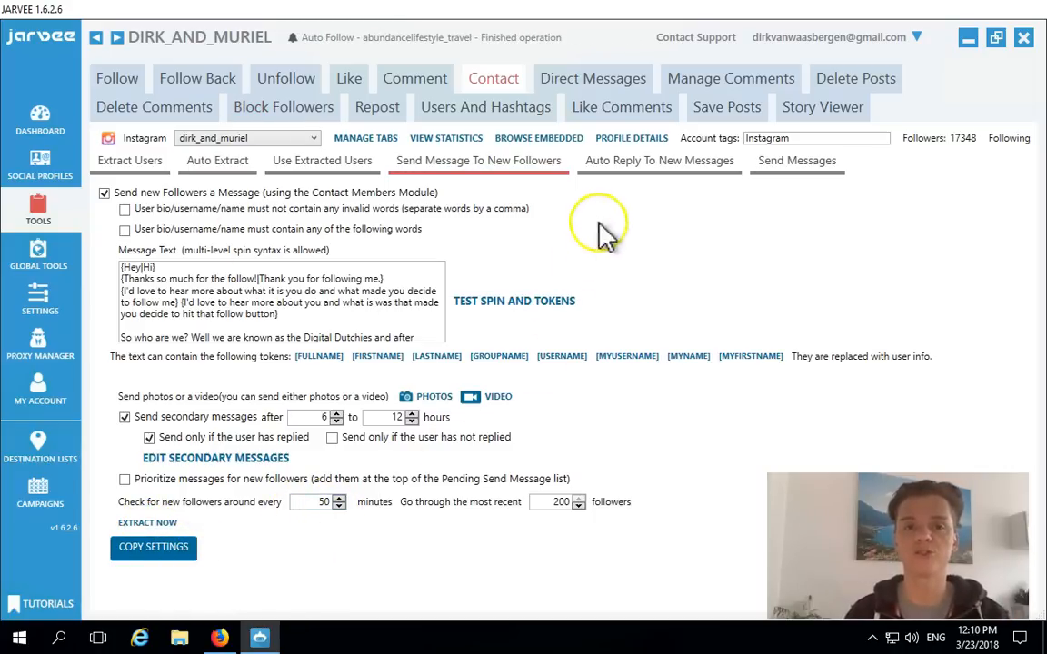
{"action": "left_click", "coordinate": [642, 171]}
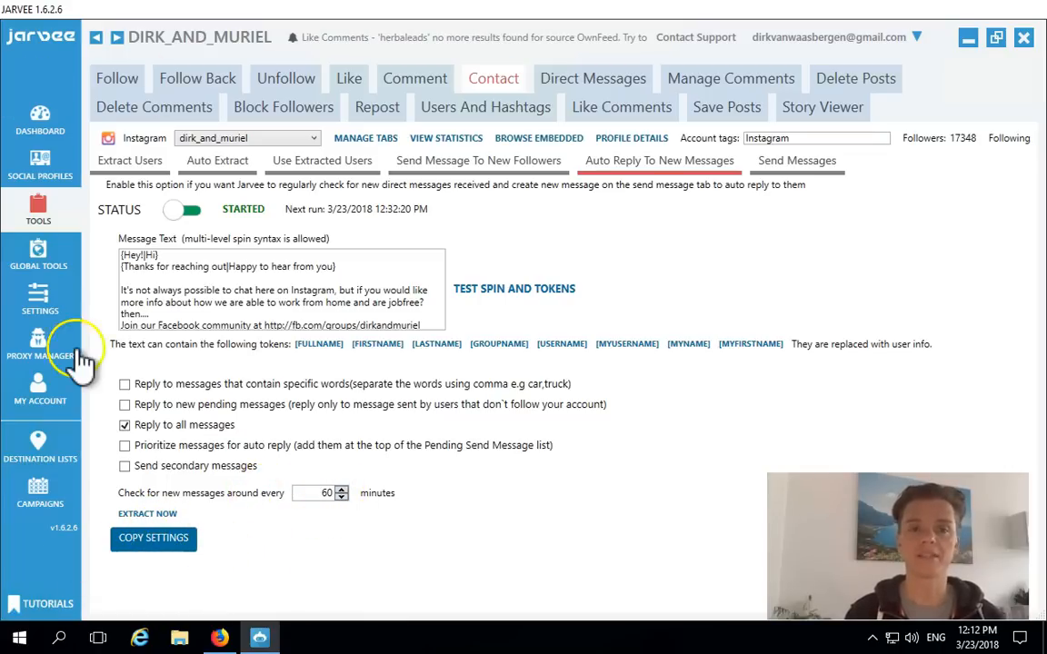
Review the Send Messages limits for primary and secondary messages and the list of pending messages
{"action": "left_click", "coordinate": [780, 165]}
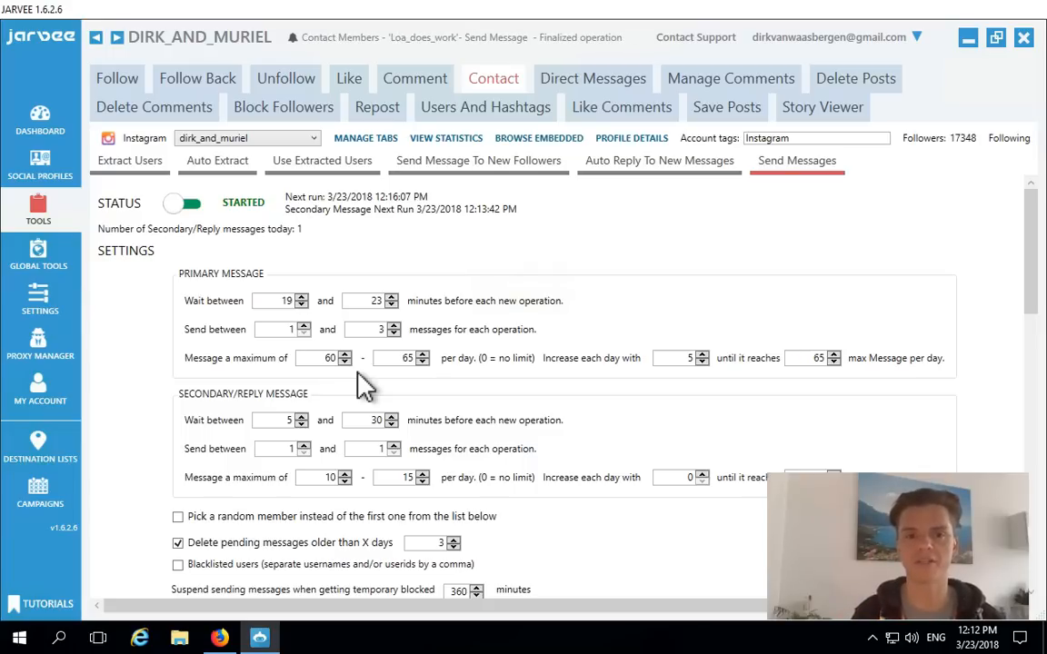
{"action": "left_click", "coordinate": [338, 362]}
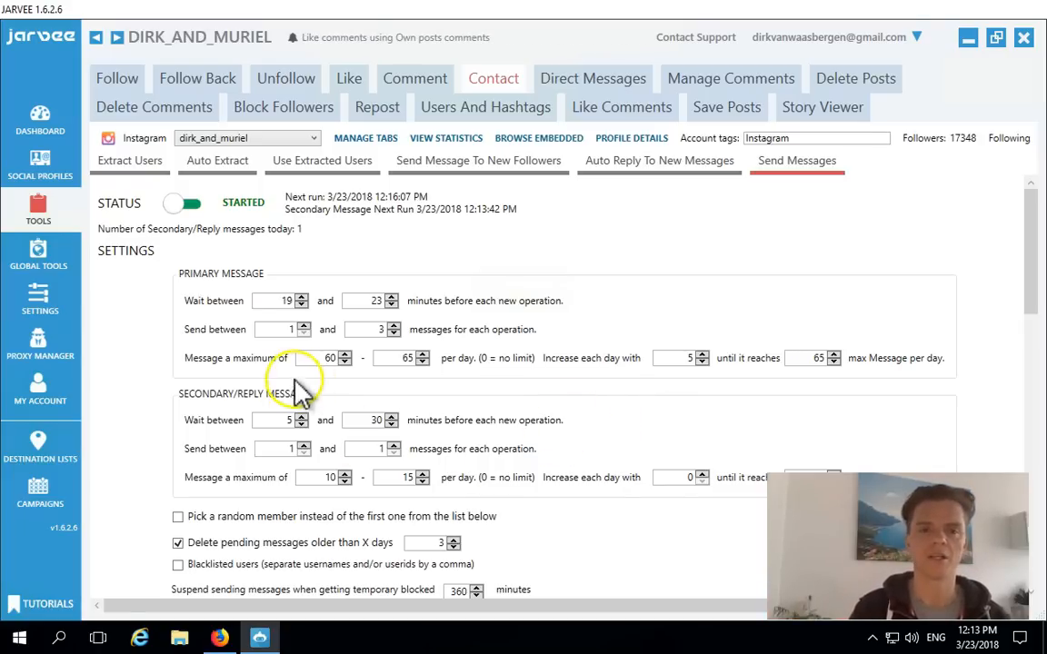
{"action": "left_click", "coordinate": [279, 304]}
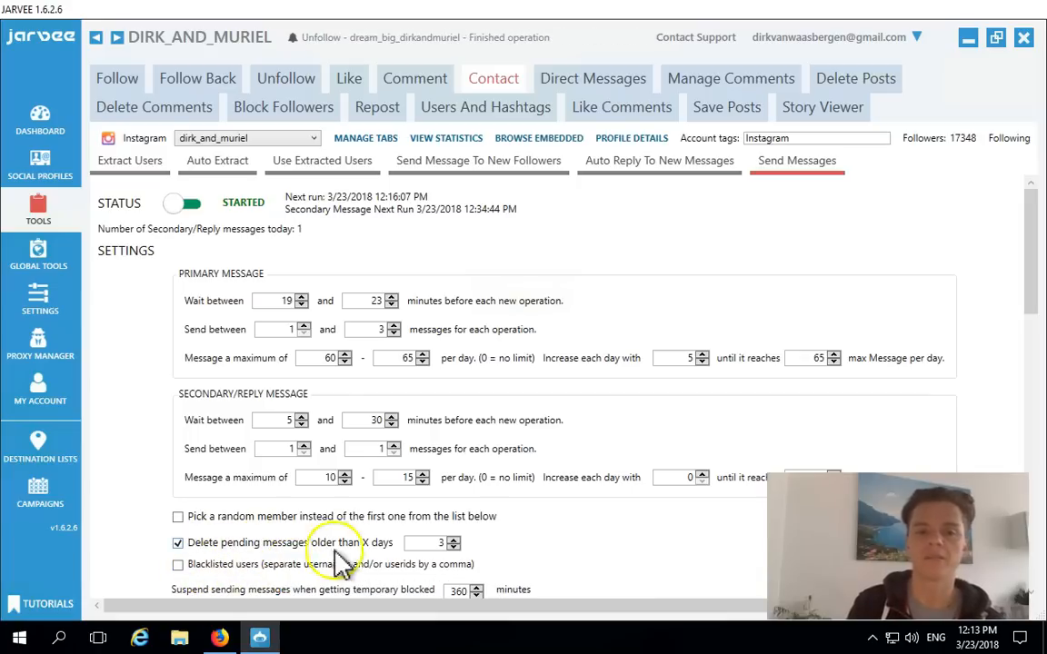
{"action": "left_click_drag", "start_coordinate": [1029, 309], "coordinate": [1023, 401]}
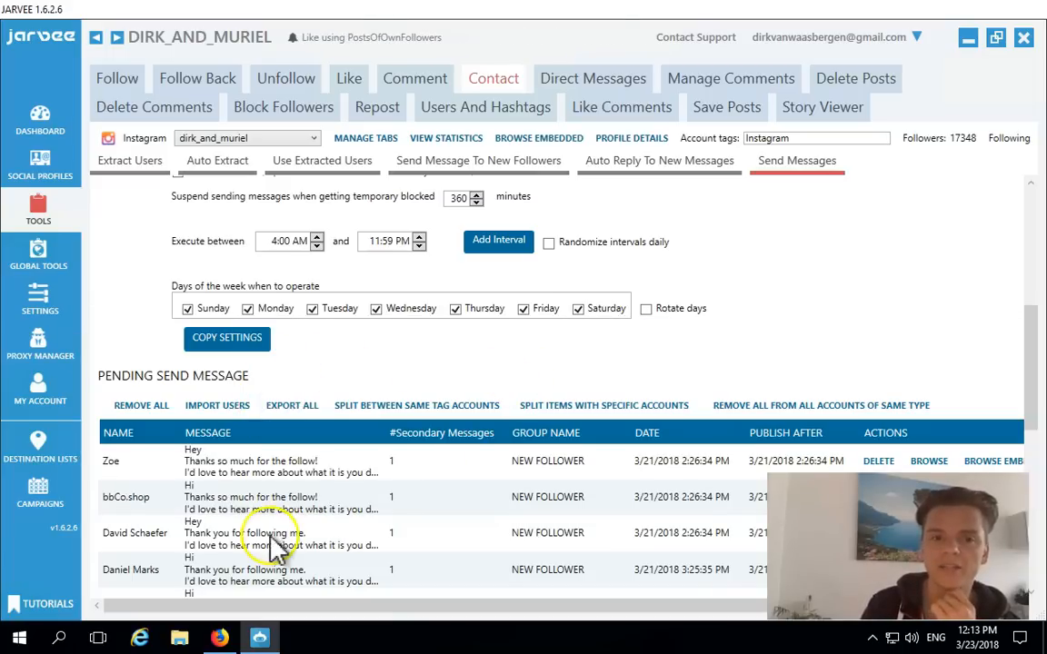
{"action": "left_click_drag", "start_coordinate": [1036, 380], "coordinate": [1036, 280]}
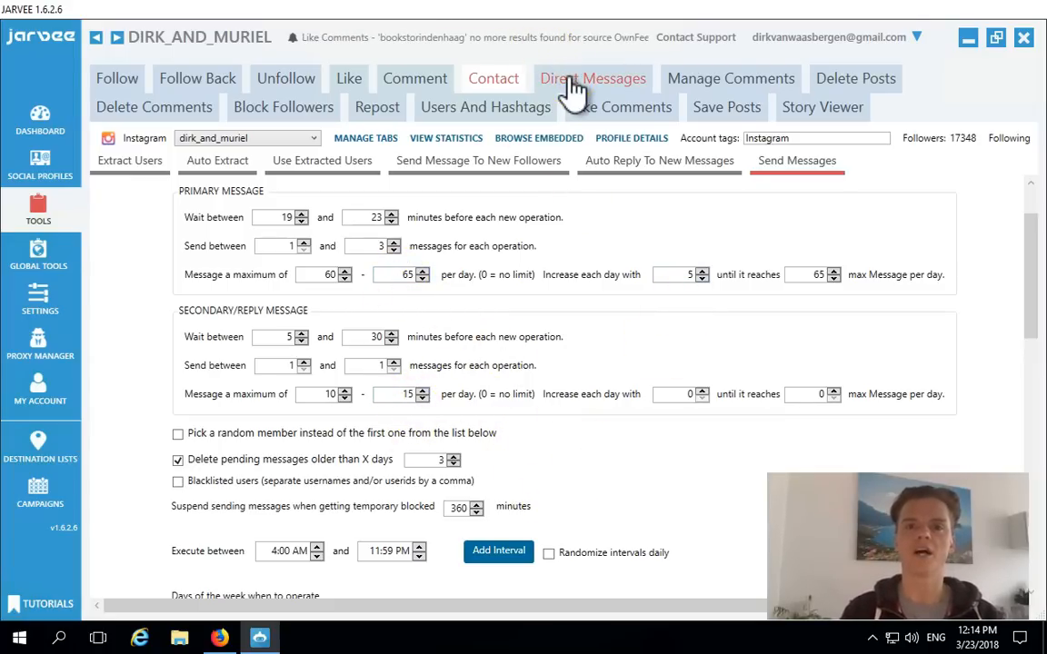
Open the account's direct messages and read the third conversation in the thread list, marked as having unread messages
{"action": "left_click", "coordinate": [571, 80]}
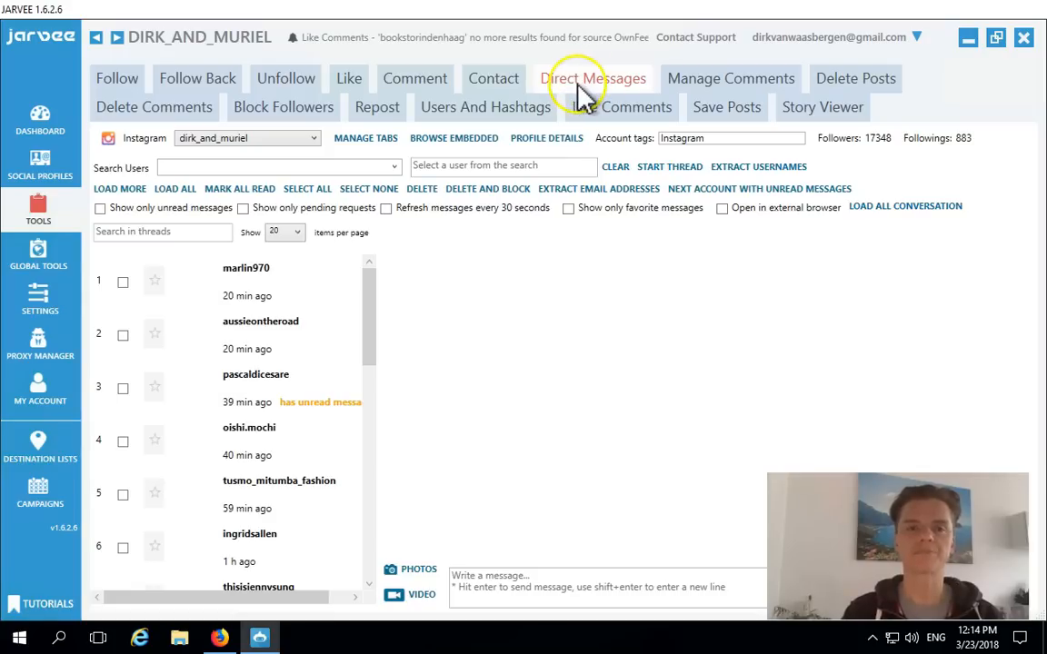
{"action": "left_click", "coordinate": [500, 80]}
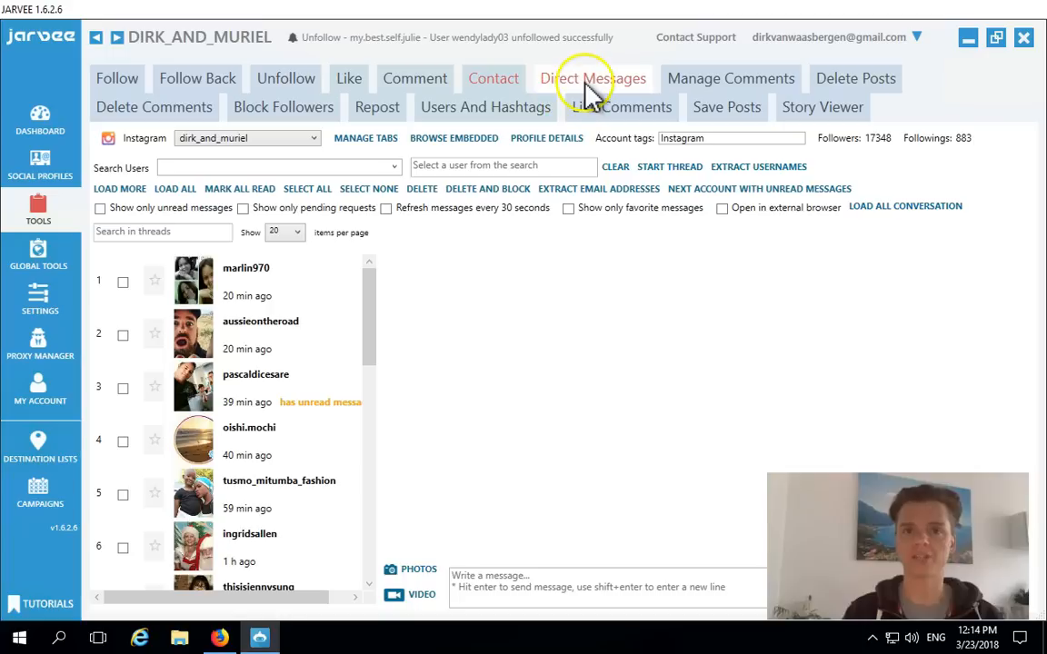
{"action": "left_click", "coordinate": [319, 329]}
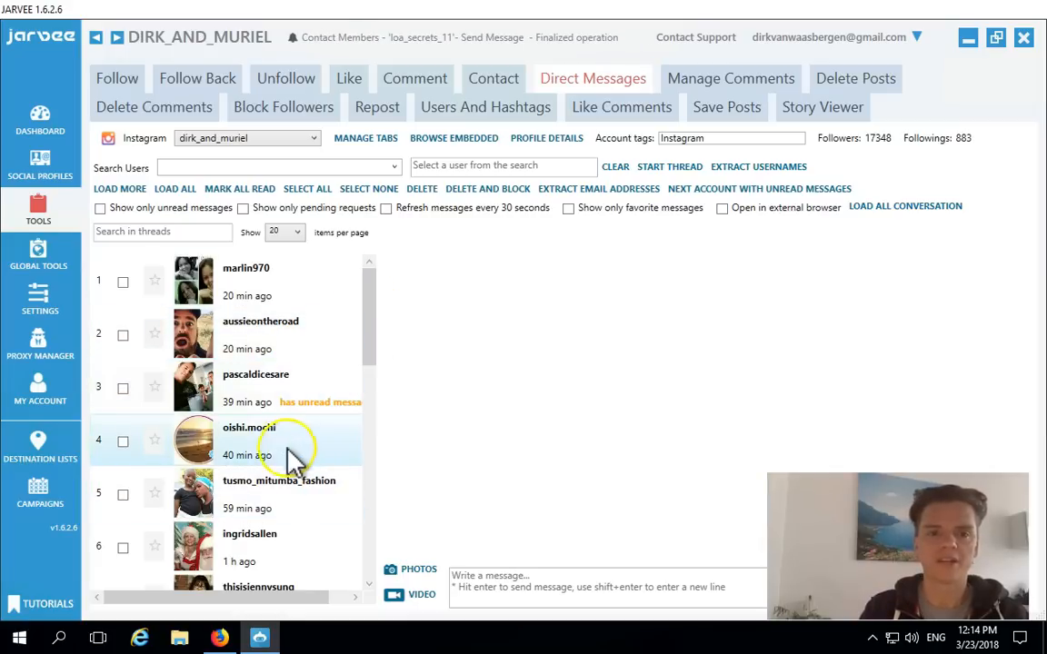
{"action": "left_click", "coordinate": [251, 400]}
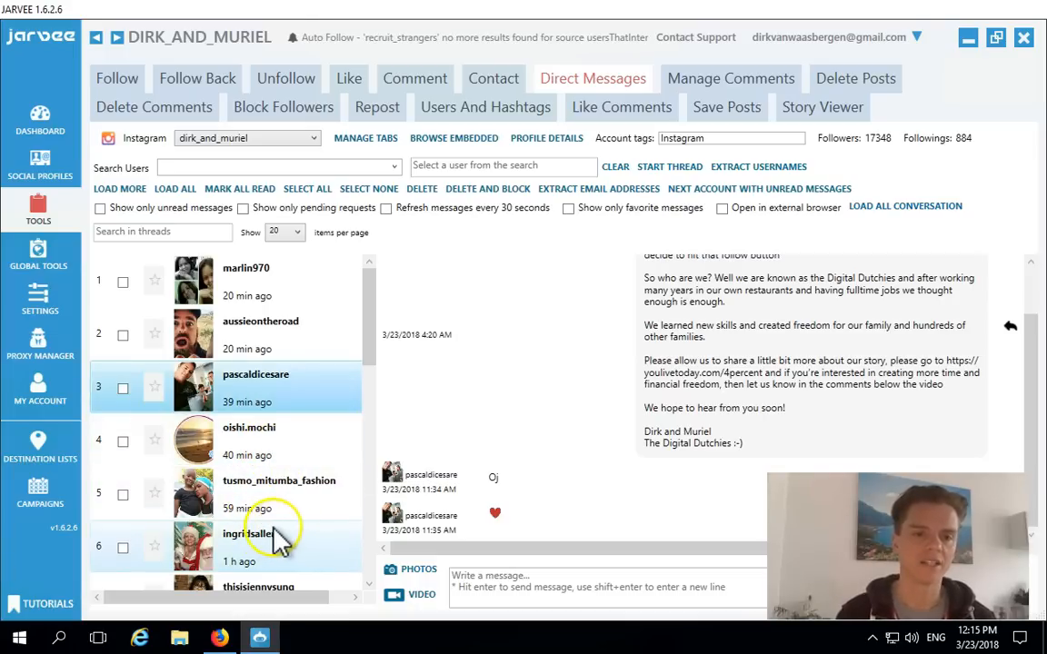
Browse the account's message threads, read the fifteenth conversation, and reopen the third one with the follower's replies
{"action": "left_click_drag", "start_coordinate": [369, 335], "coordinate": [360, 484]}
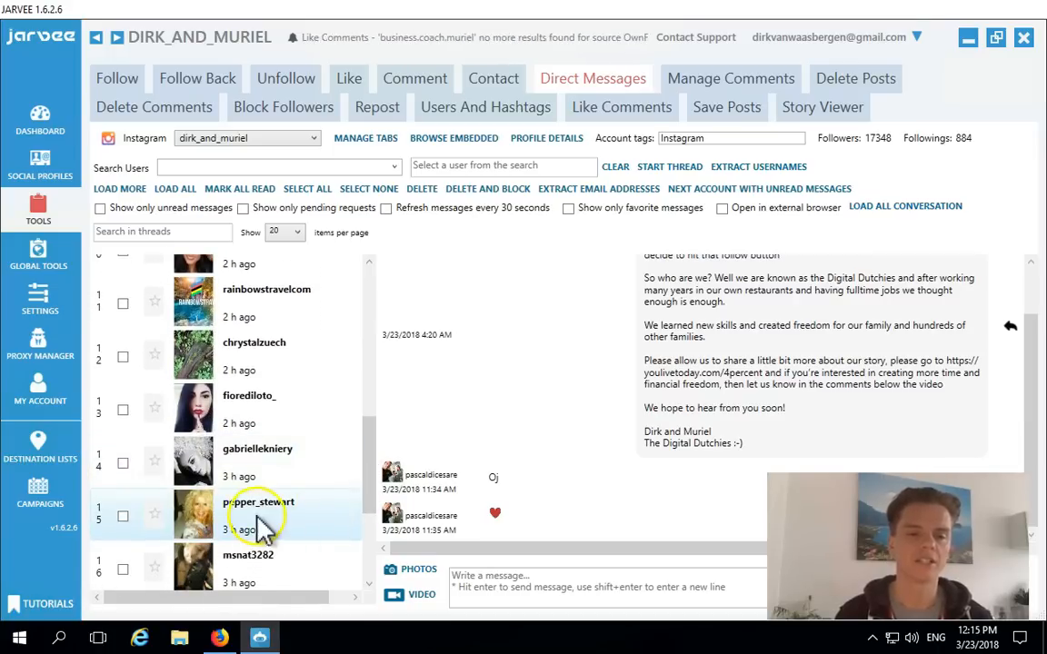
{"action": "left_click", "coordinate": [282, 504]}
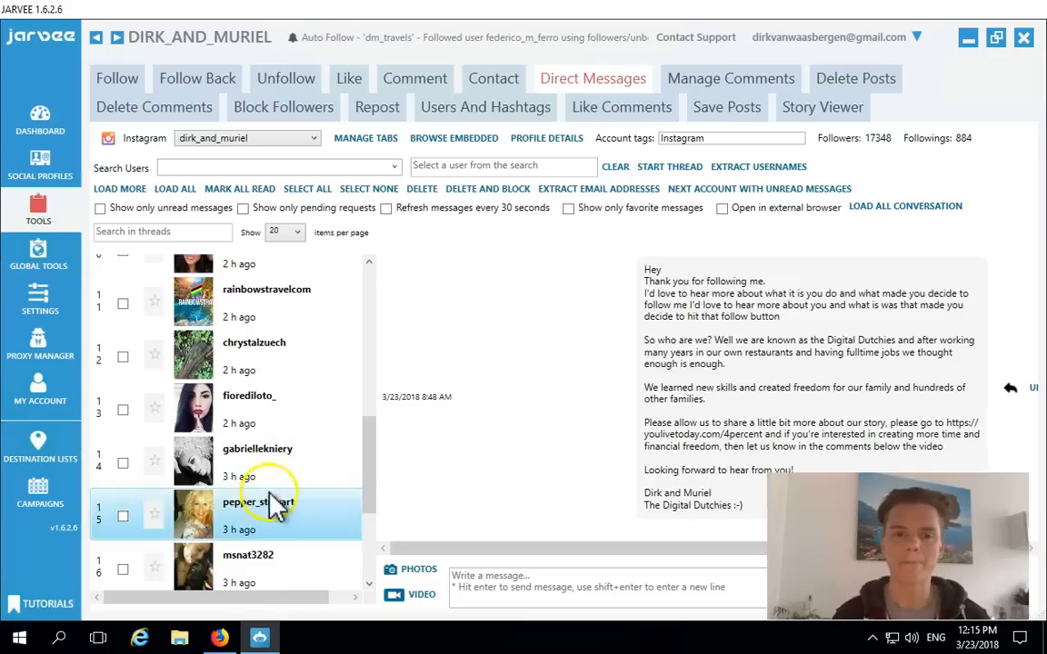
{"action": "left_click_drag", "start_coordinate": [373, 429], "coordinate": [374, 297]}
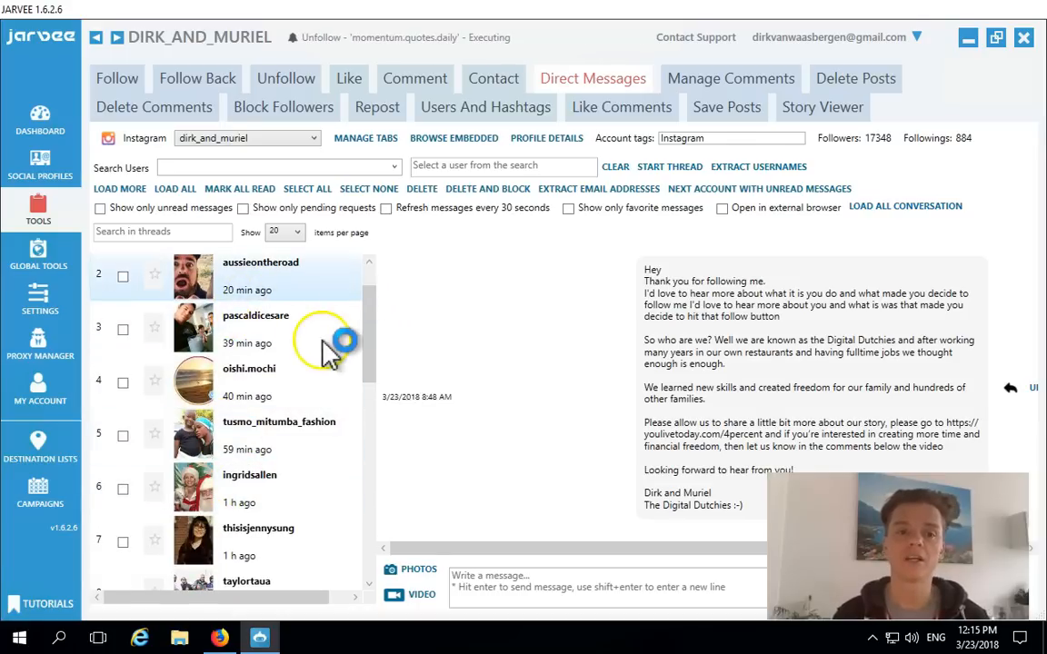
{"action": "left_click", "coordinate": [251, 331]}
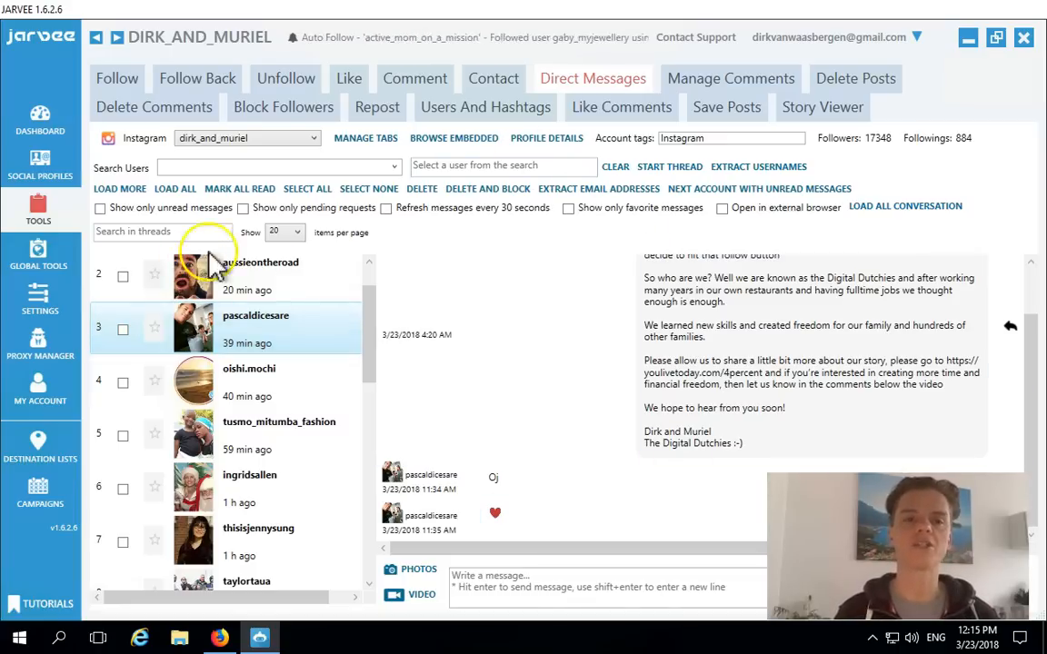
Switch the direct messages to the dm_travels account and open the conversation whose last message is "Nice history"
{"action": "left_click", "coordinate": [259, 138]}
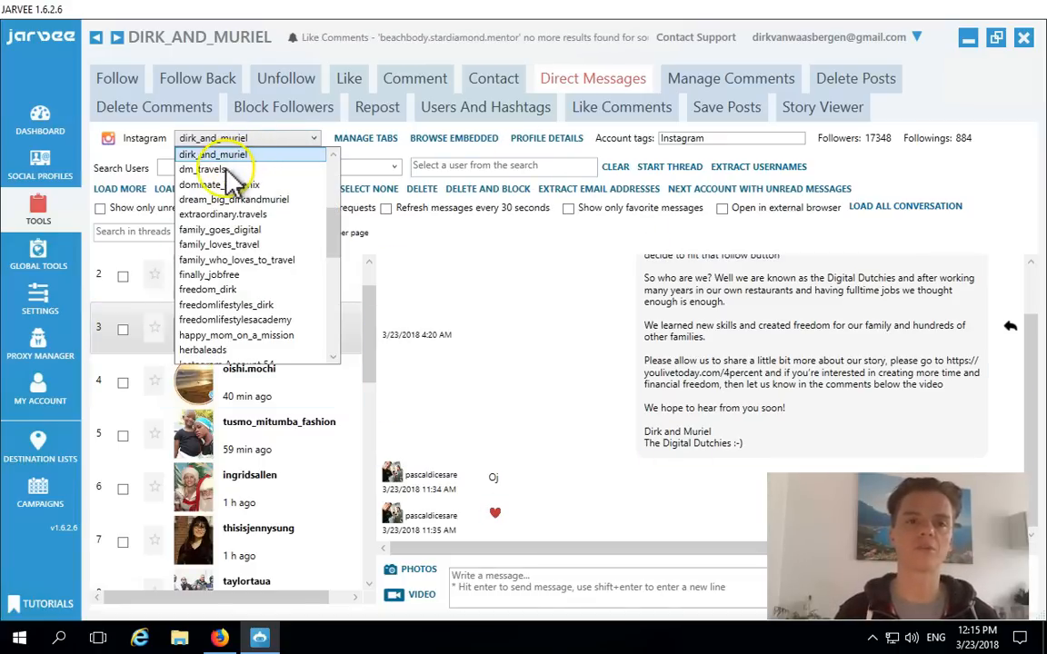
{"action": "left_click", "coordinate": [227, 170]}
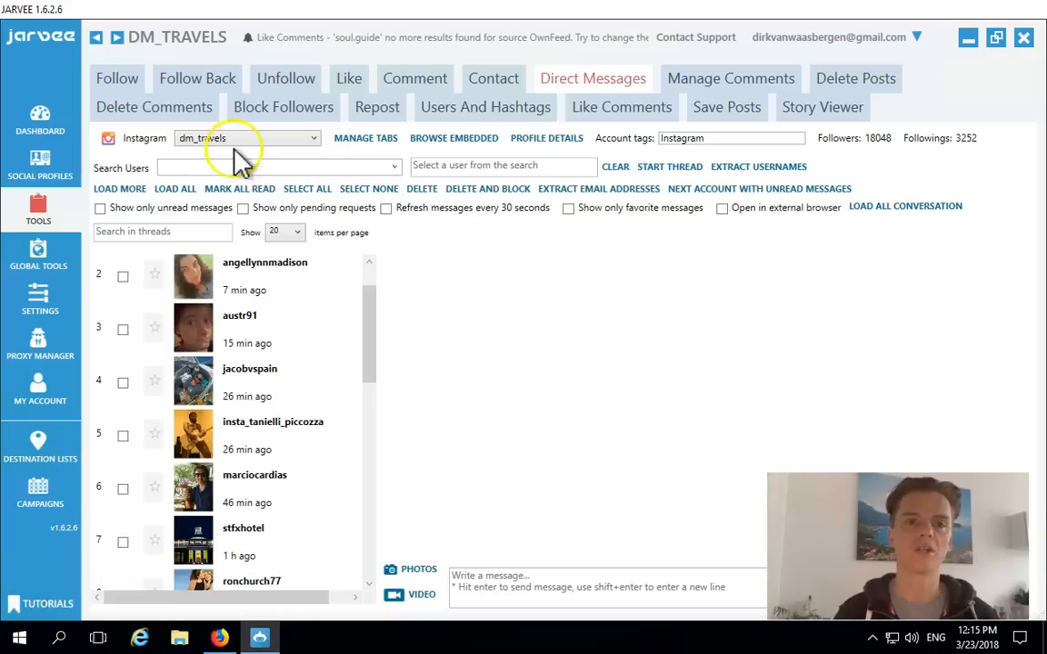
{"action": "left_click", "coordinate": [259, 450]}
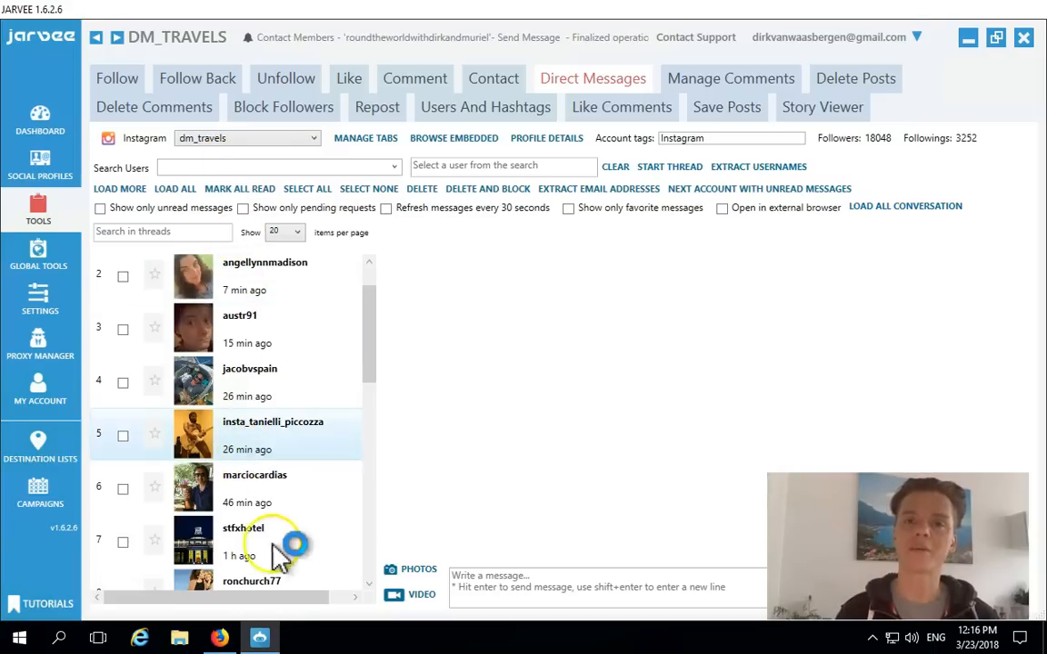
{"action": "left_click_drag", "start_coordinate": [366, 363], "coordinate": [368, 498]}
{"action": "left_click", "coordinate": [256, 375]}
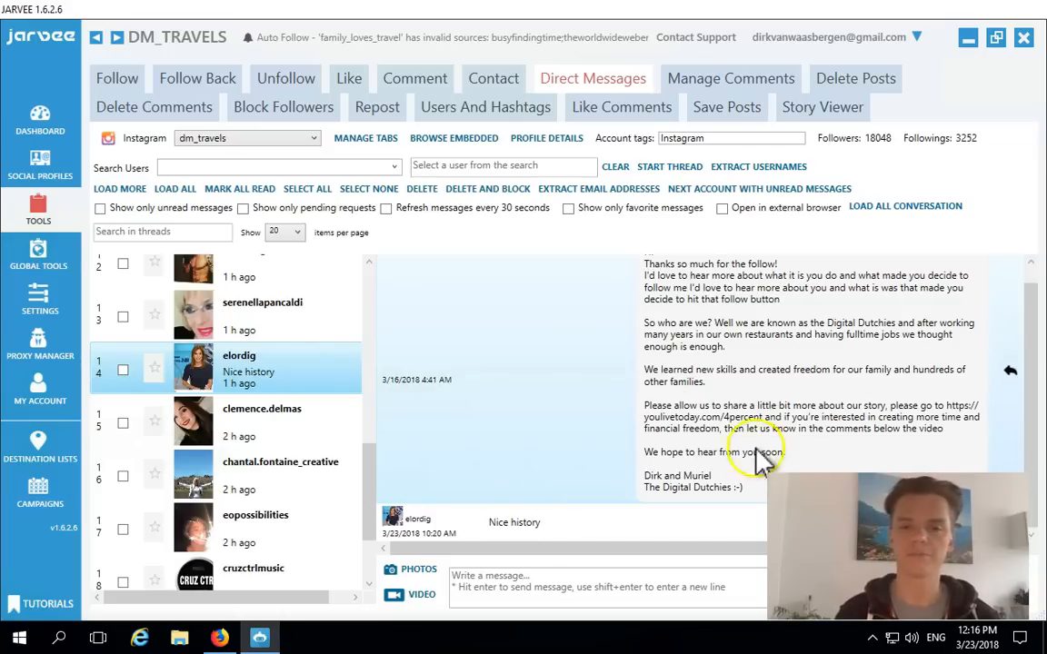
Reply "Thanks!" to the follower's "Nice history" message
{"action": "left_click_drag", "start_coordinate": [1027, 327], "coordinate": [1028, 421]}
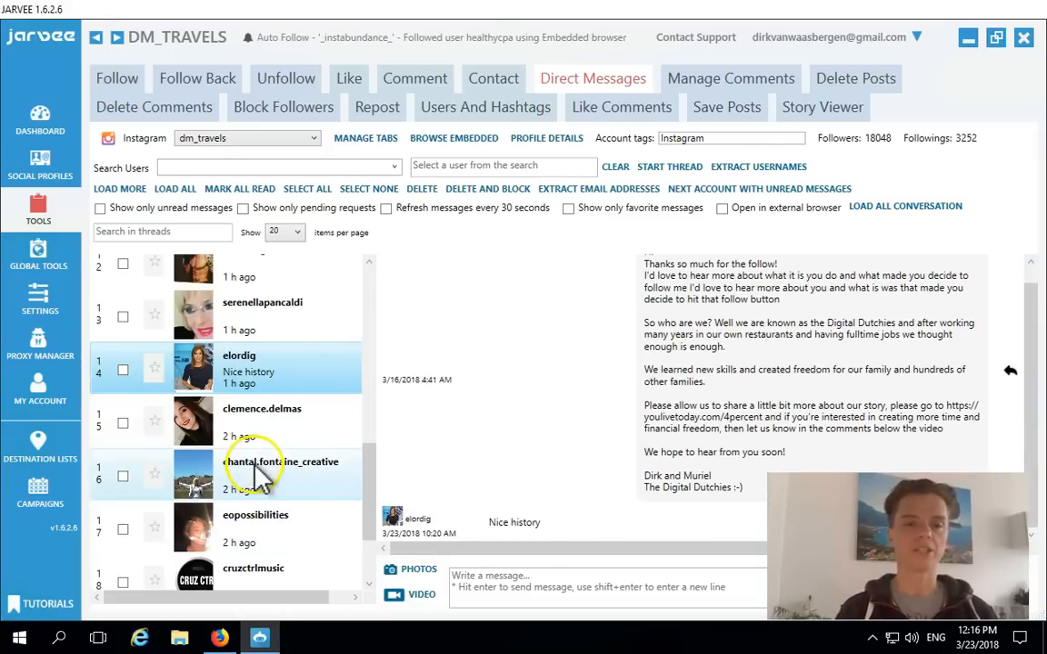
{"action": "left_click", "coordinate": [513, 591]}
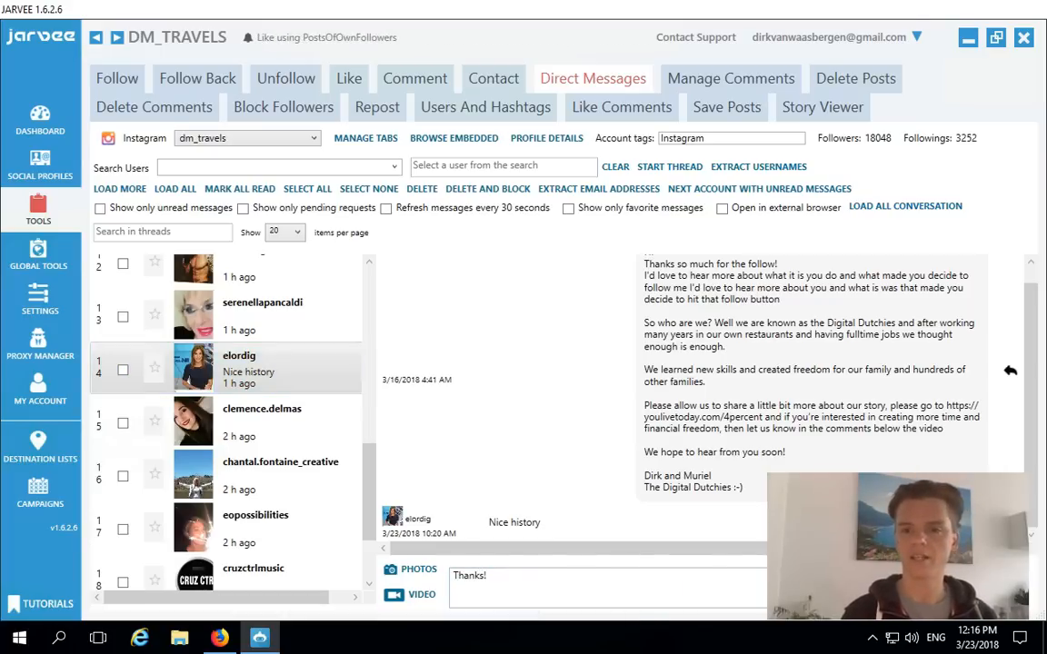
{"action": "key", "text": "Return"}
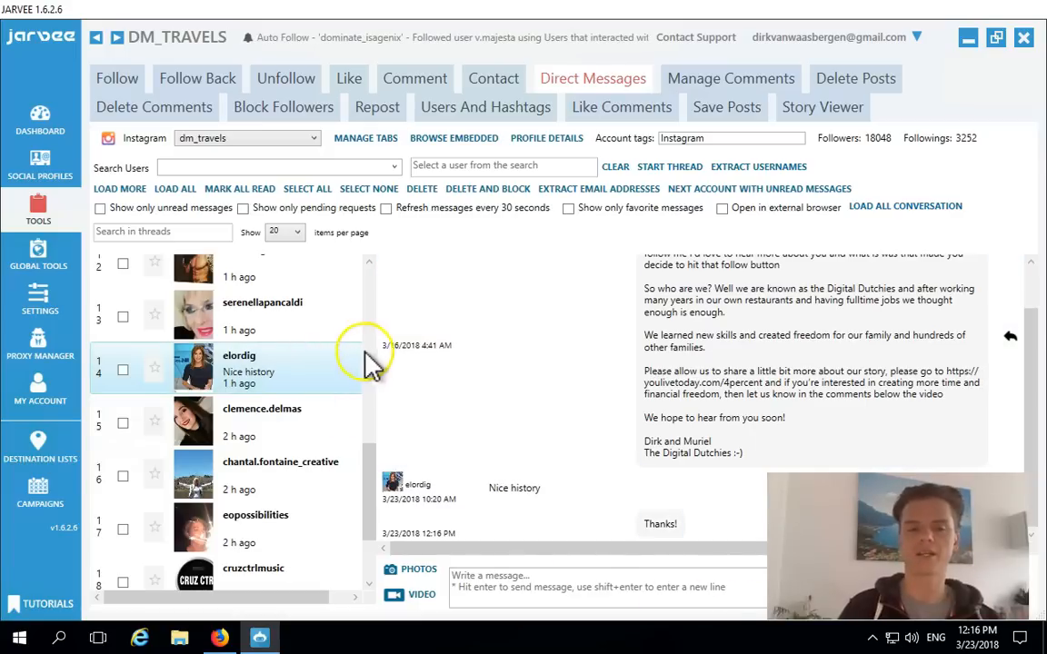
Switch the direct messages from dm_travels back to the account listed just before it
{"action": "left_click", "coordinate": [264, 145]}
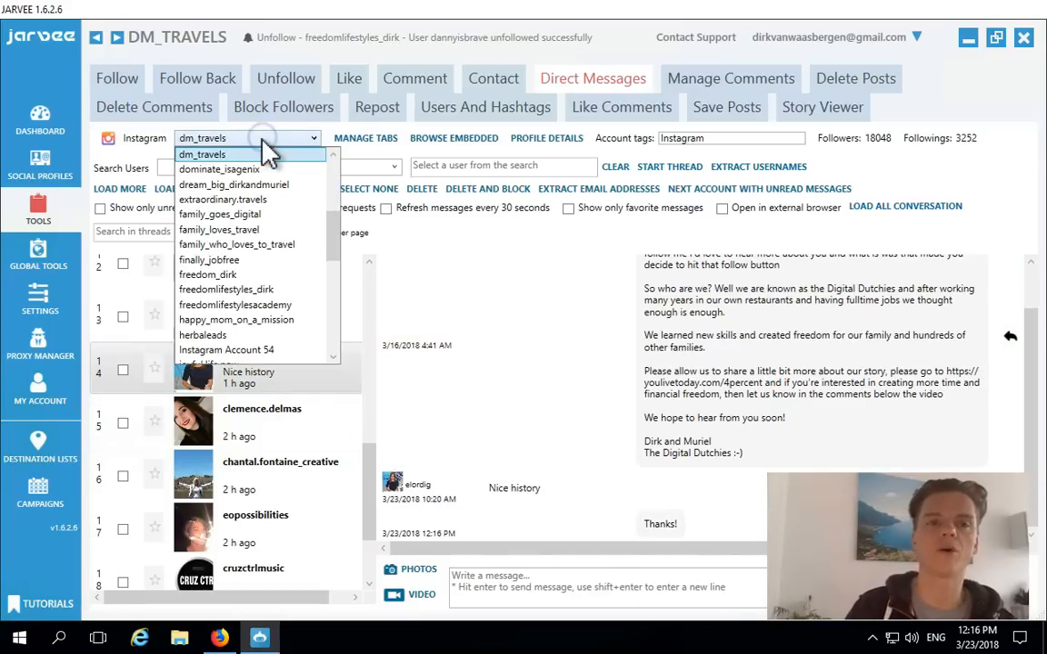
{"action": "scroll", "coordinate": [264, 168], "scroll_direction": "up", "scroll_amount": 1}
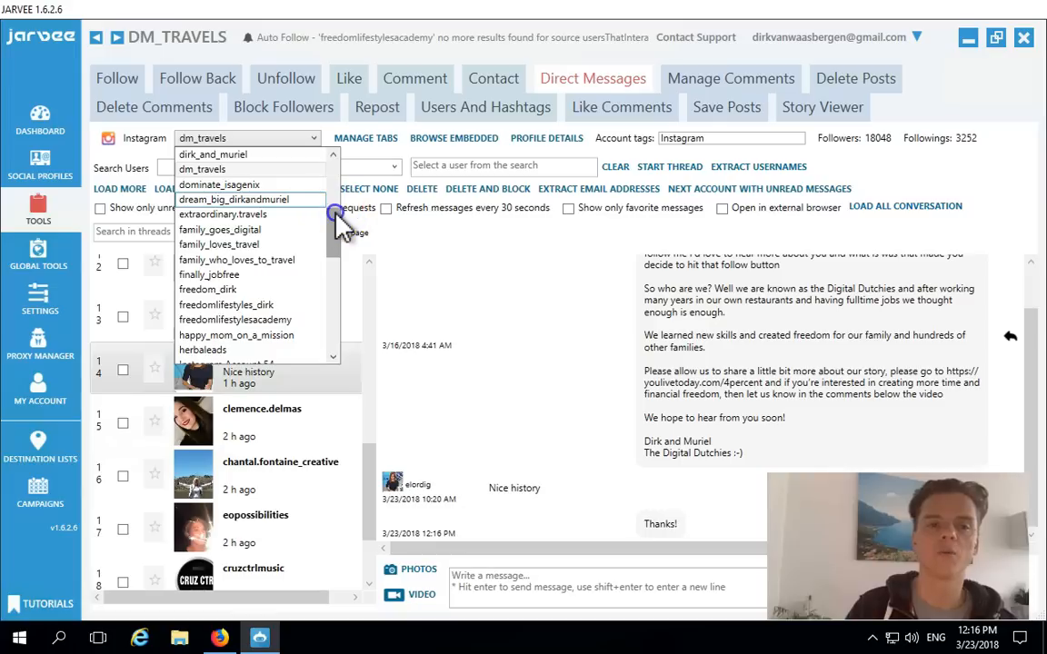
{"action": "scroll", "coordinate": [338, 218], "scroll_direction": "up", "scroll_amount": 3}
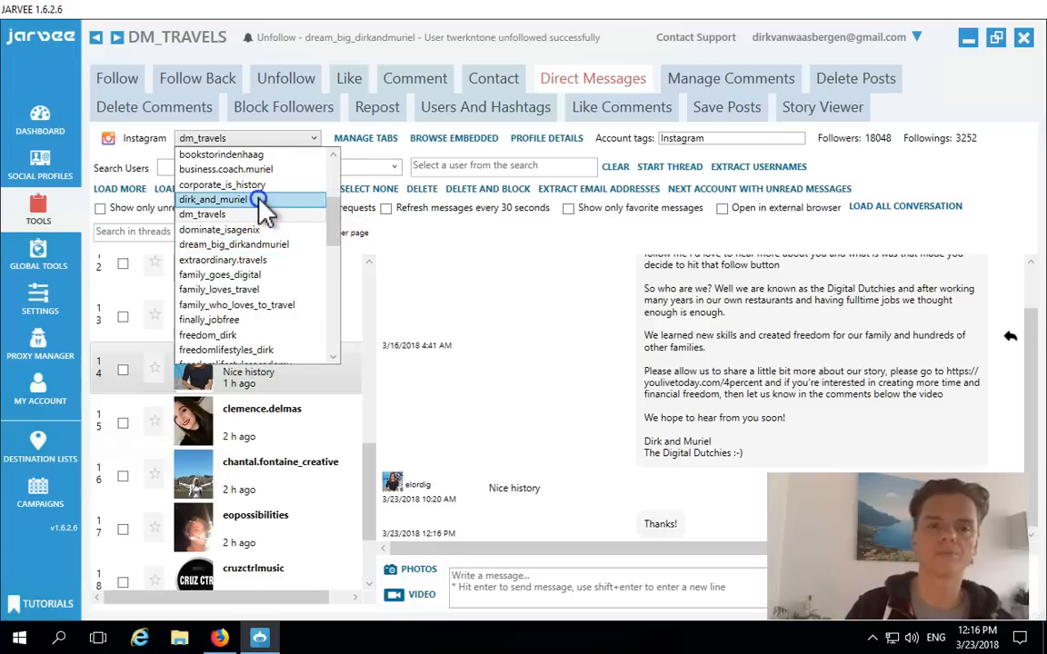
{"action": "left_click", "coordinate": [260, 199]}
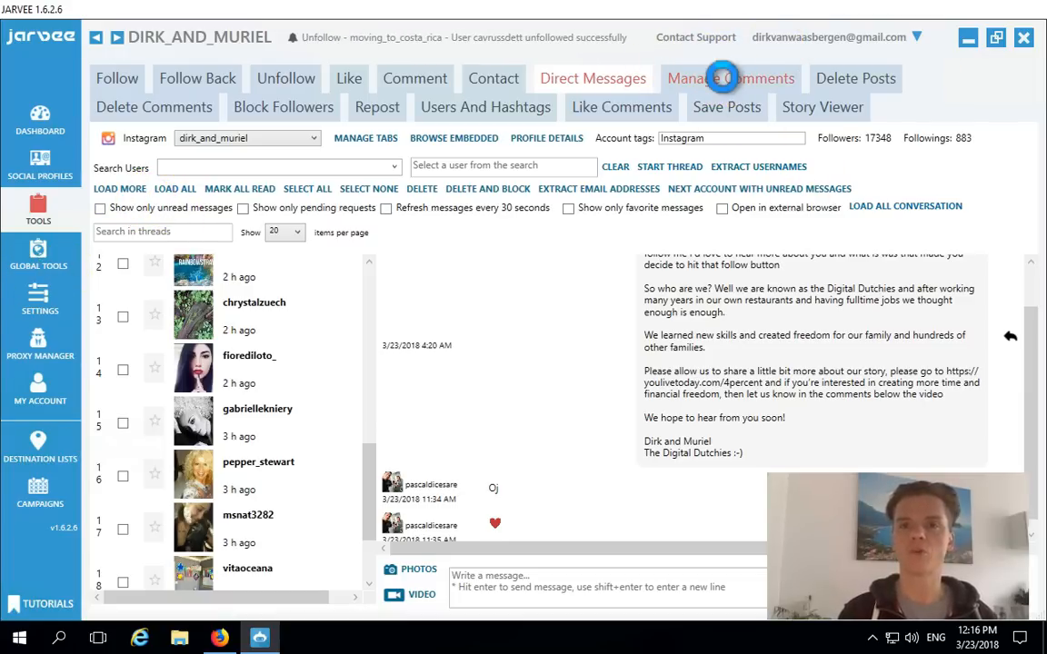
Open the Manage Comments tool and read the unread comments on the first post
{"action": "left_click", "coordinate": [723, 78]}
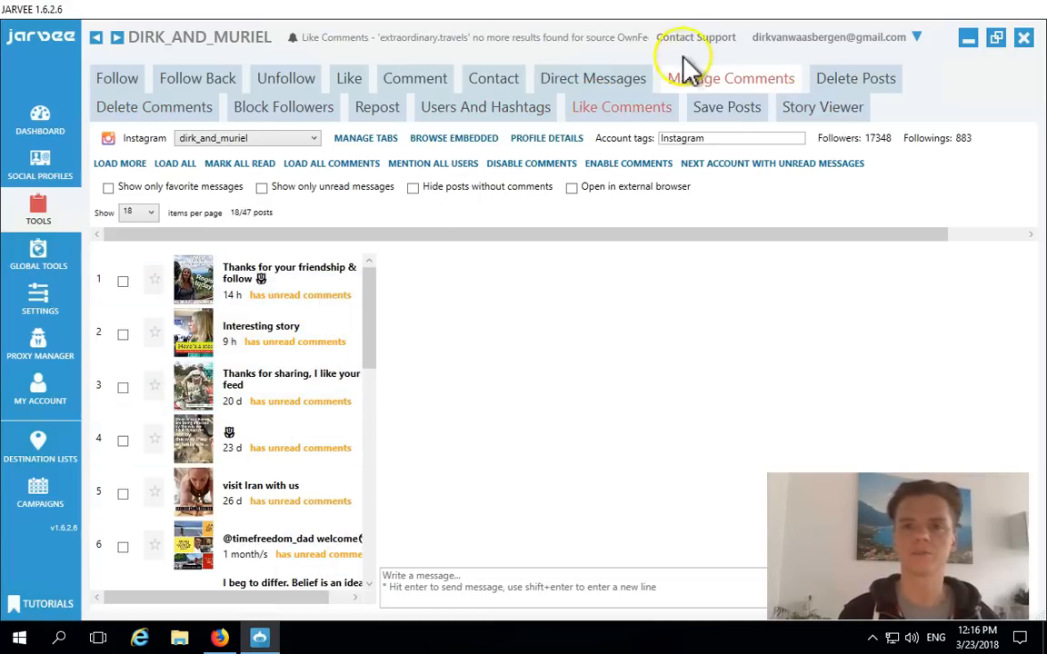
{"action": "left_click", "coordinate": [256, 290]}
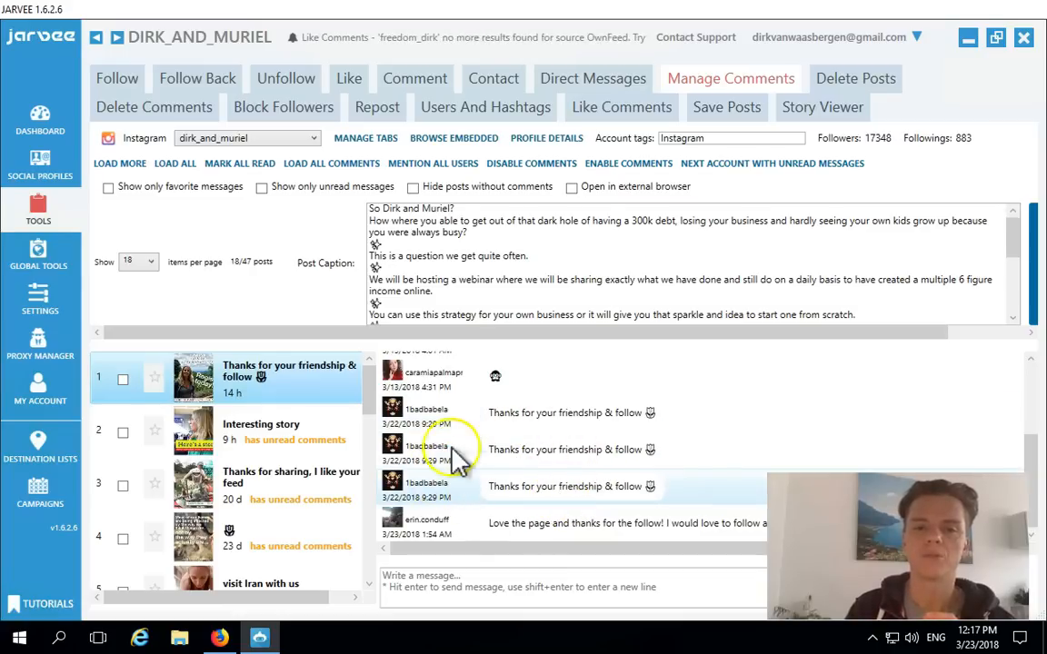
{"action": "left_click", "coordinate": [514, 522]}
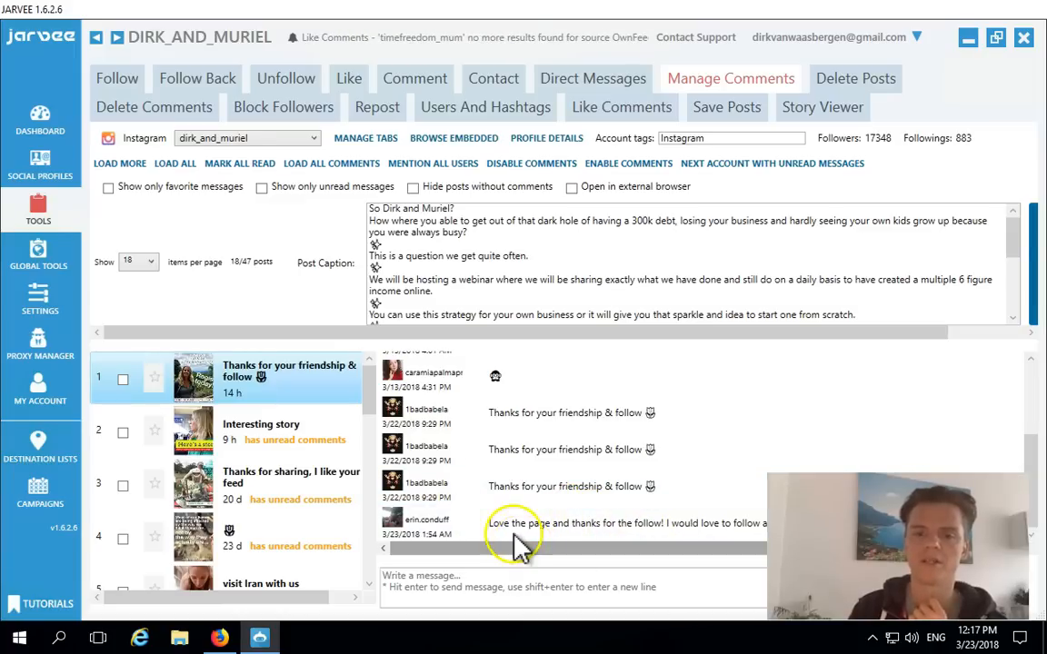
Open the second post's comments and post the reply "Thanks!" to the "Interesting story" comment
{"action": "left_click", "coordinate": [276, 436]}
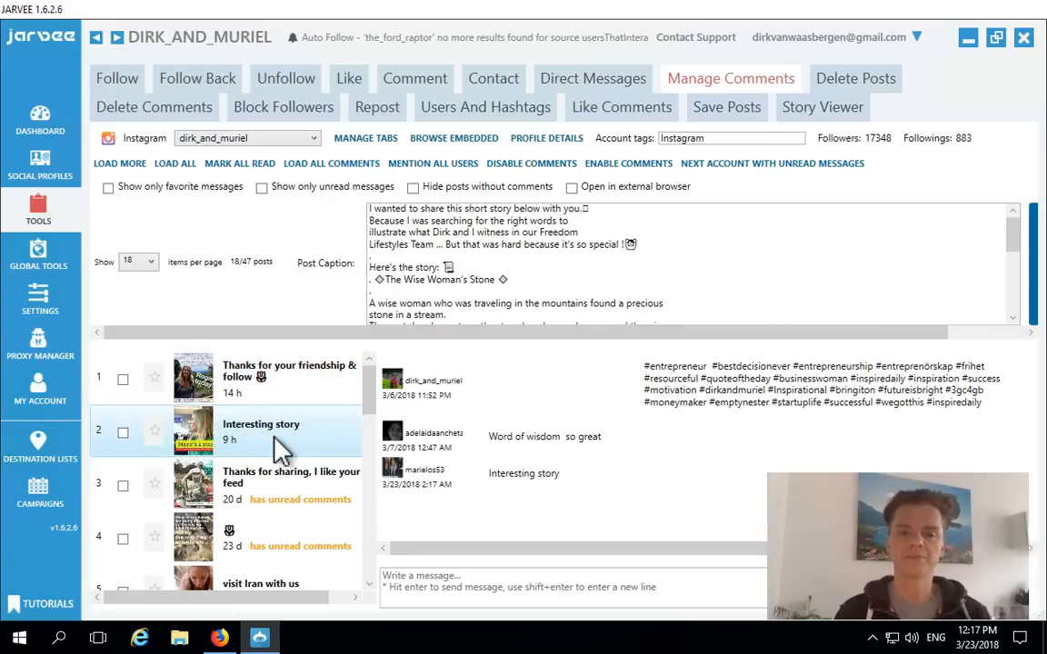
{"action": "left_click", "coordinate": [536, 467]}
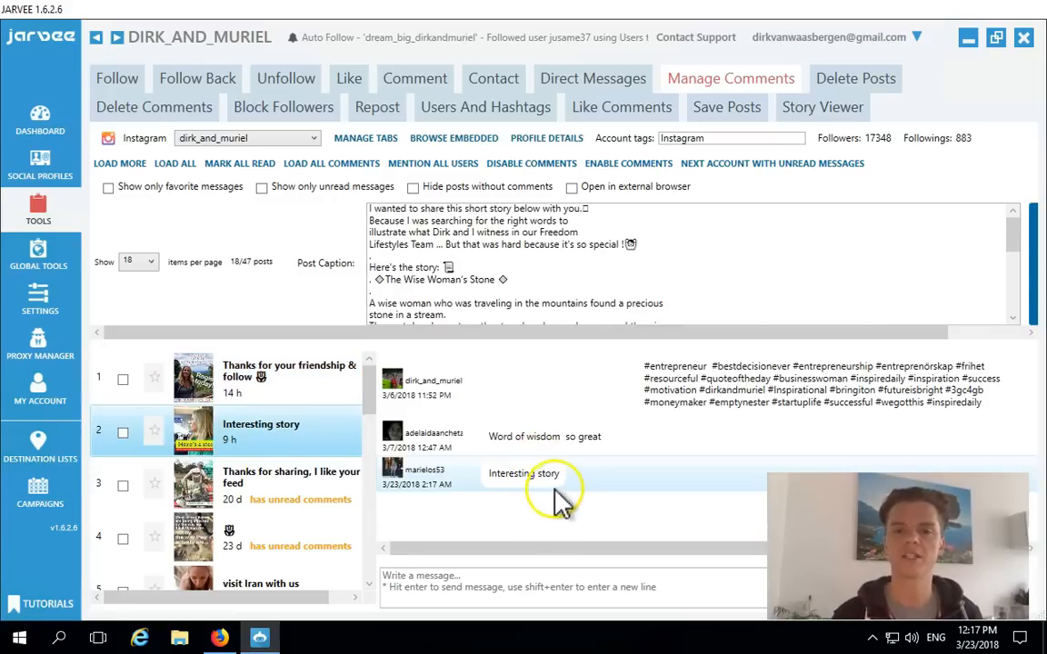
{"action": "left_click", "coordinate": [527, 585]}
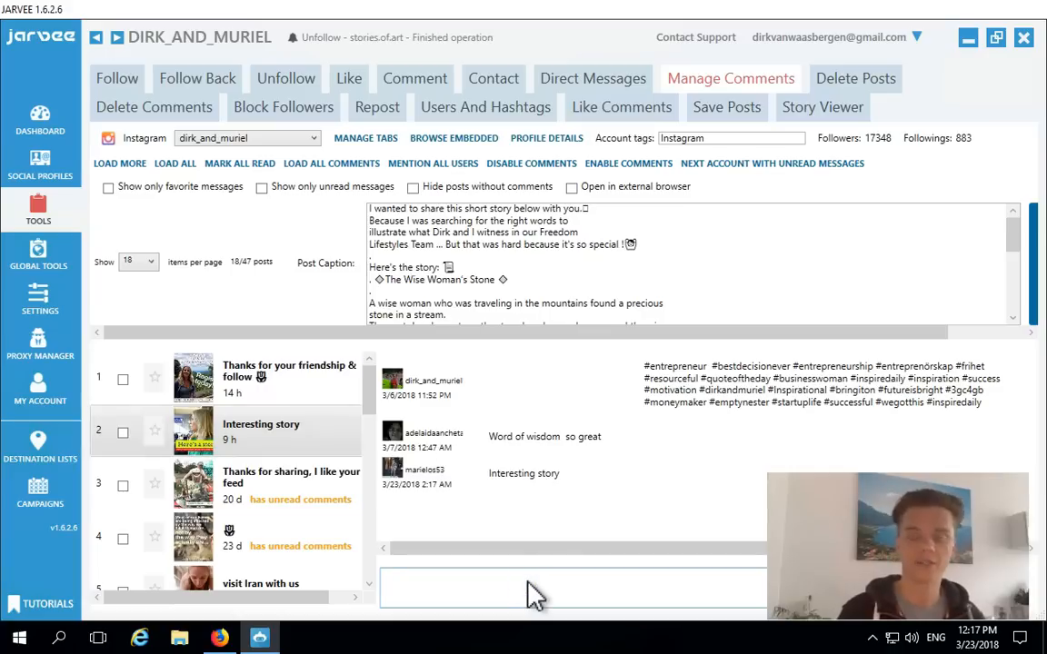
{"action": "type", "text": "Thanks!"}
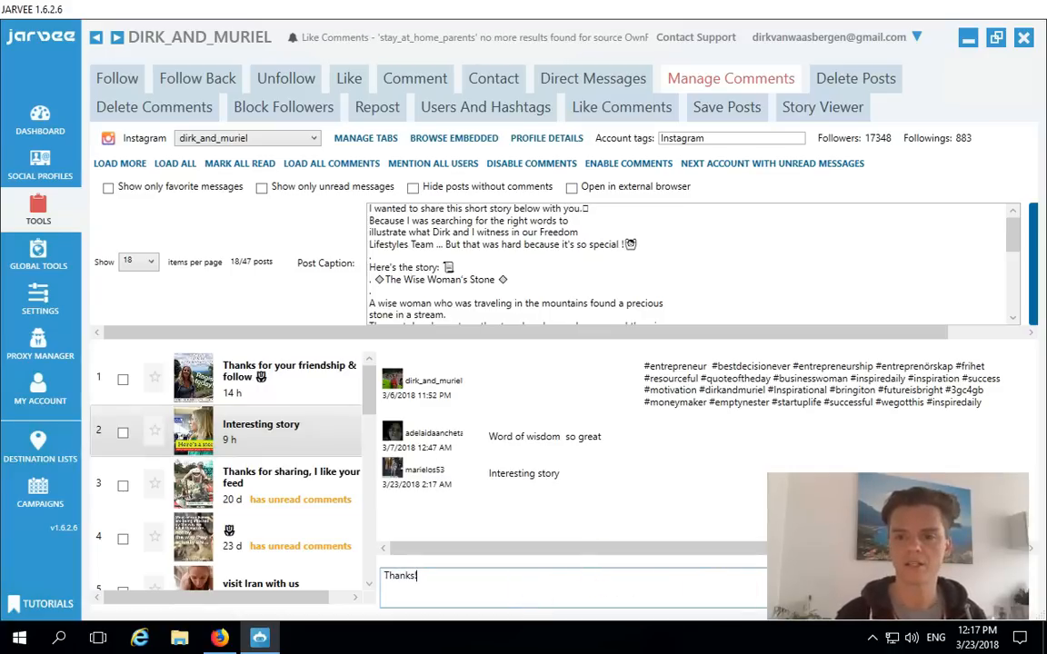
{"action": "key", "text": "Return"}
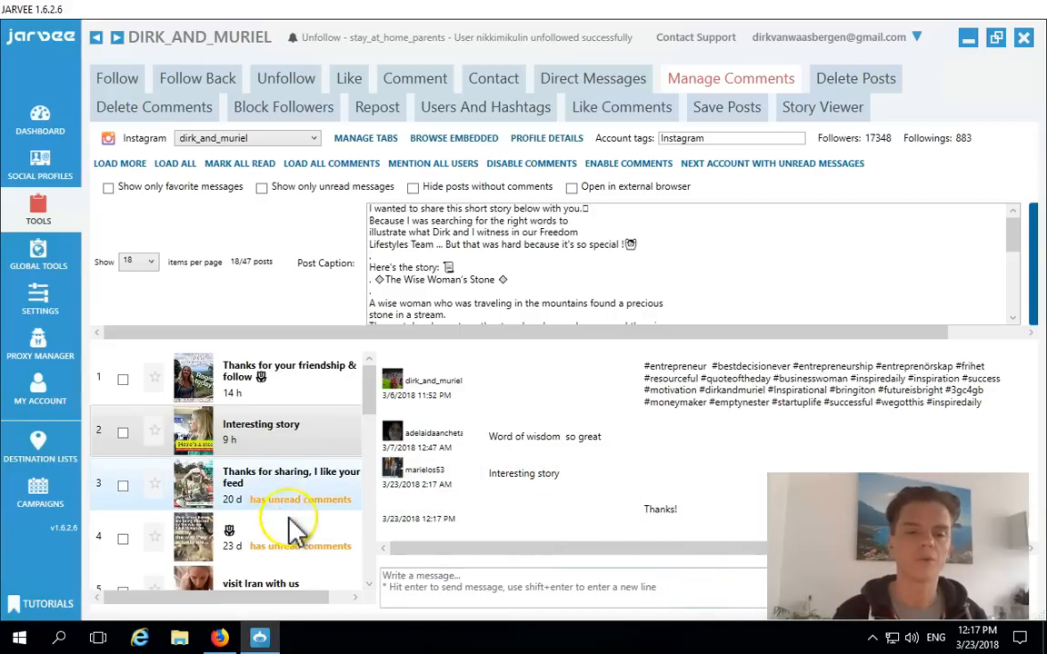
Open the third post in the comments list and read its unread comments
{"action": "left_click", "coordinate": [318, 498]}
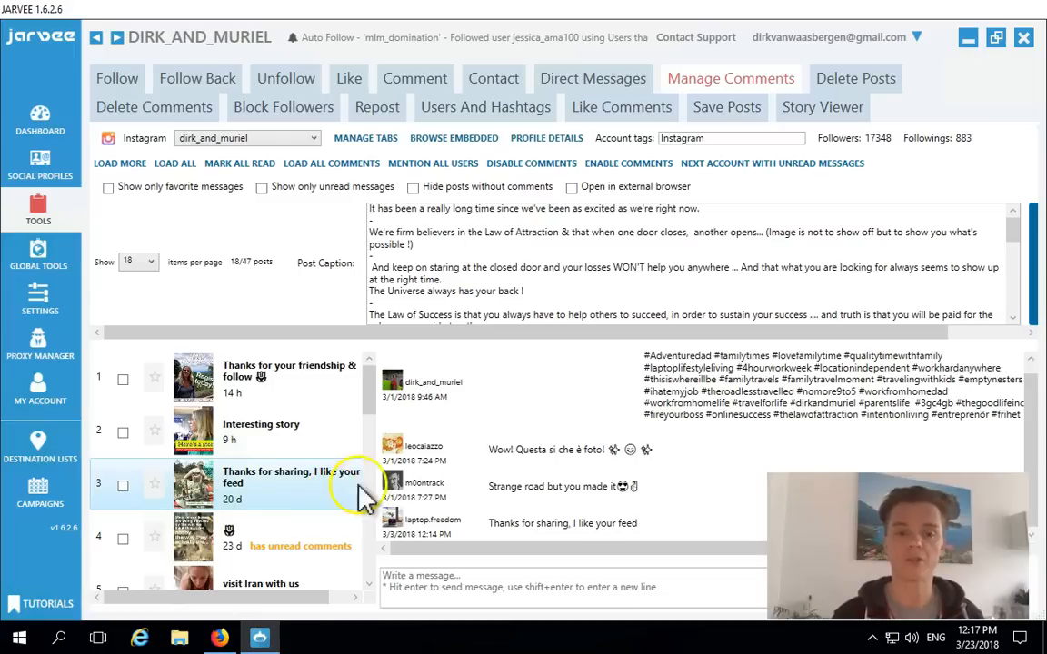
{"action": "left_click", "coordinate": [363, 495]}
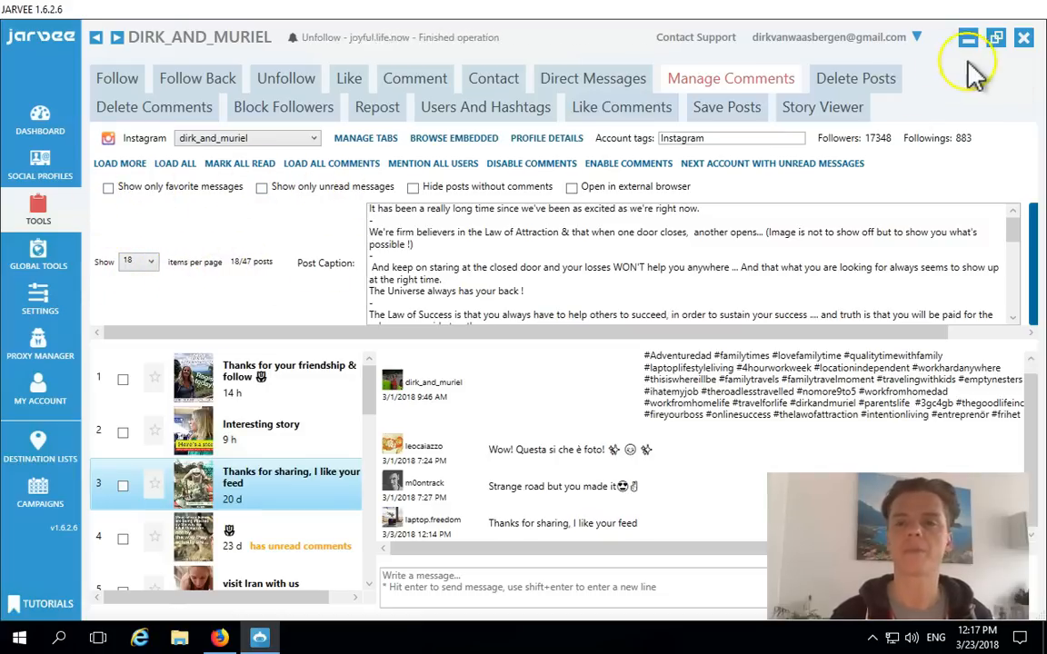
Open the Delete Posts tool and review its delete limits and post filters, including the option to delete specific posts
{"action": "left_click", "coordinate": [855, 79]}
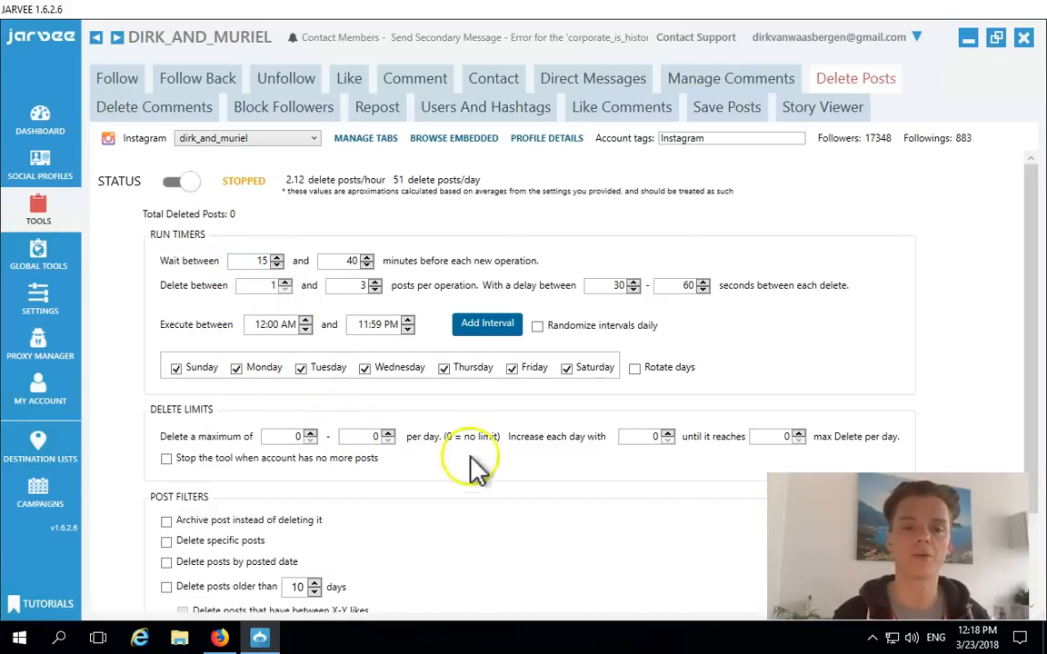
{"action": "left_click_drag", "start_coordinate": [1035, 483], "coordinate": [1037, 524]}
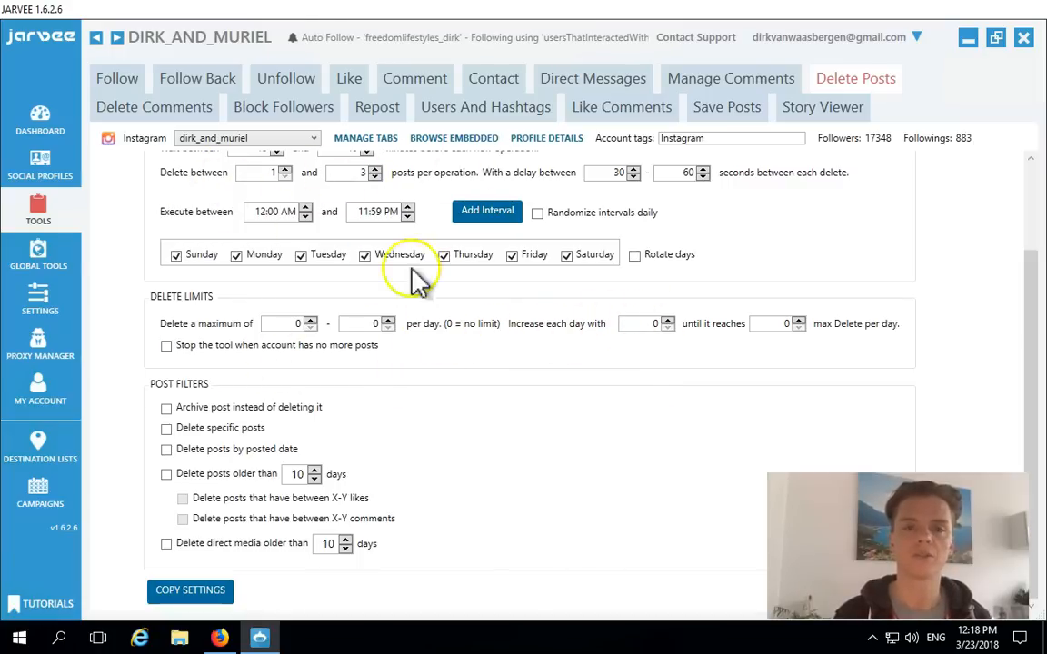
{"action": "left_click", "coordinate": [166, 425]}
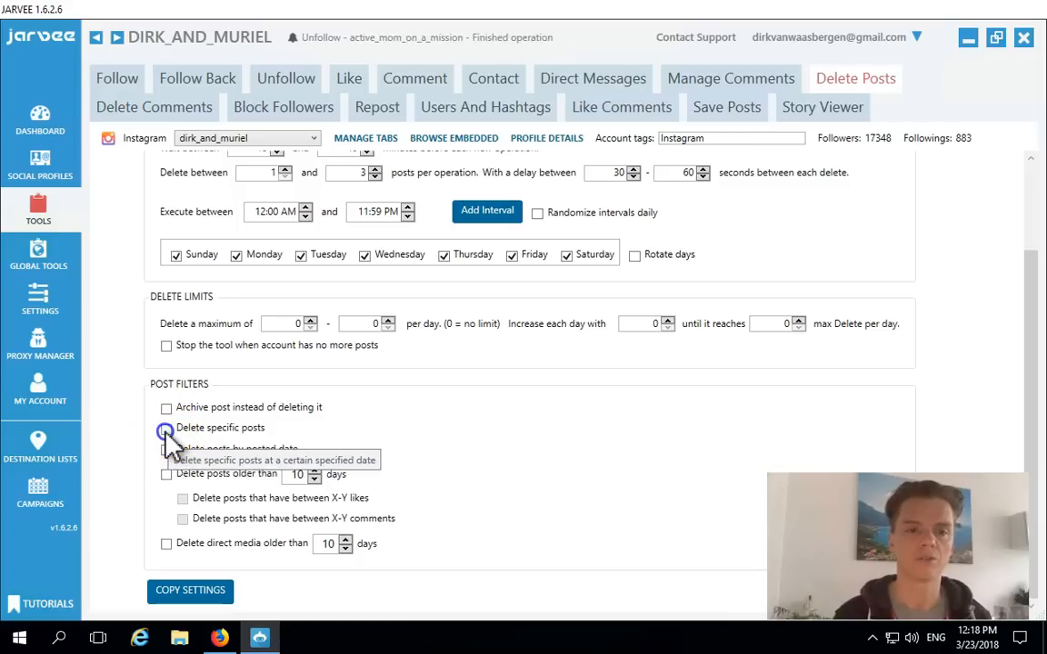
{"action": "left_click", "coordinate": [166, 429]}
{"action": "left_click", "coordinate": [166, 429]}
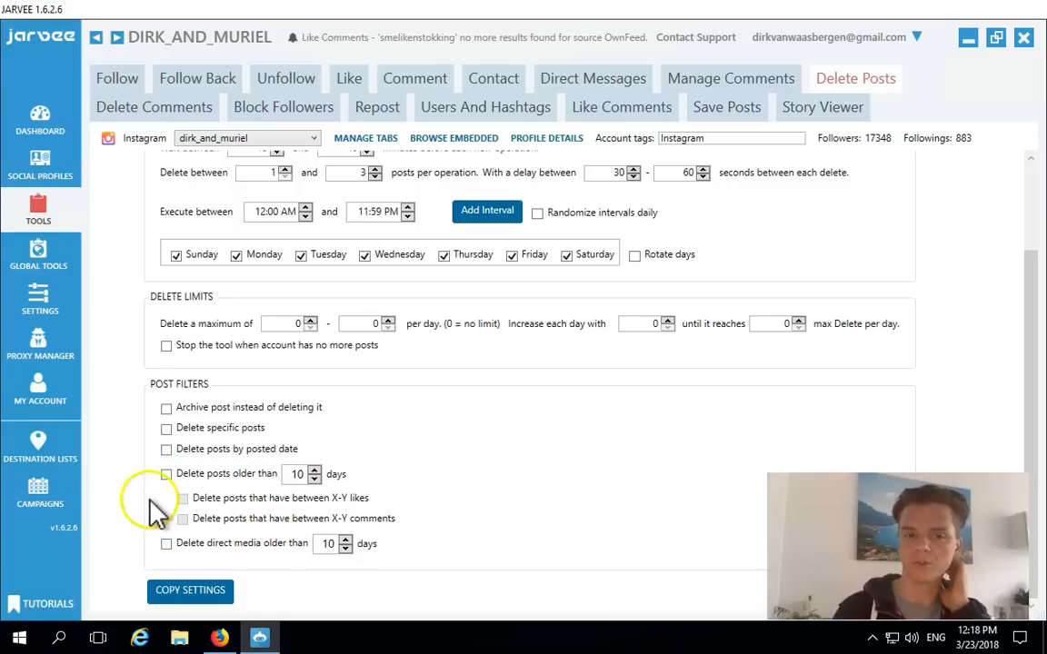
Enable deleting posts older than 10 days, filtered to posts with 0-50 likes and 0-5 comments
{"action": "left_click", "coordinate": [167, 474]}
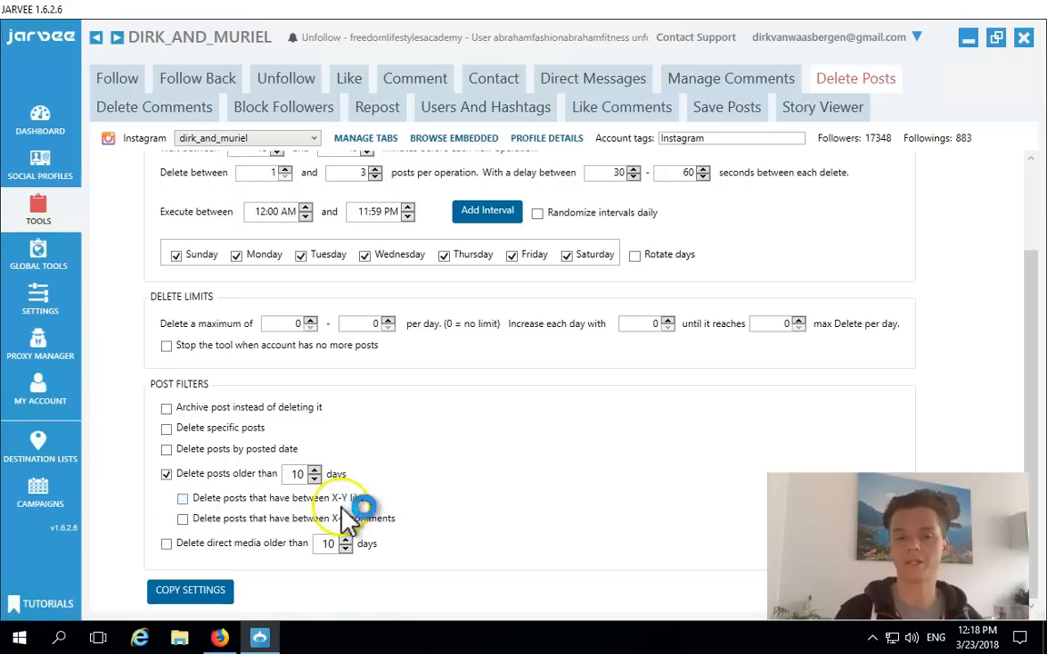
{"action": "left_click", "coordinate": [182, 499]}
{"action": "left_click", "coordinate": [182, 523]}
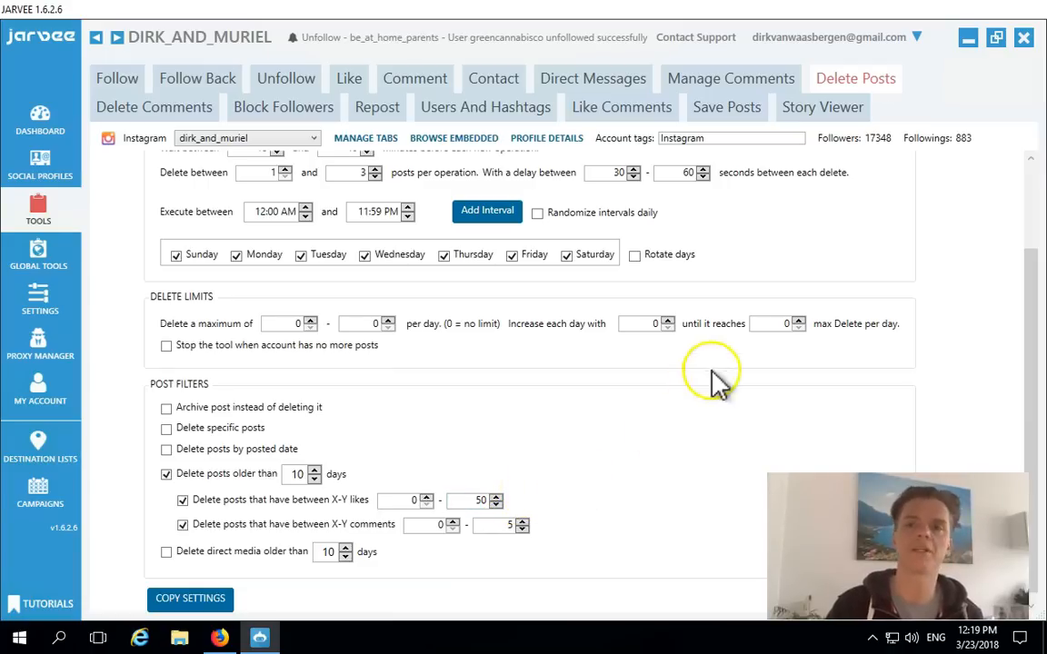
View the settings of the Delete Comments tool and the Block Followers tool
{"action": "left_click", "coordinate": [162, 108]}
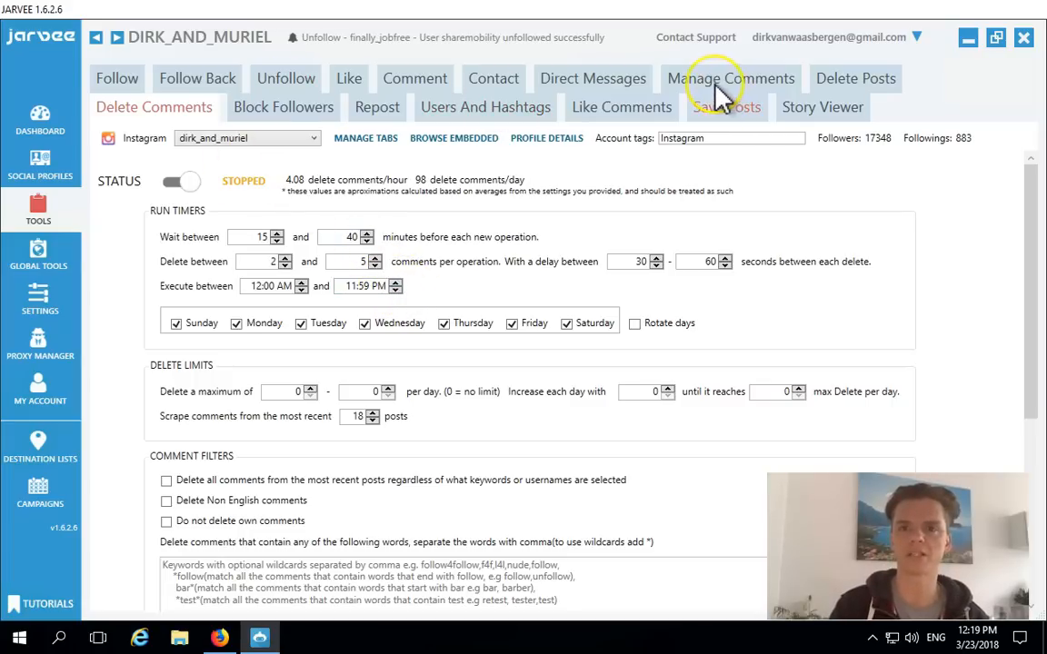
{"action": "left_click", "coordinate": [291, 113]}
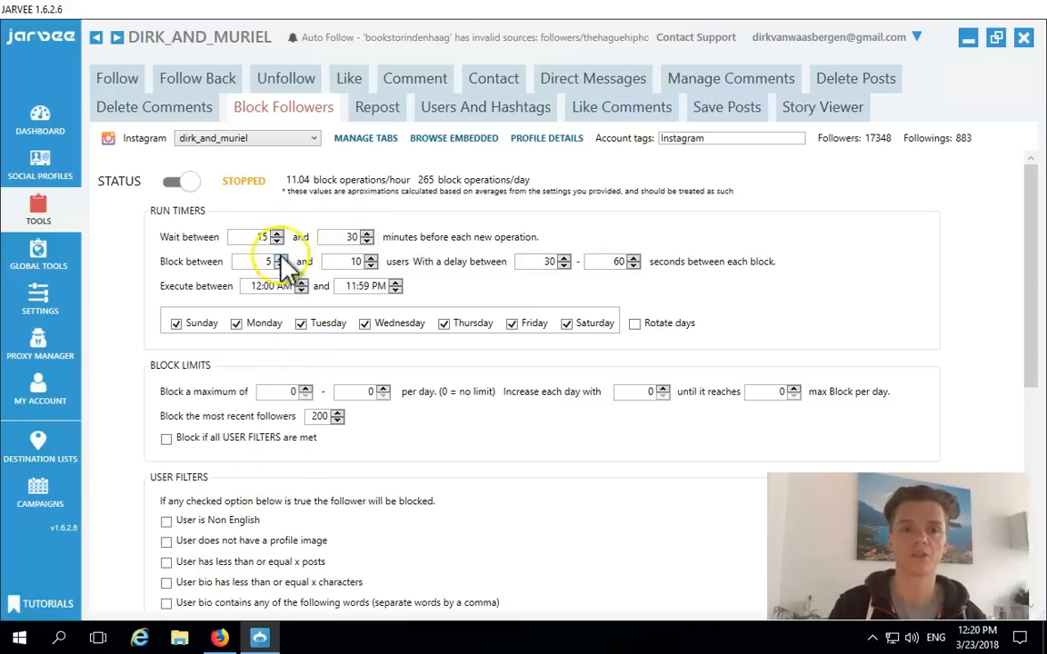
Open the Repost tool and switch to the the_ford_raptor account
{"action": "left_click", "coordinate": [379, 111]}
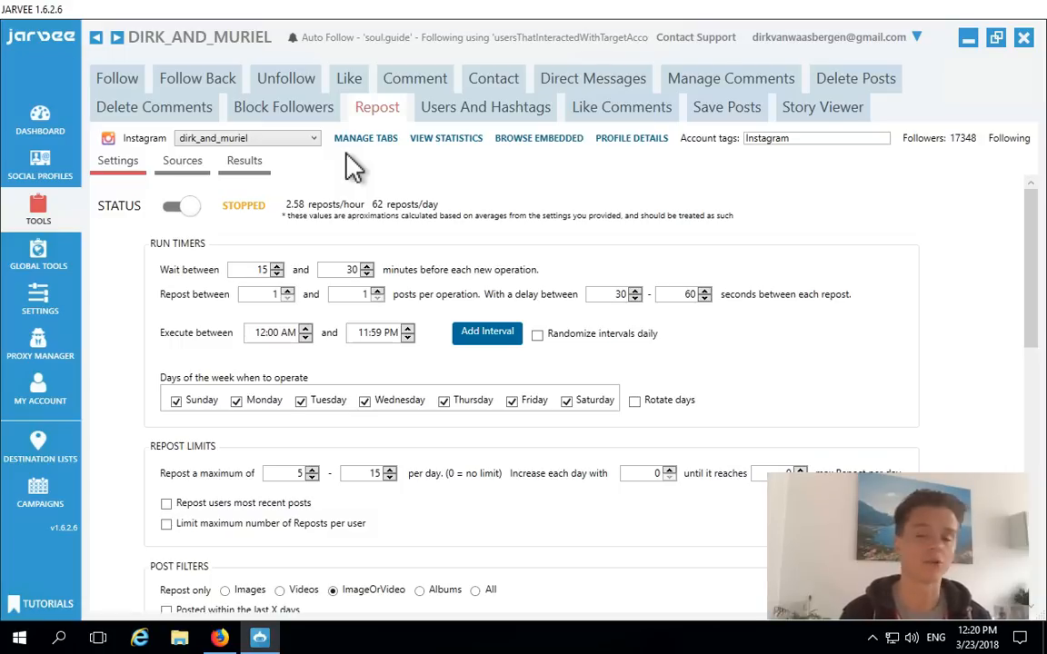
{"action": "left_click", "coordinate": [272, 137]}
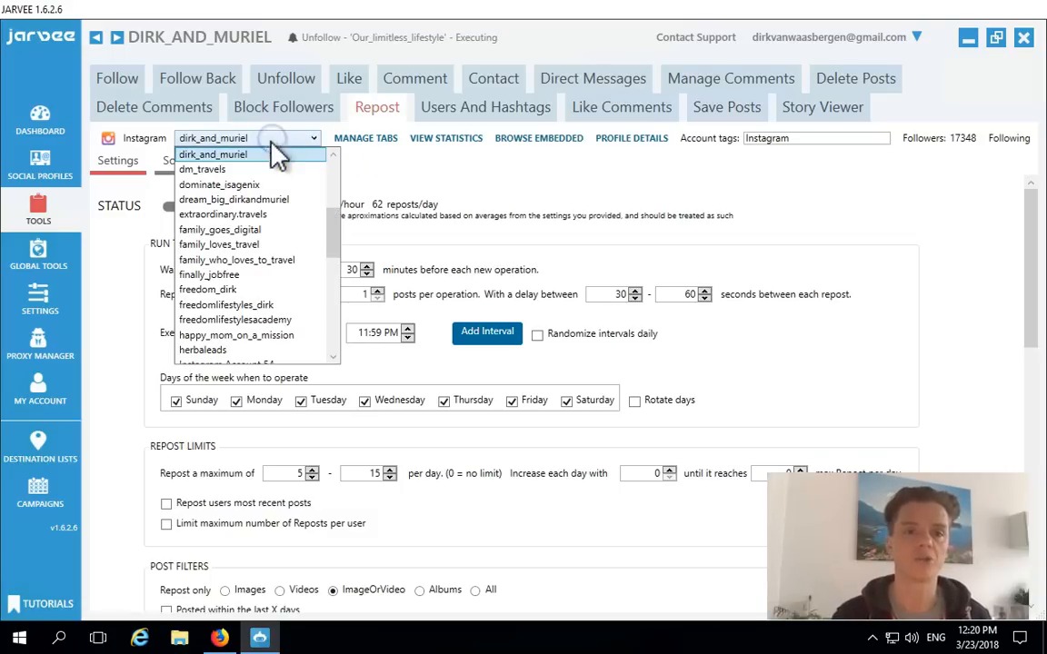
{"action": "left_click_drag", "start_coordinate": [335, 245], "coordinate": [323, 384]}
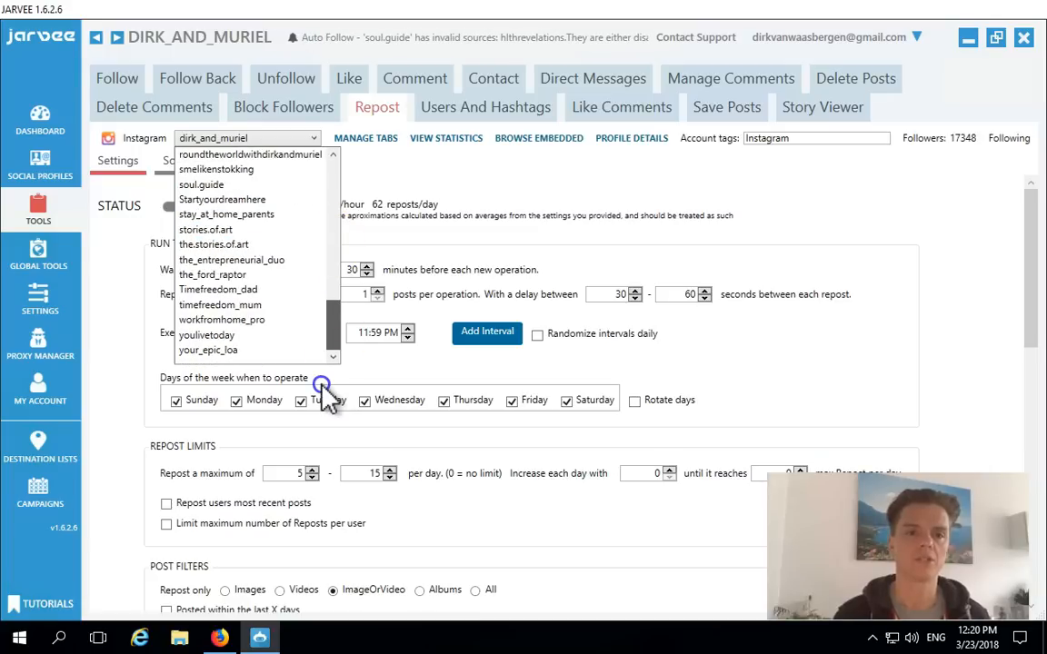
{"action": "left_click", "coordinate": [249, 275]}
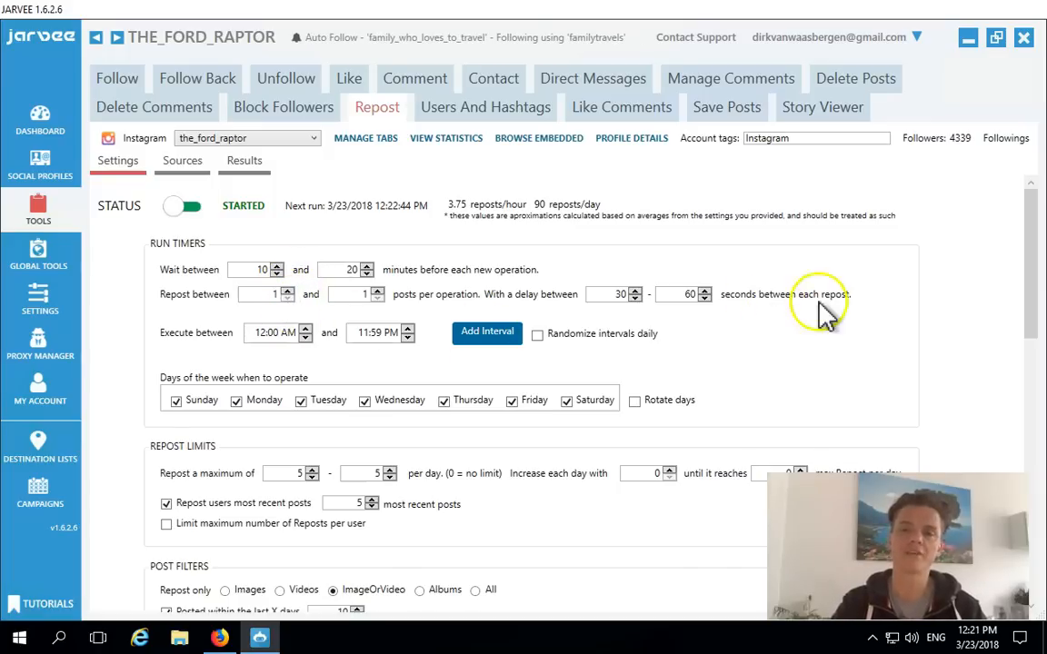
Review the account's Repost run timers, daily repost limits and post filters for age, likes and comments
{"action": "mouse_move", "coordinate": [1030, 264]}
{"action": "left_mouse_down"}
{"action": "mouse_move", "coordinate": [1032, 287]}
{"action": "mouse_move", "coordinate": [1033, 278]}
{"action": "left_mouse_up"}
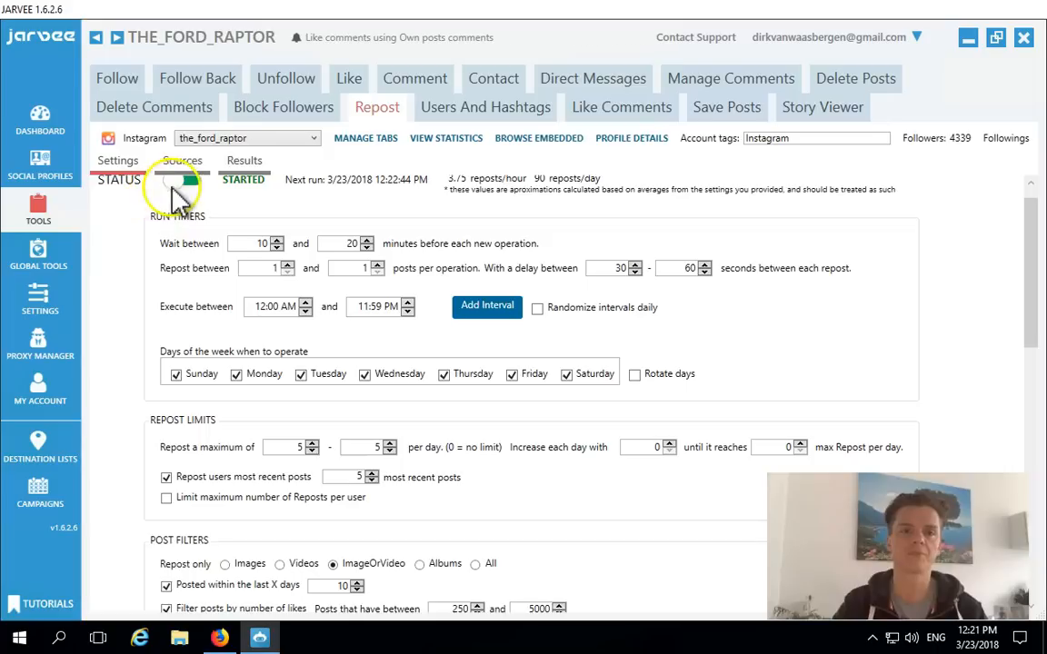
{"action": "left_click", "coordinate": [283, 273]}
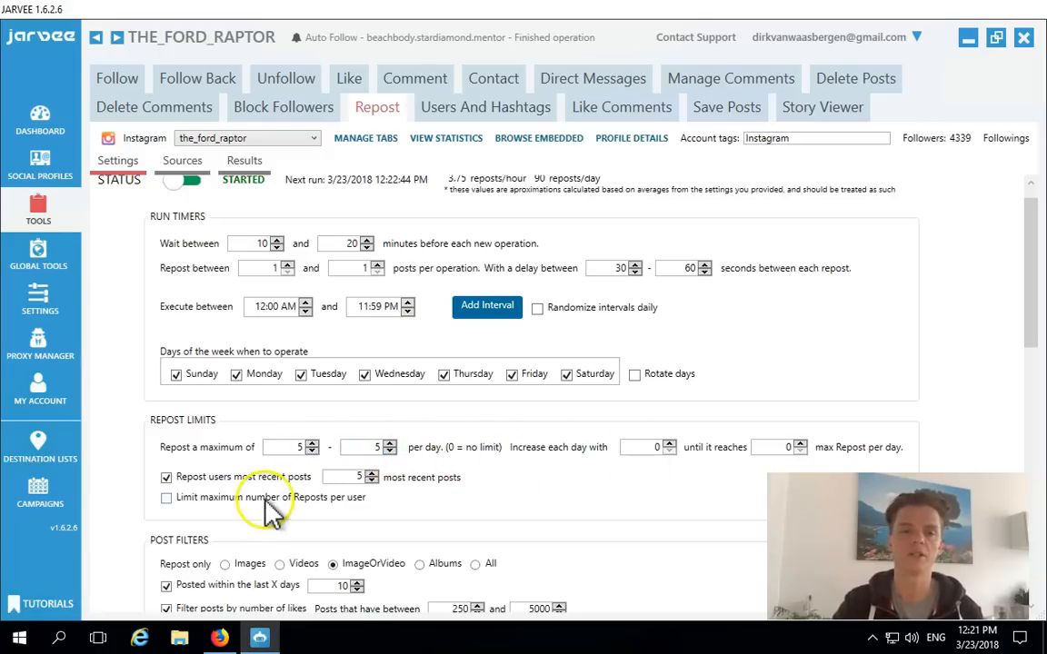
{"action": "left_click", "coordinate": [367, 480]}
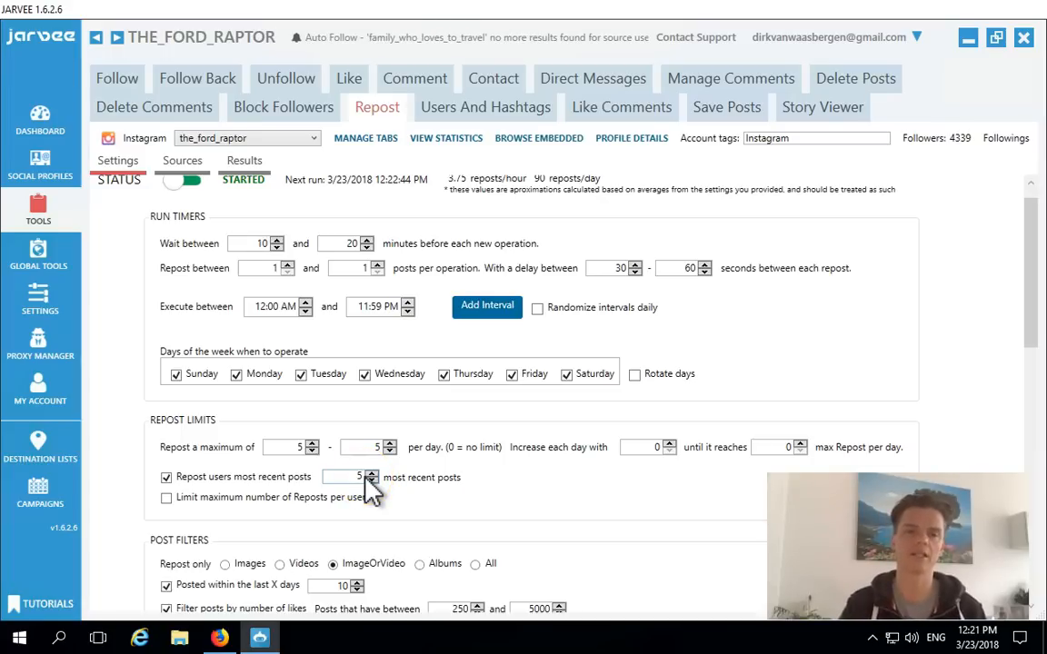
{"action": "left_click_drag", "start_coordinate": [1034, 323], "coordinate": [1035, 393]}
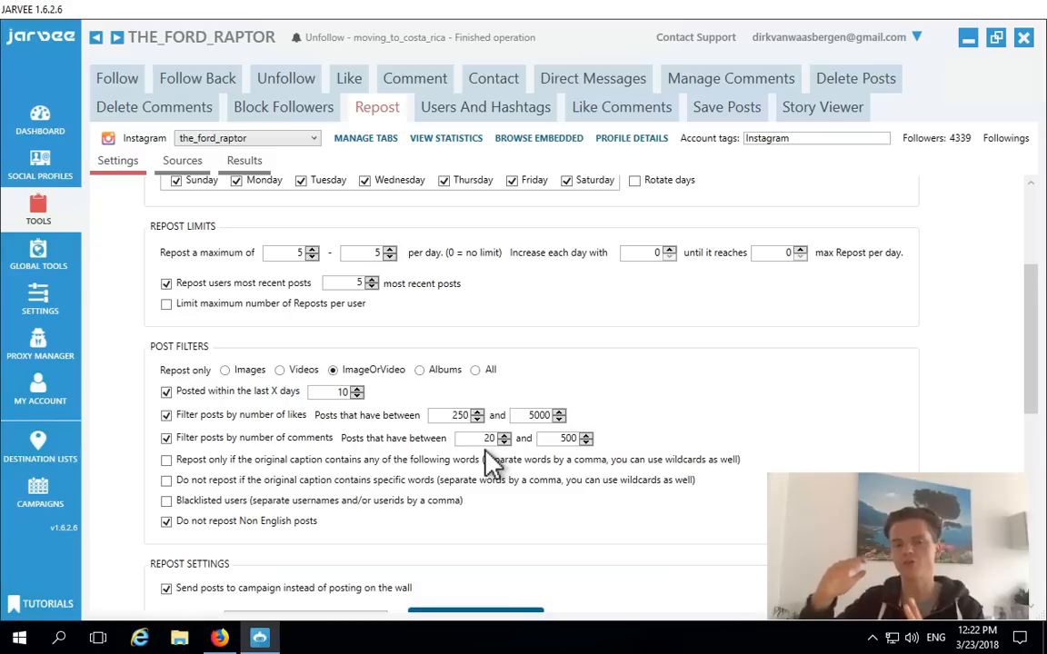
{"action": "left_click", "coordinate": [458, 416]}
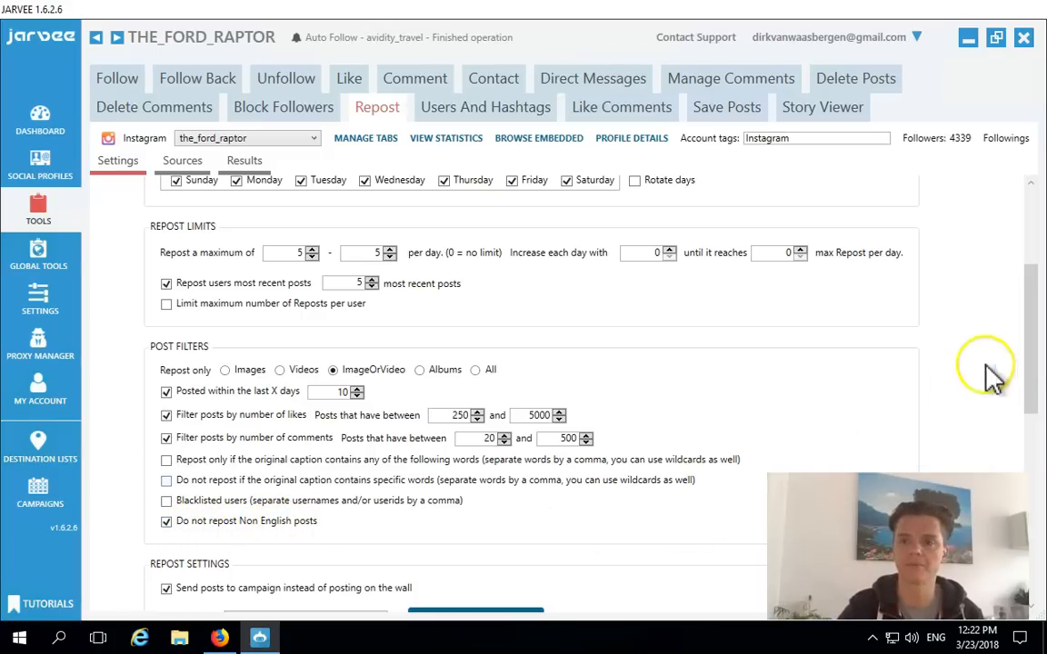
Examine the repost settings for sending posts to a campaign, image alteration and tagging, plus the post caption text options
{"action": "left_click_drag", "start_coordinate": [1036, 363], "coordinate": [1038, 479]}
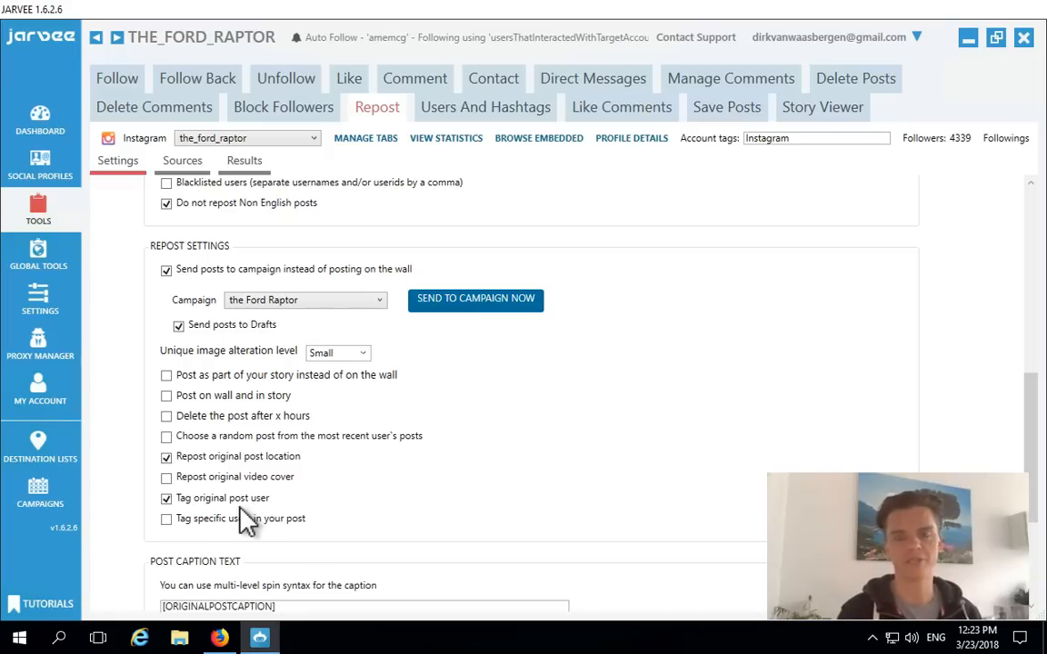
{"action": "scroll", "coordinate": [232, 545], "scroll_direction": "down", "scroll_amount": 2}
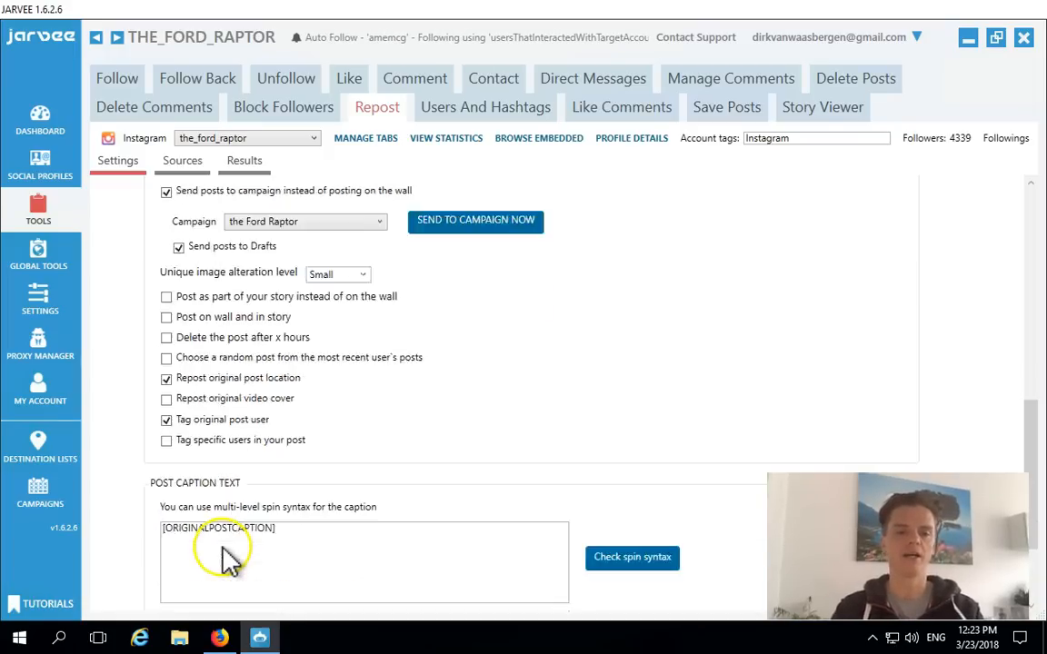
{"action": "scroll", "coordinate": [232, 554], "scroll_direction": "down", "scroll_amount": 1}
{"action": "left_click", "coordinate": [186, 409]}
{"action": "left_click", "coordinate": [449, 512]}
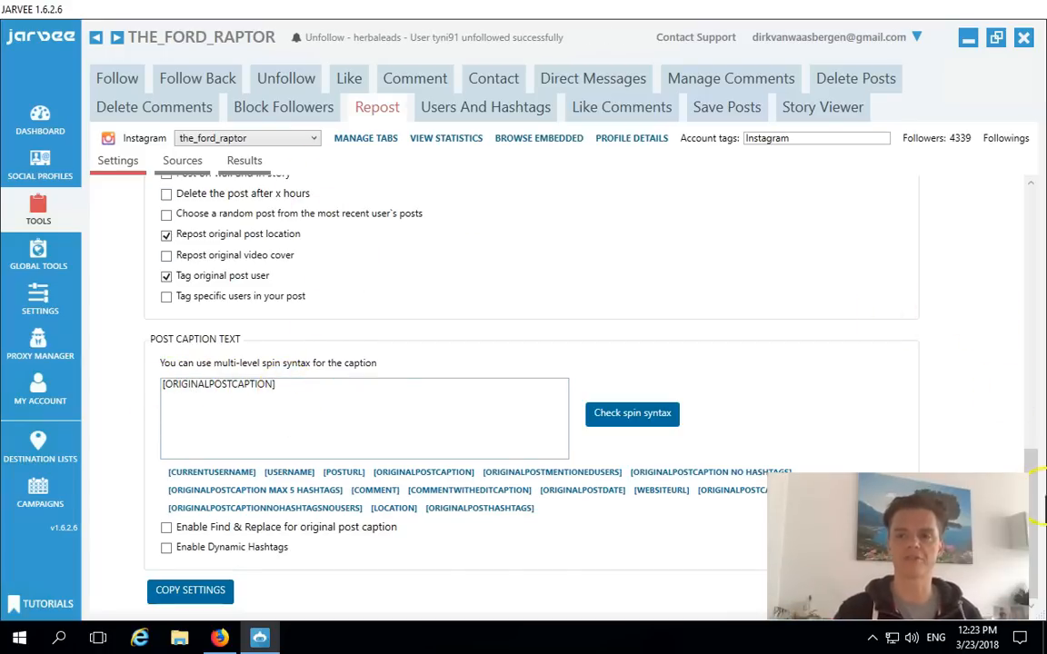
{"action": "left_click_drag", "start_coordinate": [1033, 465], "coordinate": [1033, 349]}
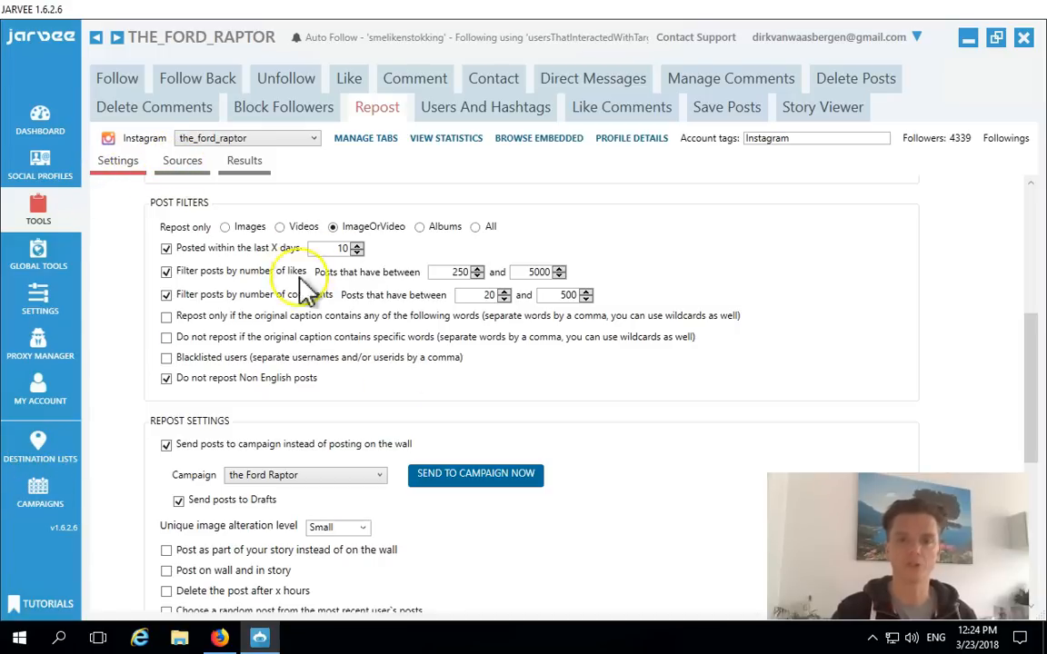
In the Repost sources, lower the rank of the specific user addoffroad to 6
{"action": "left_click", "coordinate": [176, 167]}
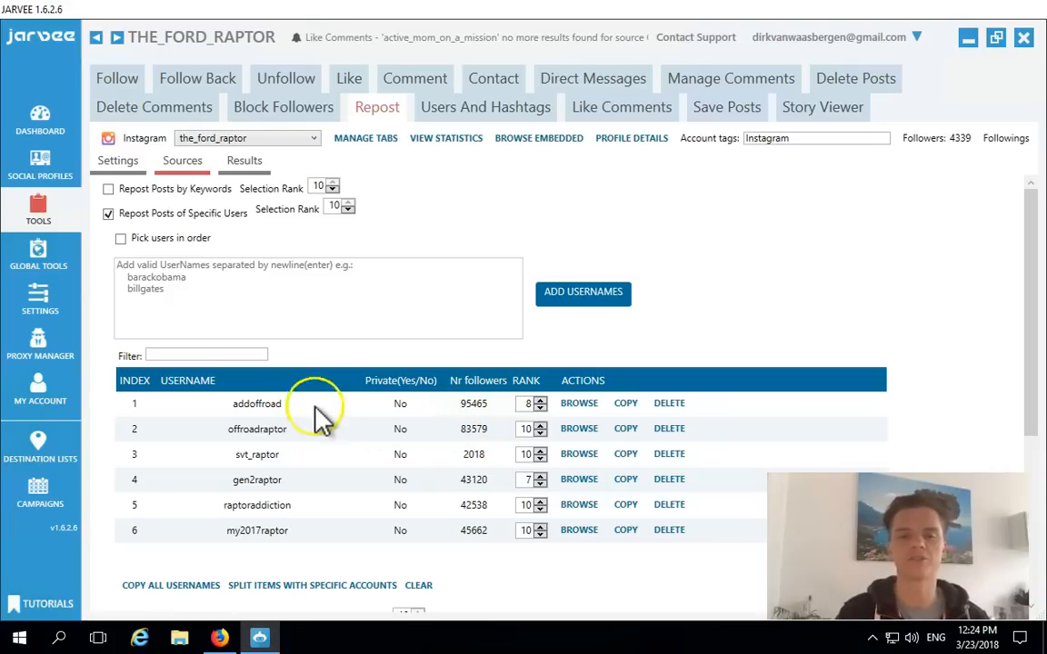
{"action": "left_click", "coordinate": [540, 408]}
{"action": "left_click", "coordinate": [539, 409]}
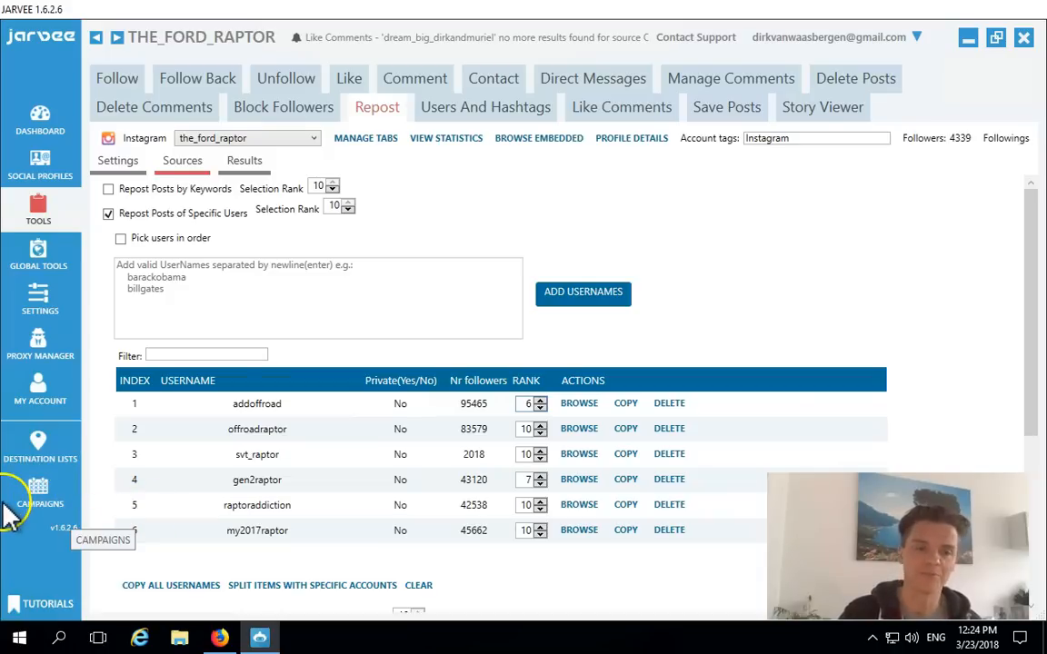
Add a new standard campaign after viewing the existing campaigns and destination lists
{"action": "left_click", "coordinate": [38, 495]}
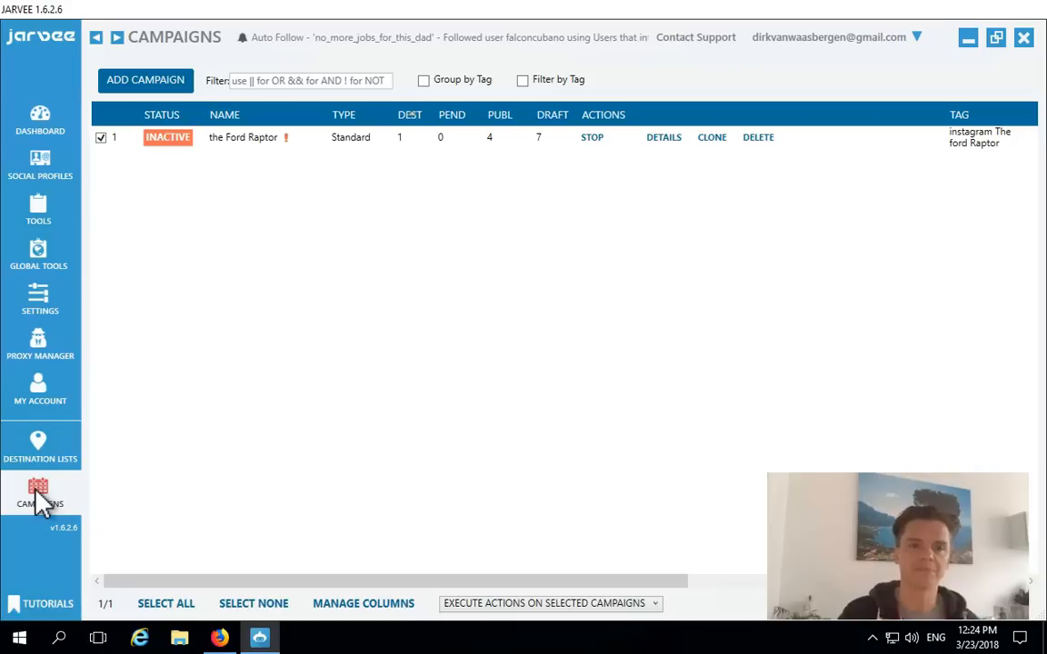
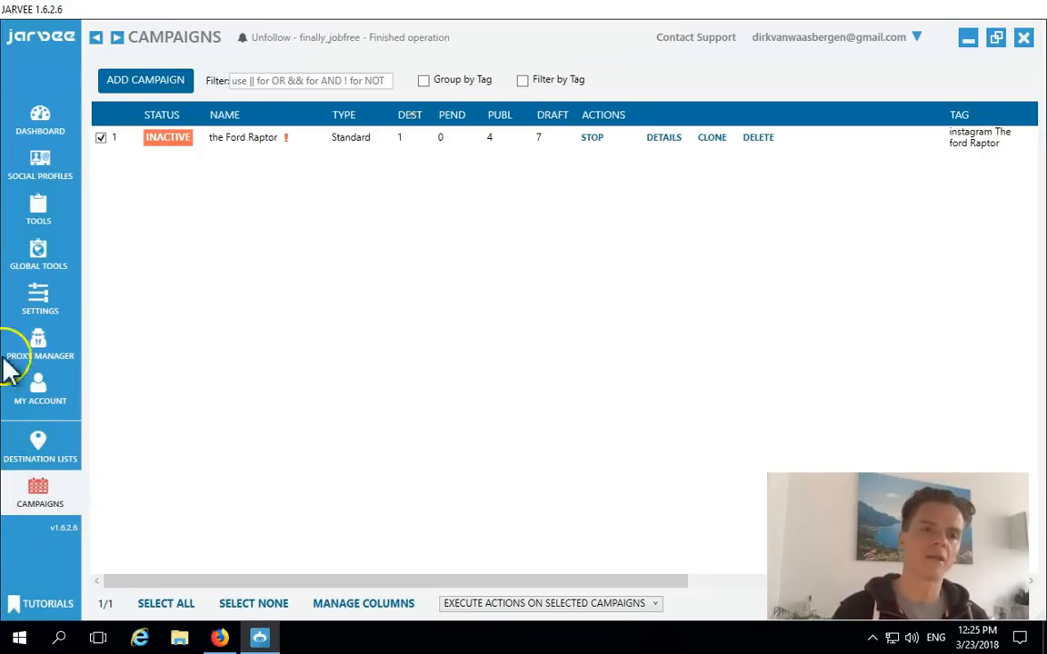
{"action": "left_click", "coordinate": [32, 452]}
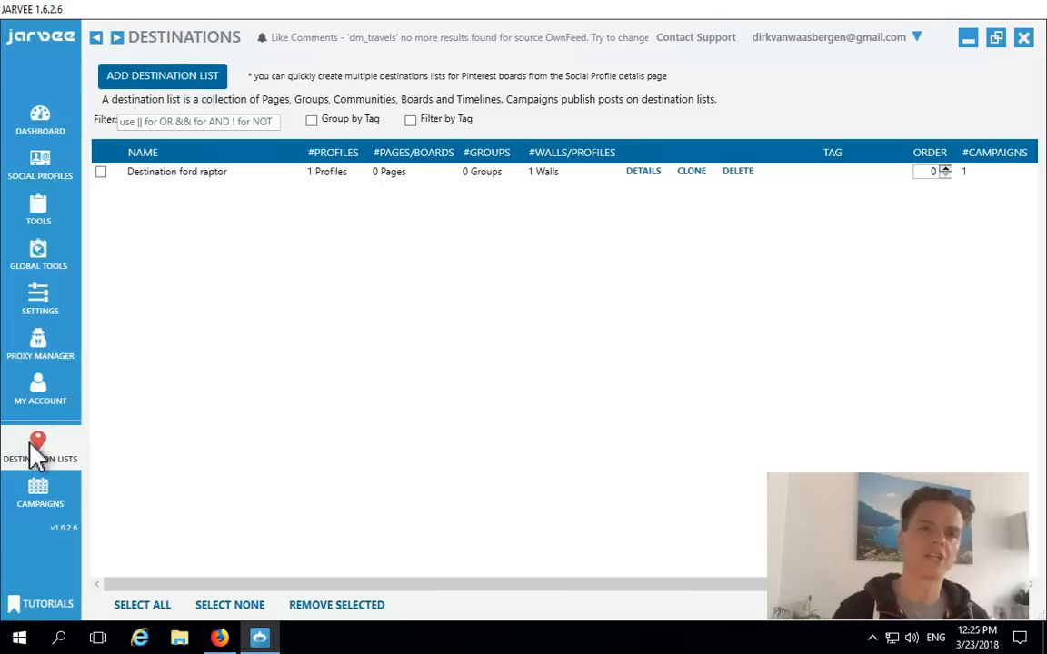
{"action": "left_click", "coordinate": [26, 491]}
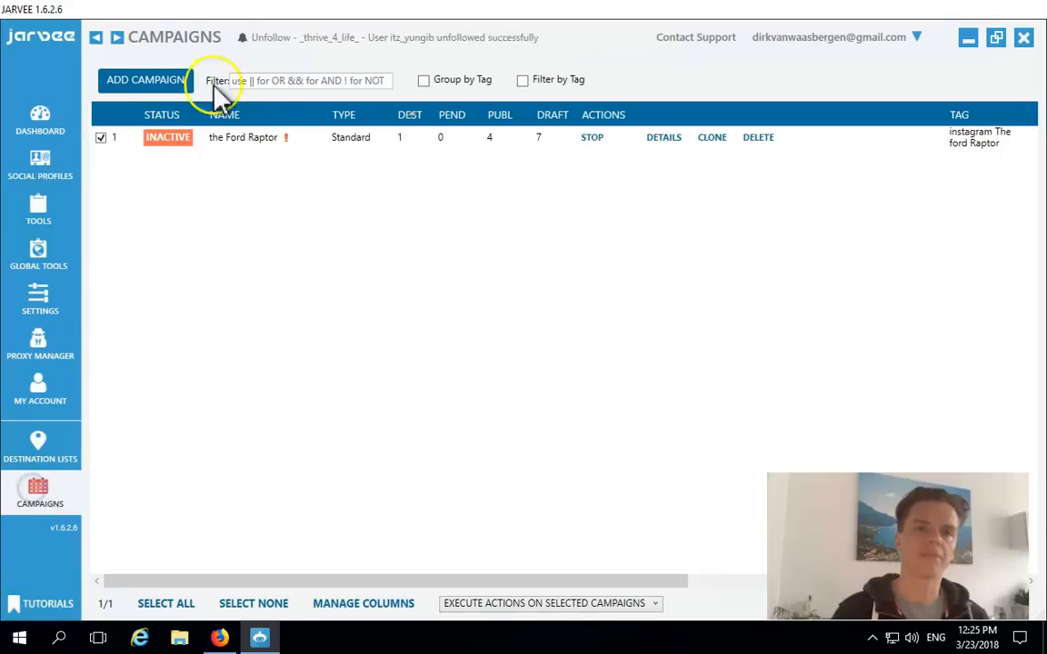
{"action": "left_click", "coordinate": [148, 80]}
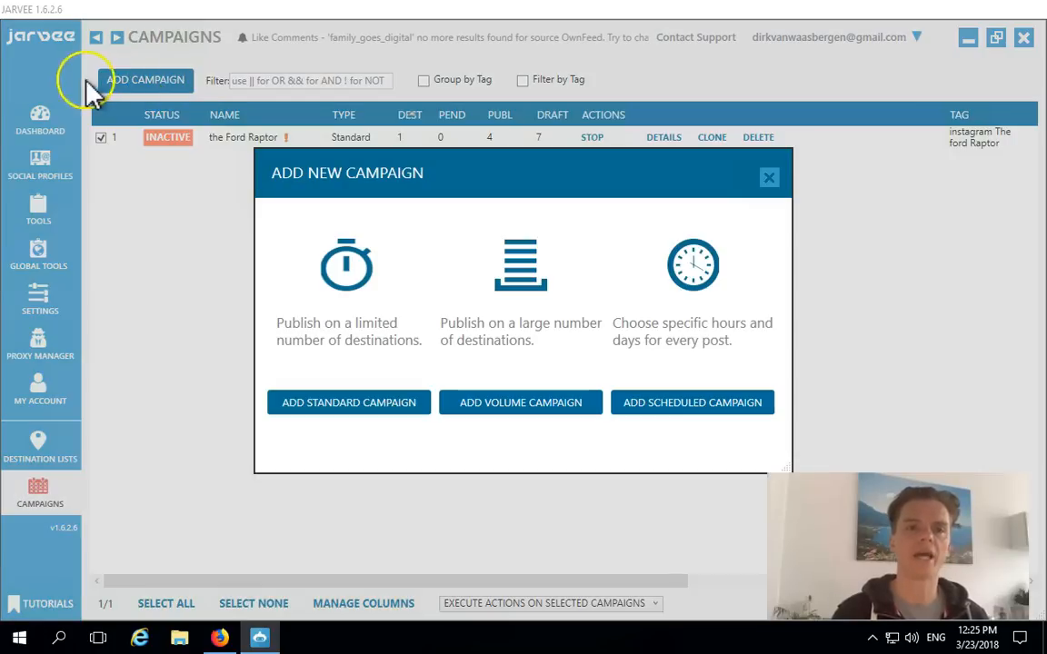
{"action": "left_click", "coordinate": [358, 411]}
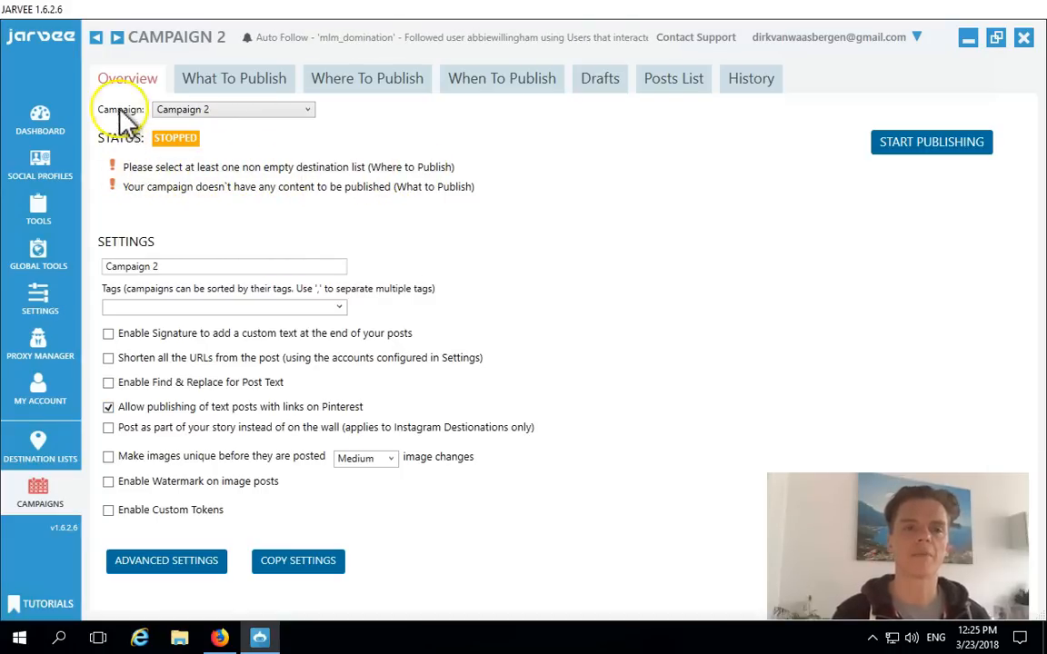
{"action": "left_click", "coordinate": [236, 110]}
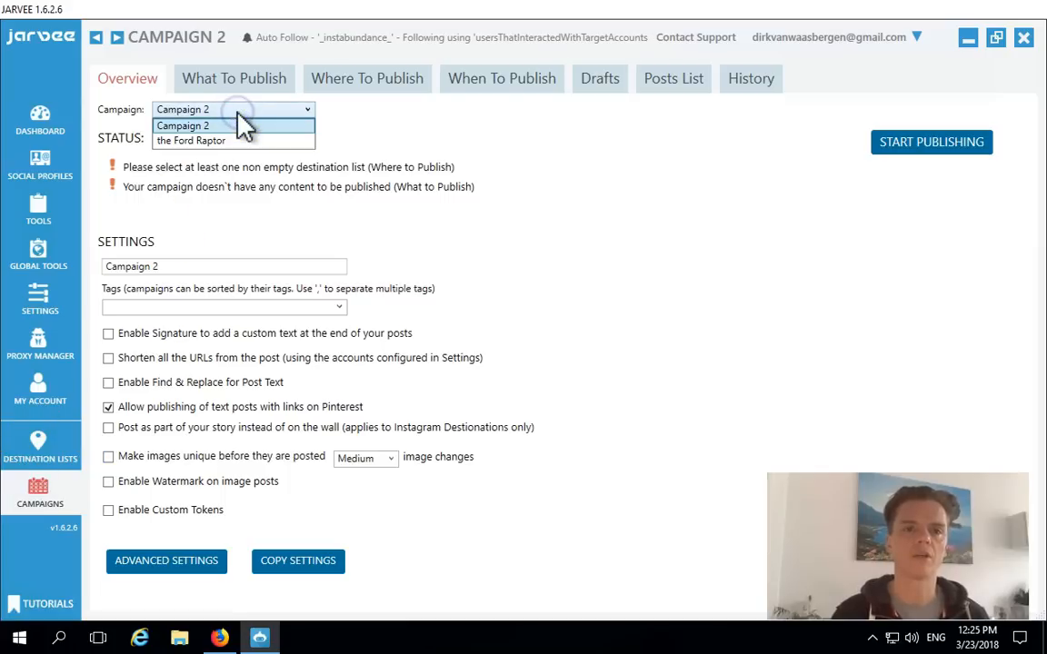
{"action": "left_click", "coordinate": [252, 108]}
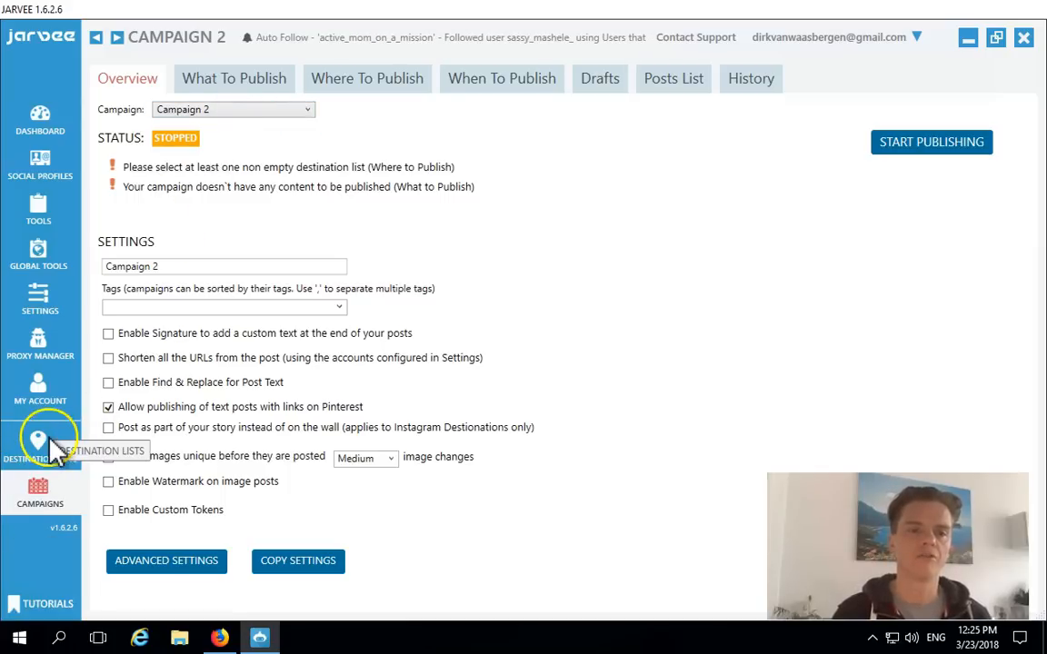
Add a new destination list and select the corporate_is_history Instagram profile for it
{"action": "left_click", "coordinate": [40, 445]}
{"action": "left_click", "coordinate": [27, 454]}
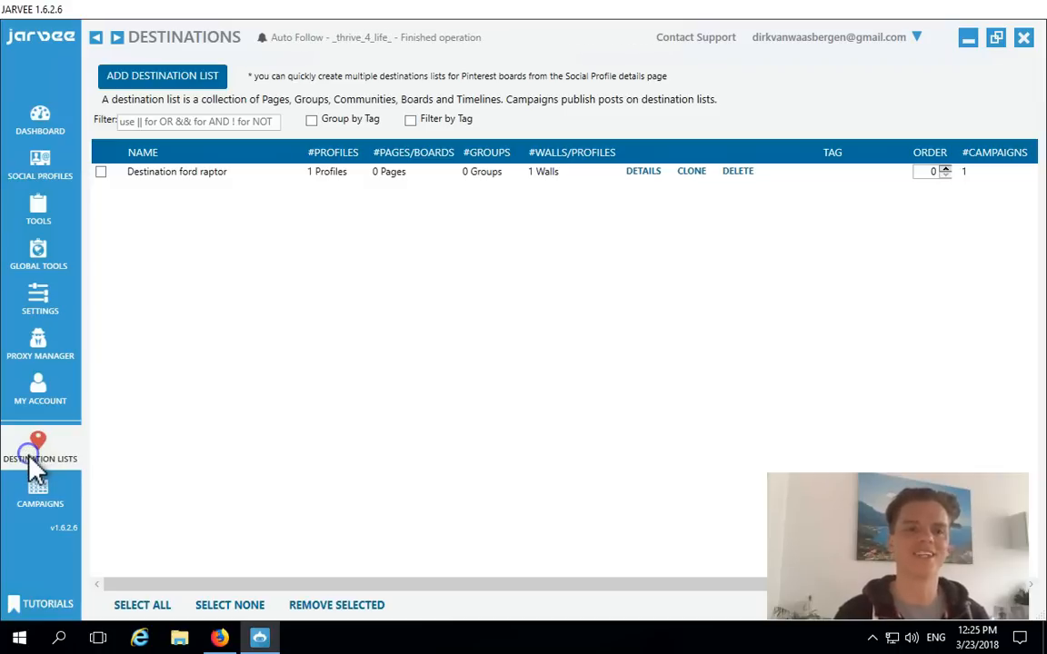
{"action": "left_click", "coordinate": [144, 84]}
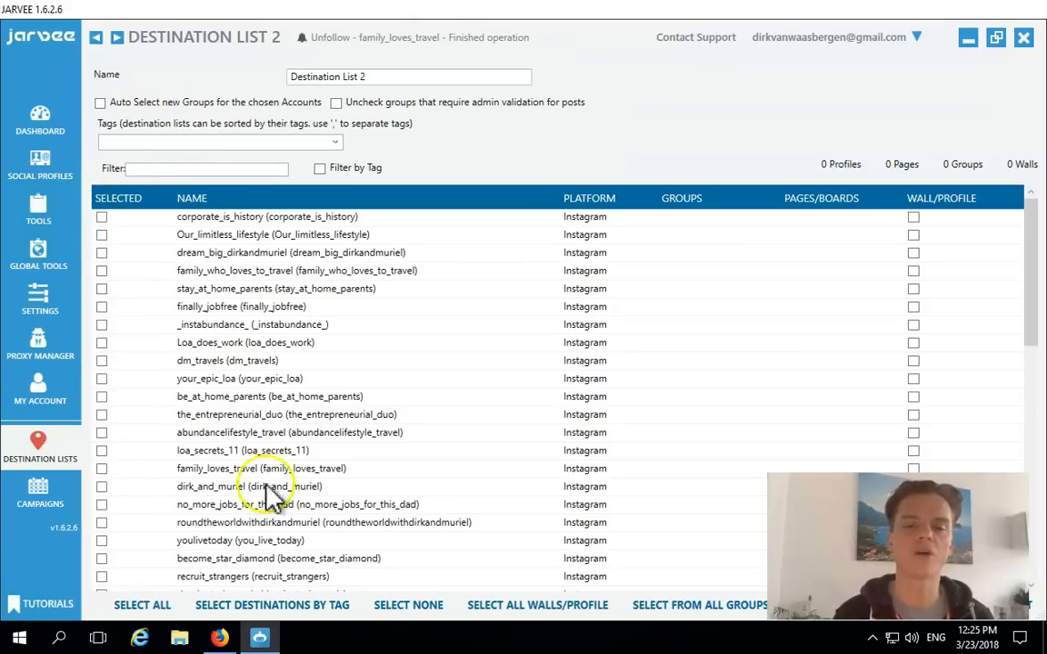
{"action": "left_click", "coordinate": [102, 218]}
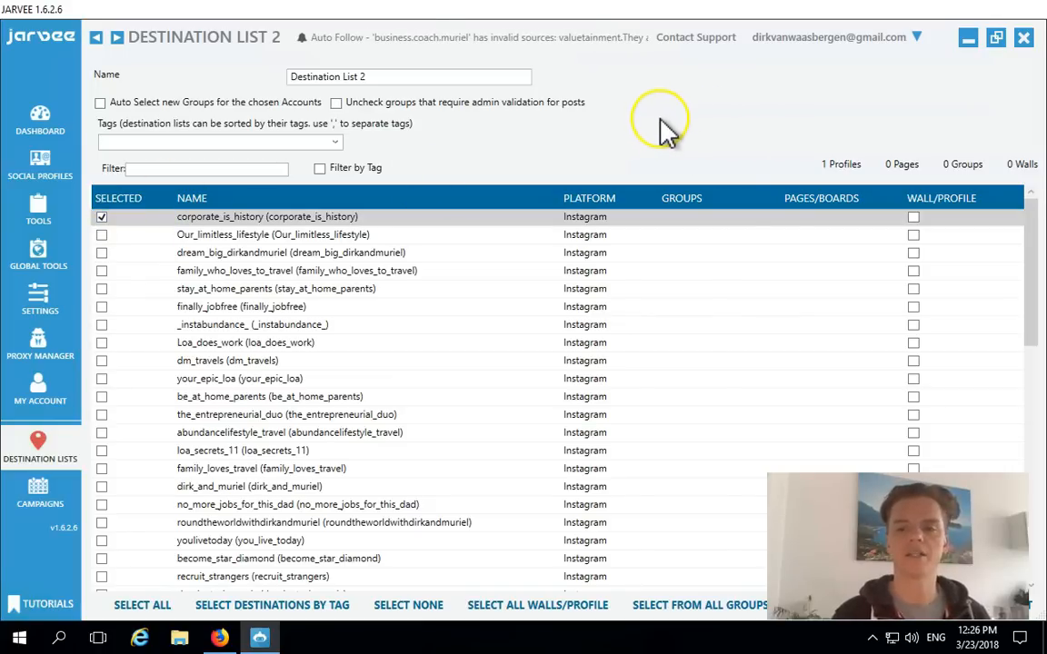
{"action": "left_click_drag", "start_coordinate": [1031, 299], "coordinate": [1021, 215]}
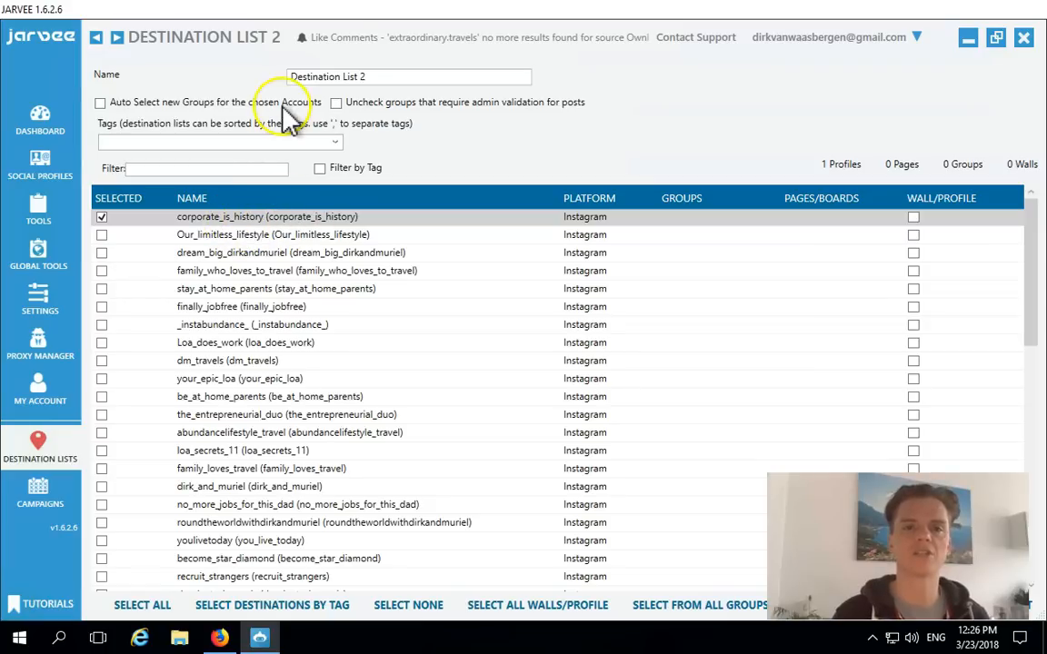
Rename the new destination list as "corporate test"
{"action": "left_click", "coordinate": [405, 74]}
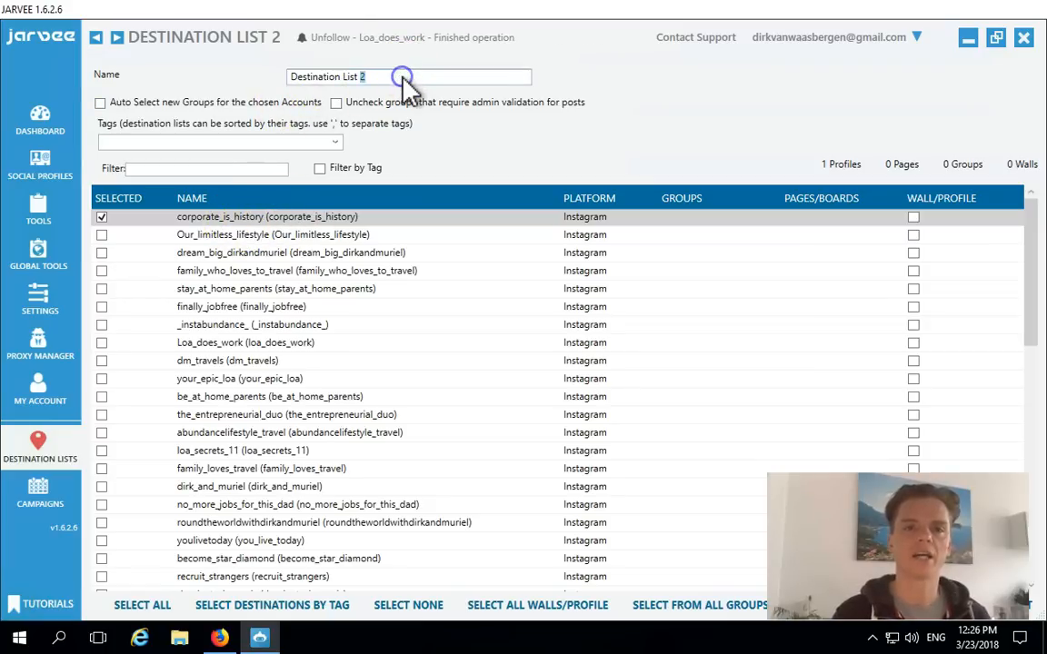
{"action": "triple_click", "coordinate": [289, 73]}
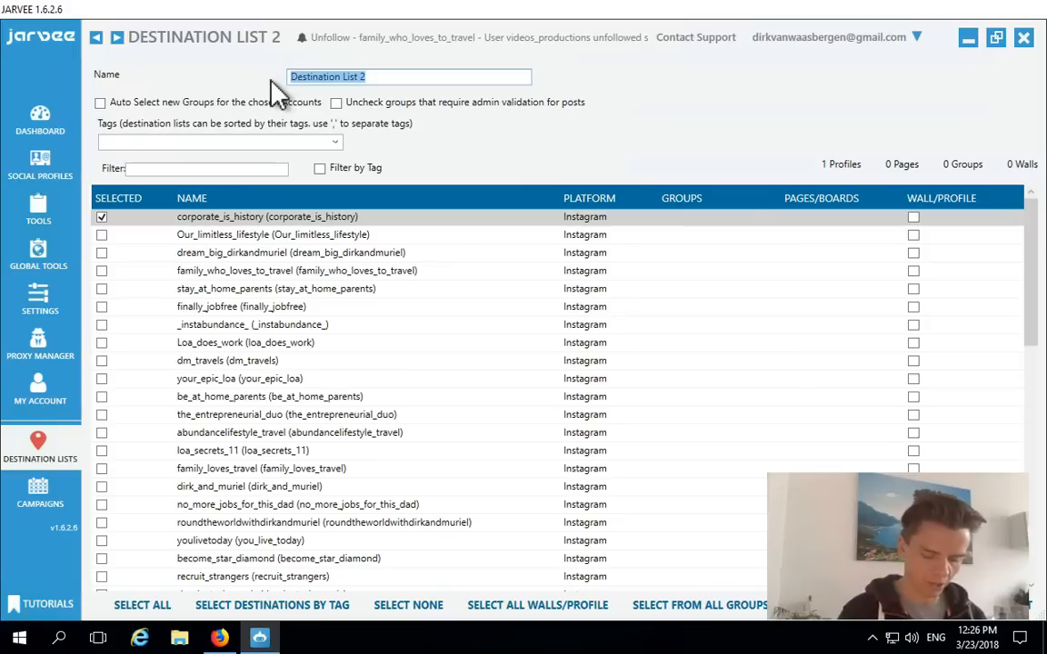
{"action": "type", "text": "corporat"}
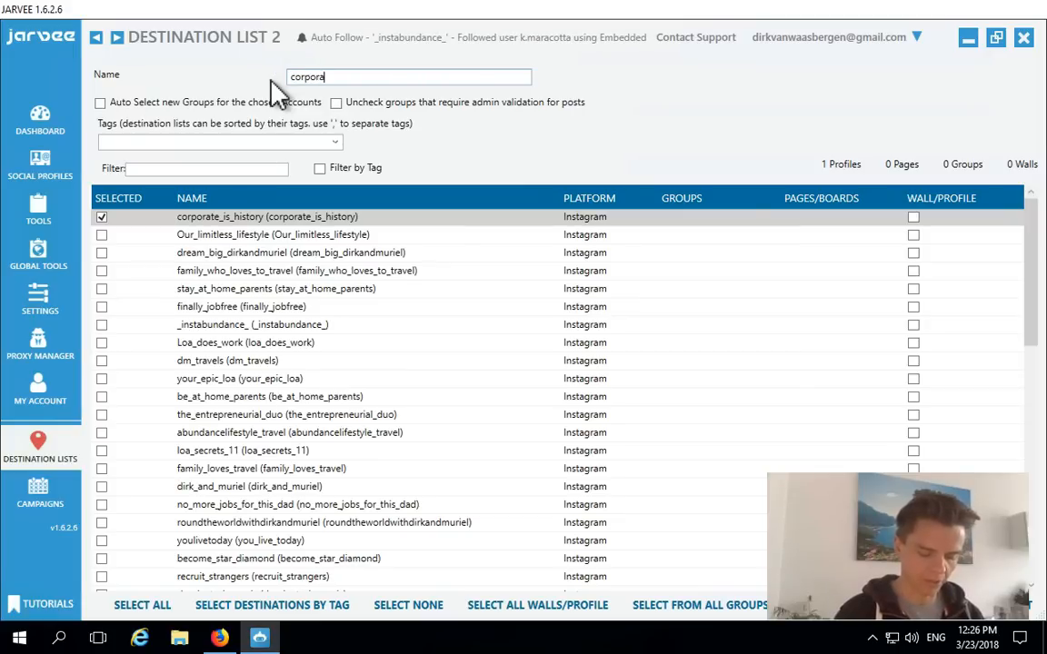
{"action": "type", "text": "e test"}
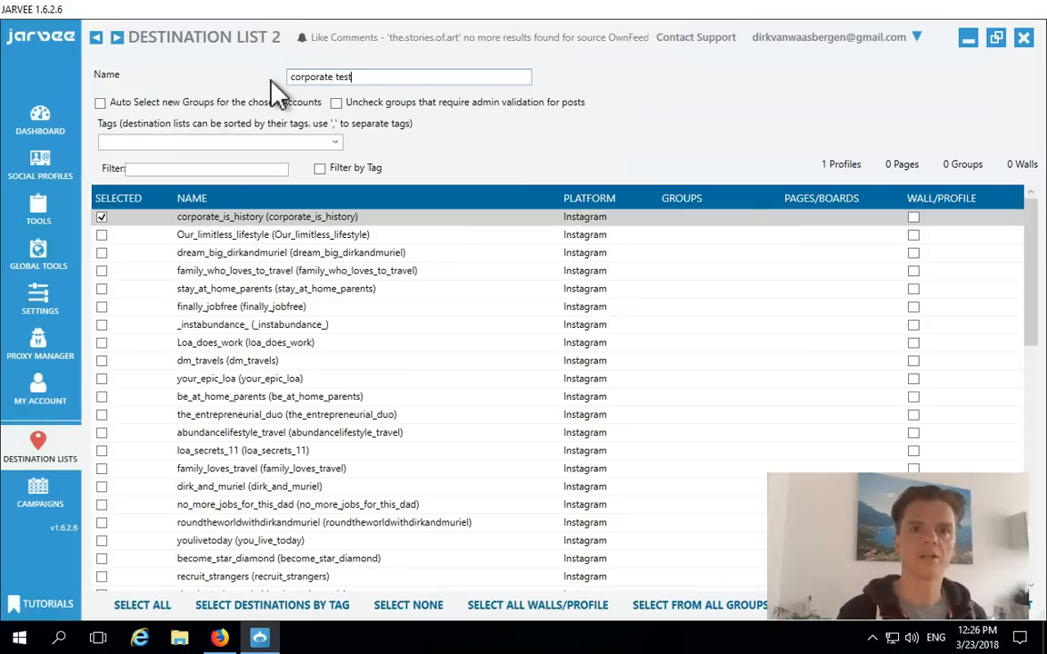
{"action": "left_click", "coordinate": [200, 82]}
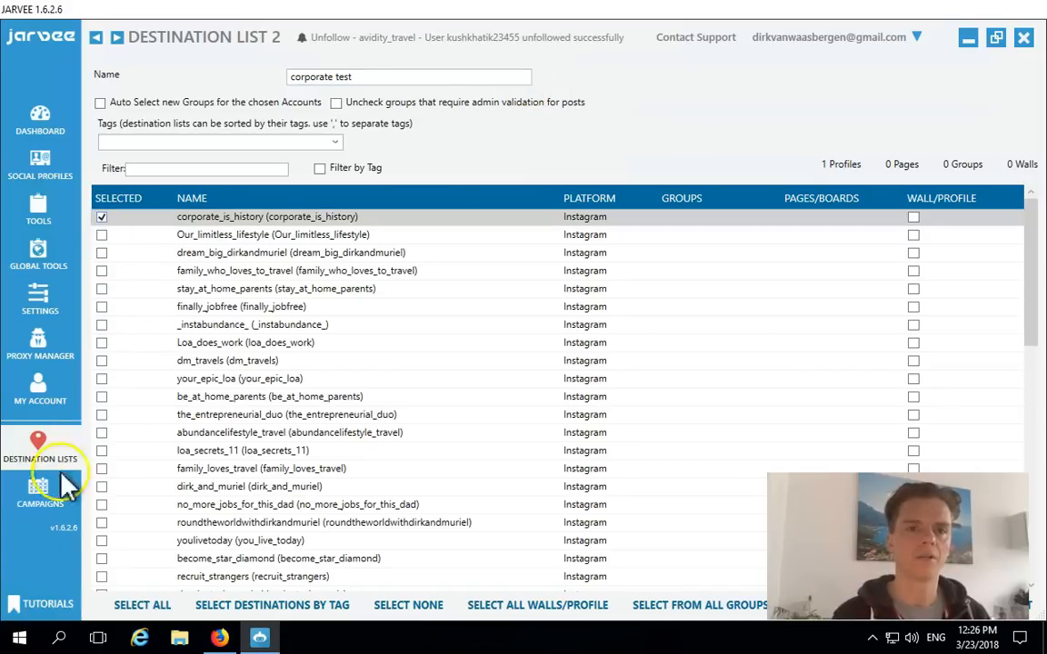
Open the details of Campaign 2, tag it ACTIVE and disable publishing of text posts with links on Pinterest
{"action": "left_click", "coordinate": [43, 502]}
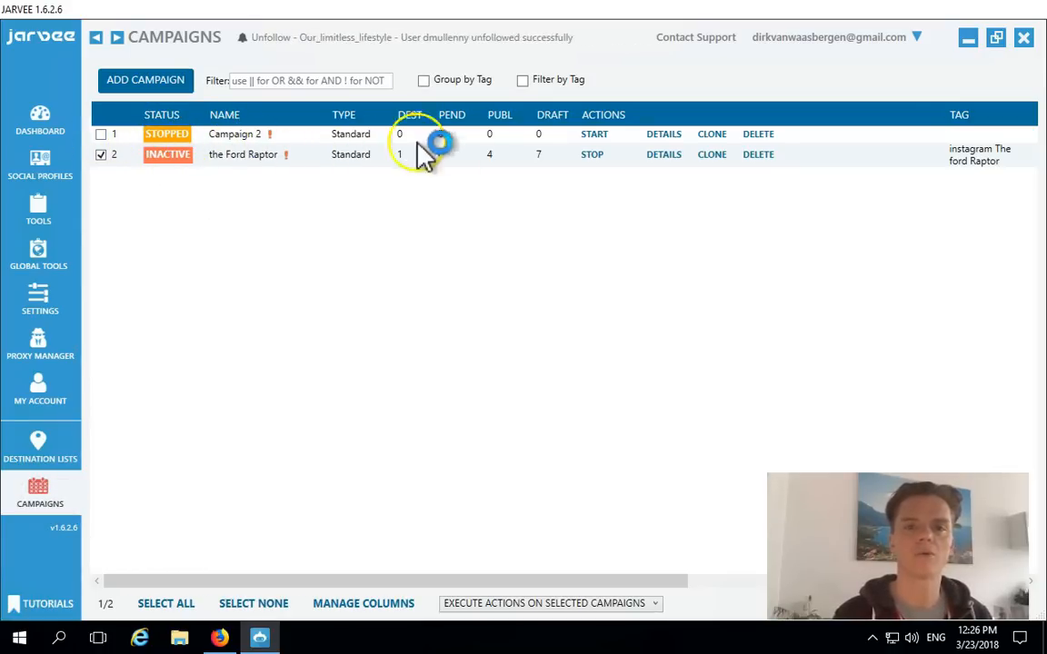
{"action": "left_click", "coordinate": [660, 136]}
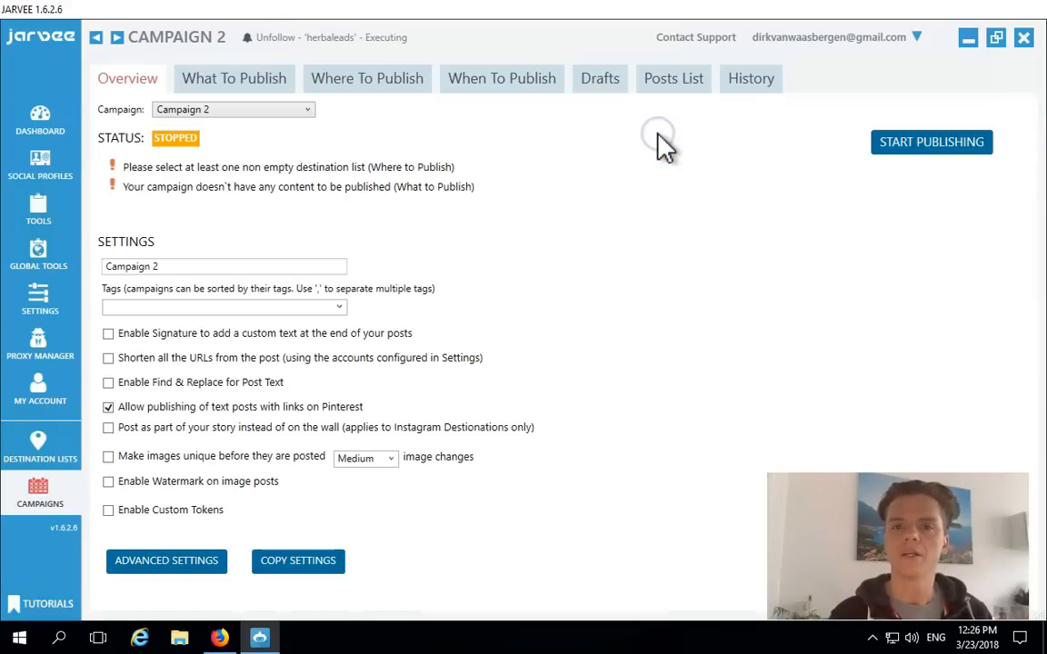
{"action": "left_click", "coordinate": [232, 110]}
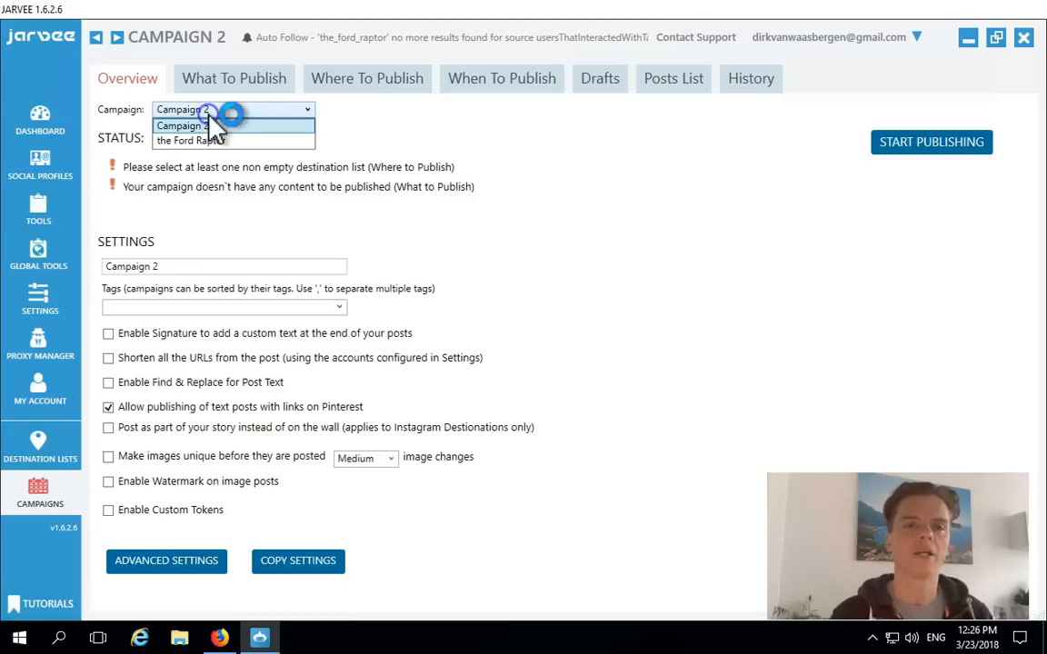
{"action": "left_click", "coordinate": [375, 136]}
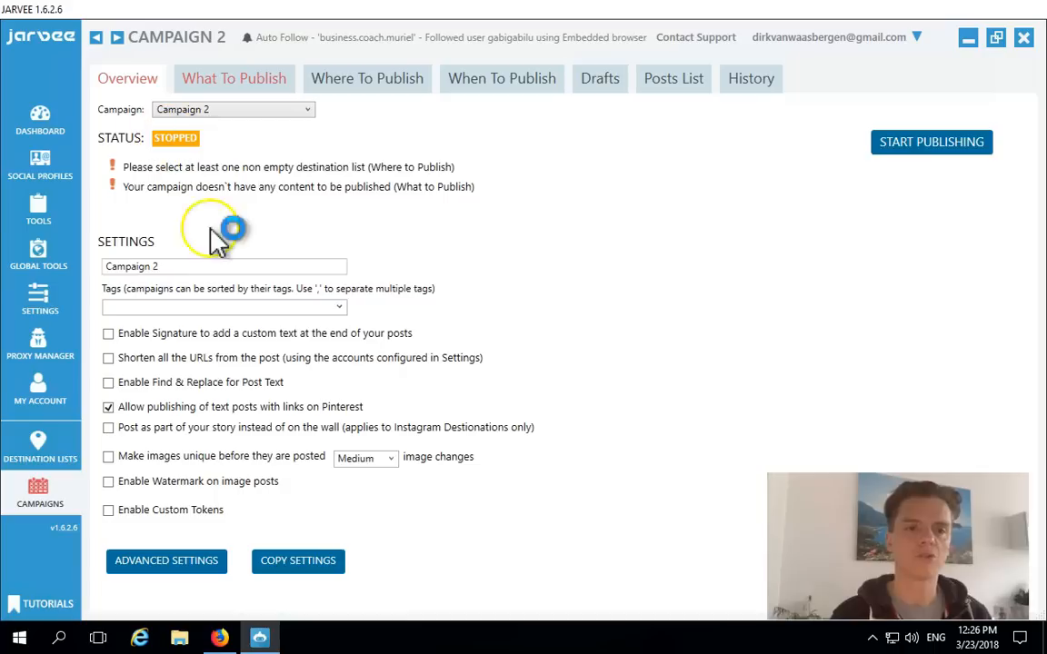
{"action": "left_click", "coordinate": [169, 266]}
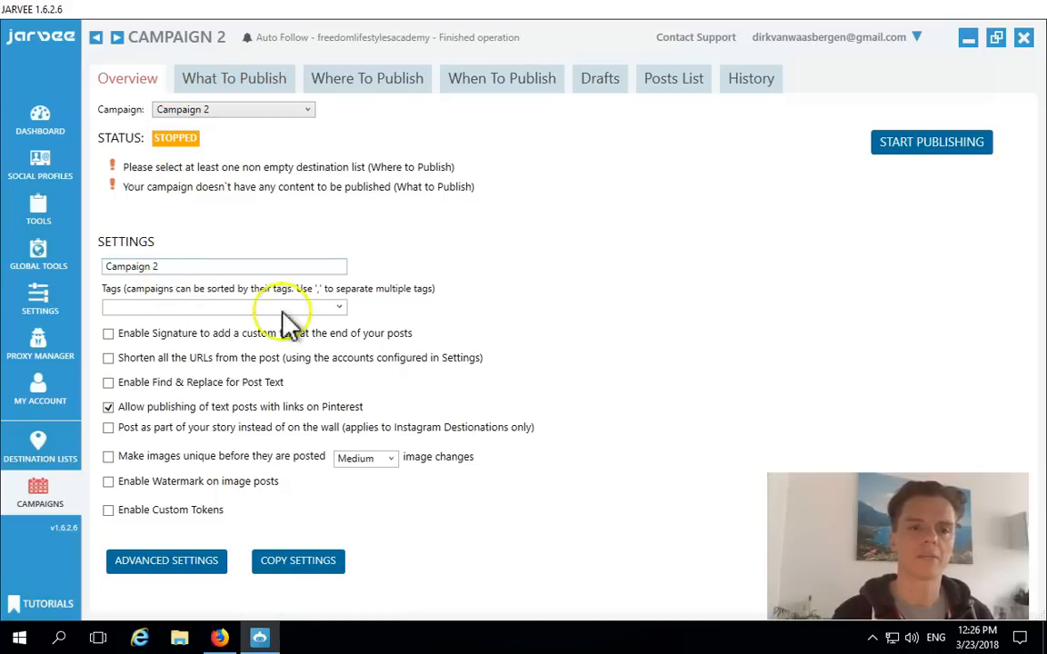
{"action": "left_click", "coordinate": [337, 309]}
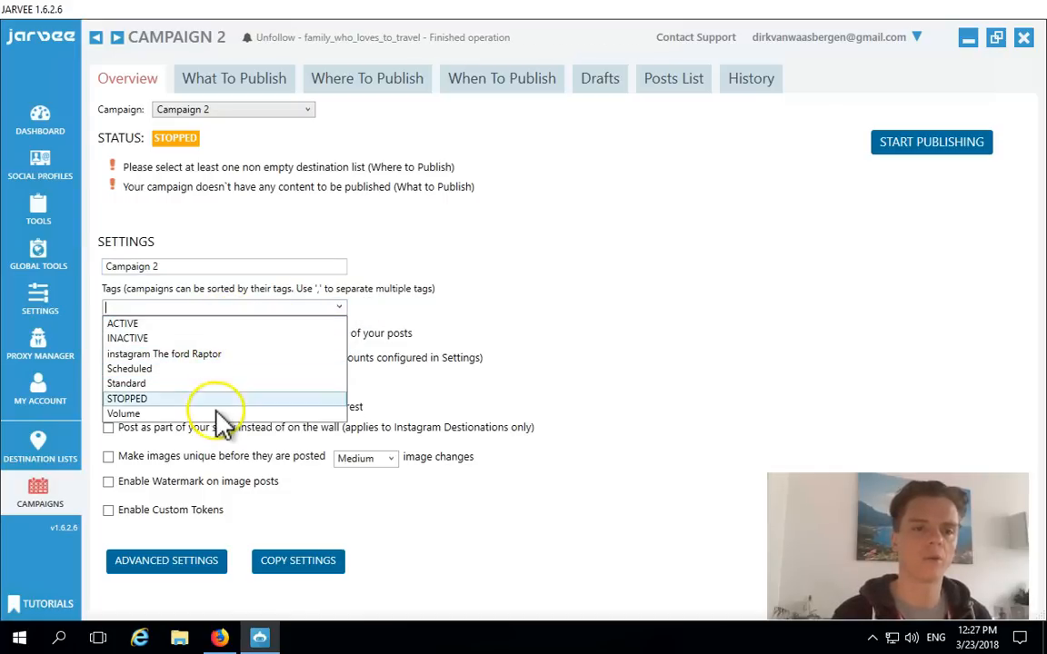
{"action": "left_click", "coordinate": [205, 329]}
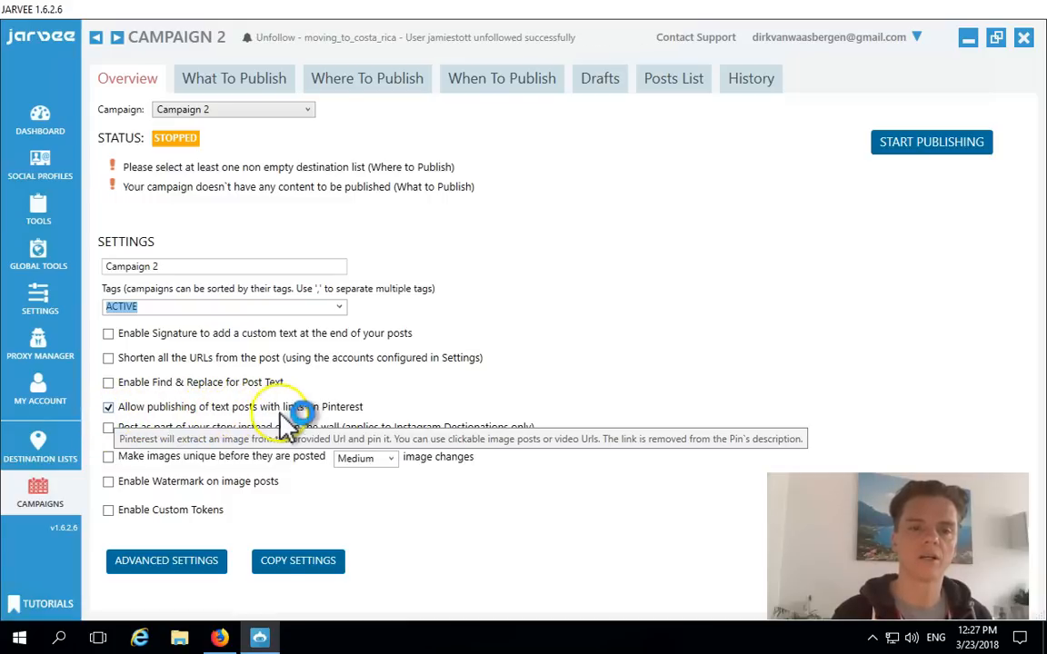
{"action": "double_click", "coordinate": [109, 407]}
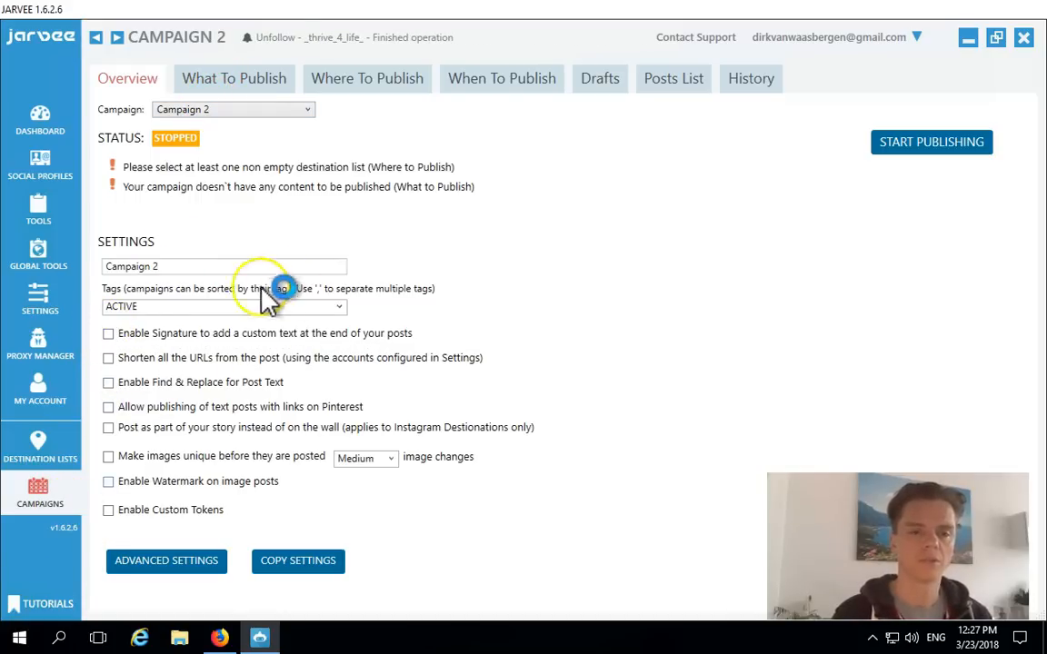
Switch to the Ford Raptor campaign and choose Small image changes for making images unique before posting
{"action": "left_click", "coordinate": [182, 109]}
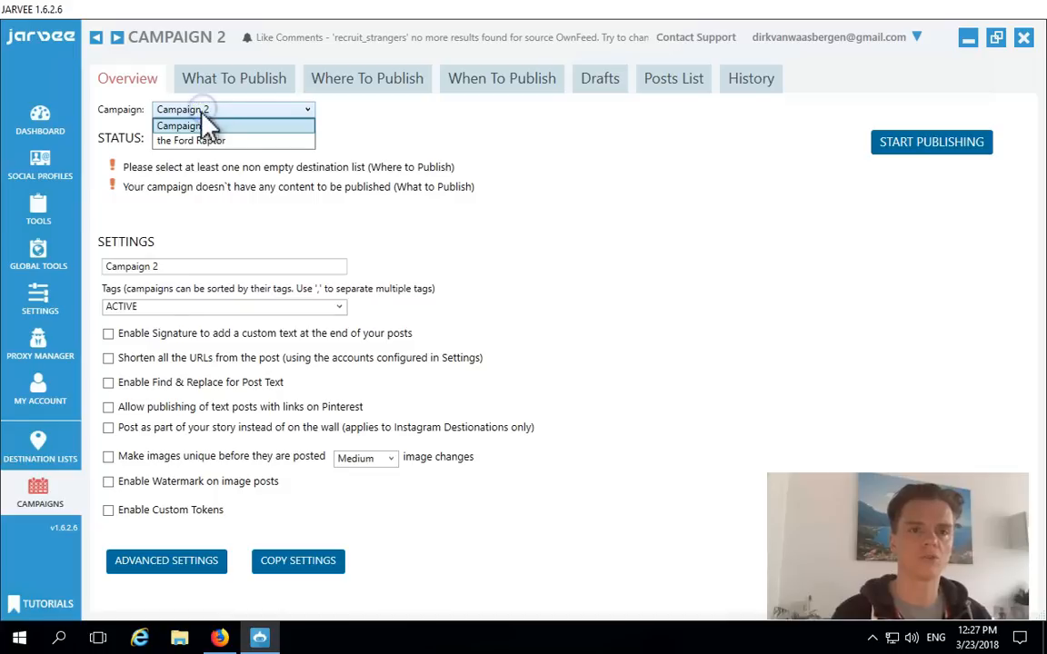
{"action": "left_click", "coordinate": [199, 142]}
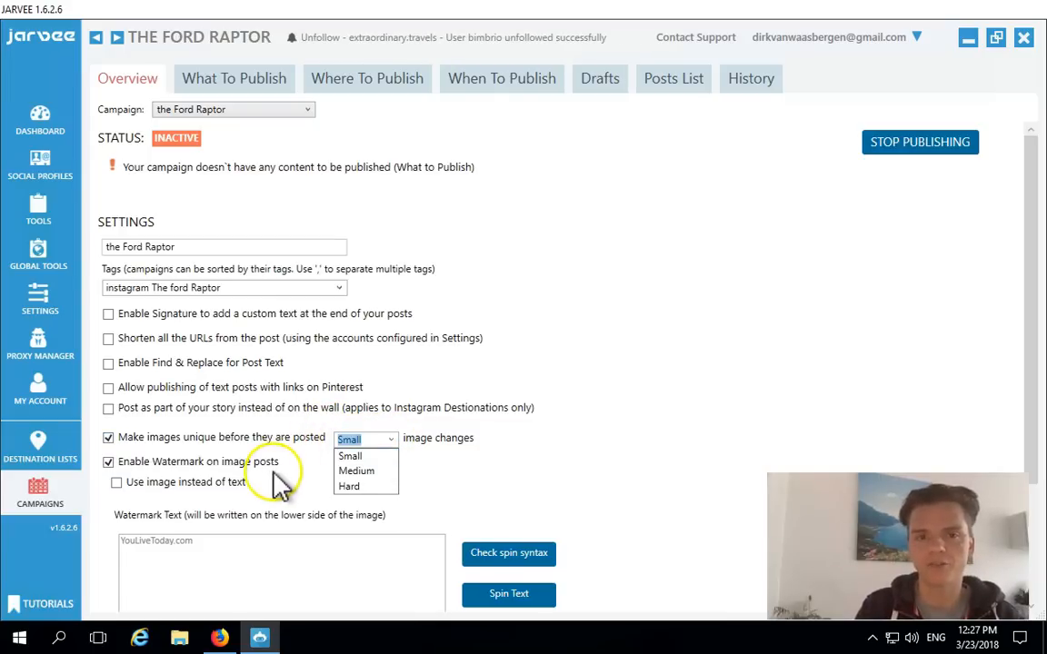
{"action": "left_click", "coordinate": [362, 458]}
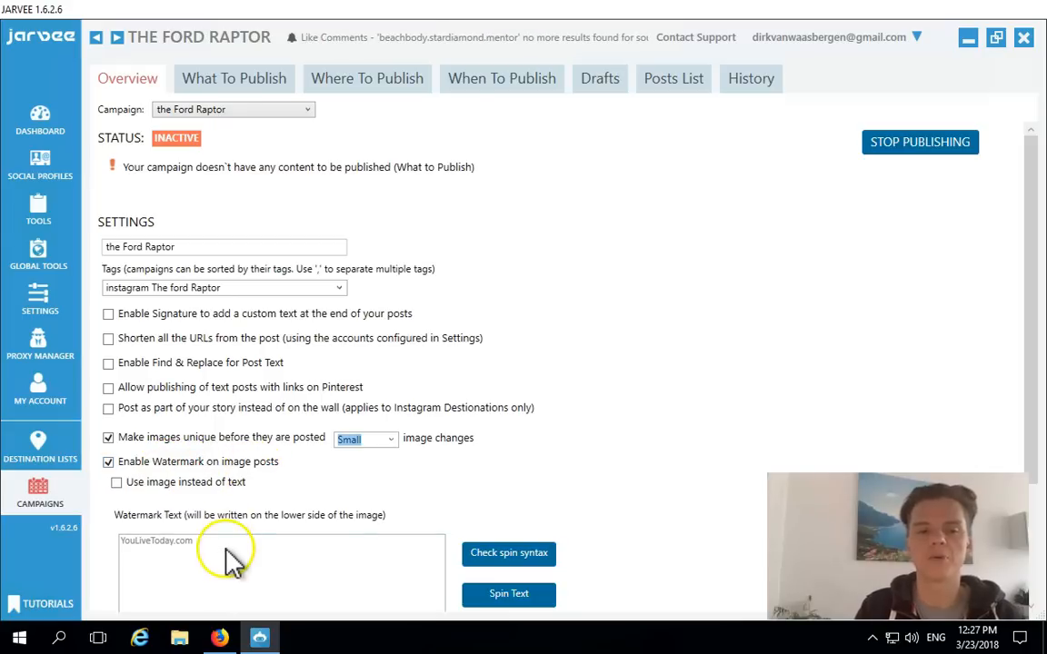
Position the Ford Raptor campaign's watermark at RightBottomCorner in white, and review the campaign's advanced settings
{"action": "scroll", "coordinate": [160, 558], "scroll_direction": "down", "scroll_amount": 3}
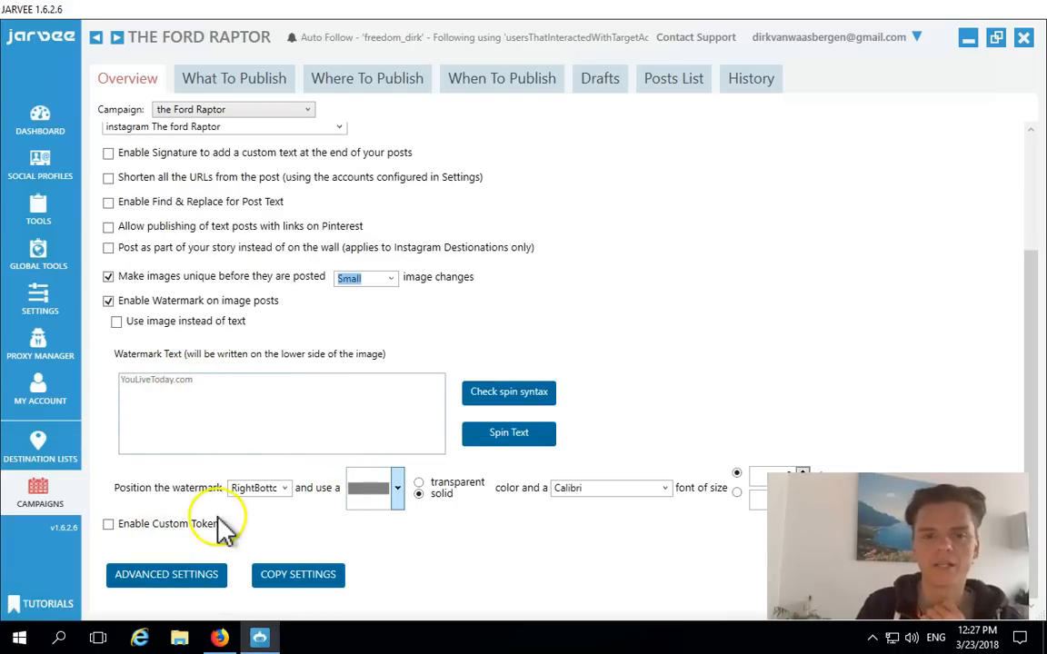
{"action": "left_click", "coordinate": [266, 489]}
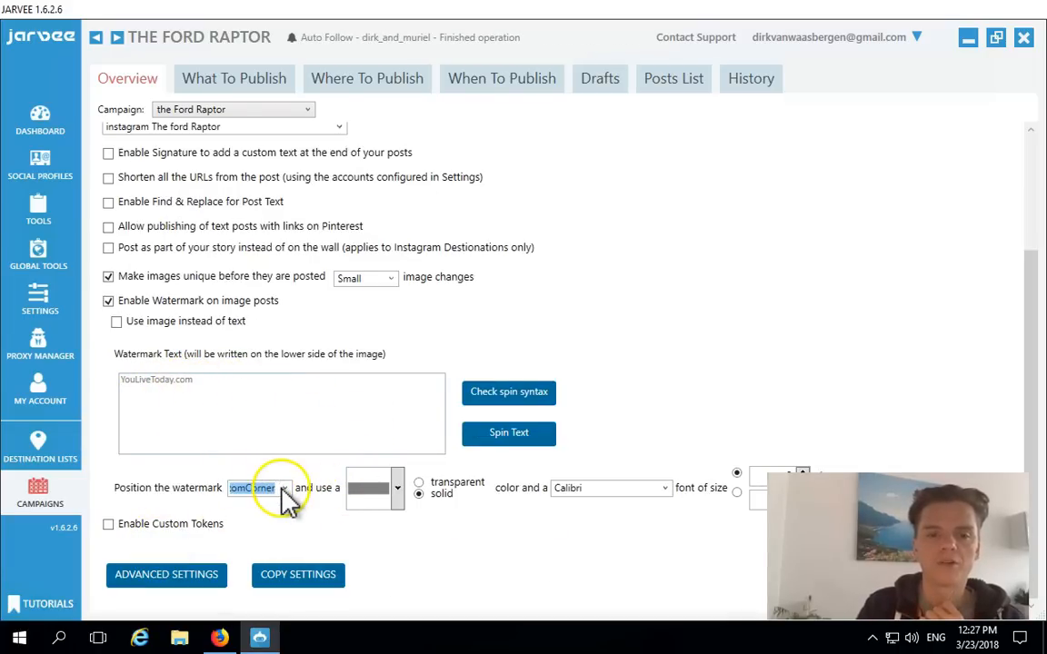
{"action": "left_click", "coordinate": [284, 490]}
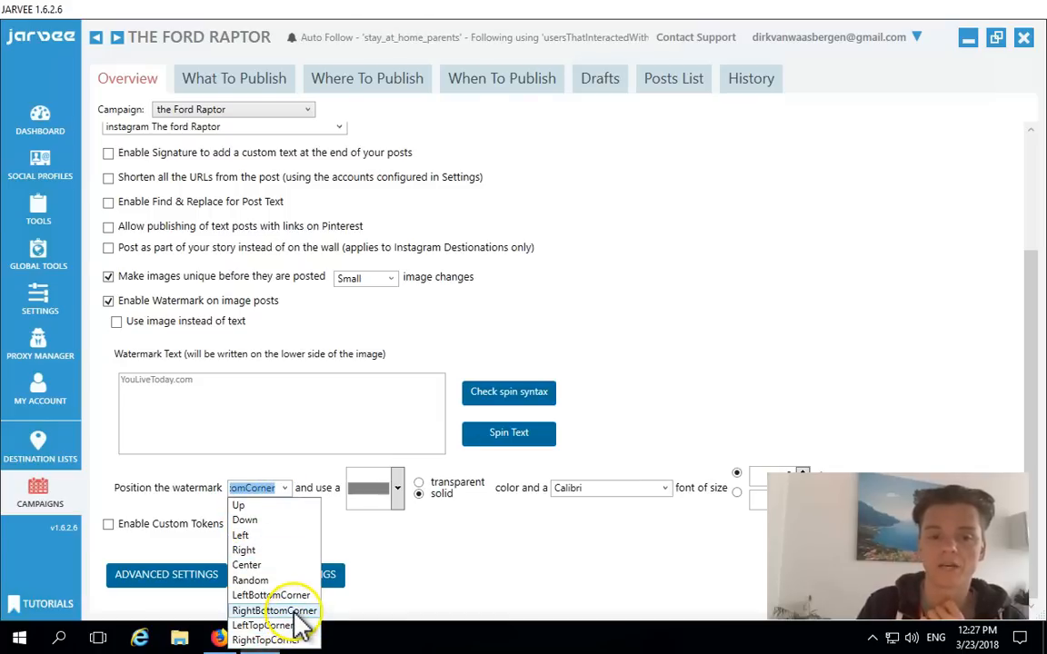
{"action": "left_click", "coordinate": [298, 612]}
{"action": "left_click", "coordinate": [397, 490]}
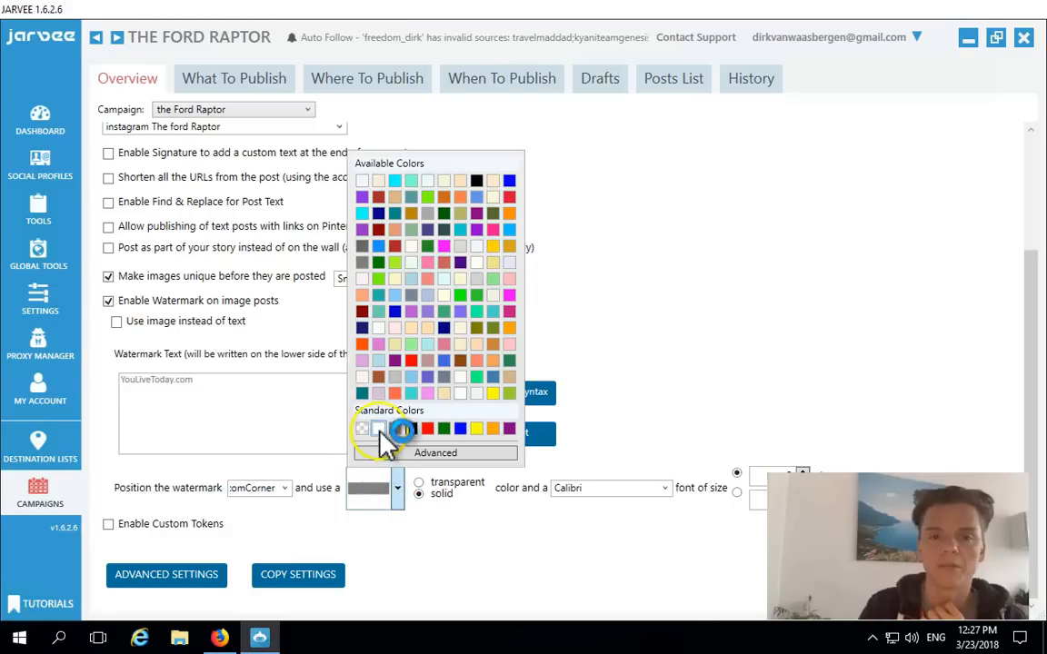
{"action": "left_click", "coordinate": [380, 430]}
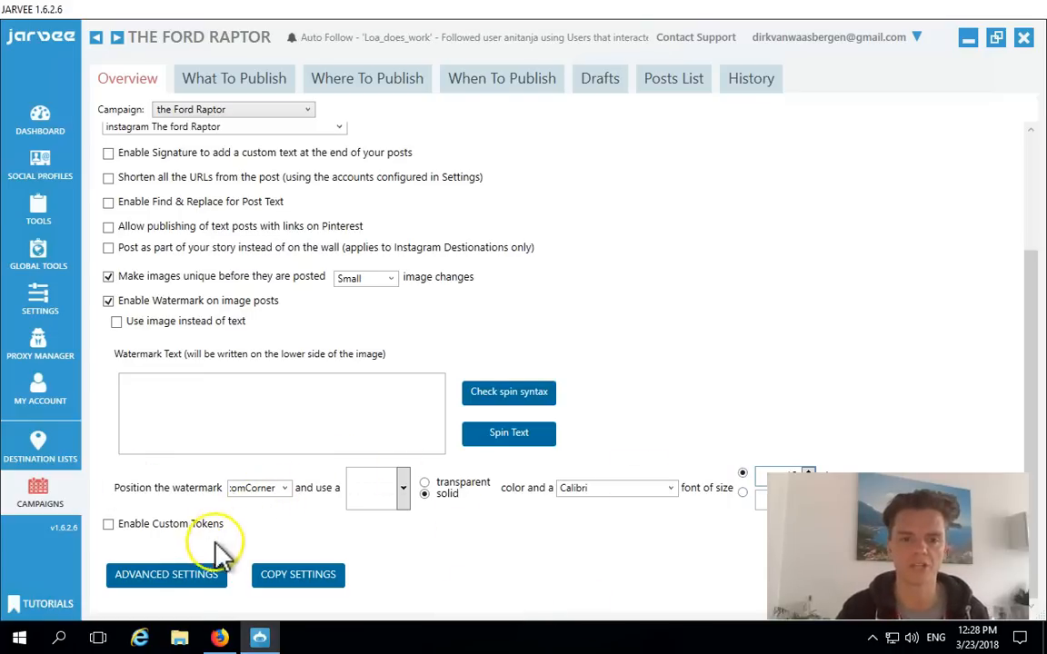
{"action": "left_click", "coordinate": [173, 582]}
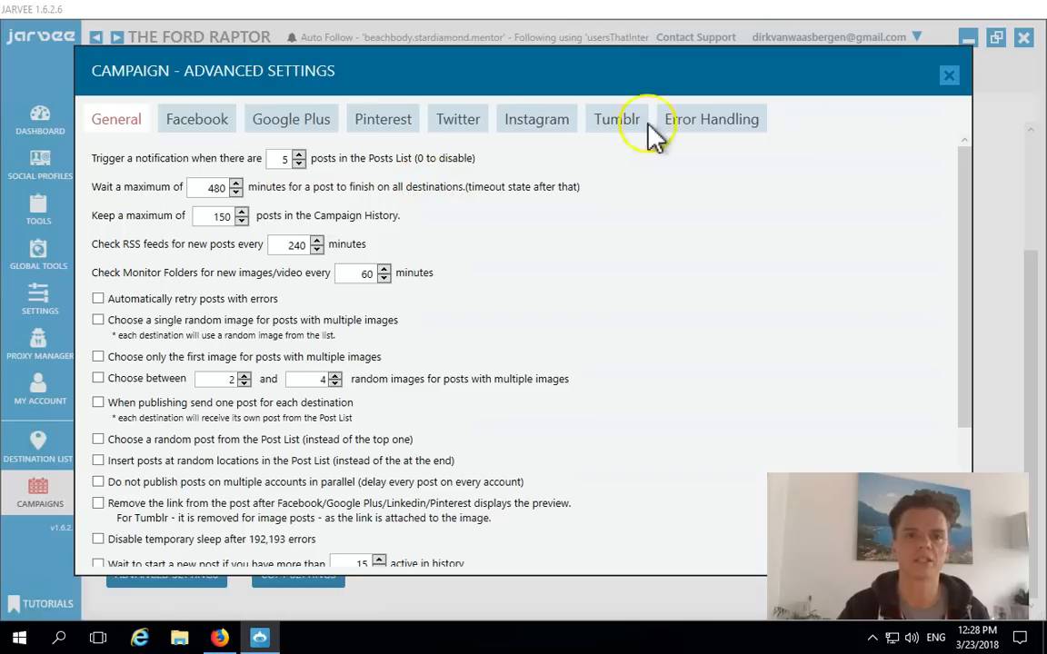
{"action": "left_click", "coordinate": [948, 75]}
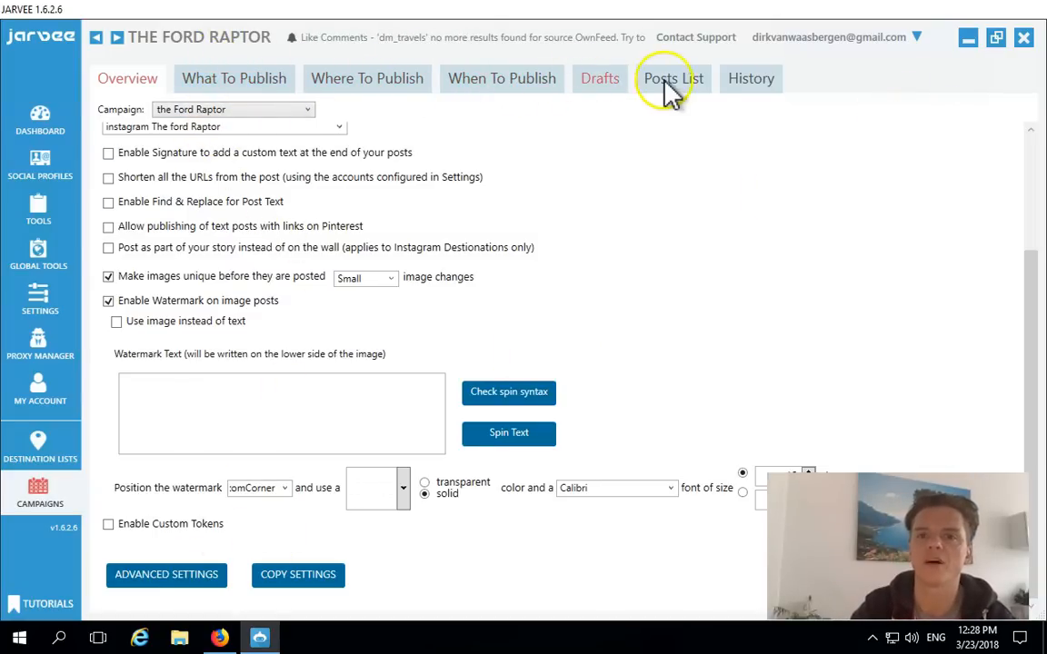
In the Ford Raptor campaign's drafts, preview the 2019 Chevy Silverado post's image and delete the last three drafts
{"action": "left_click", "coordinate": [596, 80]}
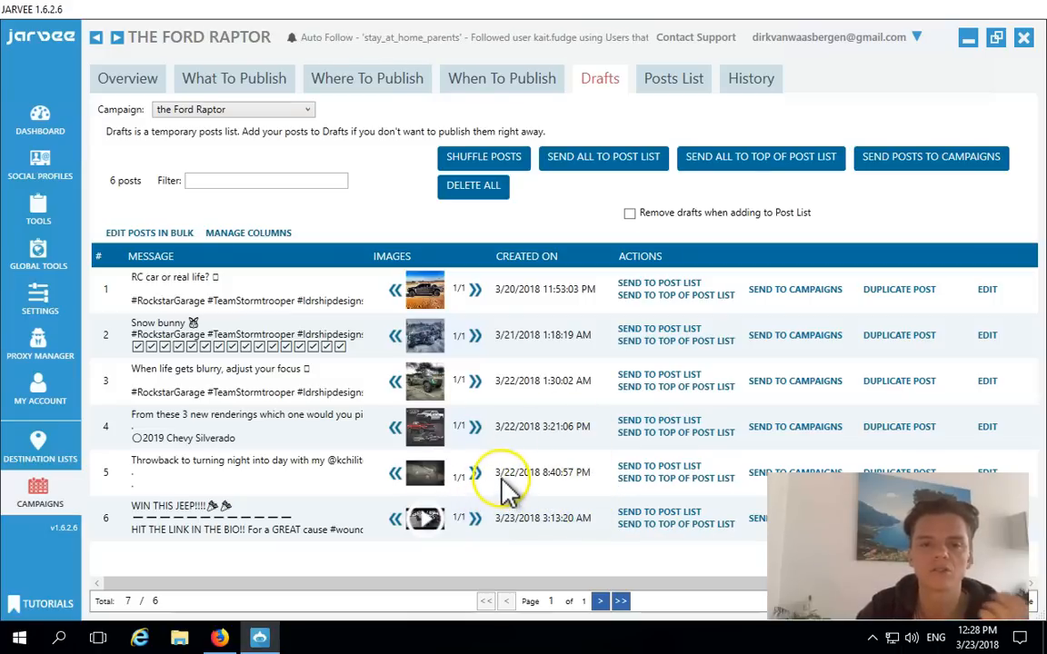
{"action": "left_click", "coordinate": [428, 429]}
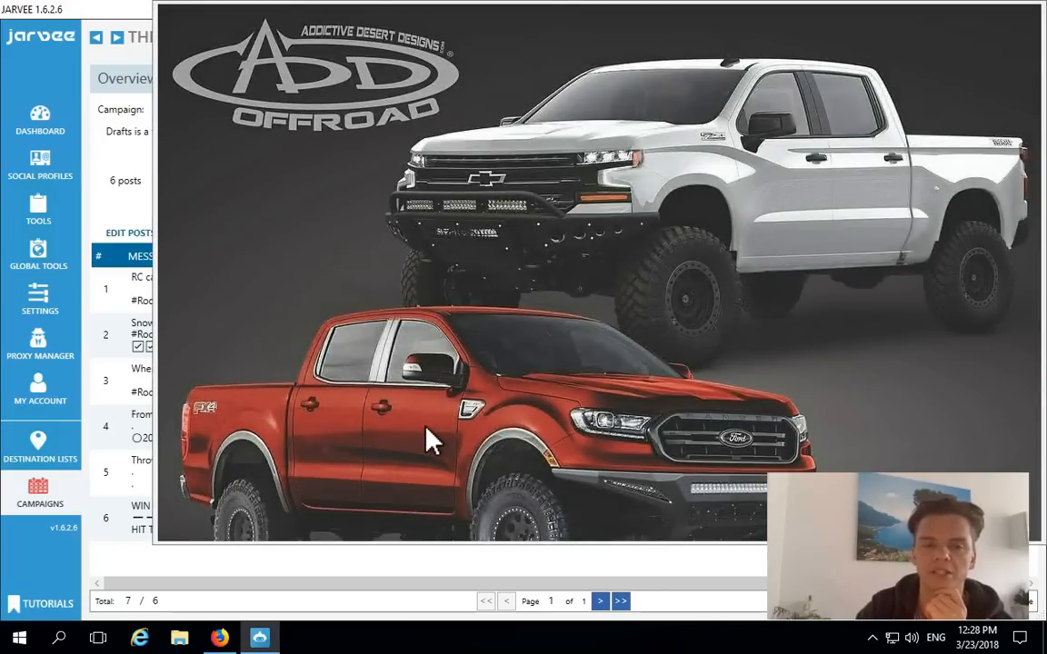
{"action": "left_click", "coordinate": [432, 441]}
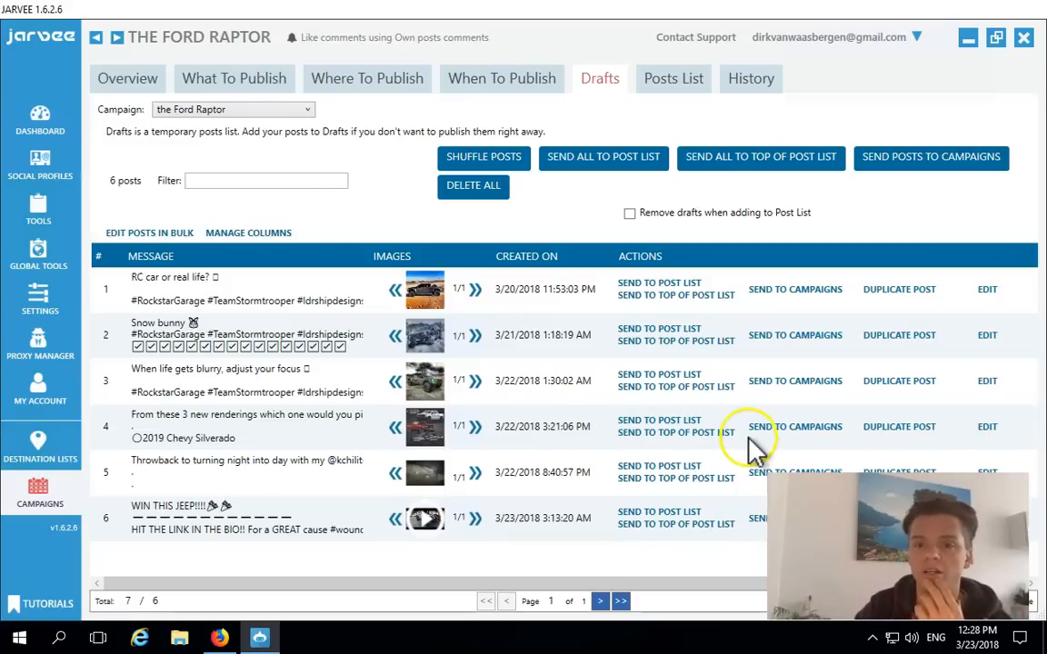
{"action": "left_click_drag", "start_coordinate": [789, 584], "coordinate": [903, 583]}
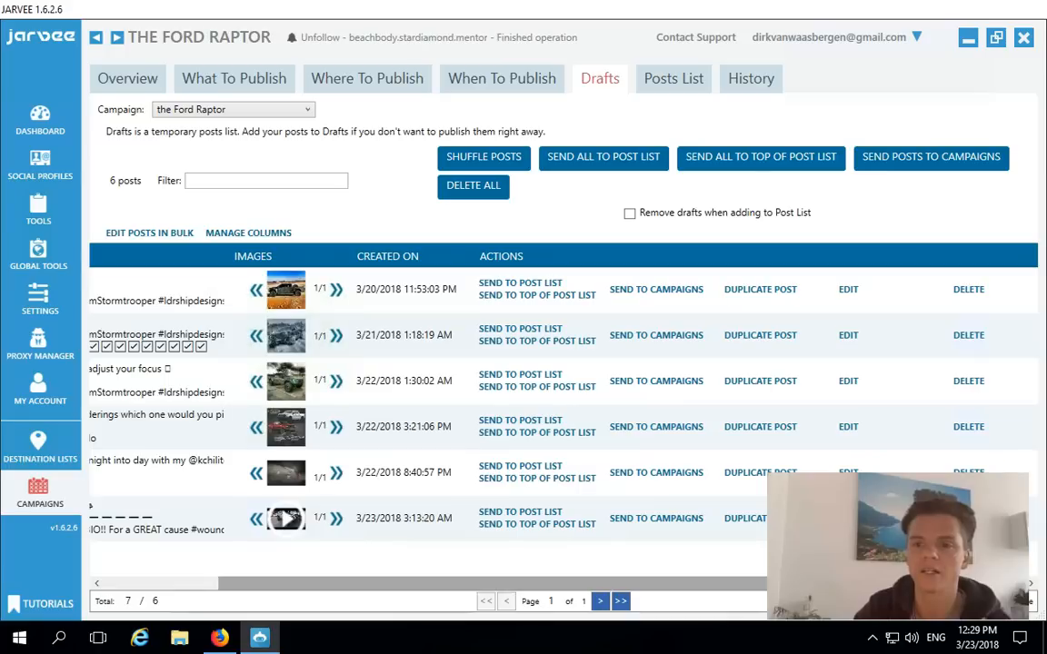
{"action": "left_click", "coordinate": [969, 427]}
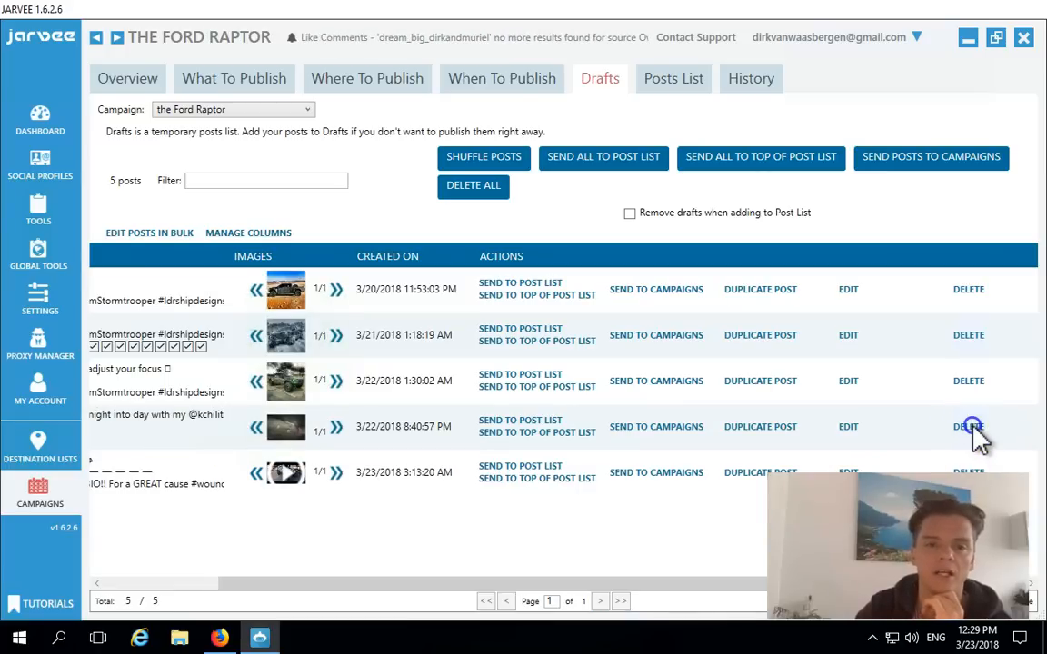
{"action": "left_click", "coordinate": [971, 427]}
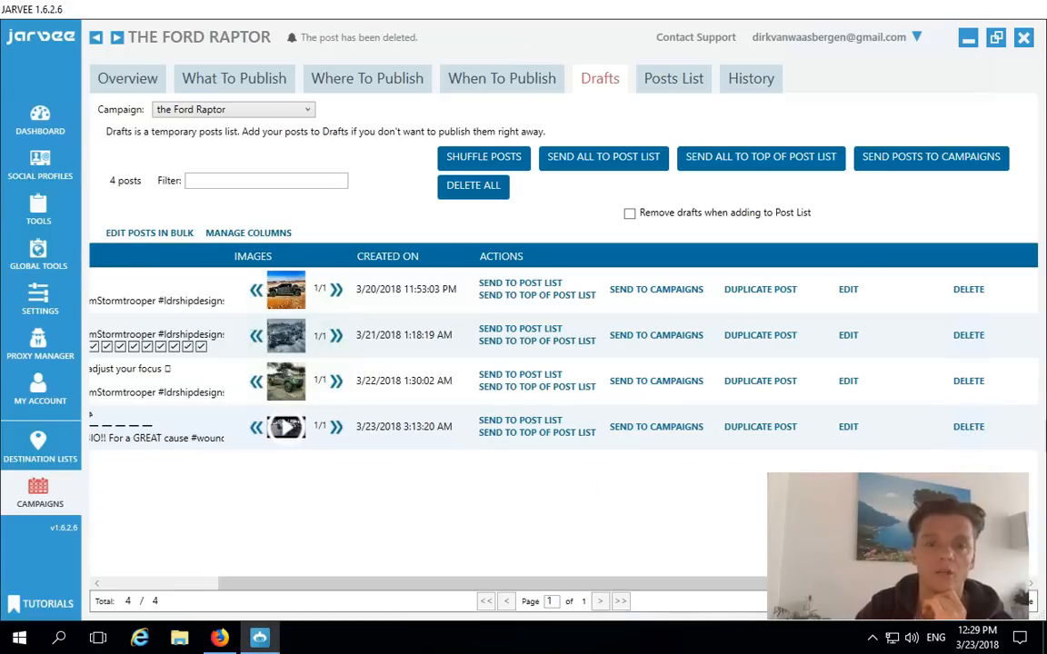
{"action": "left_click", "coordinate": [969, 427]}
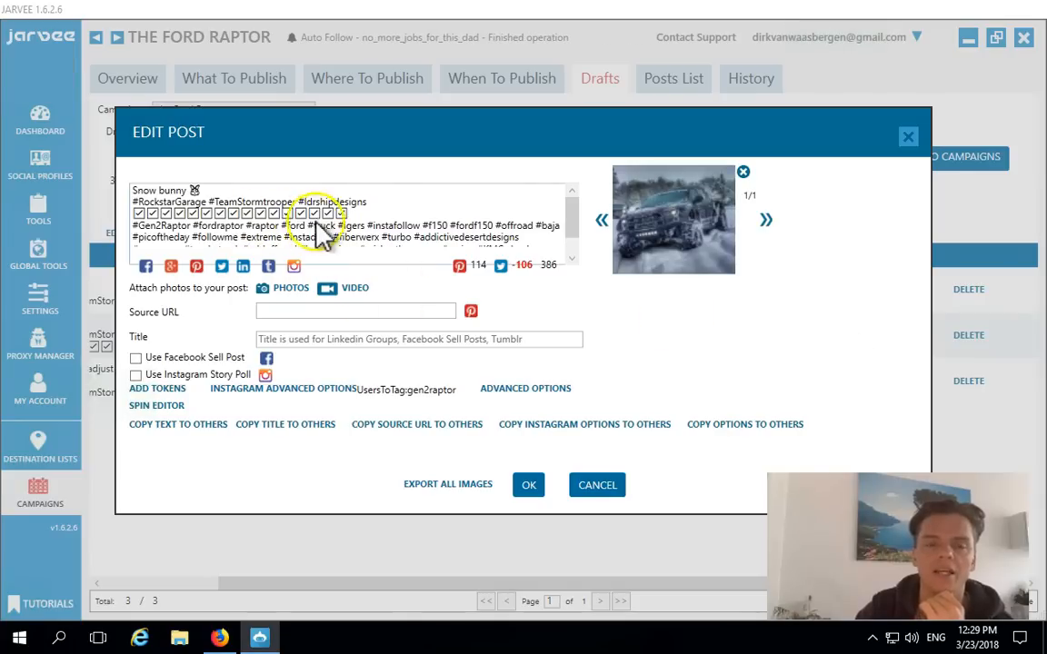
Edit the "Snow bunny" draft and replace everything above its main hashtag block with the caption "Playing around in the snow"
{"action": "left_click_drag", "start_coordinate": [362, 217], "coordinate": [106, 180]}
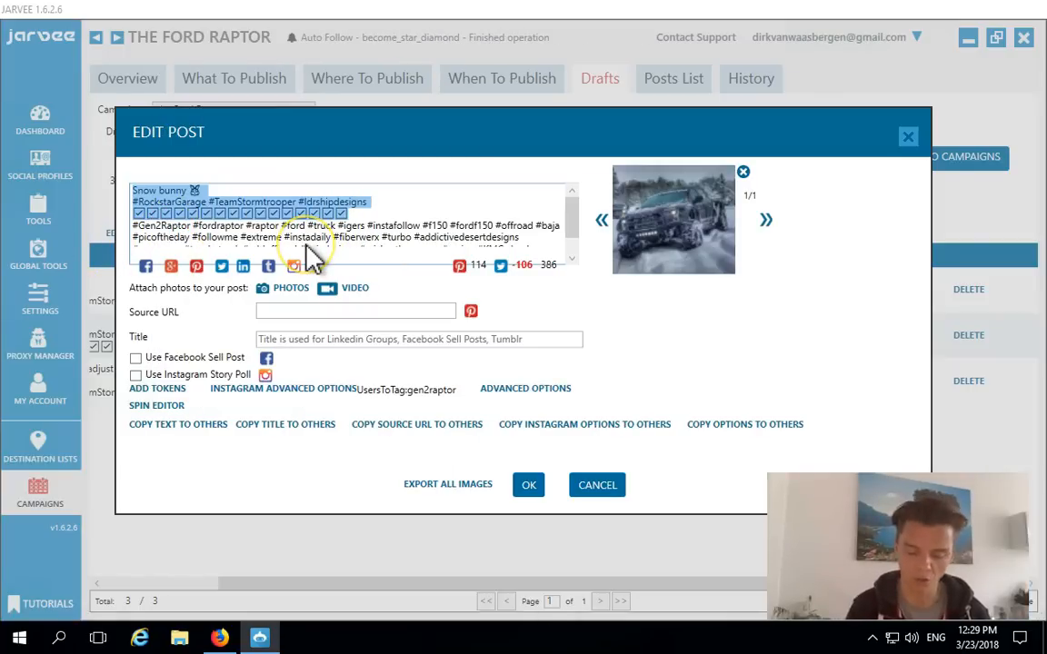
{"action": "key", "text": "BackSpace"}
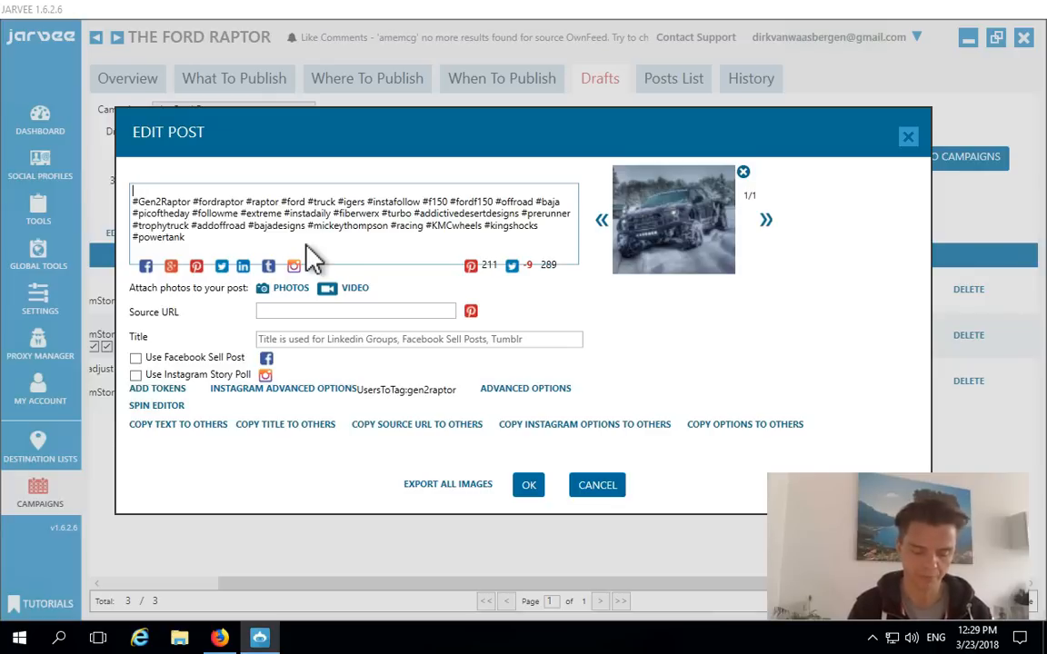
{"action": "type", "text": "Platin"}
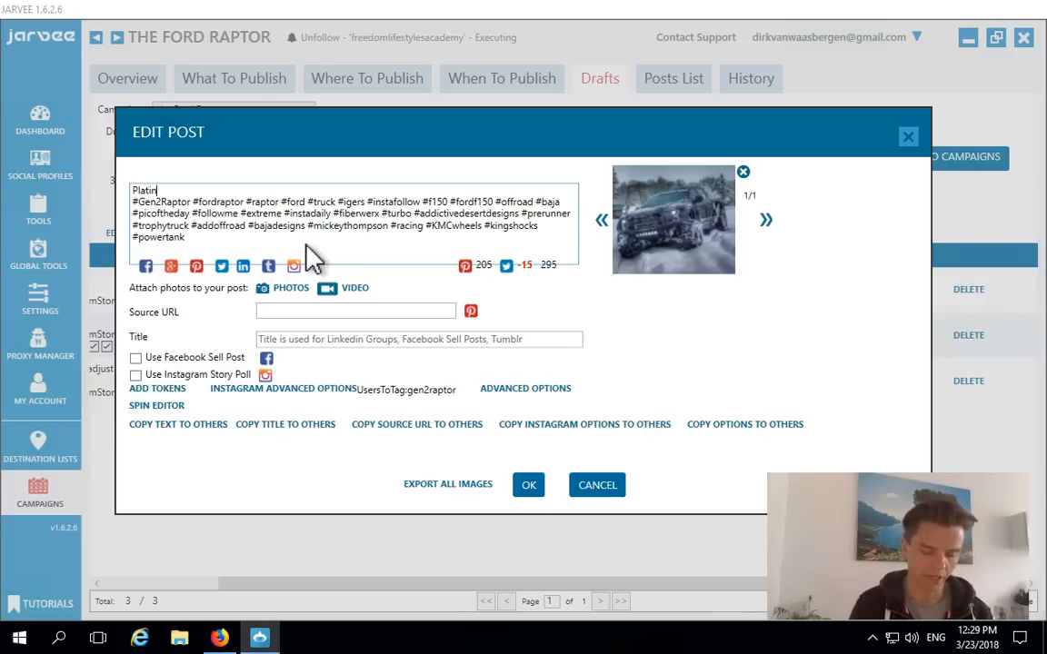
{"action": "type", "text": "g around "}
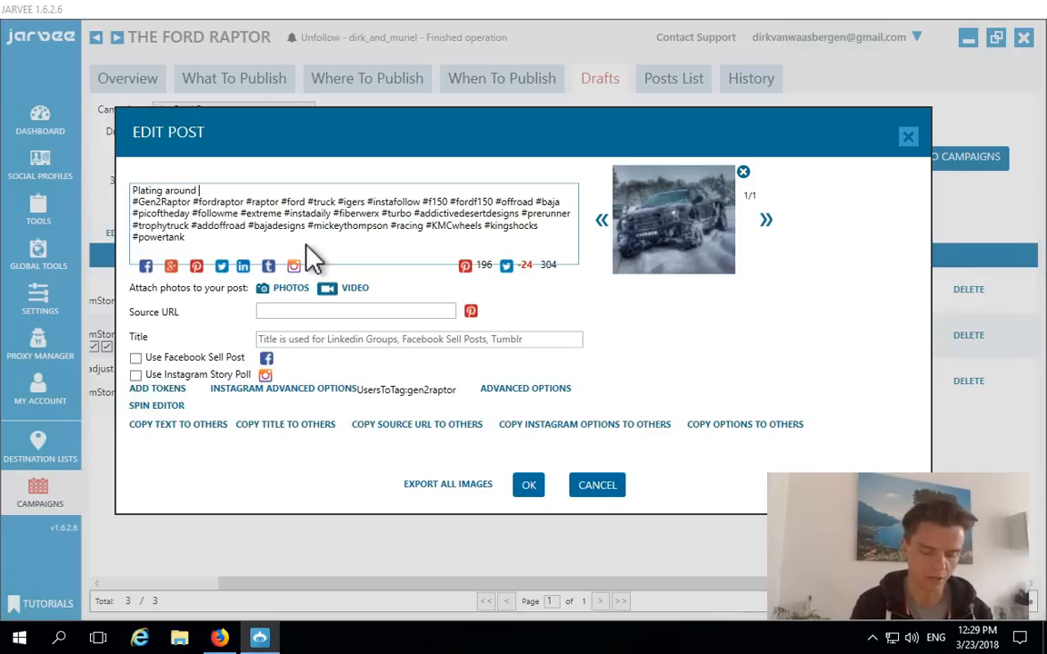
{"action": "type", "text": "in the snow"}
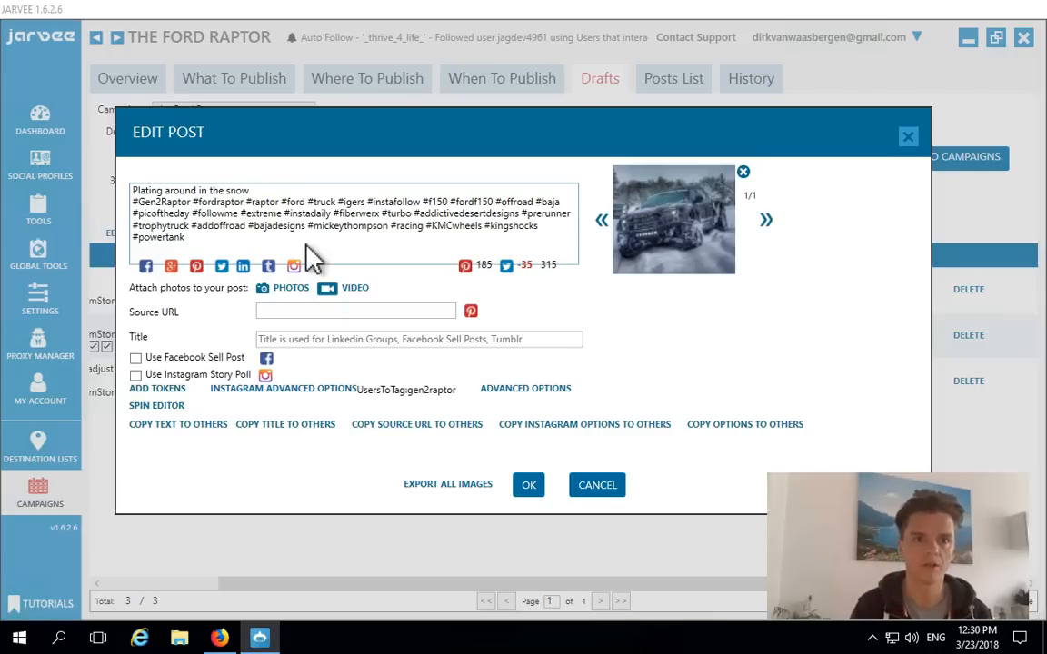
{"action": "key", "text": "Right"}
{"action": "key", "text": "Right"}
{"action": "key", "text": "Right"}
{"action": "key", "text": "Right"}
{"action": "key", "text": "Up"}
{"action": "key", "text": "Left"}
{"action": "key", "text": "BackSpace"}
{"action": "type", "text": "y"}
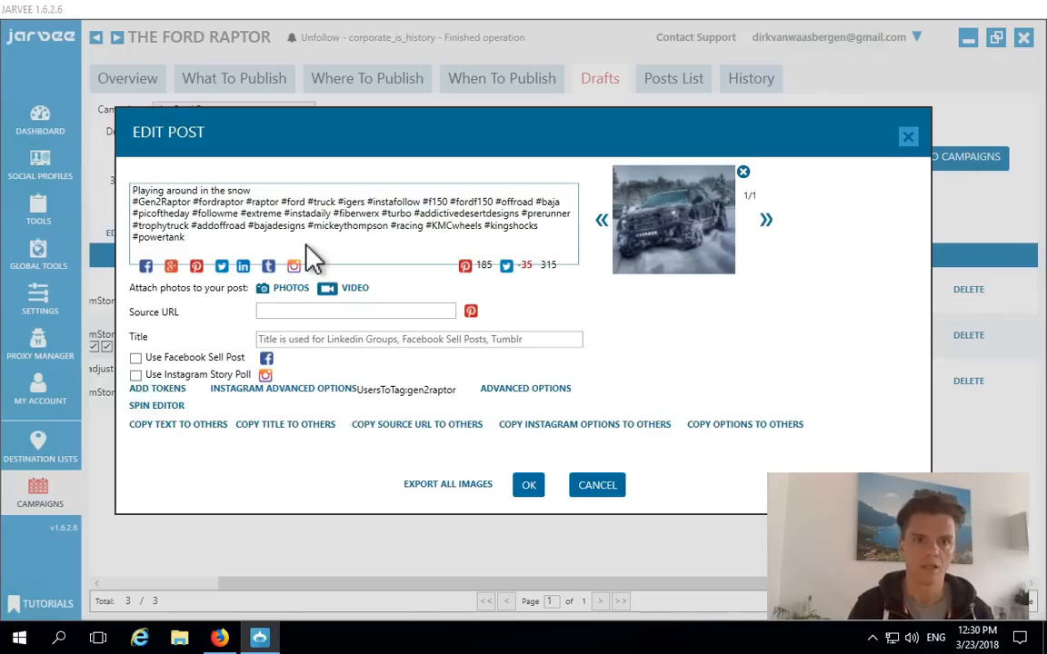
{"action": "left_click", "coordinate": [438, 226]}
{"action": "left_click", "coordinate": [274, 190]}
{"action": "key", "text": "Return"}
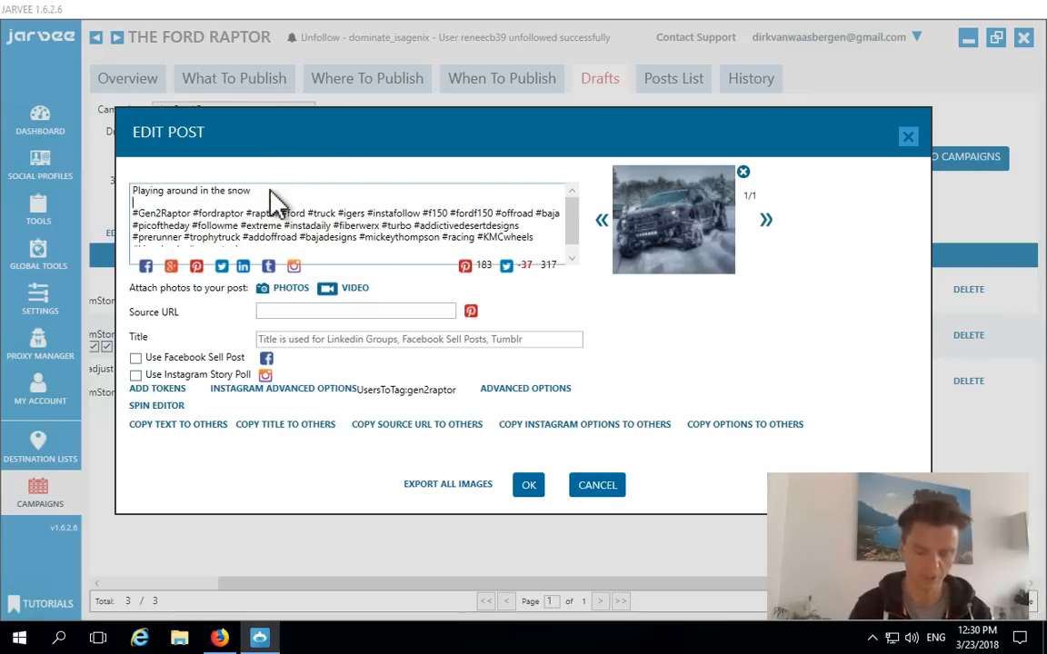
{"action": "type", "text": "."}
{"action": "key", "text": "Return"}
{"action": "type", "text": "."}
{"action": "key", "text": "Return"}
{"action": "type", "text": "."}
{"action": "key", "text": "Return"}
{"action": "type", "text": "Credit @"}
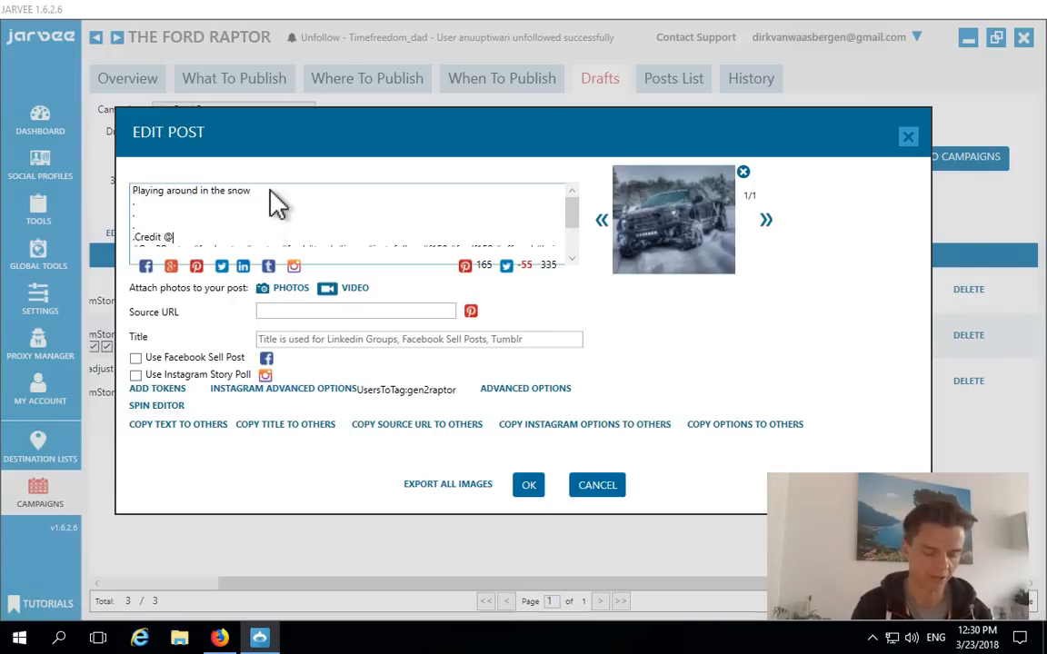
{"action": "type", "text": "gen2raptor"}
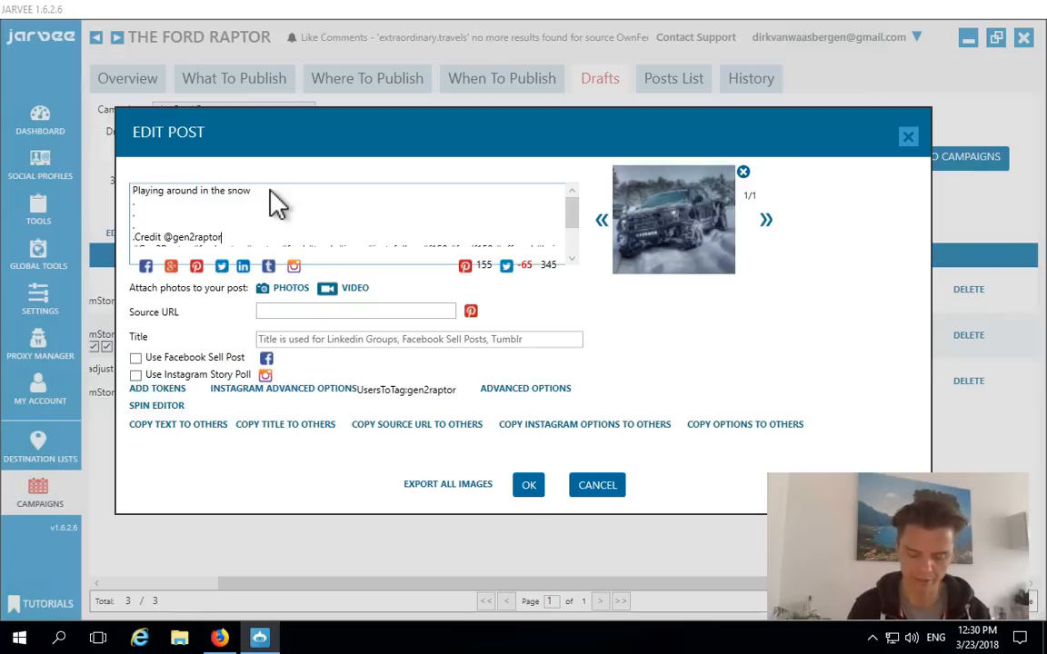
Add four single-dot spacer lines between the credit line and the hashtags
{"action": "key", "text": "Return"}
{"action": "type", "text": "."}
{"action": "key", "text": "Return"}
{"action": "type", "text": "."}
{"action": "key", "text": "Return"}
{"action": "type", "text": "."}
{"action": "key", "text": "Return"}
{"action": "type", "text": "."}
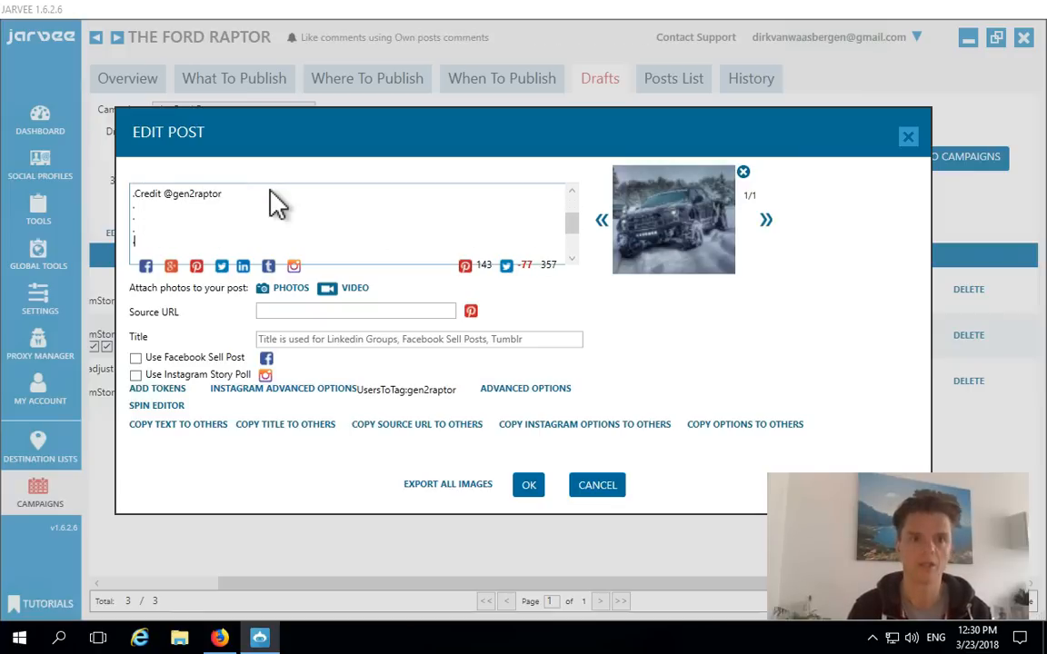
In the caption's hashtag block, remove #Gen2Raptor and change #ford to #fordf150raptor
{"action": "type", "text": "#Gen2Raptor #fordraptor #raptor #ford #truck #igers #instafollow #f150 #fordf150 #offroad #baja #picoftheday #followme #extreme #instadaily #fiberwerx #turbo #addictivedesertdesigns #prerunner #trophytruck #addoffroad #bajadesigns #mickeythompson #racing #KMCwheels #kingshocks #powertank"}
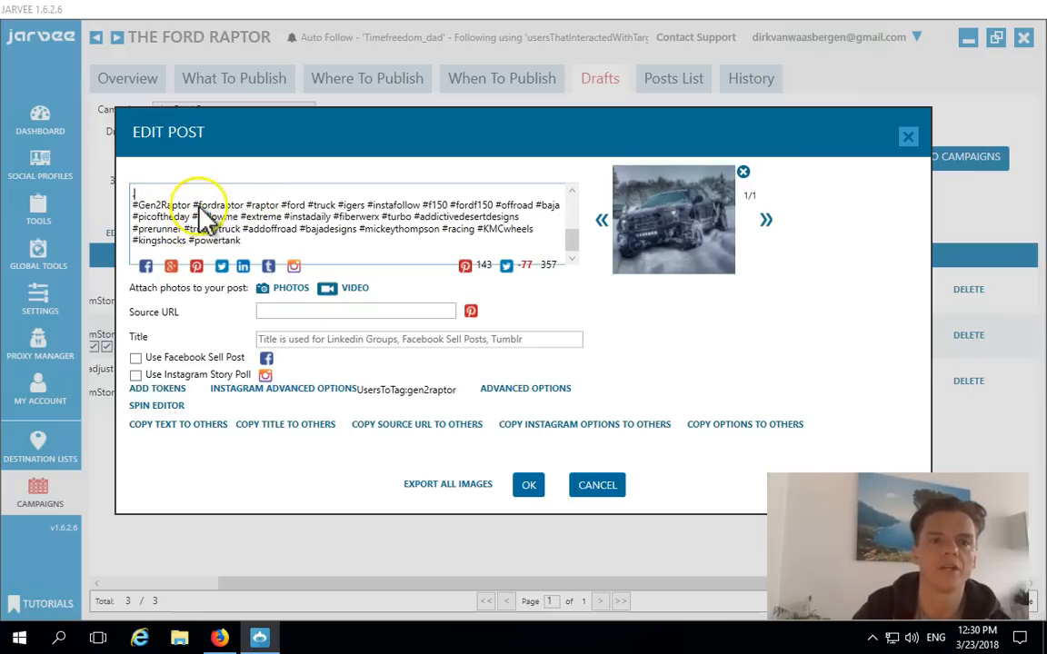
{"action": "left_click_drag", "start_coordinate": [185, 207], "coordinate": [130, 208]}
{"action": "key", "text": "BackSpace"}
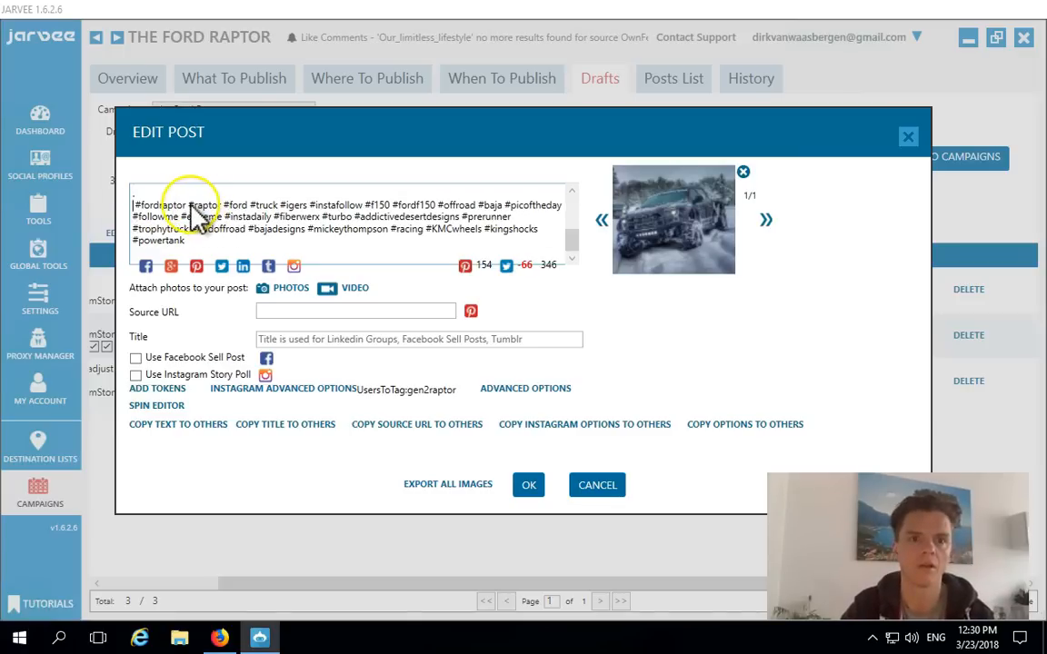
{"action": "left_click", "coordinate": [249, 206]}
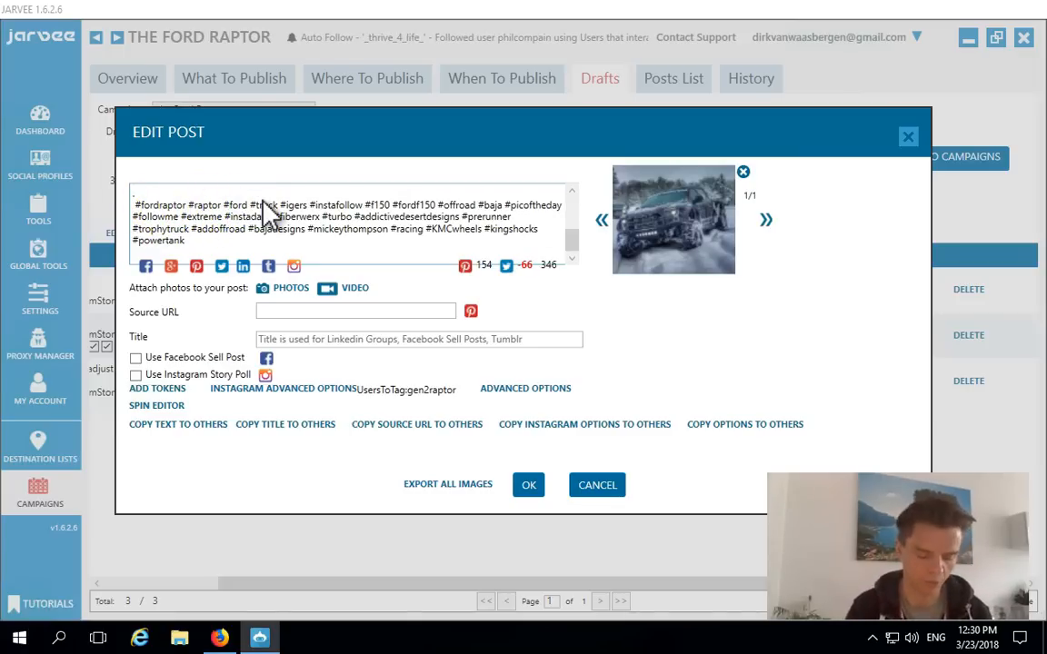
{"action": "type", "text": "f150"}
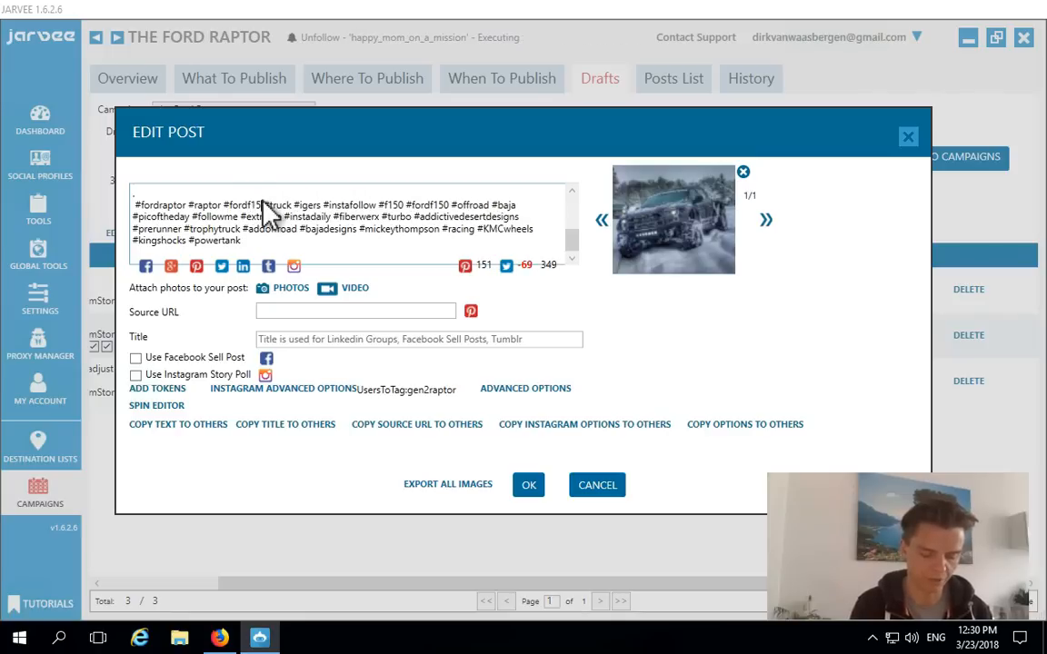
{"action": "type", "text": "raptor"}
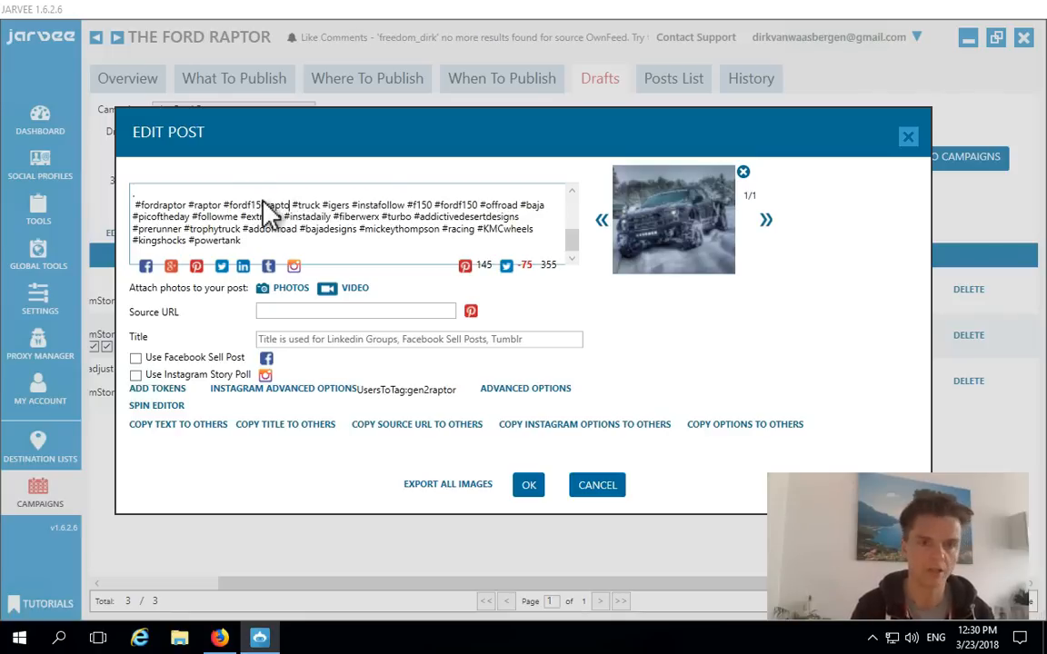
{"action": "left_click", "coordinate": [285, 197]}
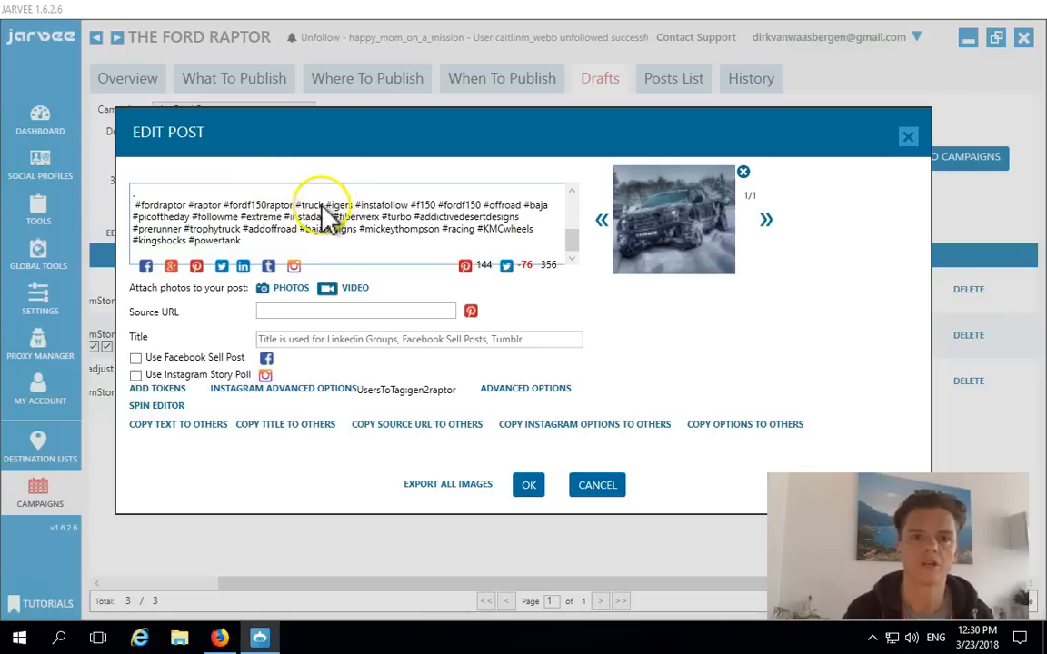
Remove #igers, #instafollow and every hashtag after #offroad from the caption, and save the edited post
{"action": "mouse_move", "coordinate": [362, 216]}
{"action": "left_mouse_down"}
{"action": "mouse_move", "coordinate": [421, 217]}
{"action": "mouse_move", "coordinate": [410, 209]}
{"action": "left_mouse_up"}
{"action": "key", "text": "BackSpace"}
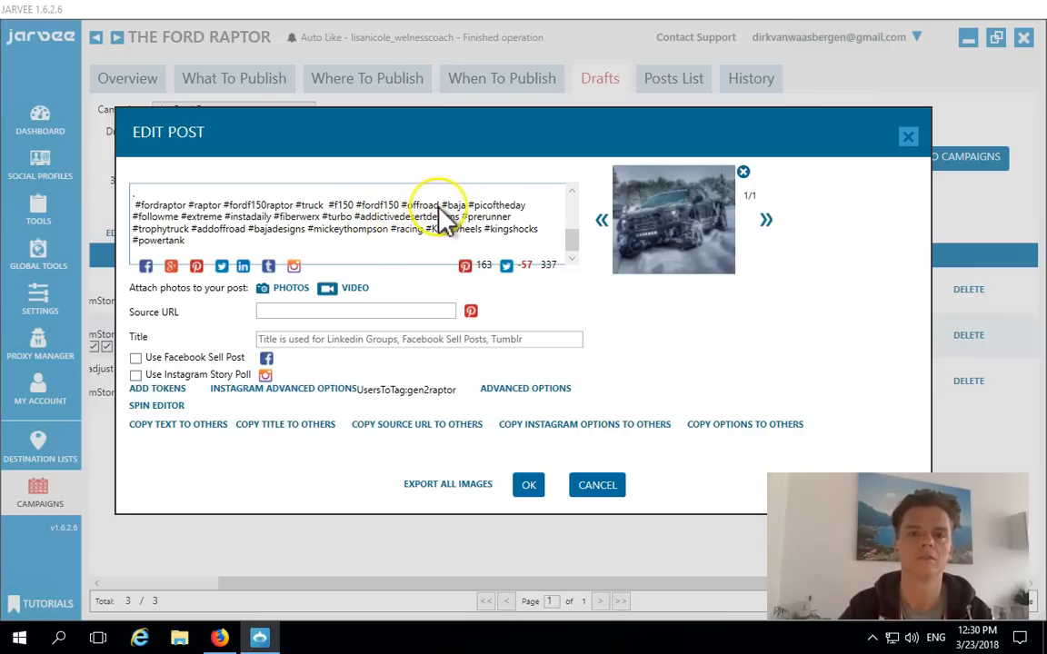
{"action": "left_click_drag", "start_coordinate": [440, 205], "coordinate": [568, 264]}
{"action": "key", "text": "BackSpace"}
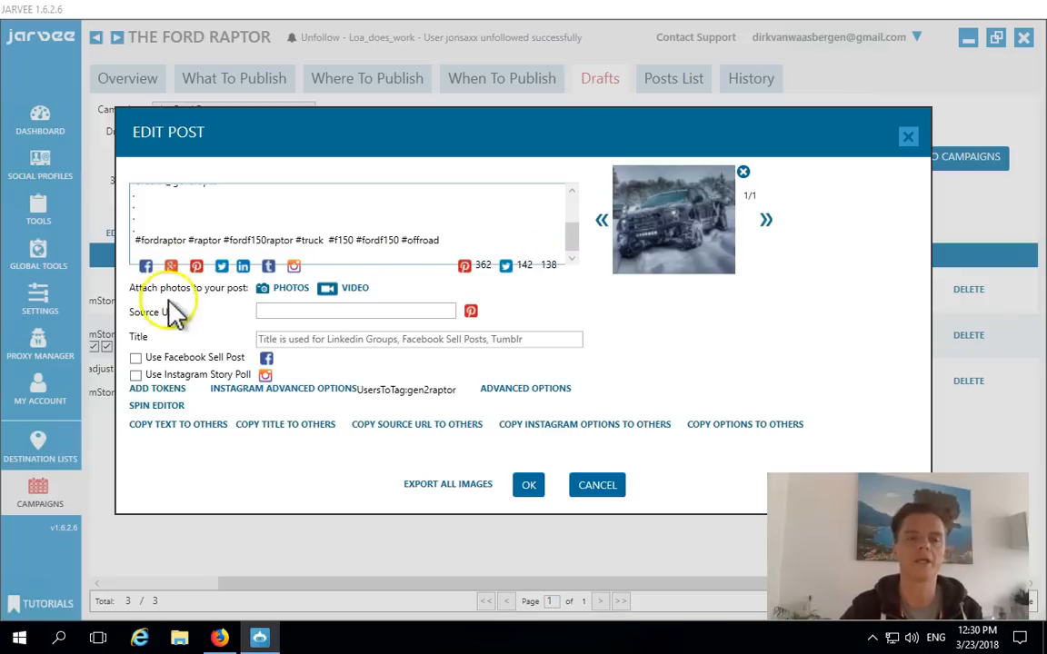
{"action": "left_click", "coordinate": [527, 486]}
Send the "When life gets blurry, adjust your focus" draft to the post list and review the campaign's queue and publishing times
{"action": "left_click", "coordinate": [295, 380]}
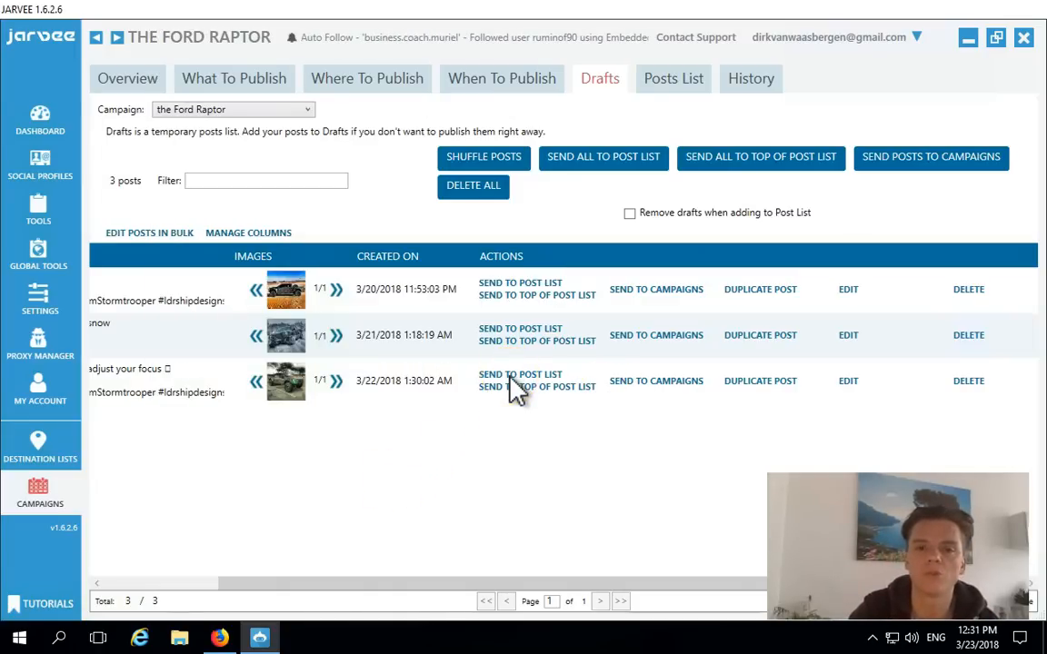
{"action": "left_click", "coordinate": [527, 374]}
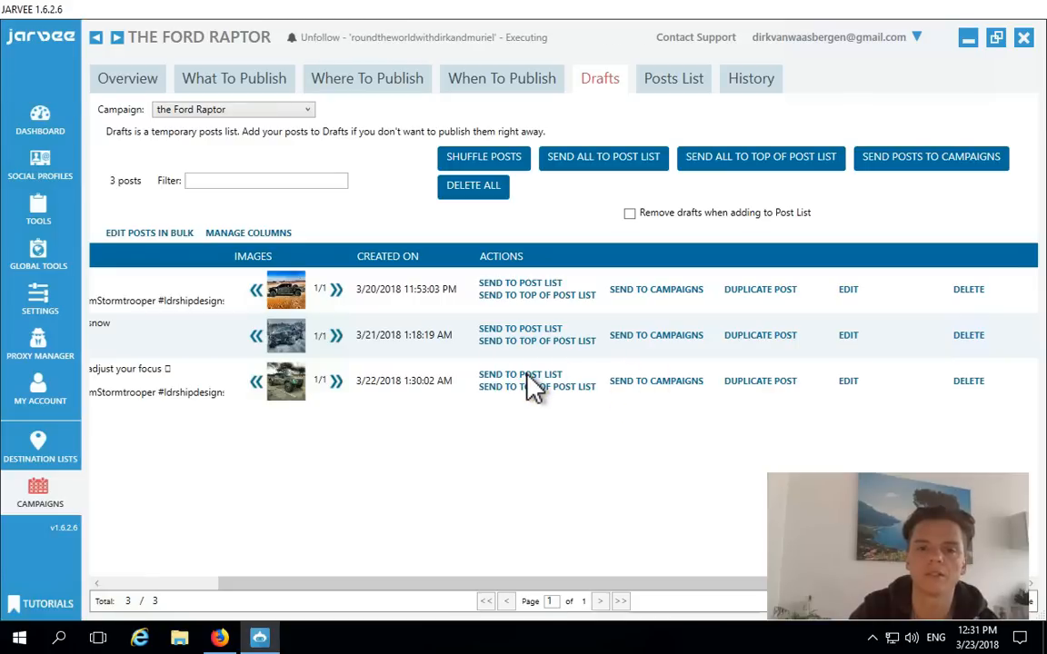
{"action": "left_click", "coordinate": [668, 86]}
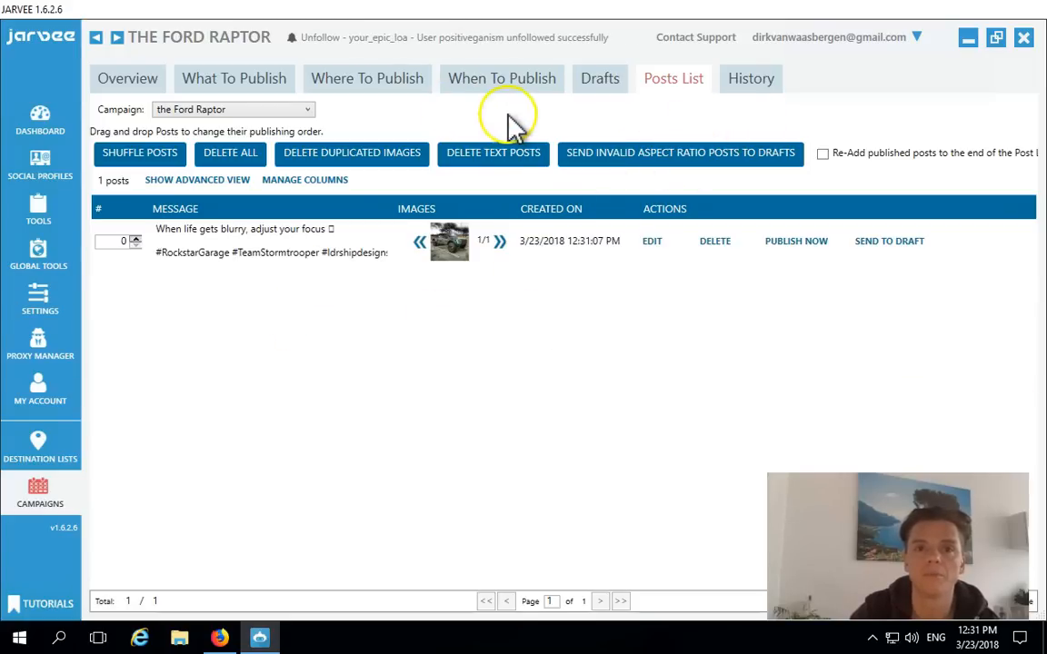
{"action": "left_click", "coordinate": [512, 80]}
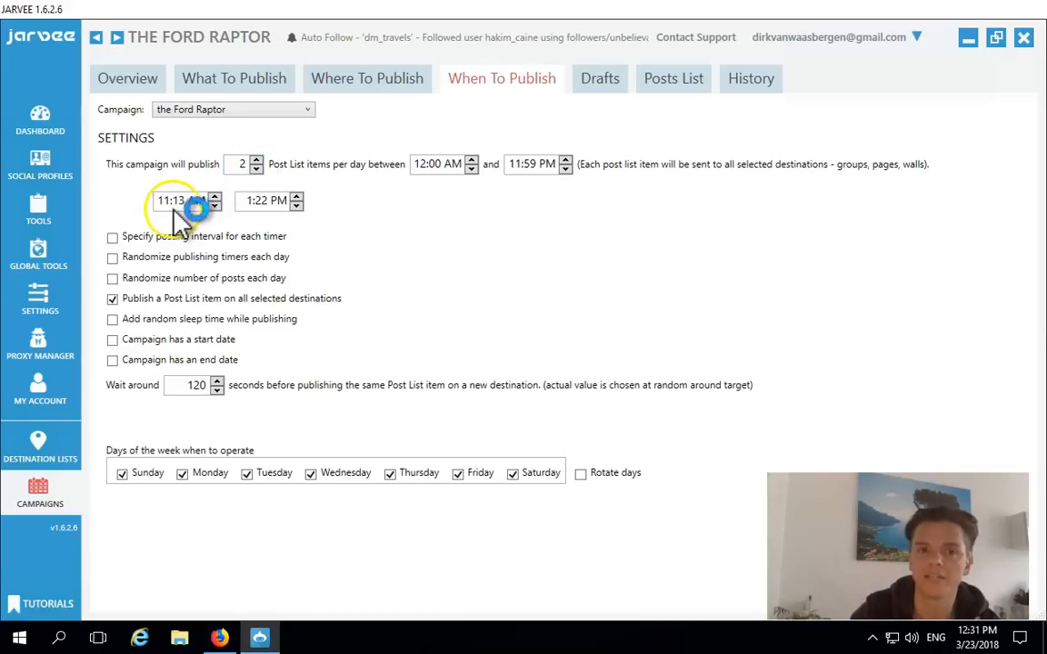
{"action": "left_click", "coordinate": [273, 202]}
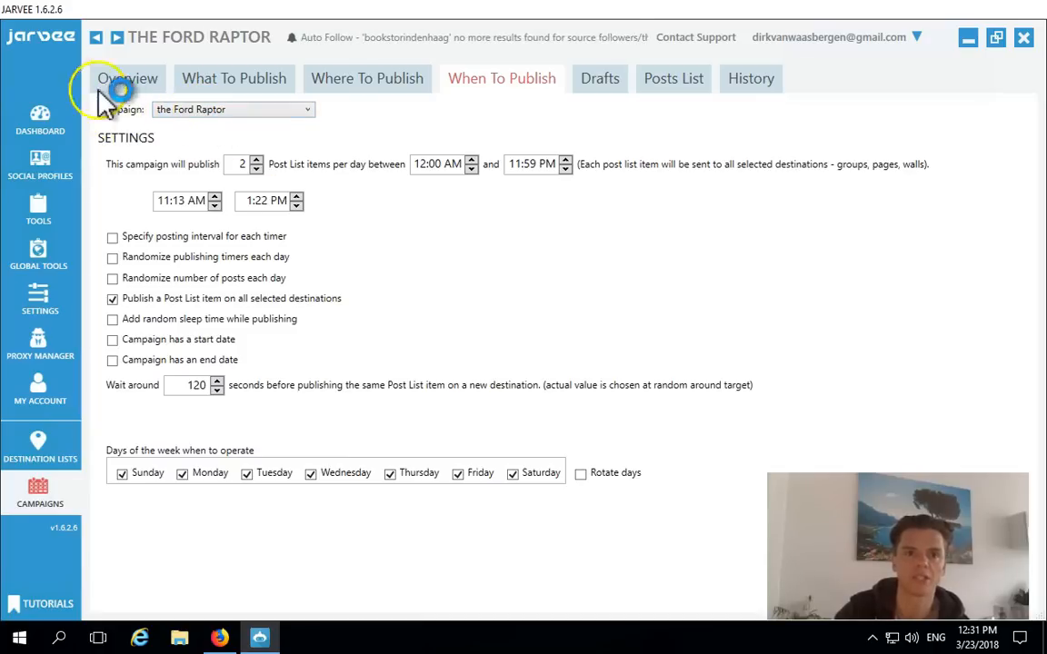
Switch the Ford Raptor campaign's destination list to "corporate test" and back to "Destination ford raptor"
{"action": "left_click", "coordinate": [368, 80]}
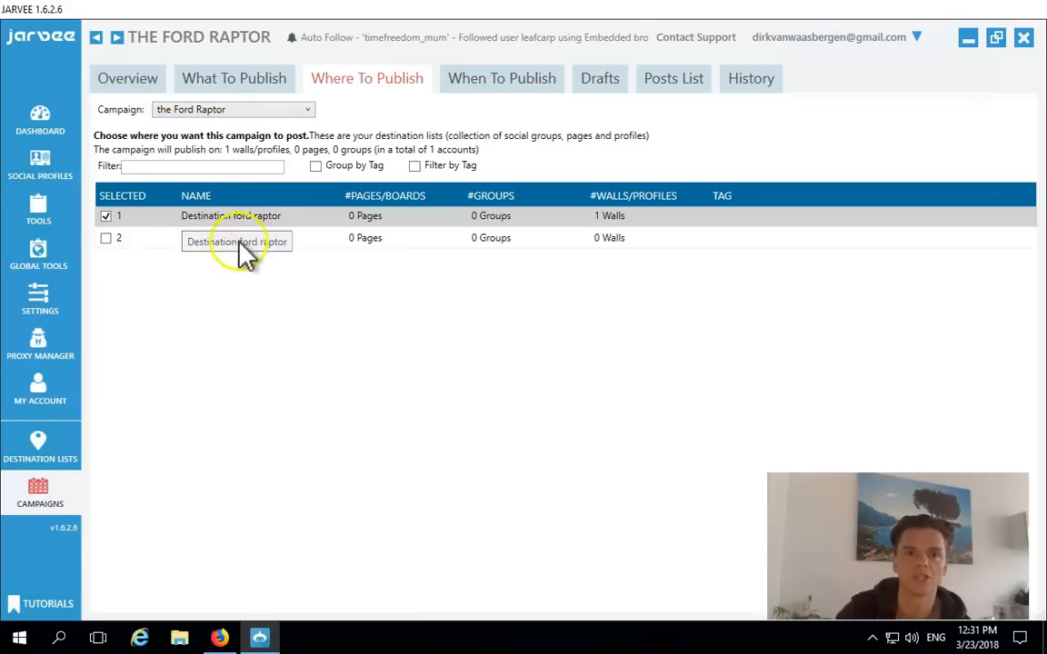
{"action": "left_click", "coordinate": [106, 238]}
{"action": "left_click", "coordinate": [105, 217]}
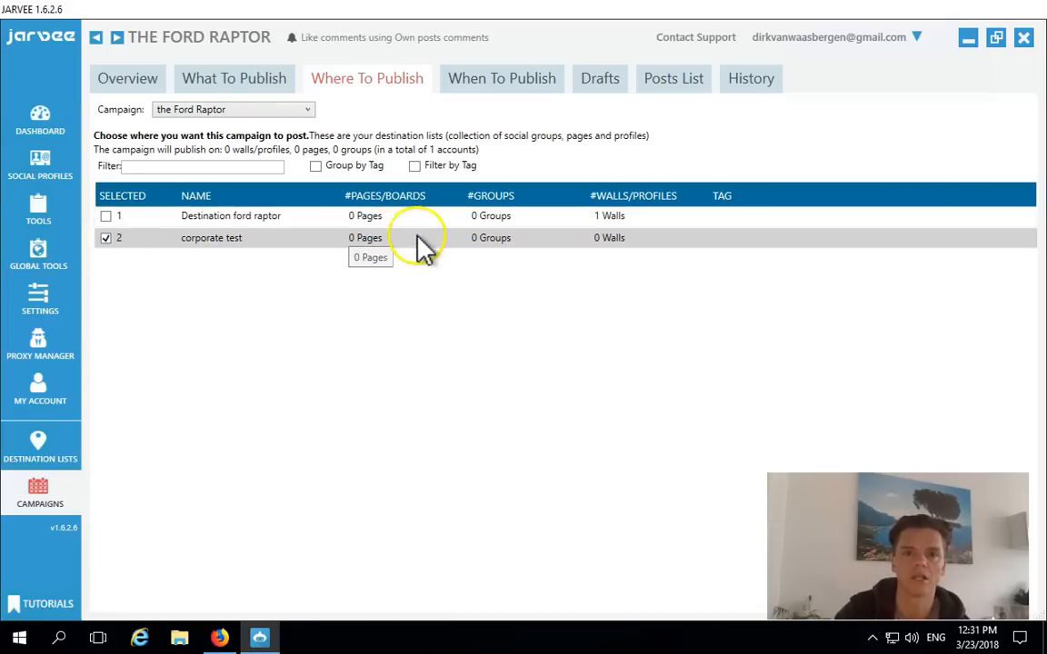
{"action": "left_click", "coordinate": [105, 238]}
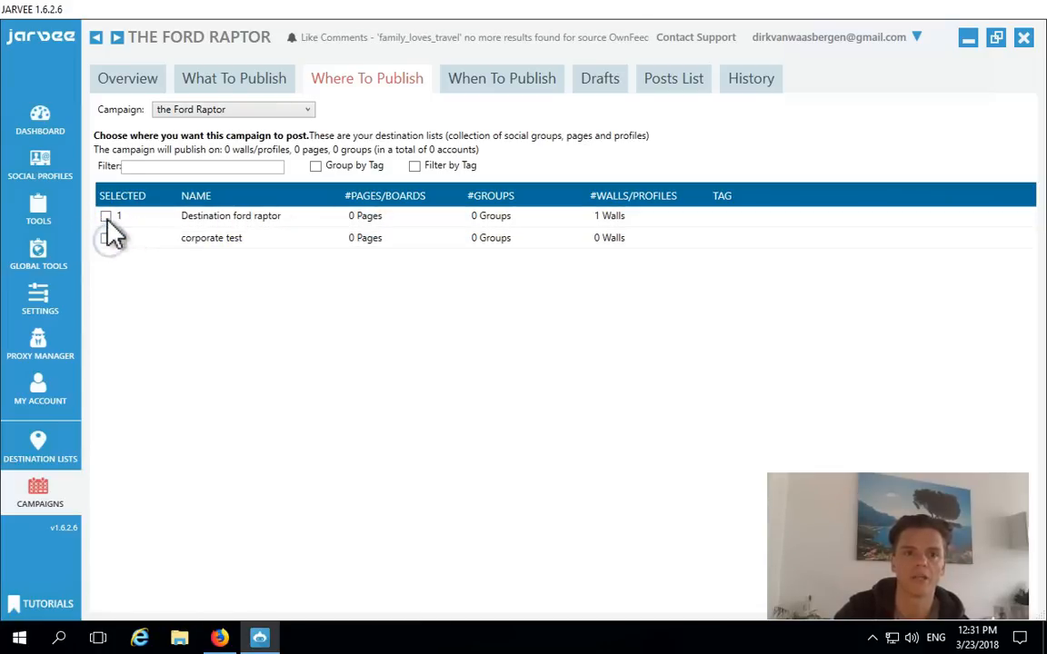
{"action": "left_click", "coordinate": [106, 217]}
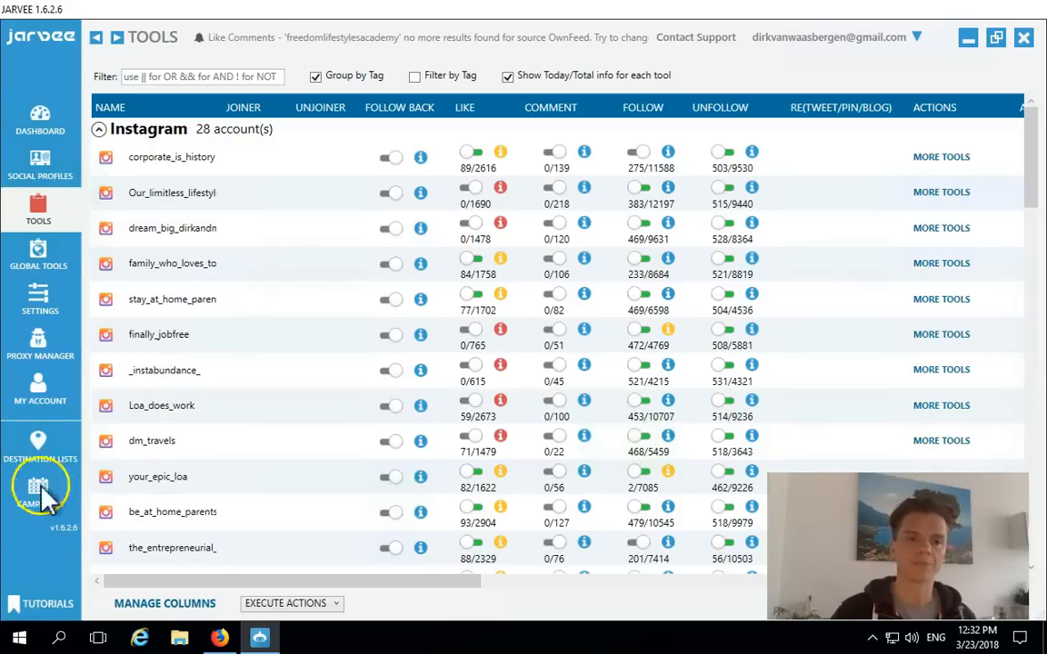
Look over the destination lists and the campaigns overview, and open Campaign 2's post list
{"action": "left_click", "coordinate": [45, 448]}
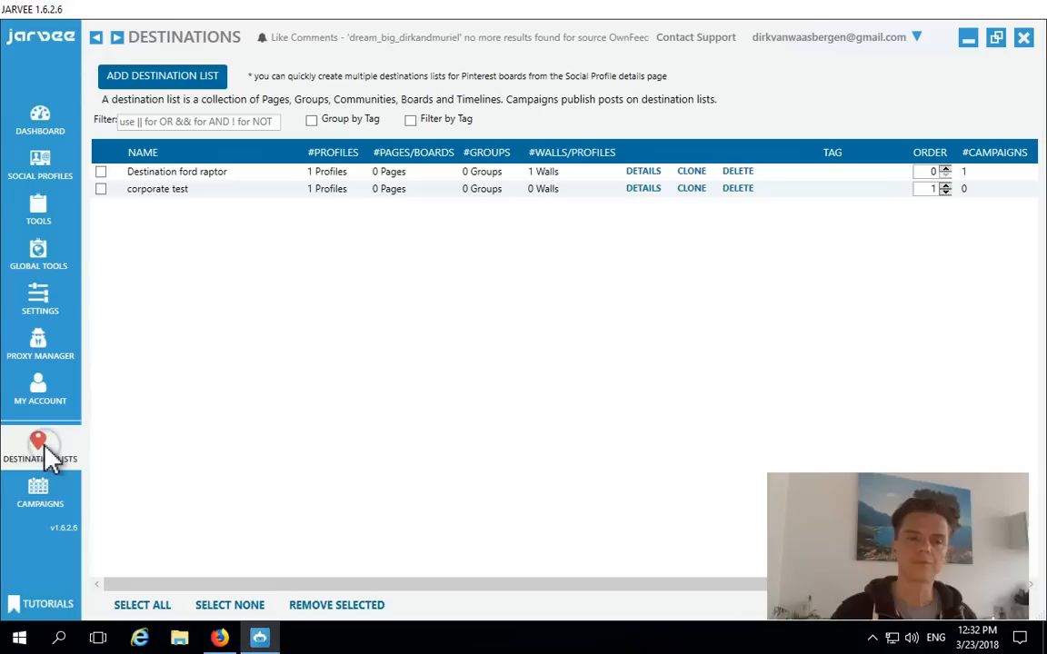
{"action": "left_click", "coordinate": [38, 495]}
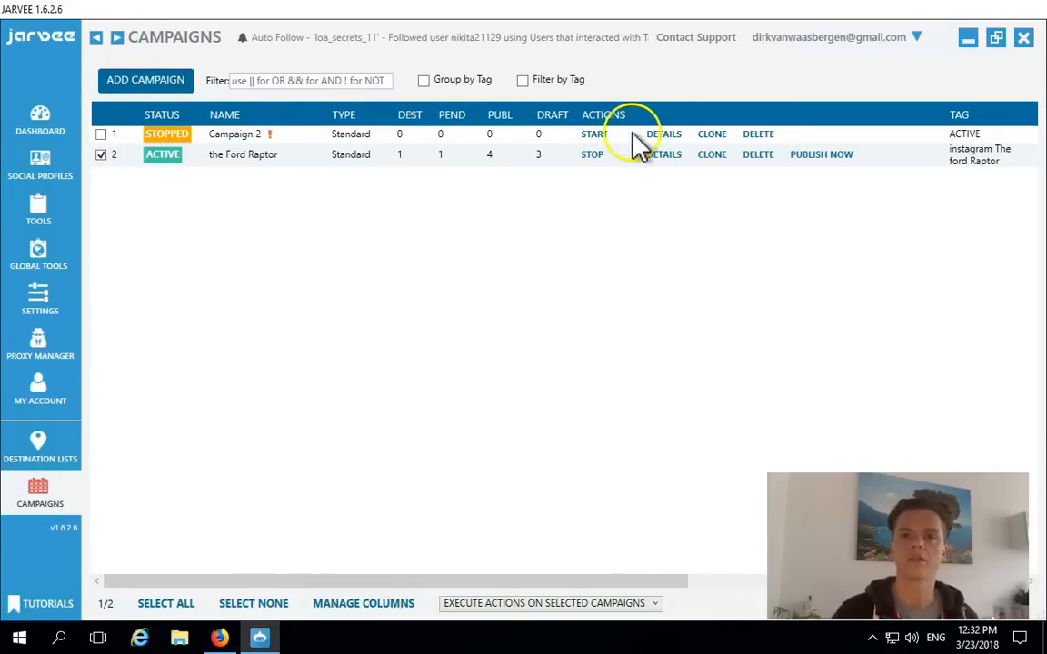
{"action": "left_click", "coordinate": [664, 134]}
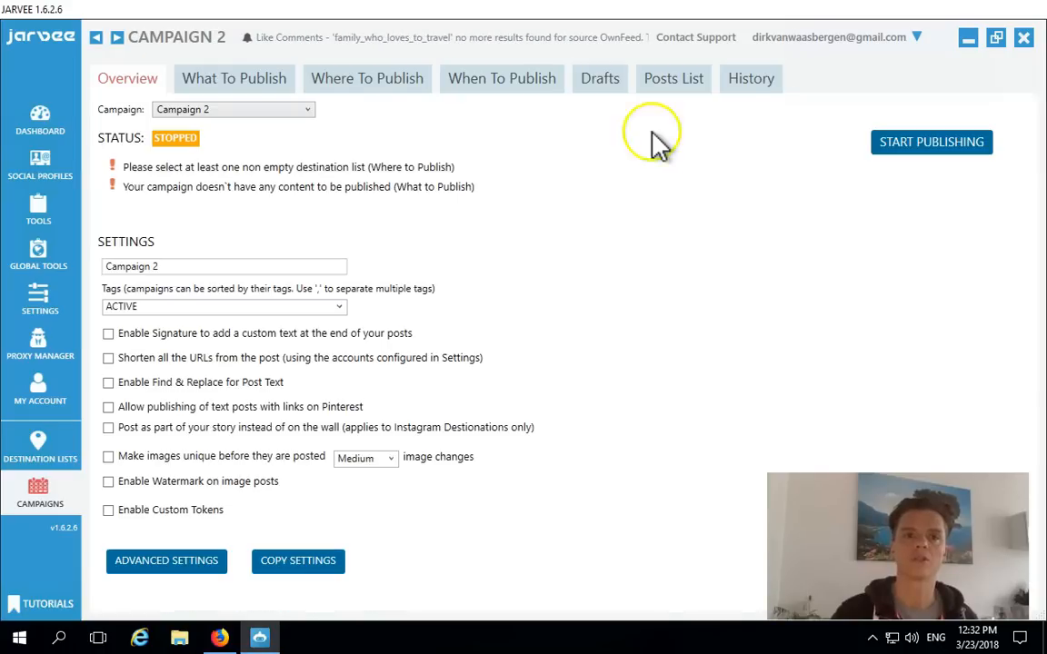
{"action": "left_click", "coordinate": [693, 89]}
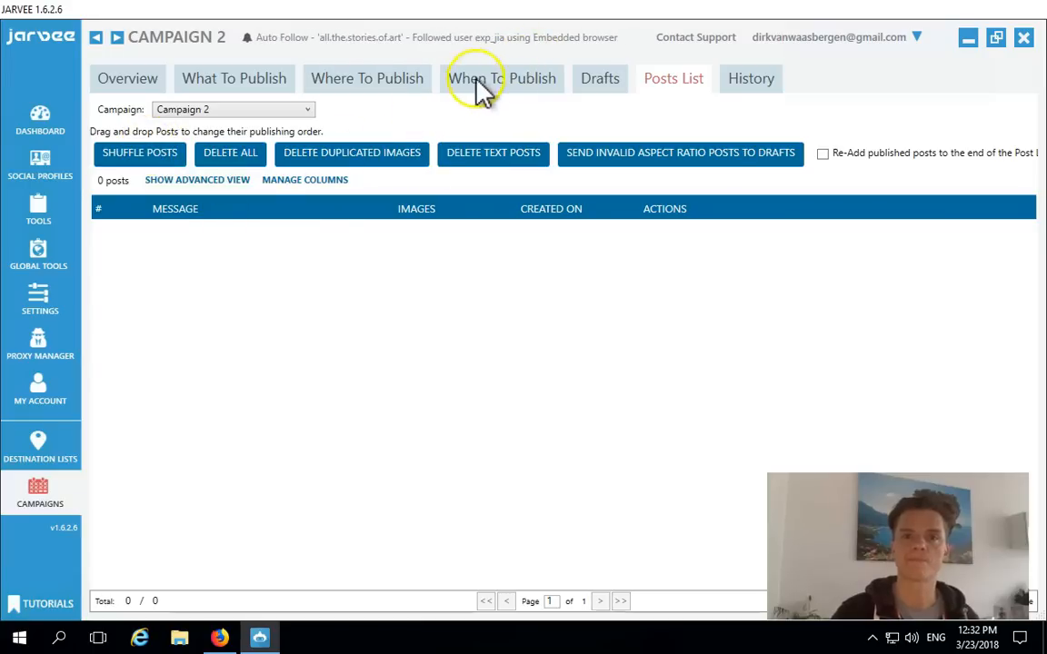
Start a single post in Campaign 2, upload the "Thank you!" photo from the computer and preview it
{"action": "left_click", "coordinate": [237, 82]}
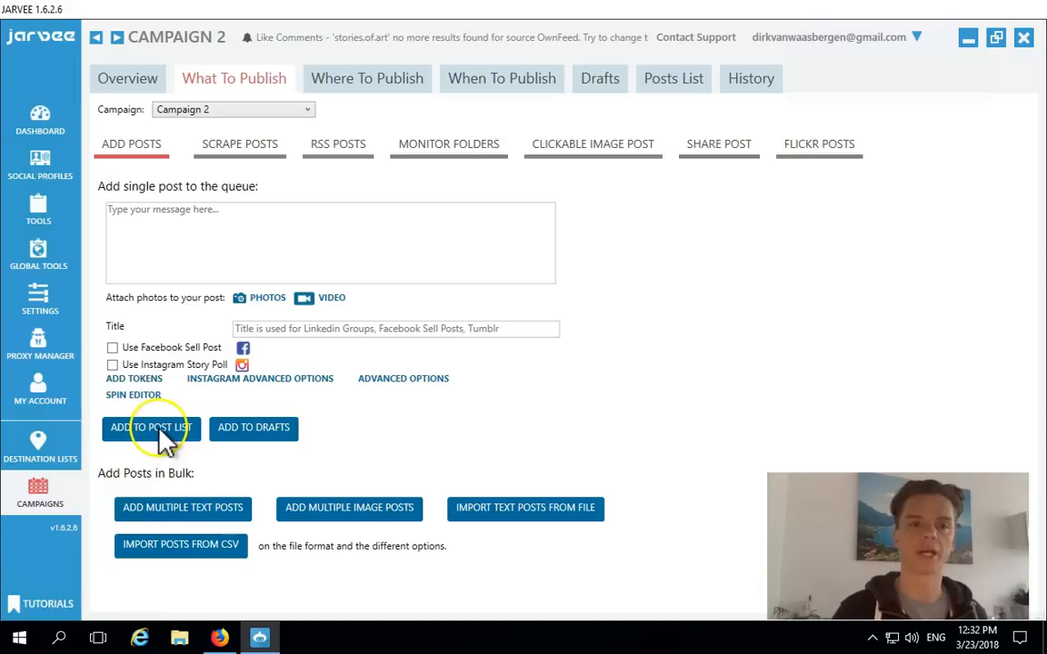
{"action": "left_click", "coordinate": [137, 218]}
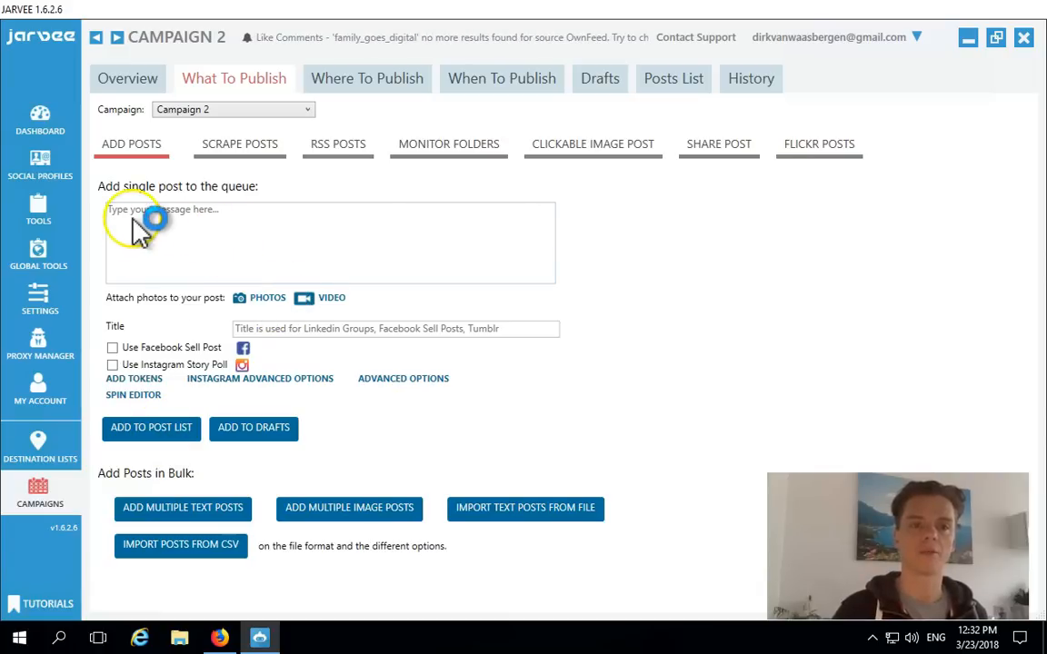
{"action": "left_click", "coordinate": [269, 300]}
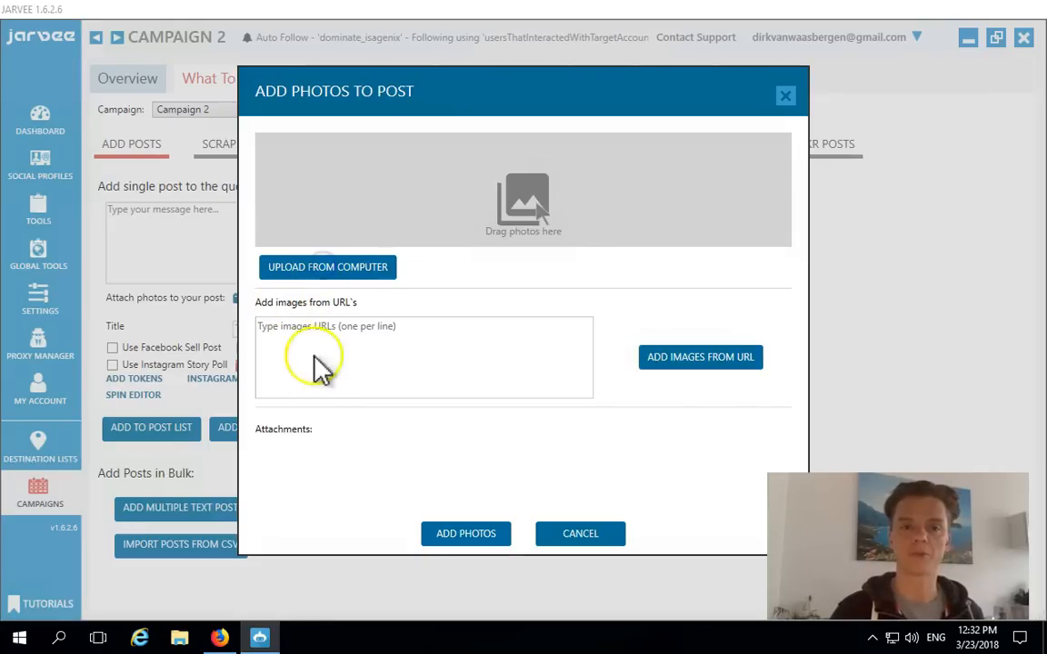
{"action": "left_click", "coordinate": [346, 271]}
{"action": "left_click", "coordinate": [398, 197]}
{"action": "double_click", "coordinate": [397, 197]}
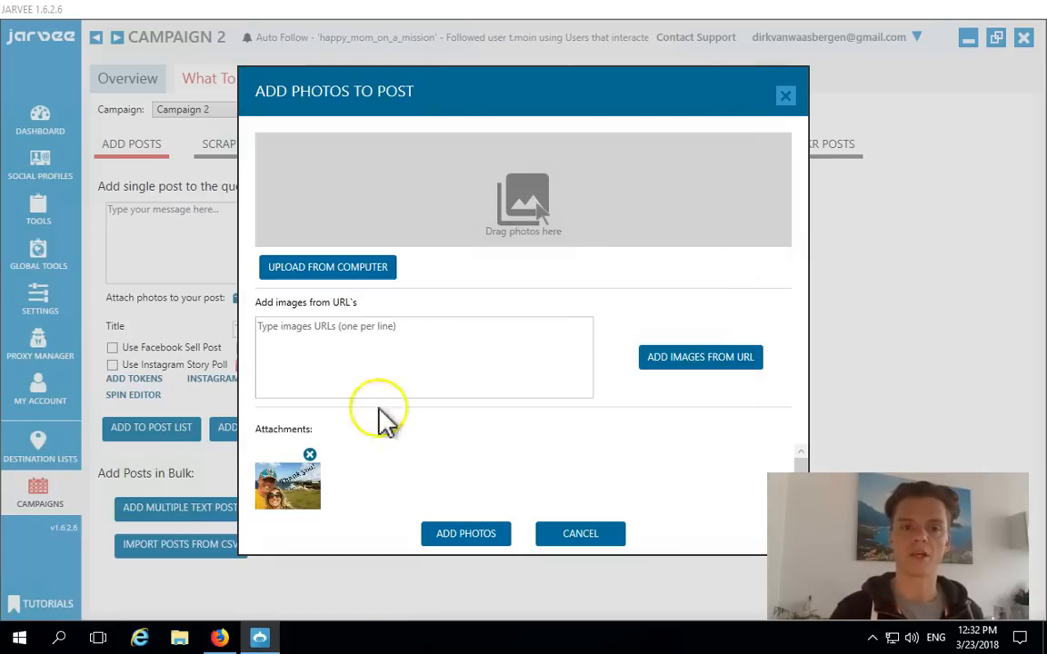
{"action": "left_click", "coordinate": [275, 482]}
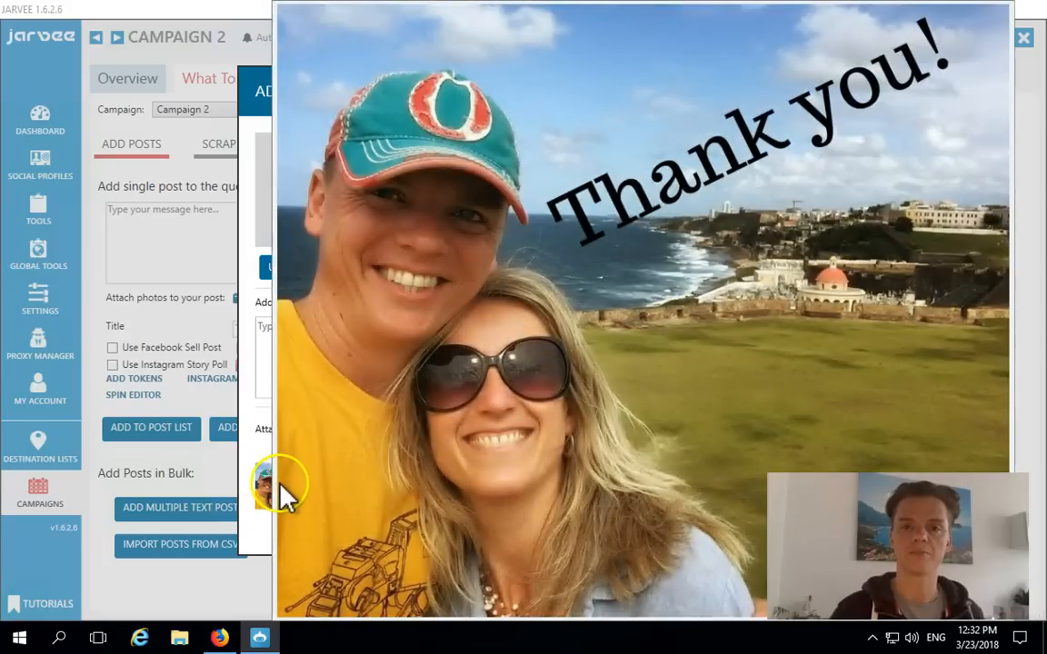
{"action": "left_click", "coordinate": [309, 478]}
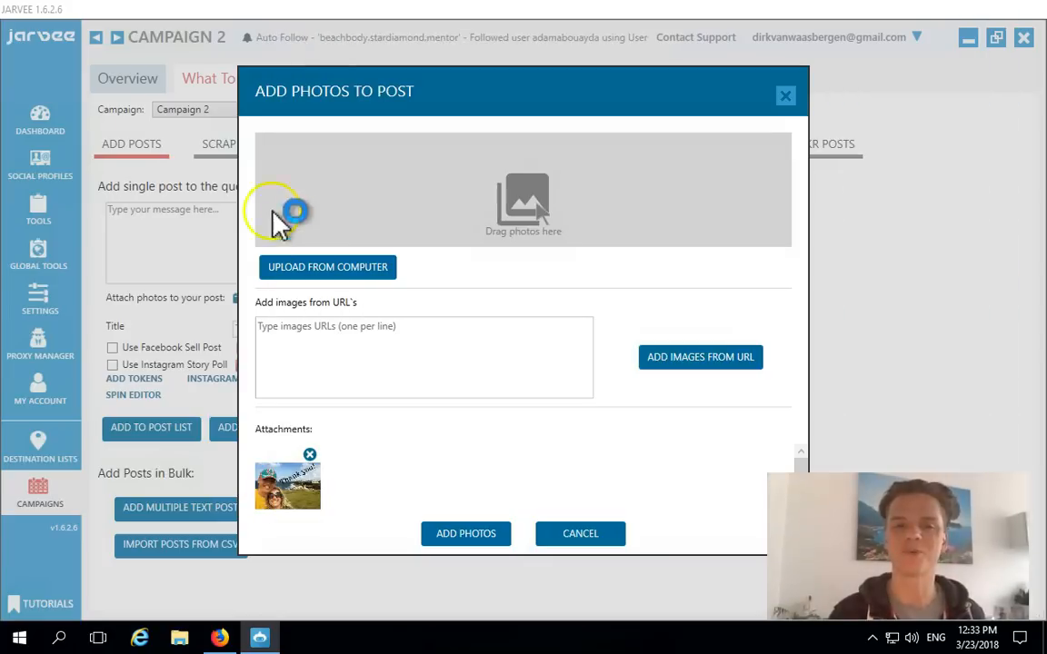
Try adding an image from the placeholder URL "texttextedfgdgdfg" and attach the uploaded photo to the post
{"action": "left_click", "coordinate": [391, 345]}
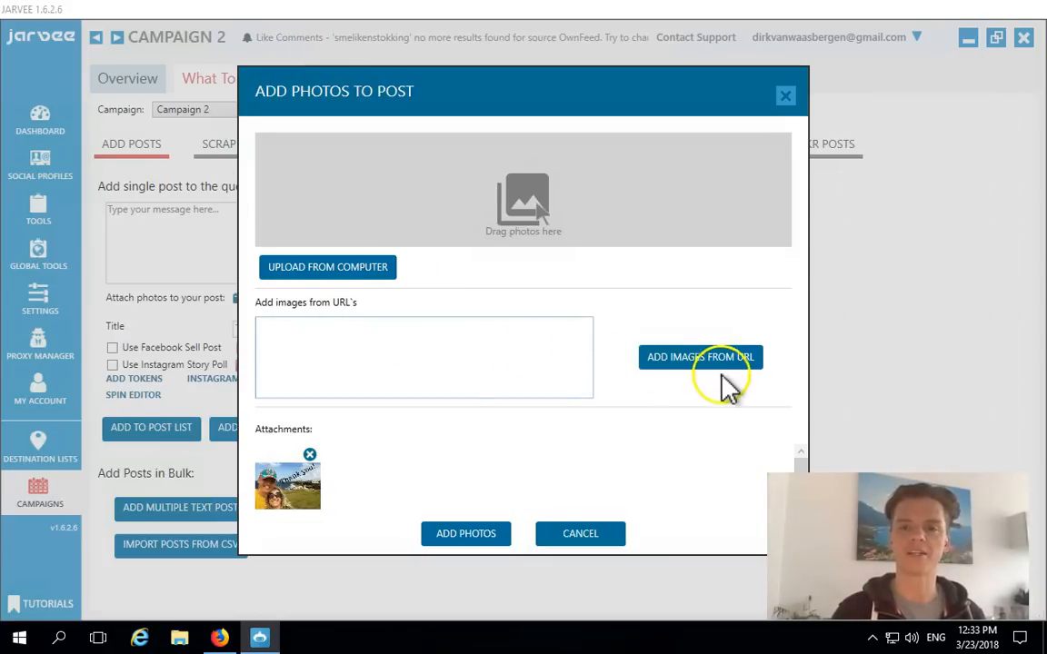
{"action": "type", "text": "text"}
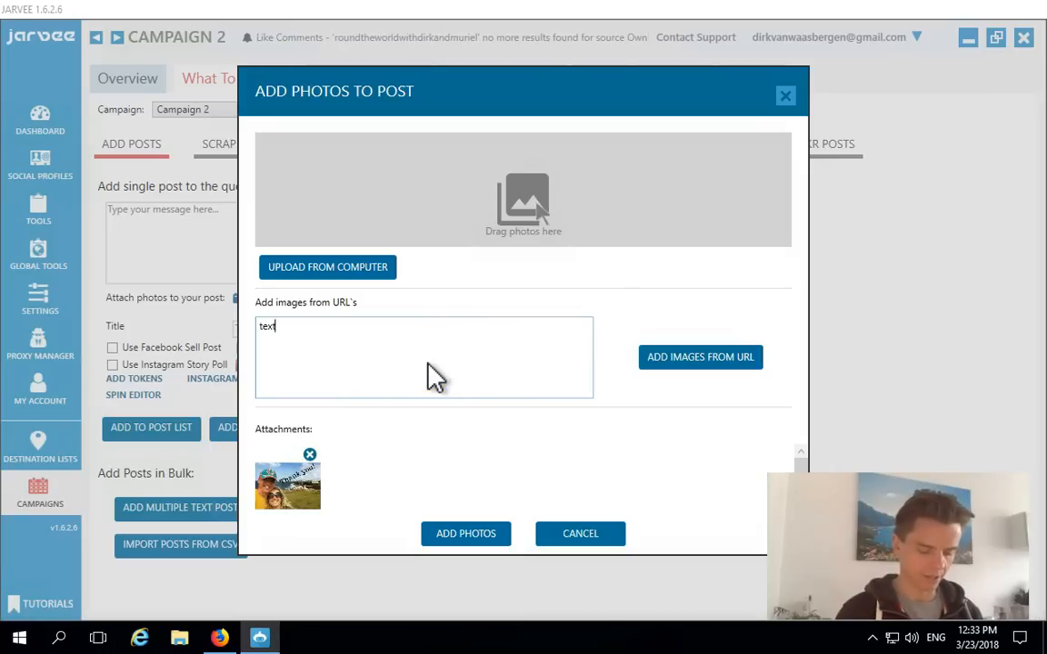
{"action": "type", "text": "textedf"}
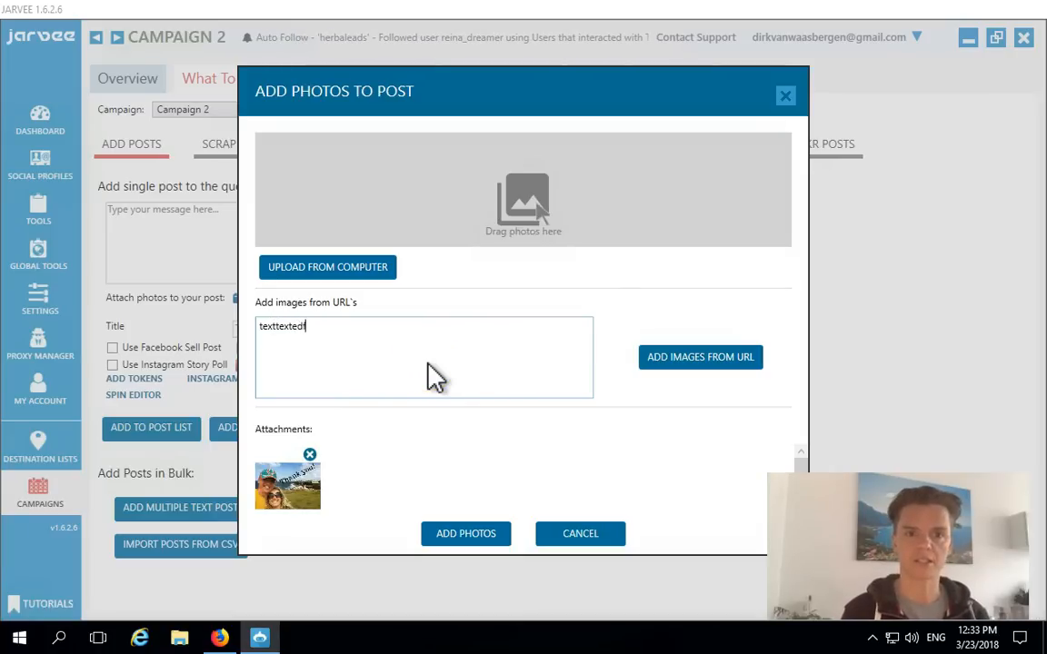
{"action": "type", "text": "gdgdfg"}
{"action": "left_click", "coordinate": [698, 361]}
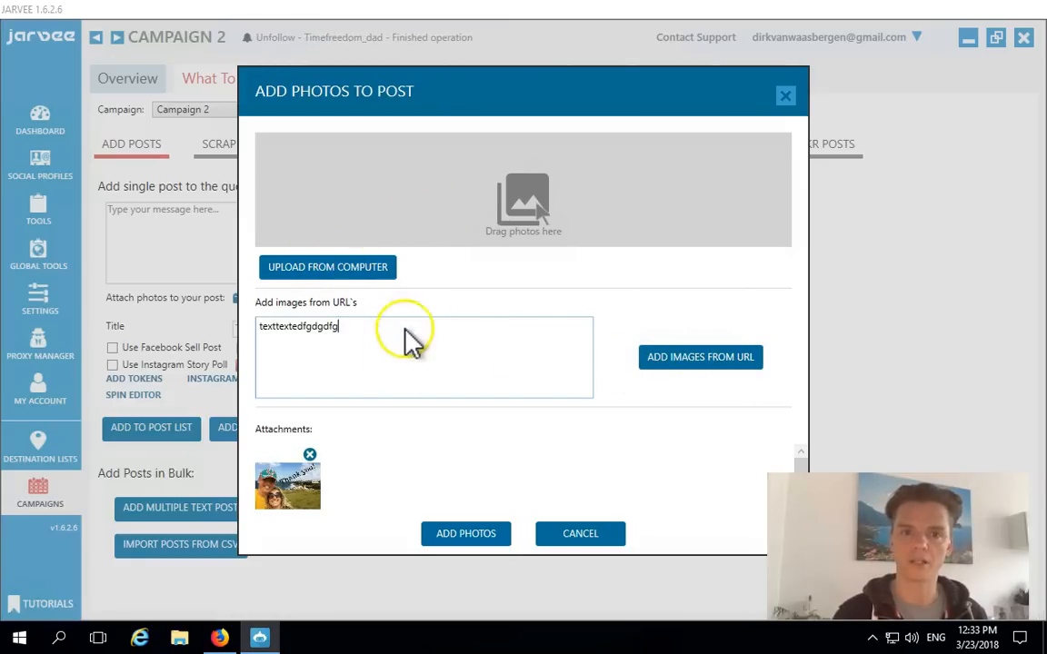
{"action": "left_click", "coordinate": [466, 534]}
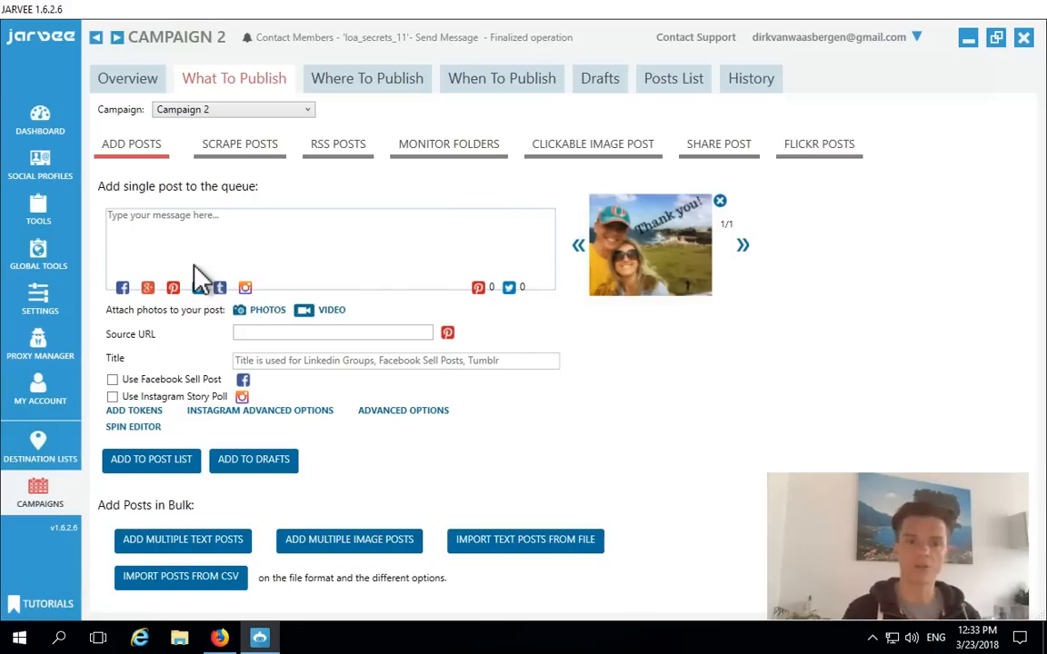
Select "Destination ford raptor" and "corporate test" as Campaign 2's destinations and open its publishing schedule
{"action": "left_click", "coordinate": [395, 78]}
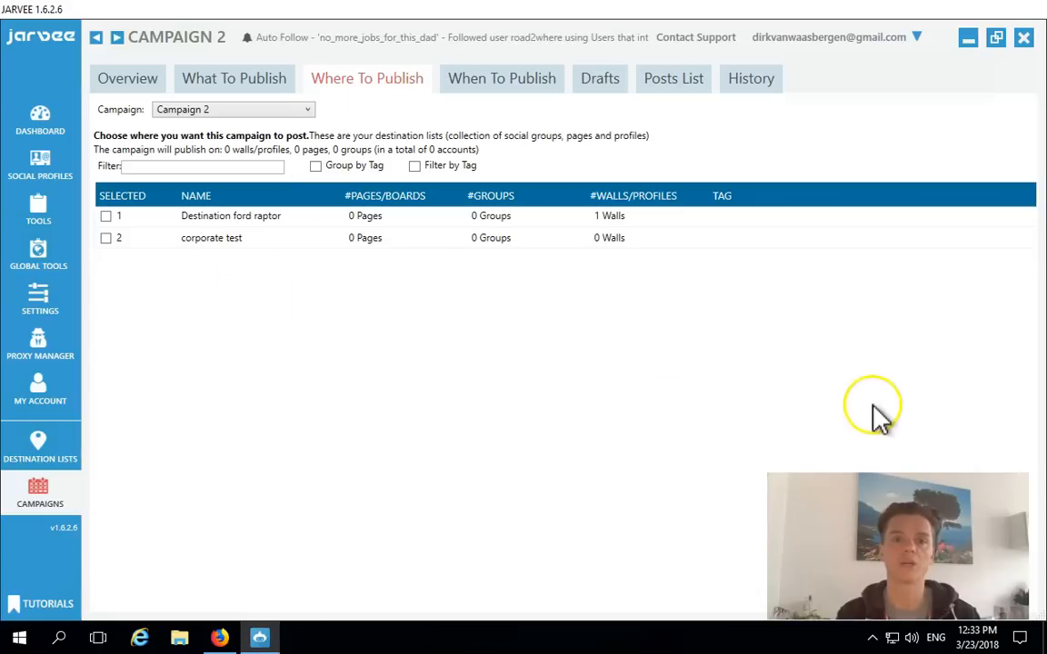
{"action": "left_click", "coordinate": [105, 217]}
{"action": "left_click", "coordinate": [106, 238]}
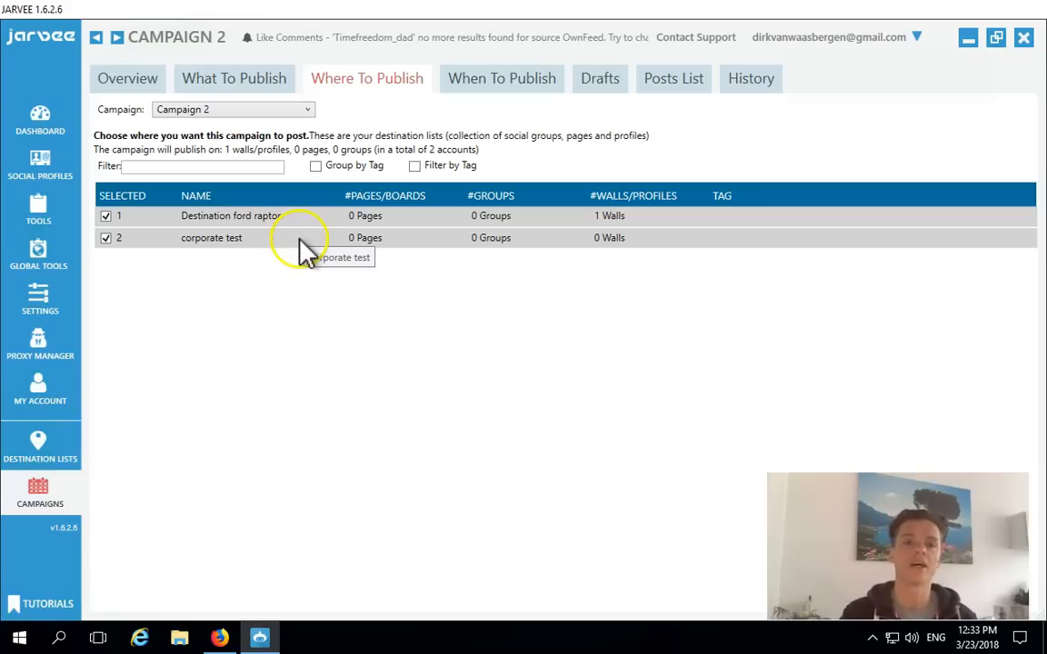
{"action": "left_click", "coordinate": [506, 84]}
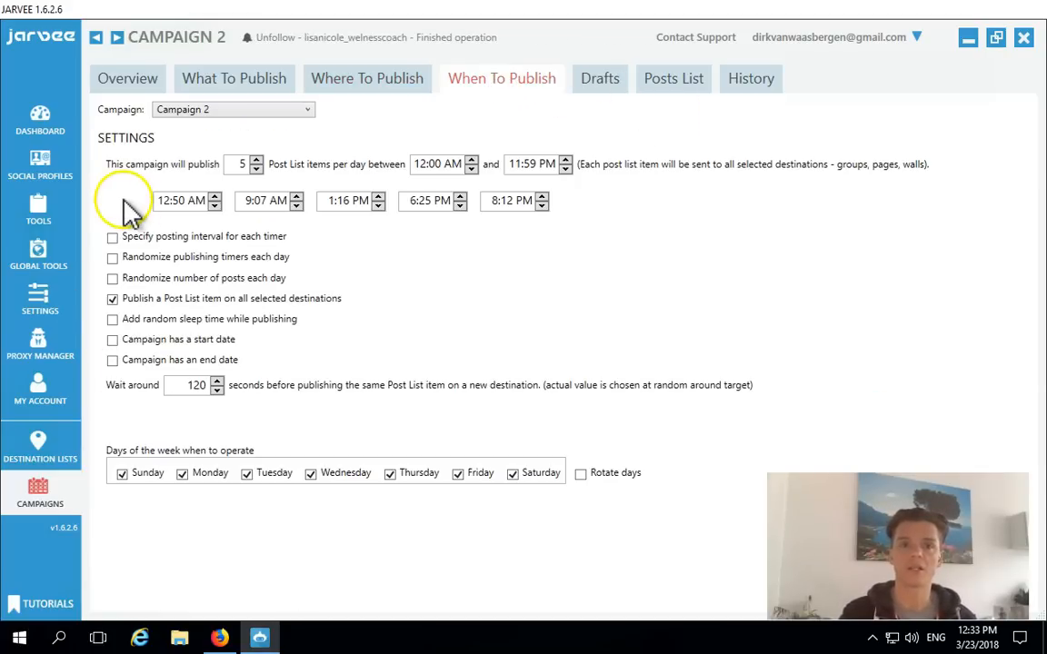
Reduce Campaign 2's publishing rate to 1 post list item per day
{"action": "left_click", "coordinate": [257, 170]}
{"action": "left_click", "coordinate": [257, 169]}
{"action": "left_click", "coordinate": [257, 169]}
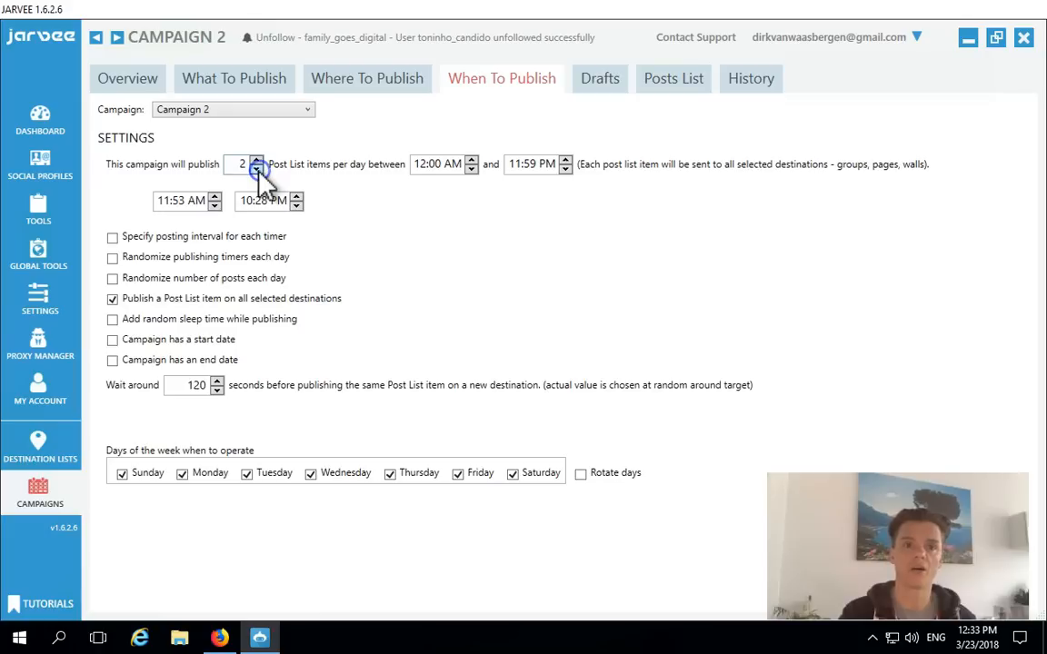
{"action": "left_click", "coordinate": [257, 169]}
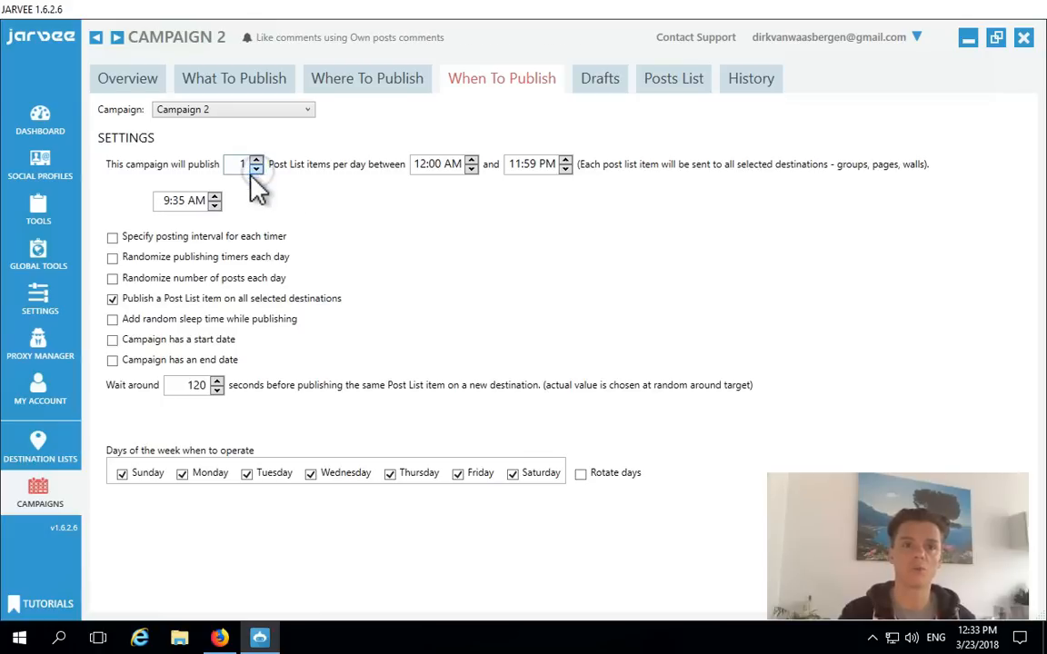
{"action": "left_click", "coordinate": [187, 202]}
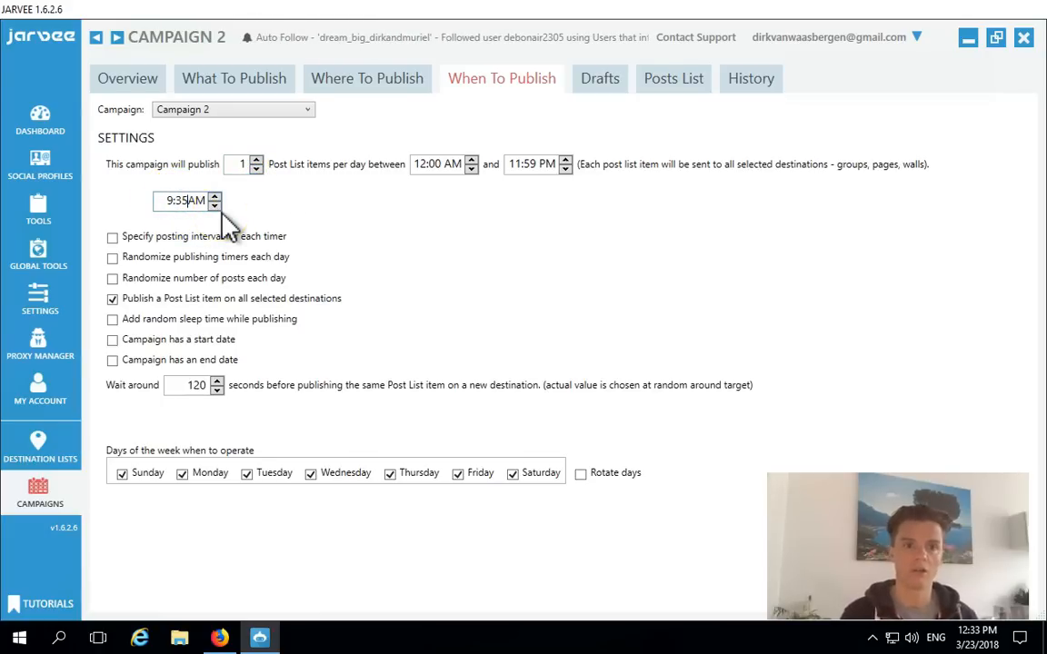
{"action": "key", "text": "BackSpace"}
{"action": "key", "text": "BackSpace"}
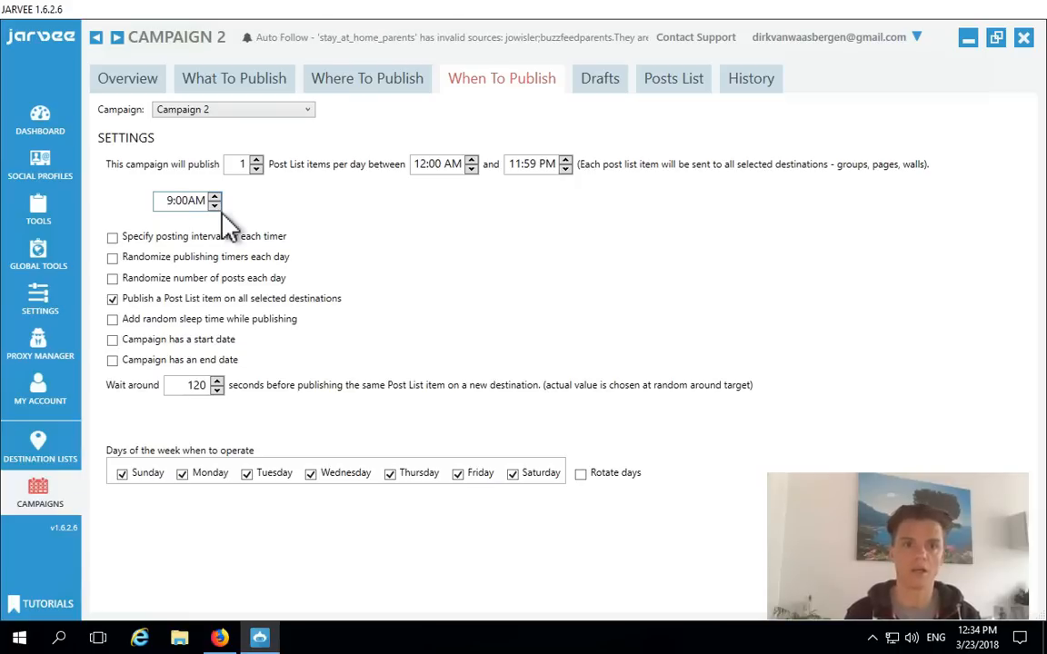
{"action": "left_click", "coordinate": [267, 199]}
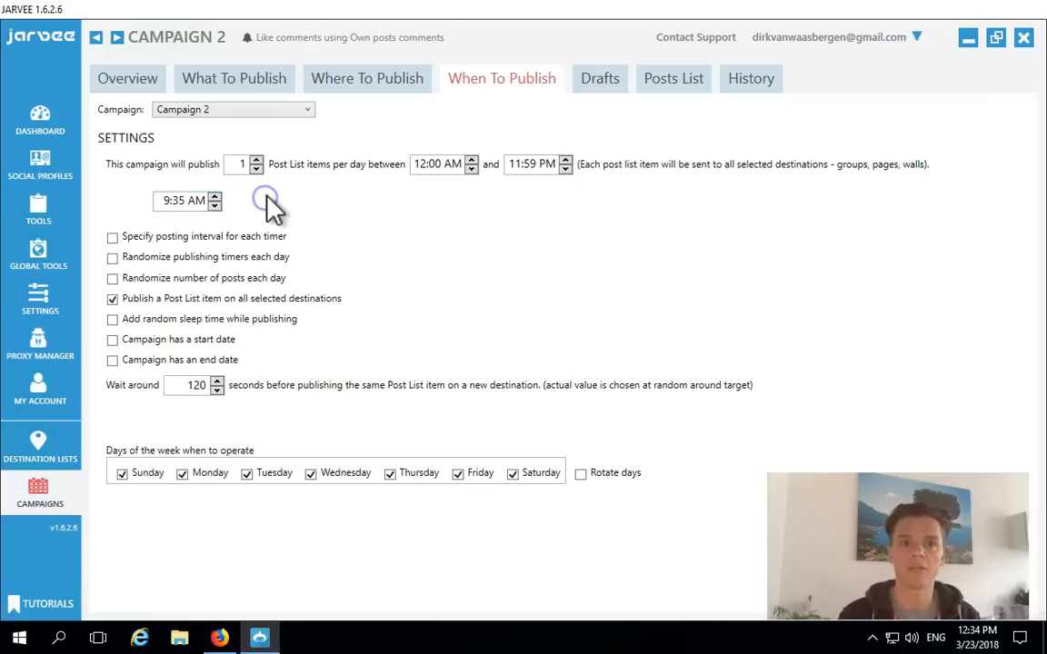
Set Campaign 2's daily publishing time to 9:00 AM
{"action": "left_click", "coordinate": [181, 201]}
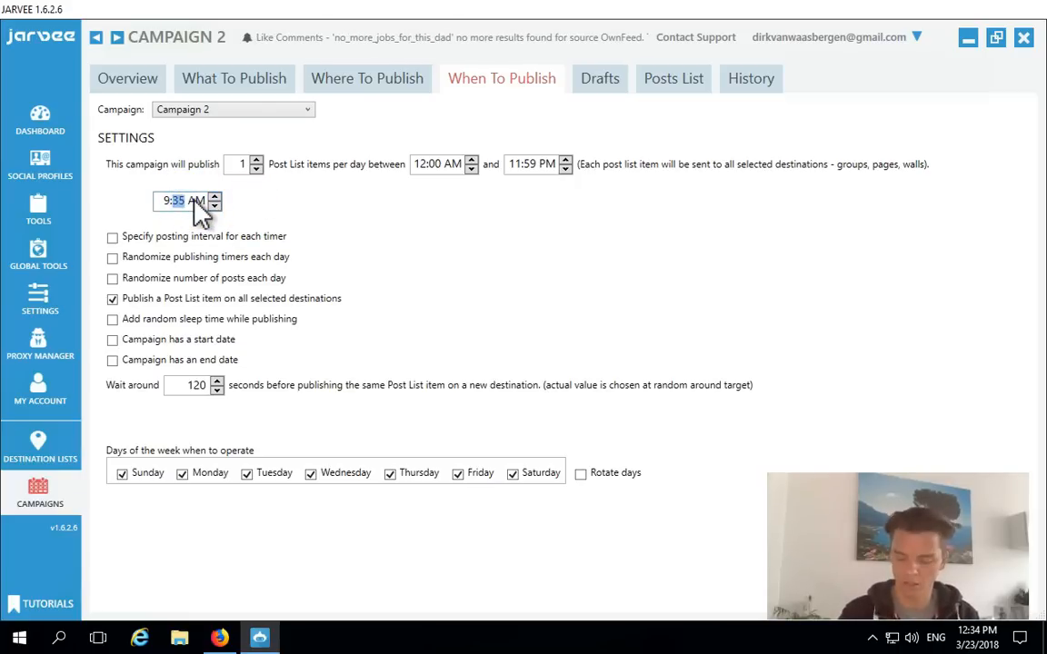
{"action": "type", "text": "00"}
{"action": "left_click", "coordinate": [257, 140]}
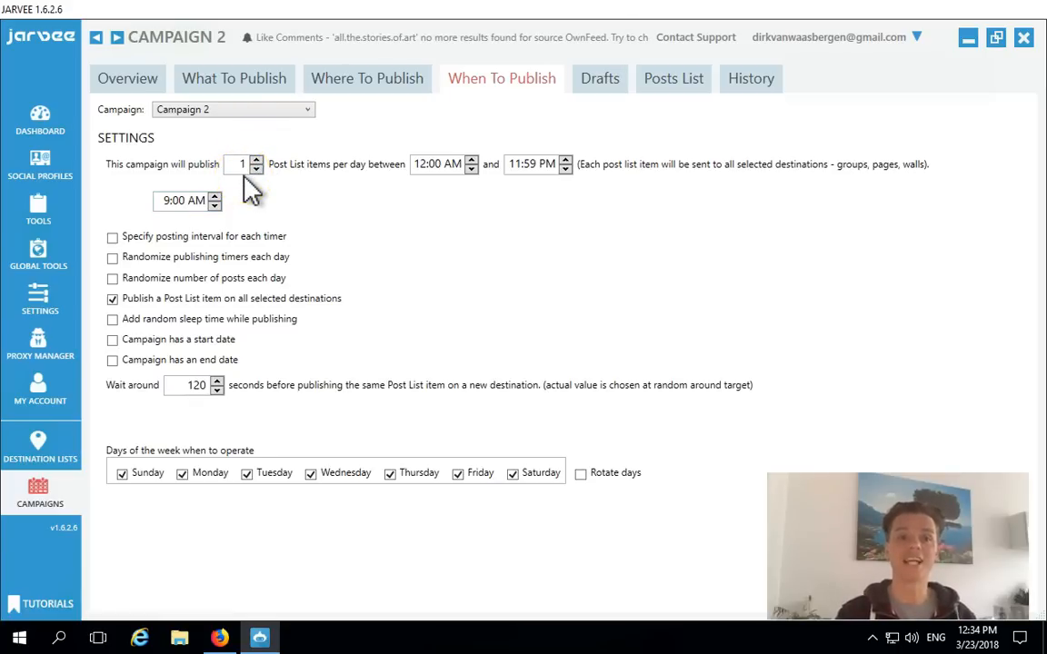
{"action": "left_click", "coordinate": [251, 169]}
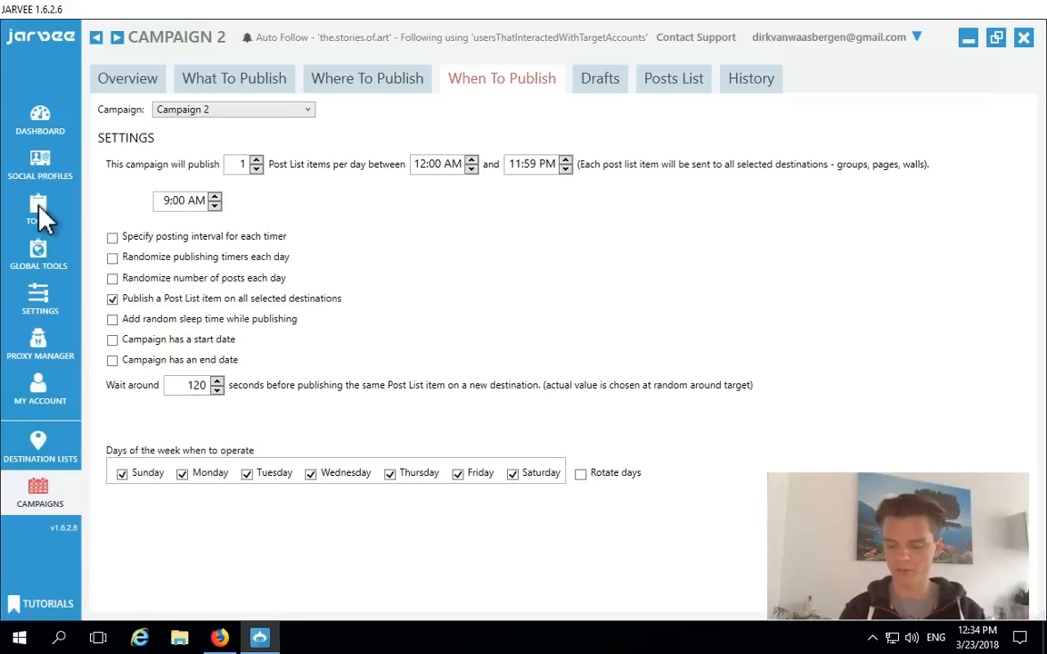
Go to the tools overview and open the Follow settings of the corporate_is_history account
{"action": "left_click", "coordinate": [41, 214]}
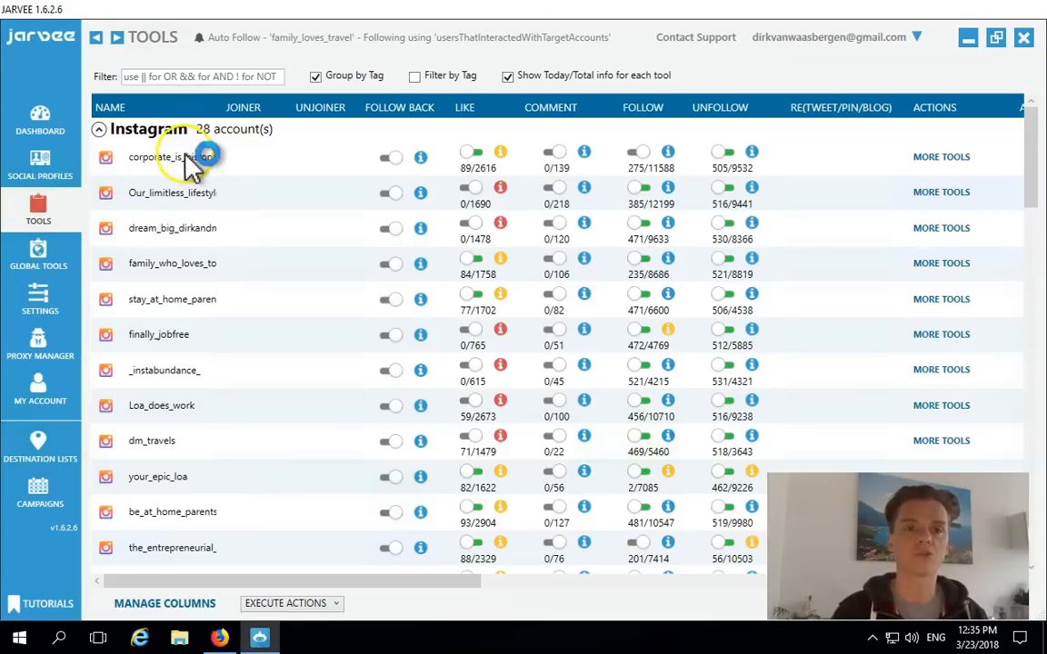
{"action": "mouse_move", "coordinate": [168, 162]}
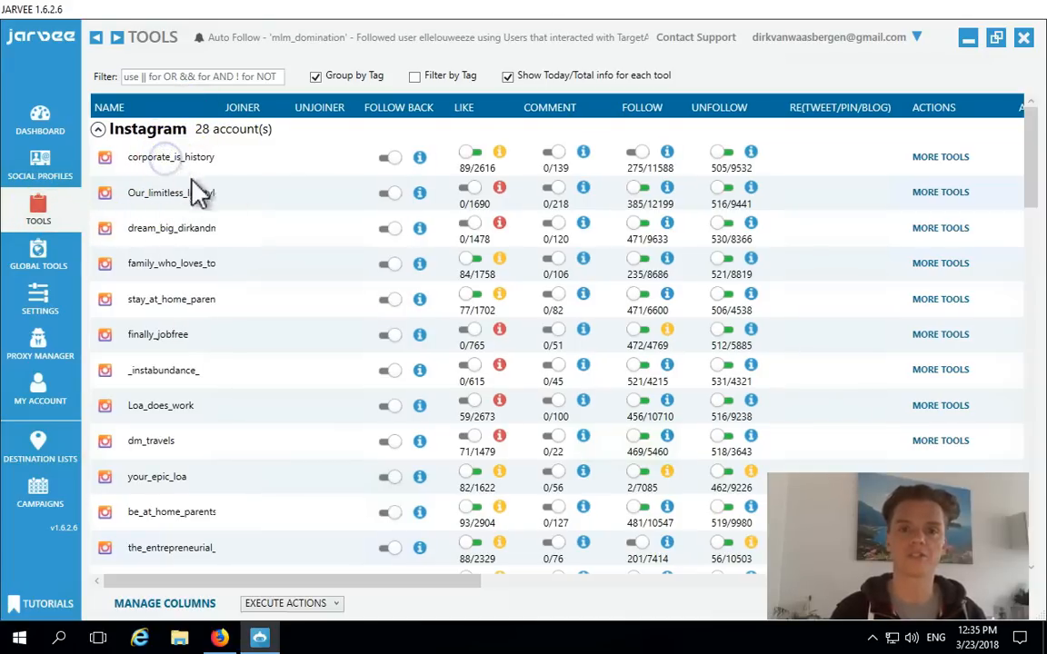
{"action": "left_click", "coordinate": [253, 208]}
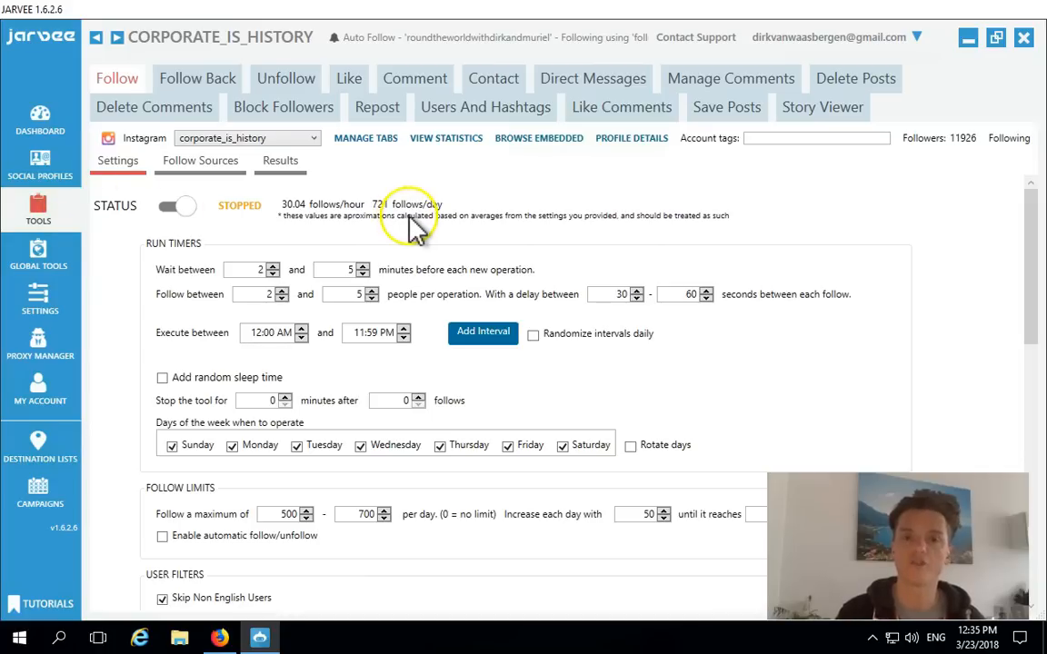
Return to the tools overview and check the Like and Unfollow status details of the first Instagram accounts
{"action": "left_click", "coordinate": [38, 210]}
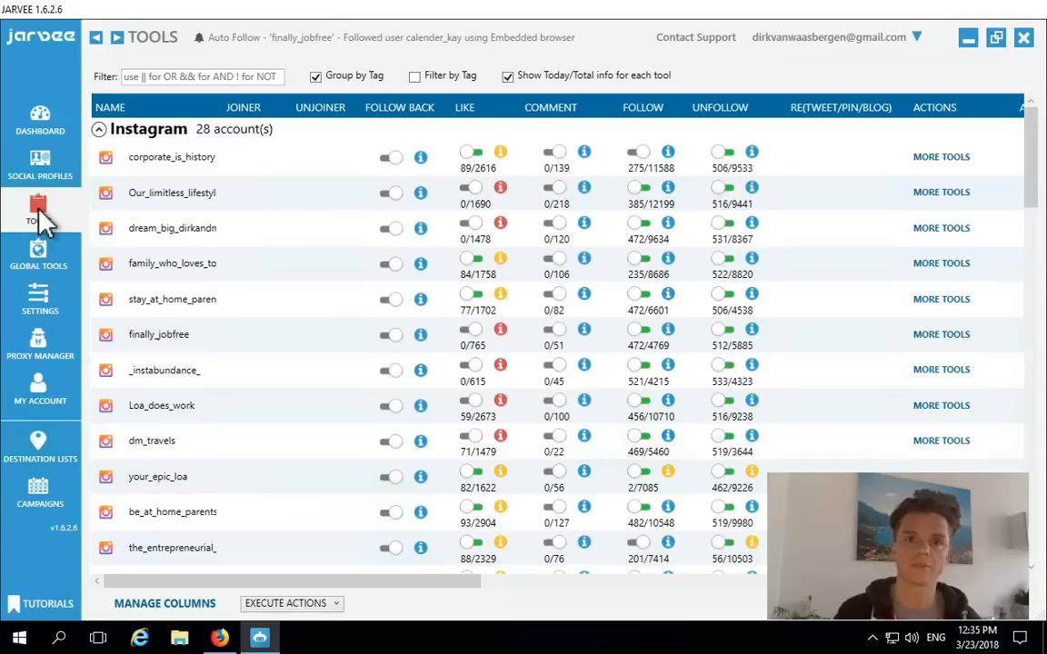
{"action": "mouse_move", "coordinate": [502, 156]}
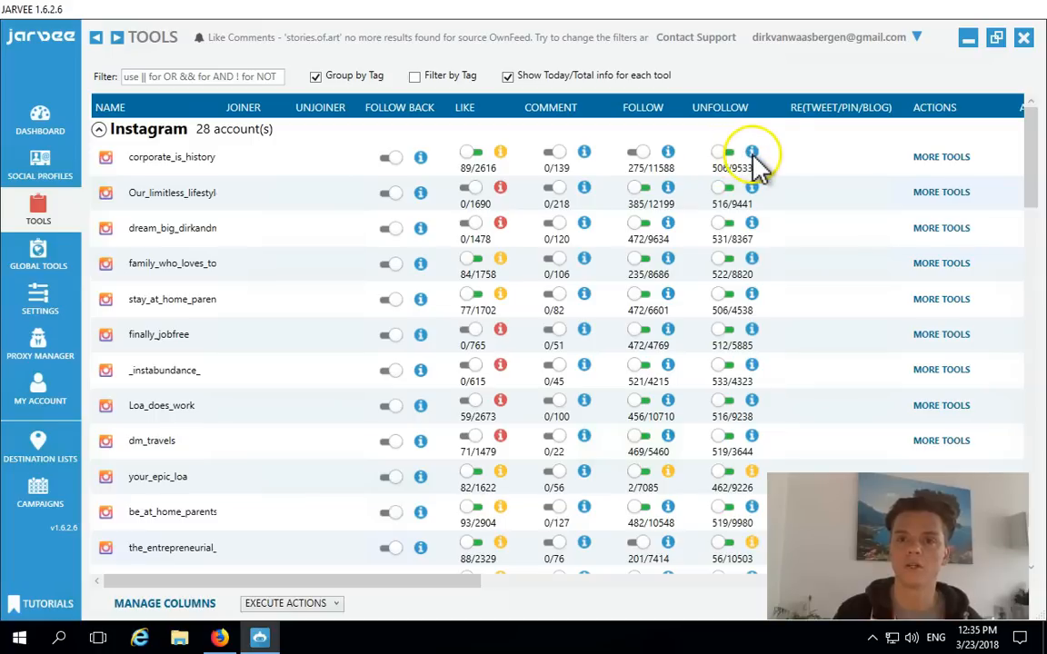
{"action": "mouse_move", "coordinate": [752, 156]}
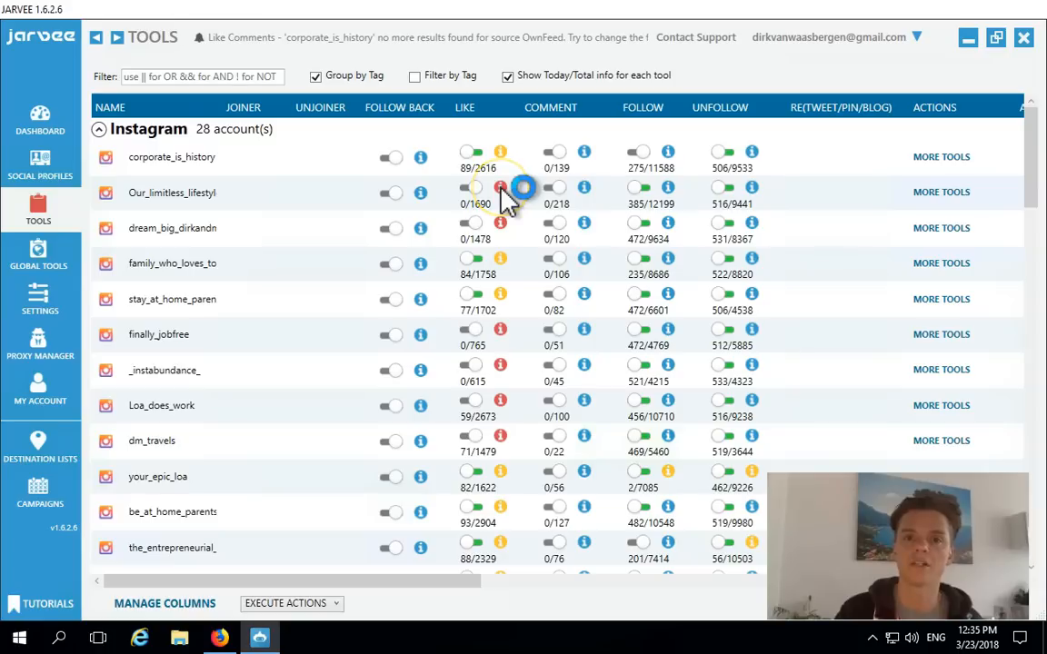
{"action": "mouse_move", "coordinate": [502, 192]}
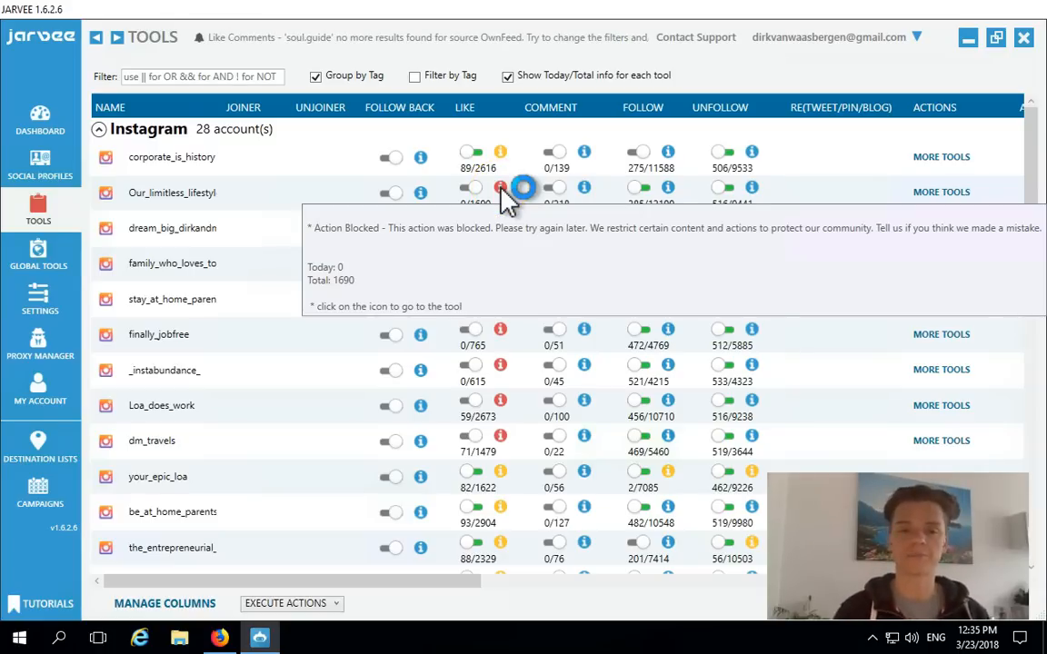
{"action": "scroll", "coordinate": [373, 373], "scroll_direction": "down", "scroll_amount": 1}
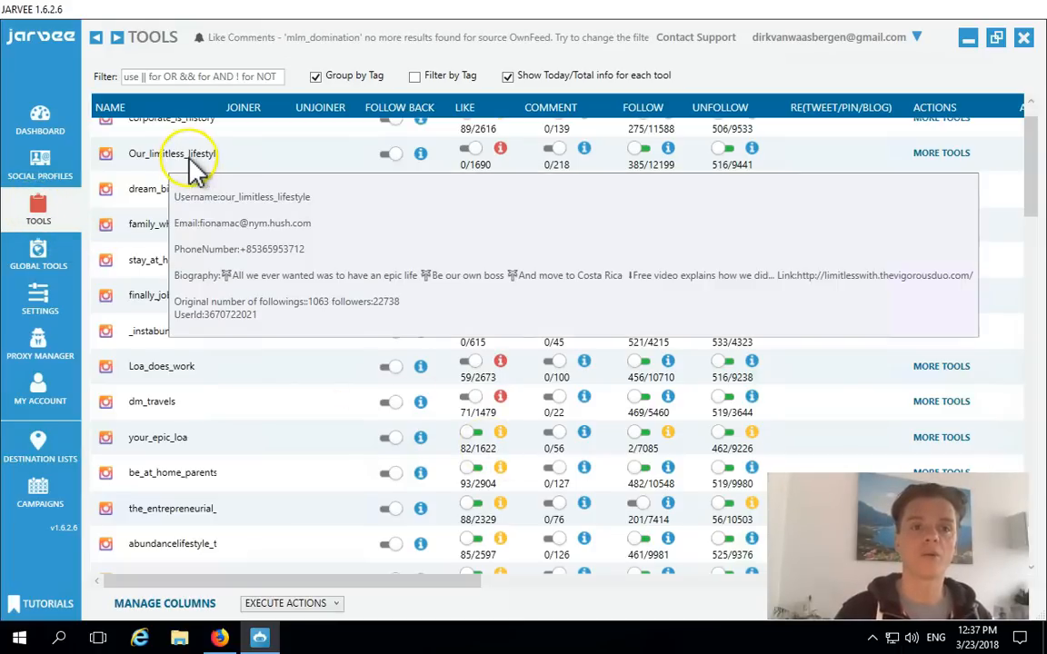
{"action": "scroll", "coordinate": [191, 168], "scroll_direction": "up", "scroll_amount": 1}
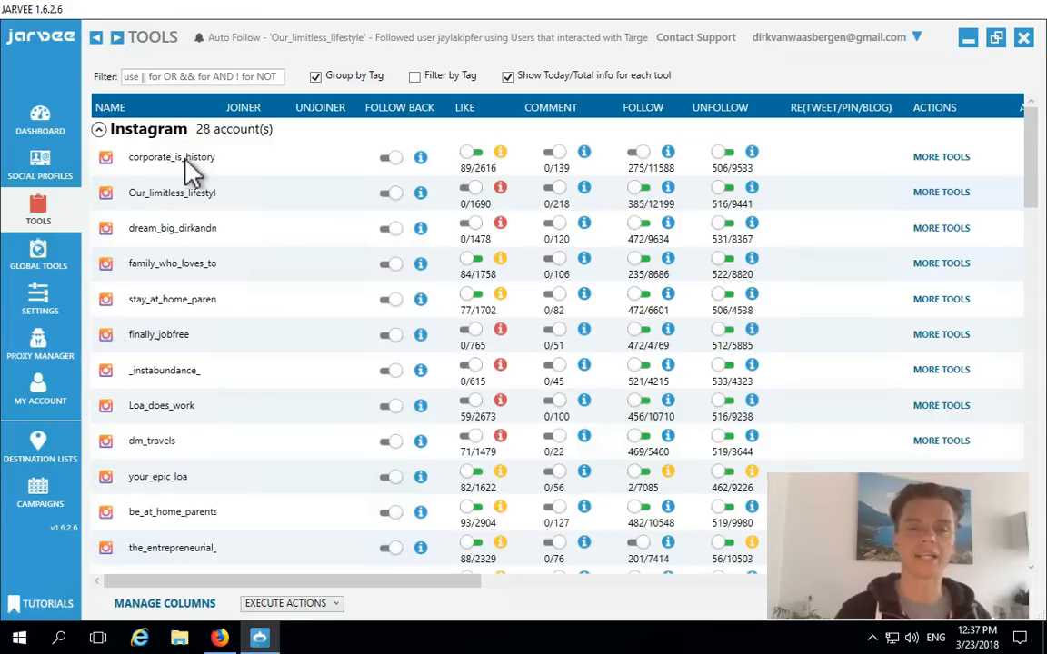
Open Users And Hashtags for corporate_is_history and search the suggested users for "travelmadmum"
{"action": "left_click", "coordinate": [186, 162]}
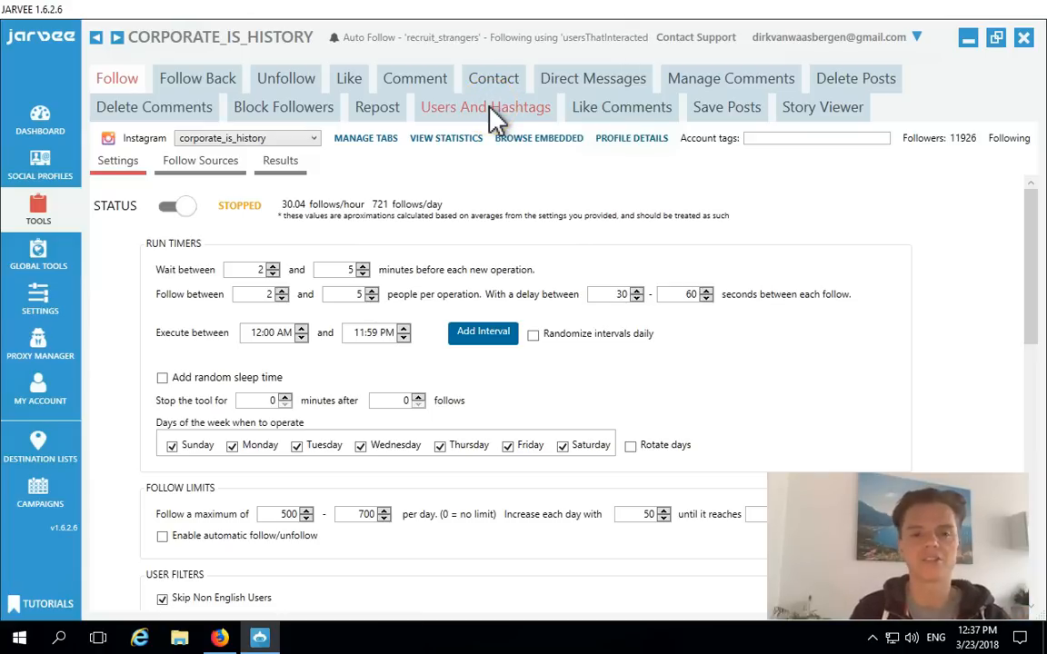
{"action": "left_click", "coordinate": [496, 116]}
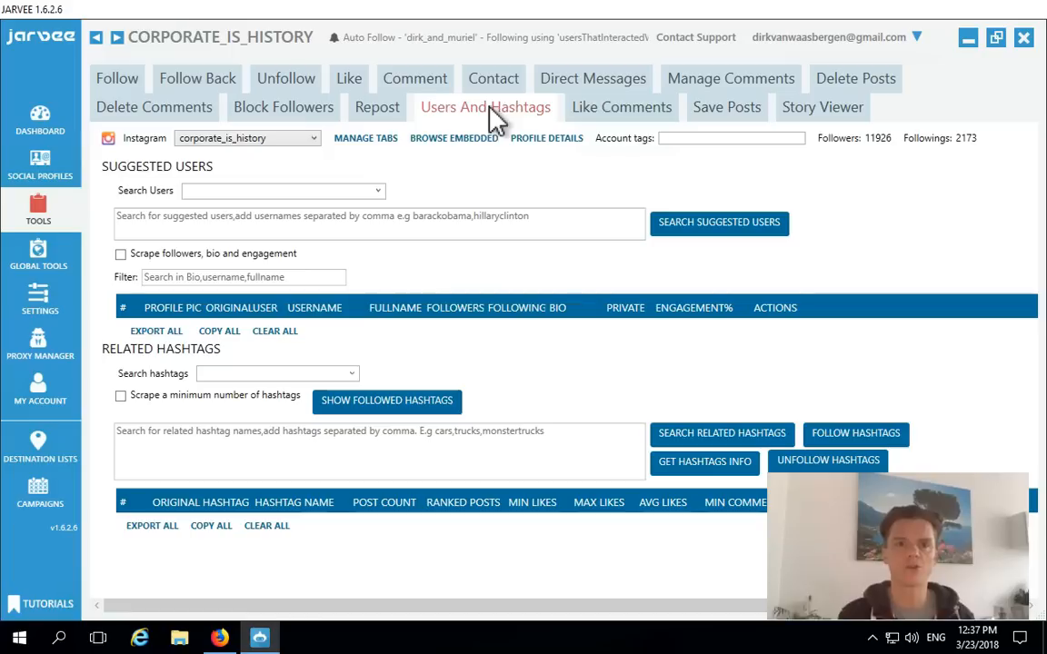
{"action": "left_click", "coordinate": [294, 191]}
{"action": "left_click", "coordinate": [302, 192]}
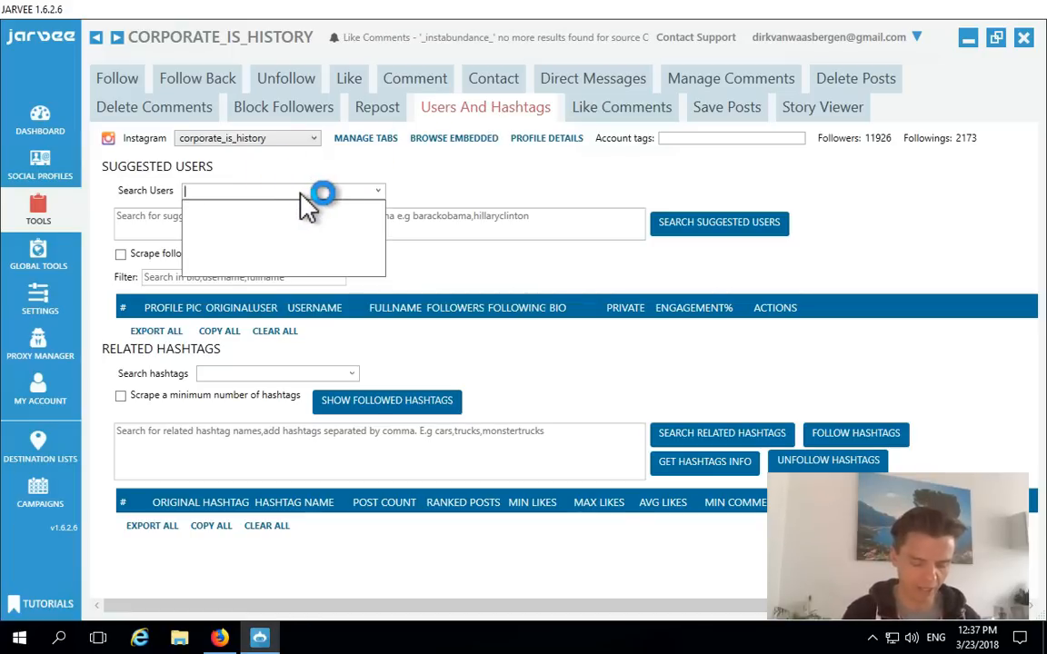
{"action": "type", "text": "m"}
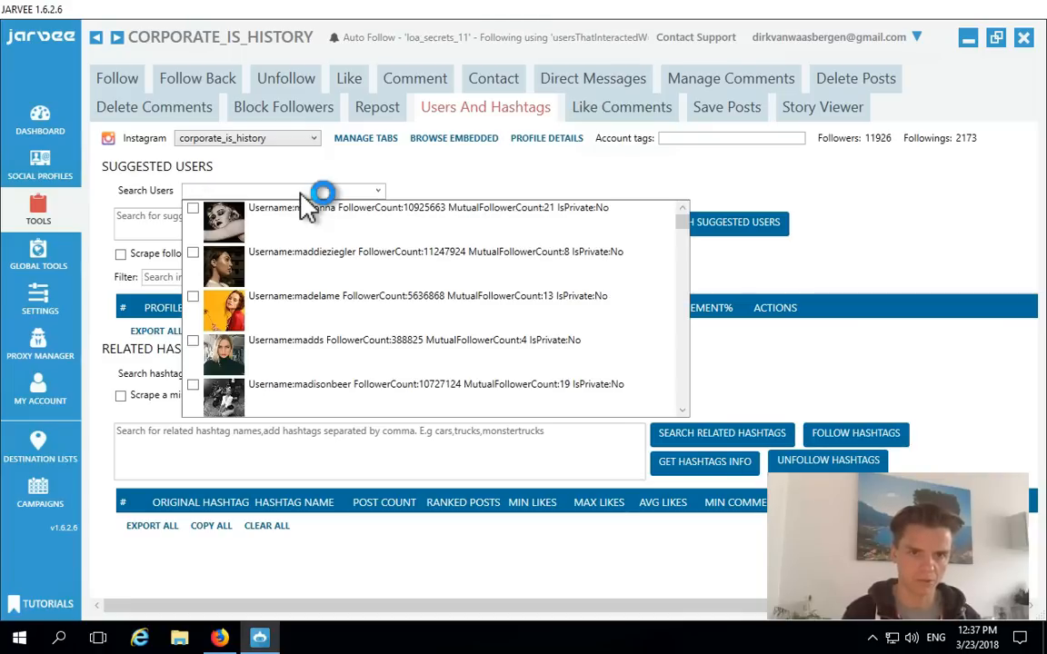
{"action": "type", "text": "trav"}
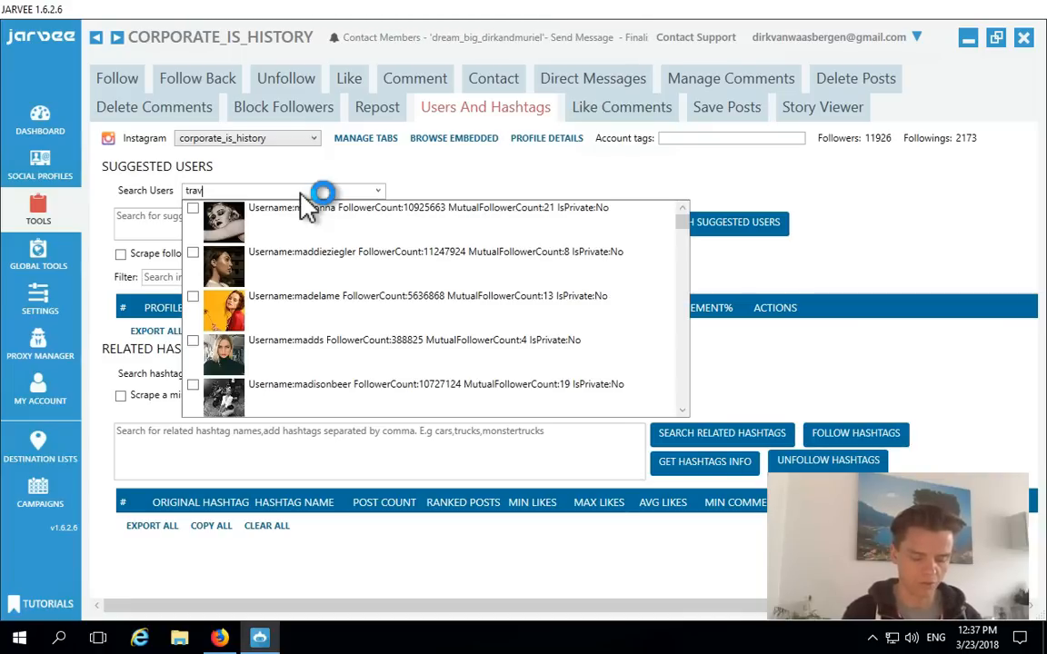
{"action": "type", "text": "eli"}
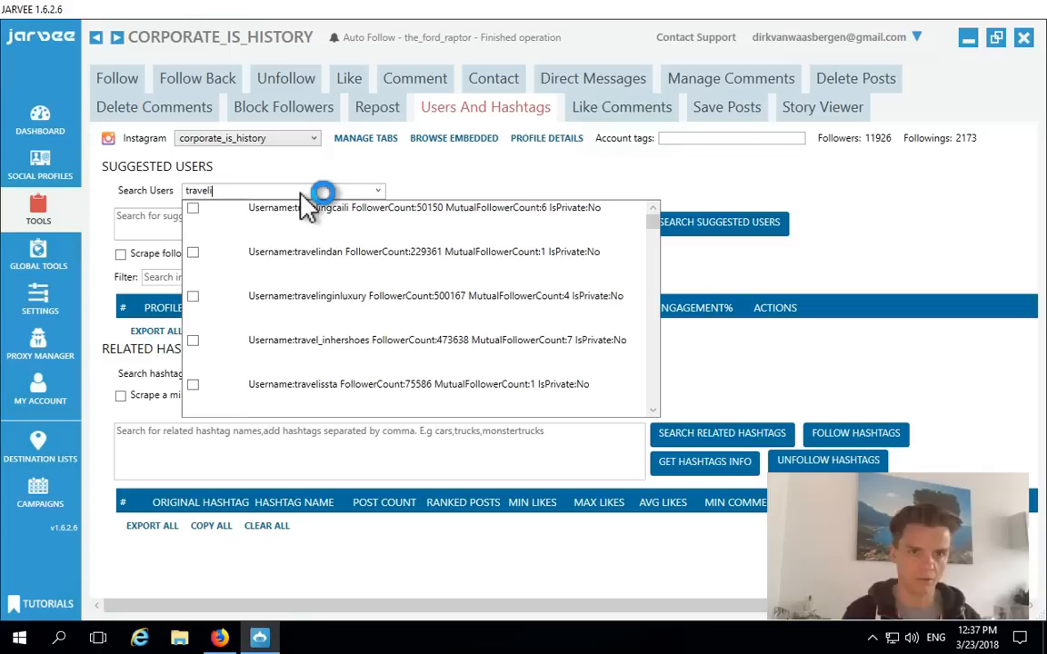
{"action": "key", "text": "BackSpace"}
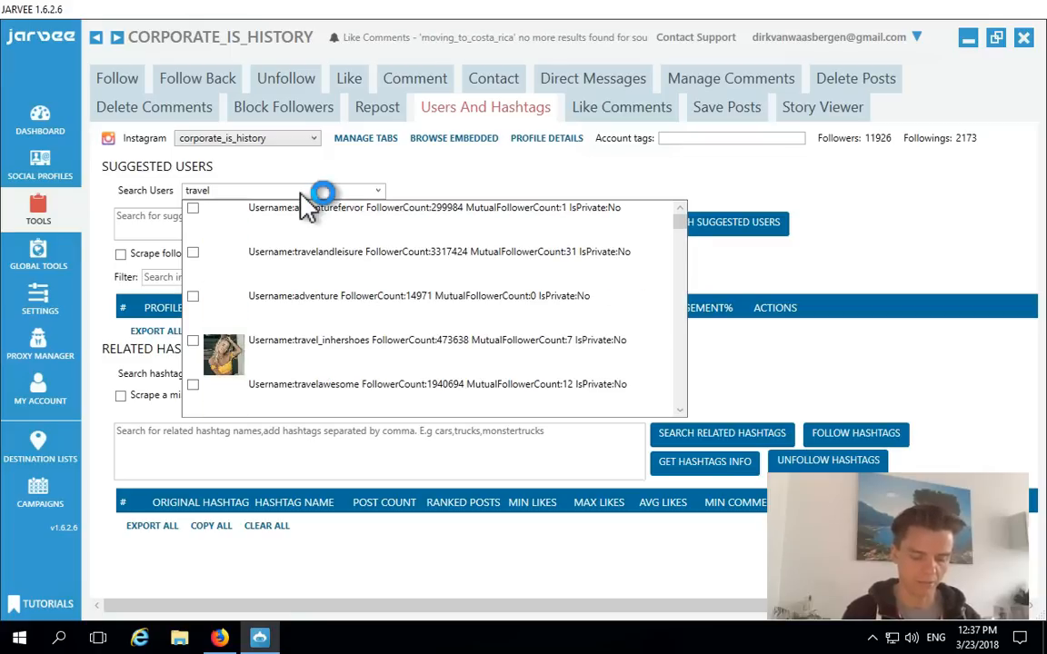
{"action": "type", "text": "madmum"}
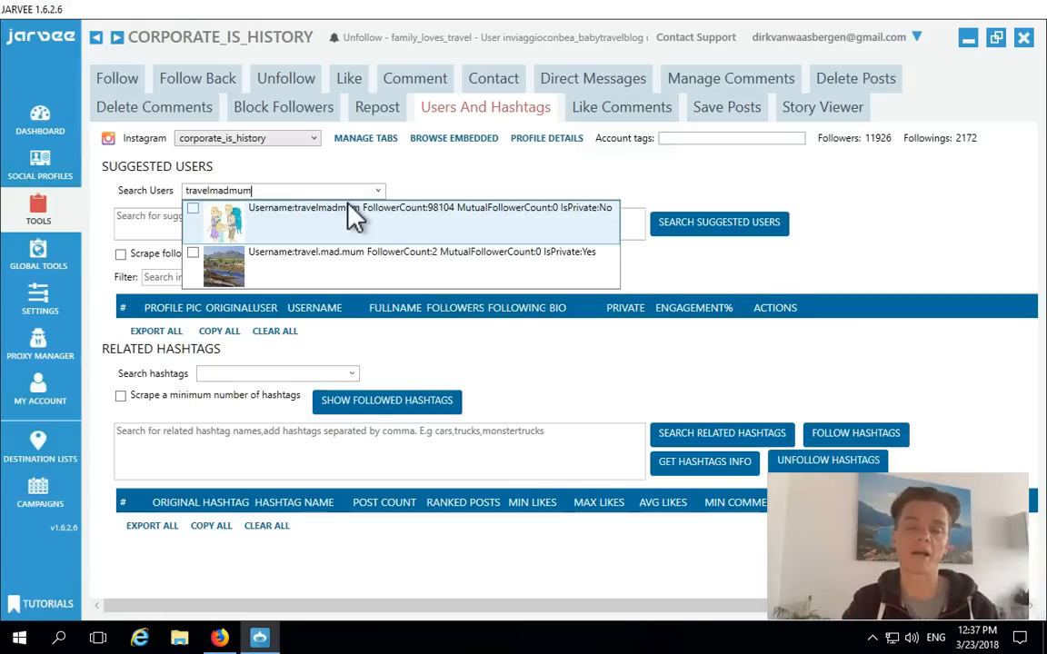
Add the public travelmadmum account from the user matches to the suggested users search
{"action": "left_click", "coordinate": [346, 222]}
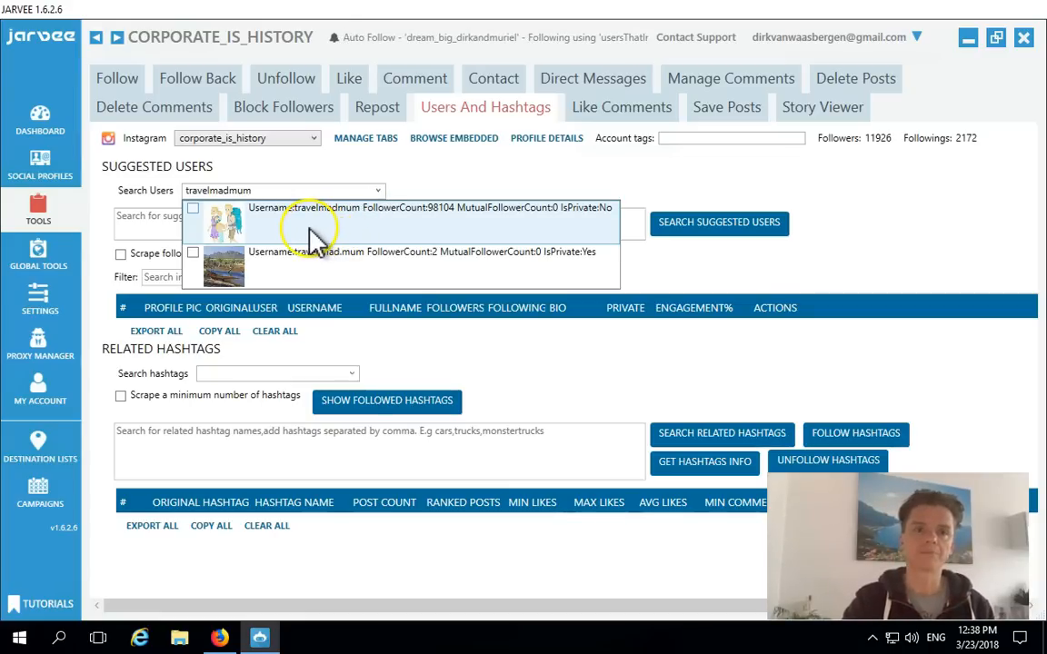
{"action": "left_click", "coordinate": [320, 225]}
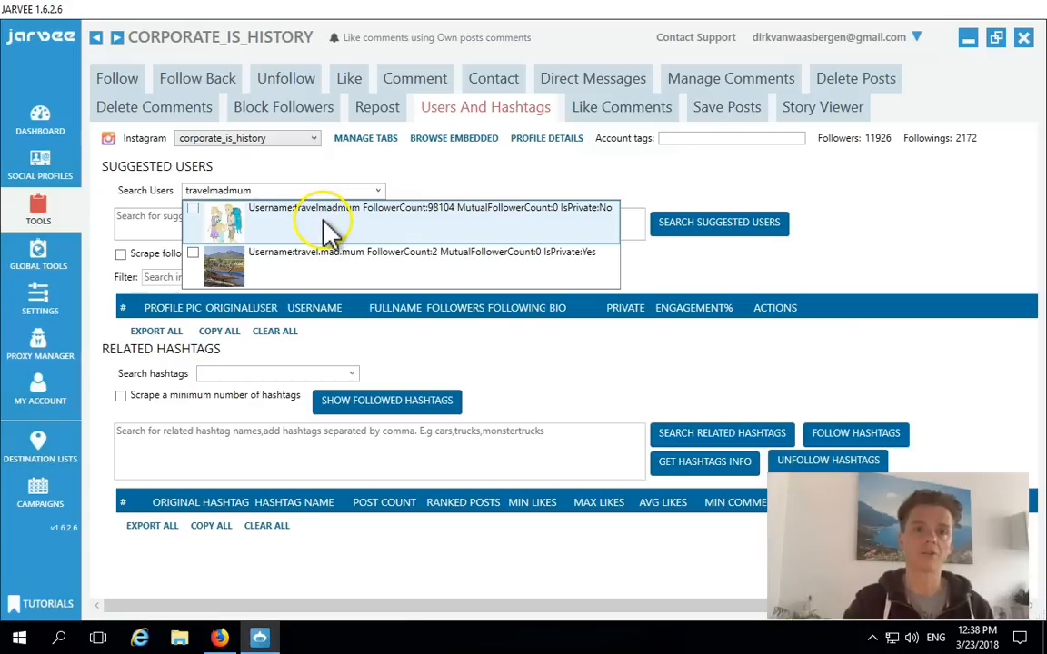
{"action": "left_click", "coordinate": [193, 208]}
{"action": "left_click", "coordinate": [336, 159]}
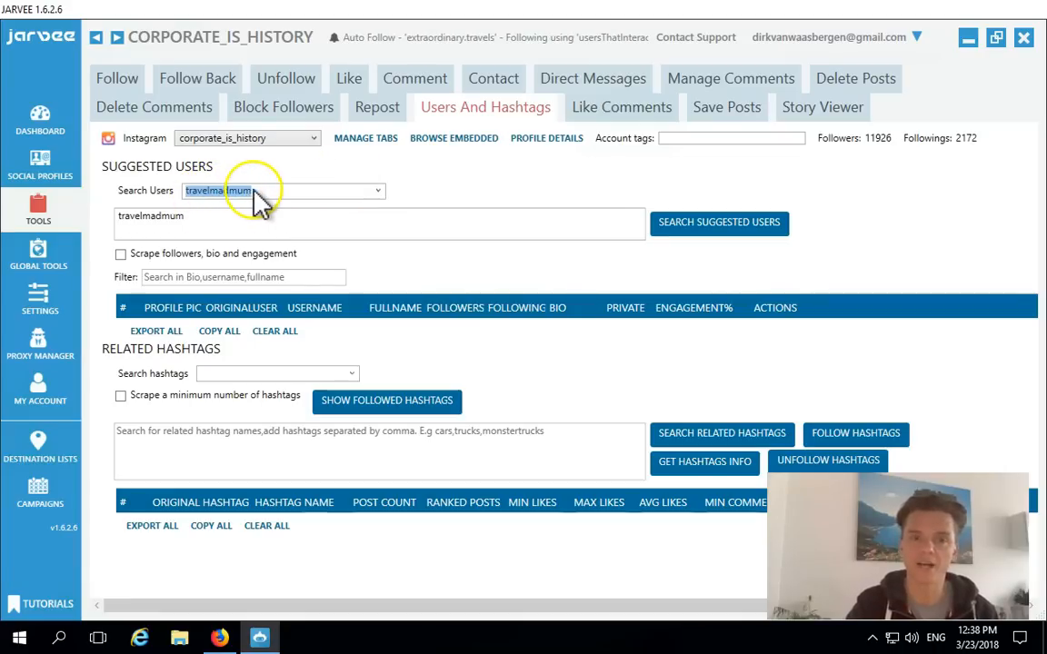
Run the suggested users search for travelmadmum and copy all the resulting usernames
{"action": "left_click", "coordinate": [700, 225]}
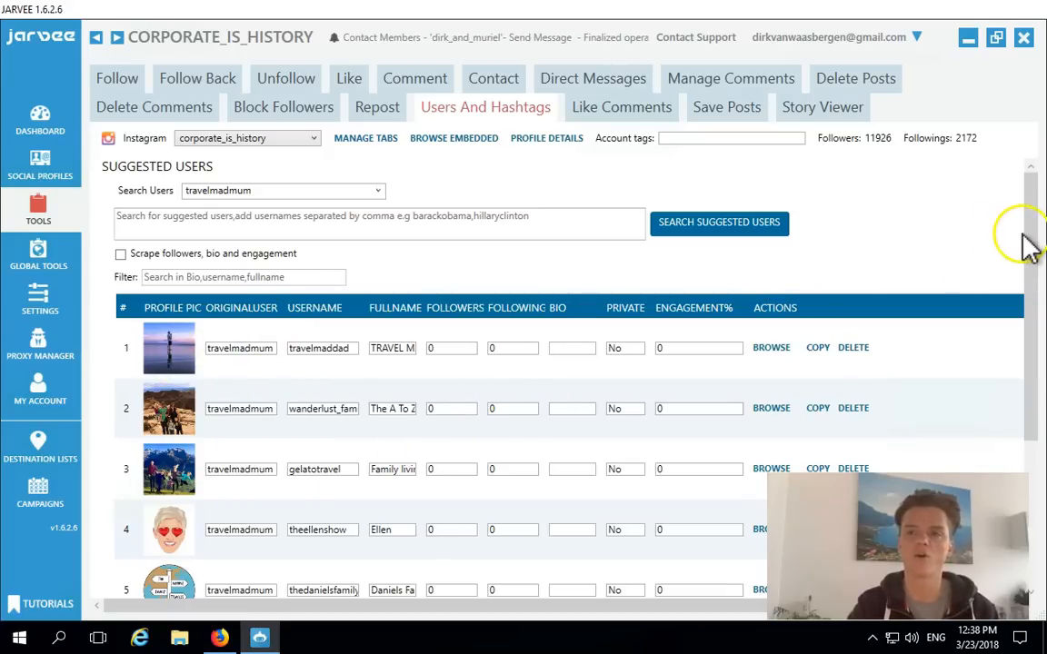
{"action": "left_click_drag", "start_coordinate": [1031, 299], "coordinate": [1024, 355]}
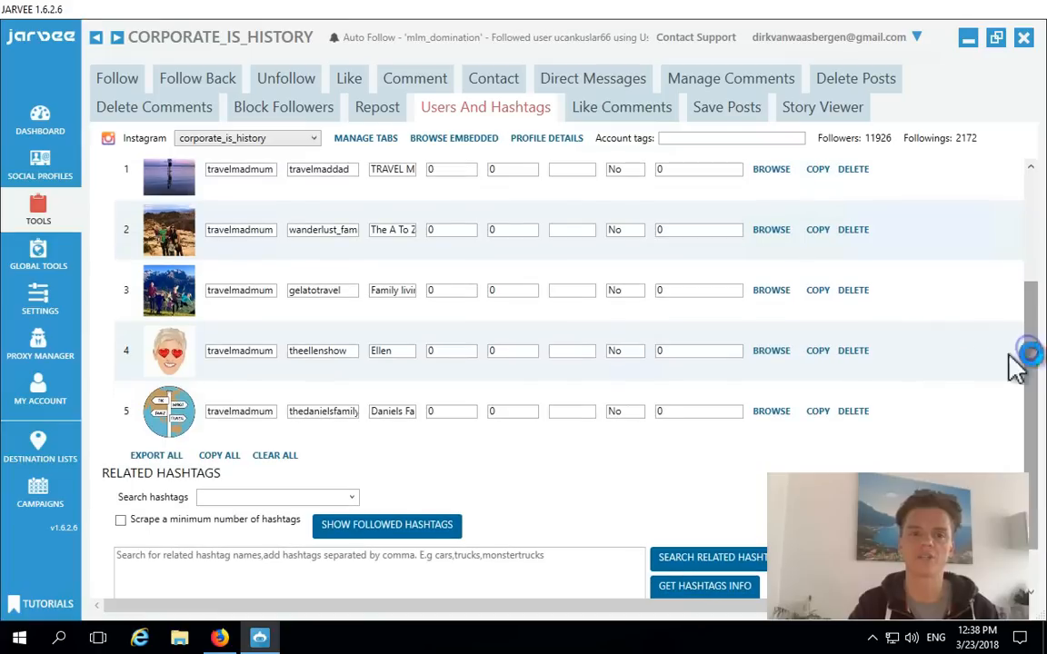
{"action": "left_click", "coordinate": [218, 457]}
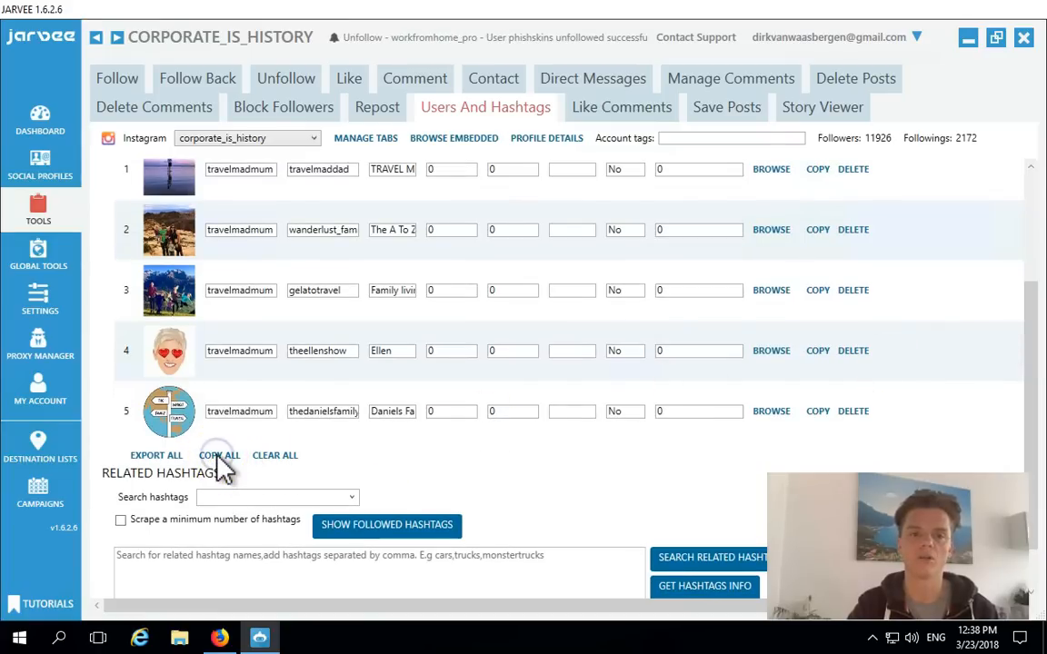
Switch to the Notes app on the Mac, create a new note and paste the copied usernames into it
{"action": "left_click", "coordinate": [373, 562]}
{"action": "key", "text": "ctrl+Left"}
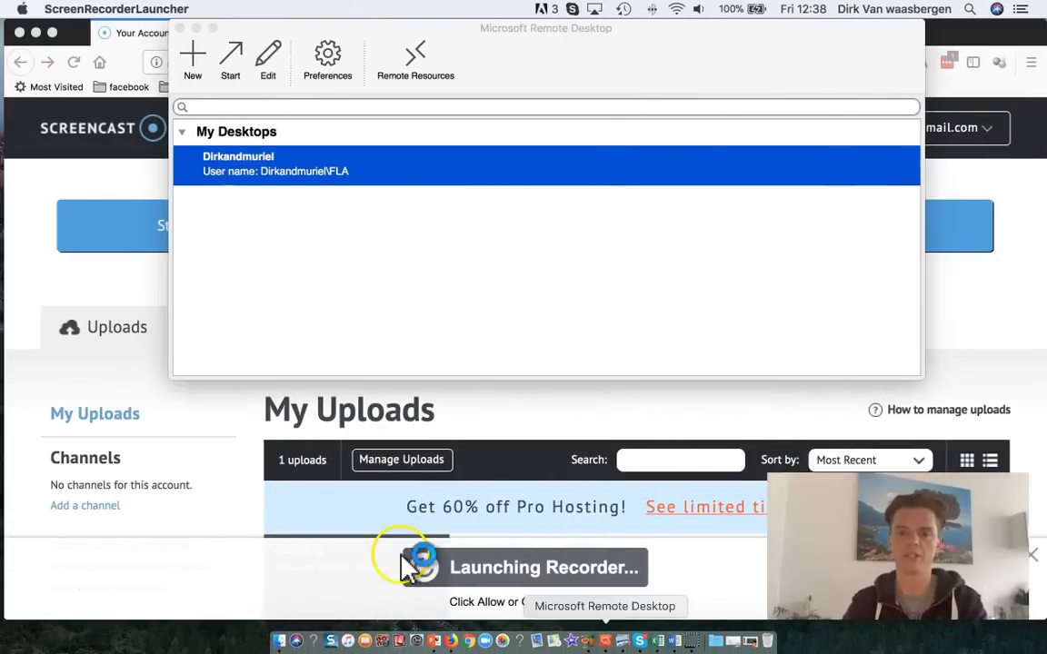
{"action": "left_click", "coordinate": [717, 642]}
{"action": "scroll", "coordinate": [613, 441], "scroll_direction": "down", "scroll_amount": 5}
{"action": "scroll", "coordinate": [621, 448], "scroll_direction": "down", "scroll_amount": 10}
{"action": "left_click", "coordinate": [715, 397]}
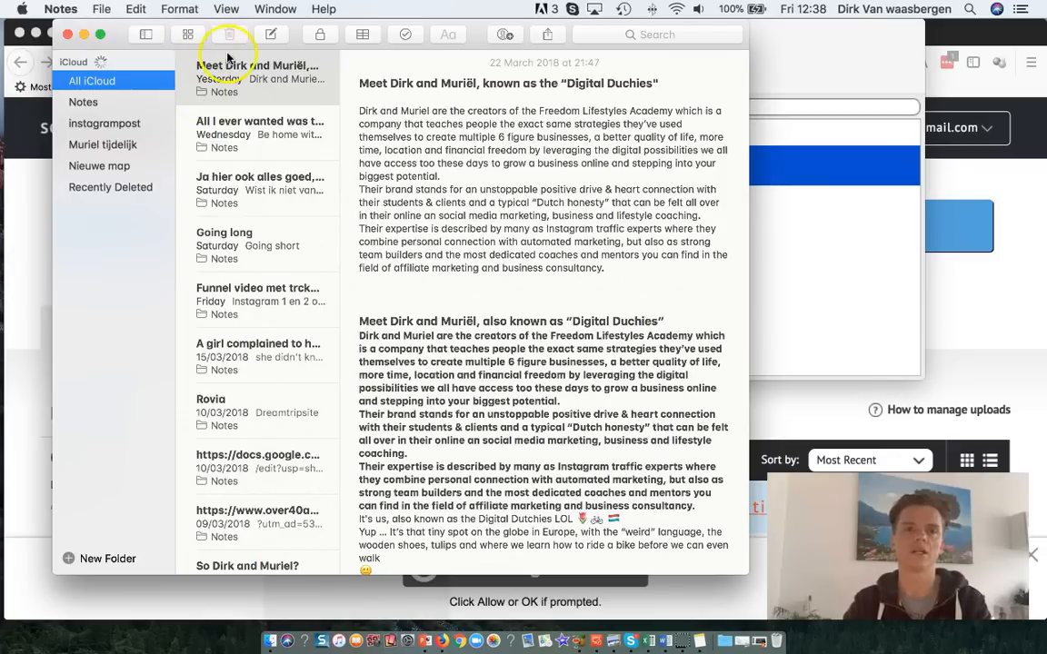
{"action": "left_click", "coordinate": [272, 36]}
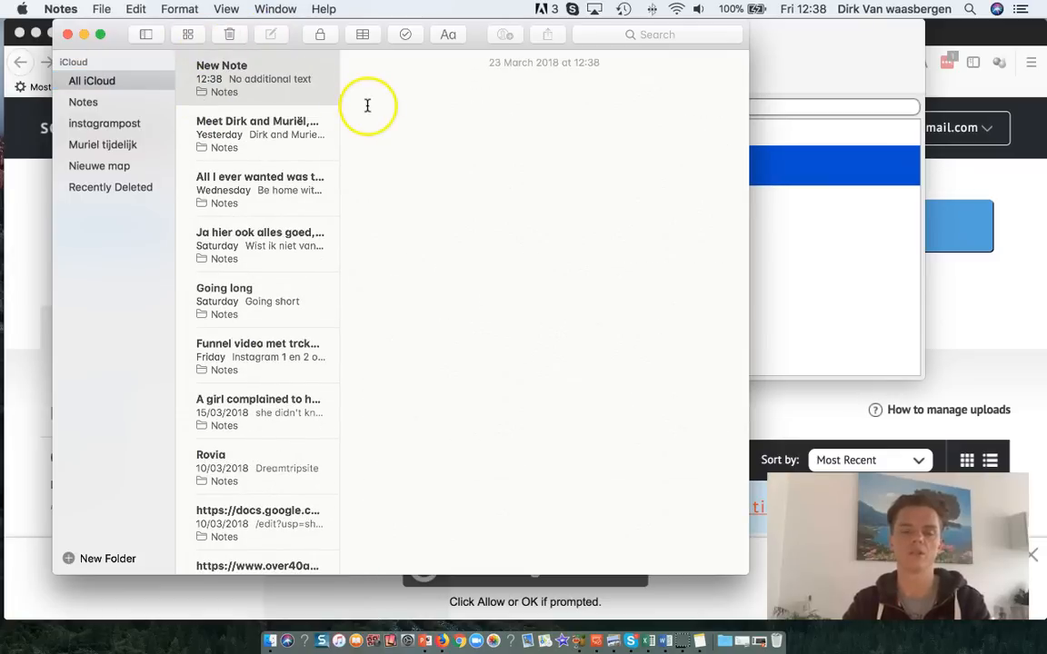
{"action": "key", "text": "super+v"}
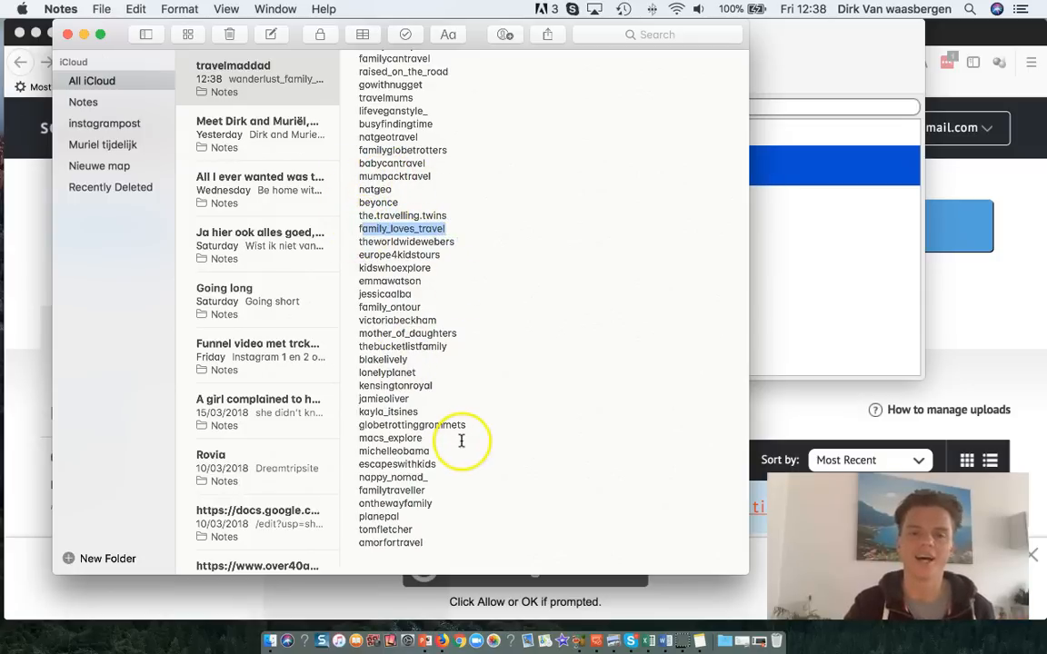
Review the pasted usernames from the start of the note
{"action": "scroll", "coordinate": [461, 440], "scroll_direction": "up", "scroll_amount": 10}
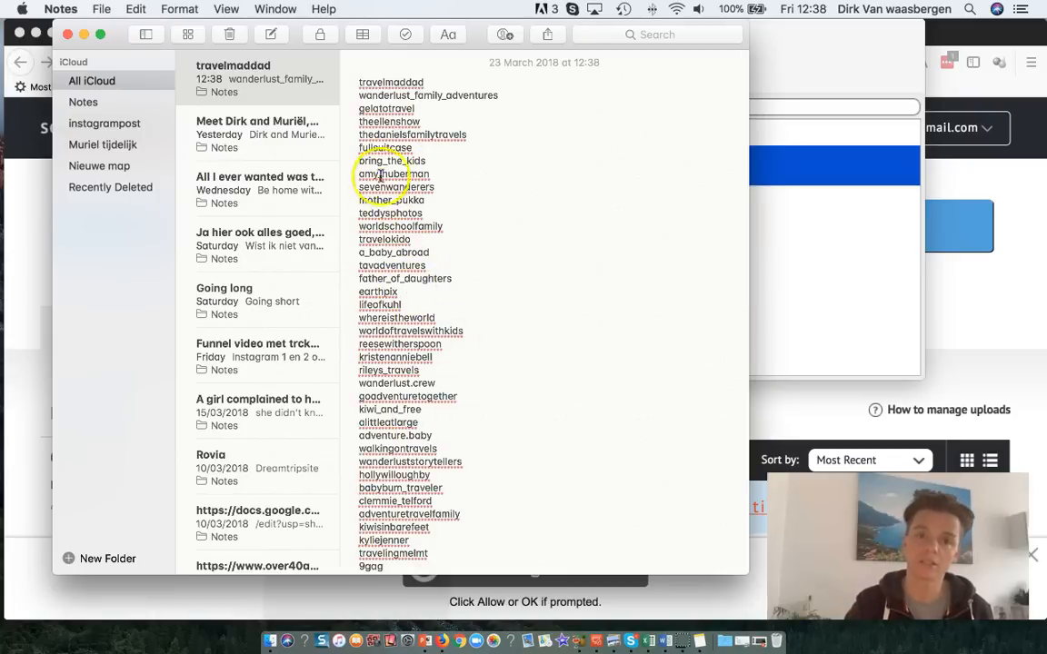
{"action": "left_click_drag", "start_coordinate": [354, 121], "coordinate": [394, 122]}
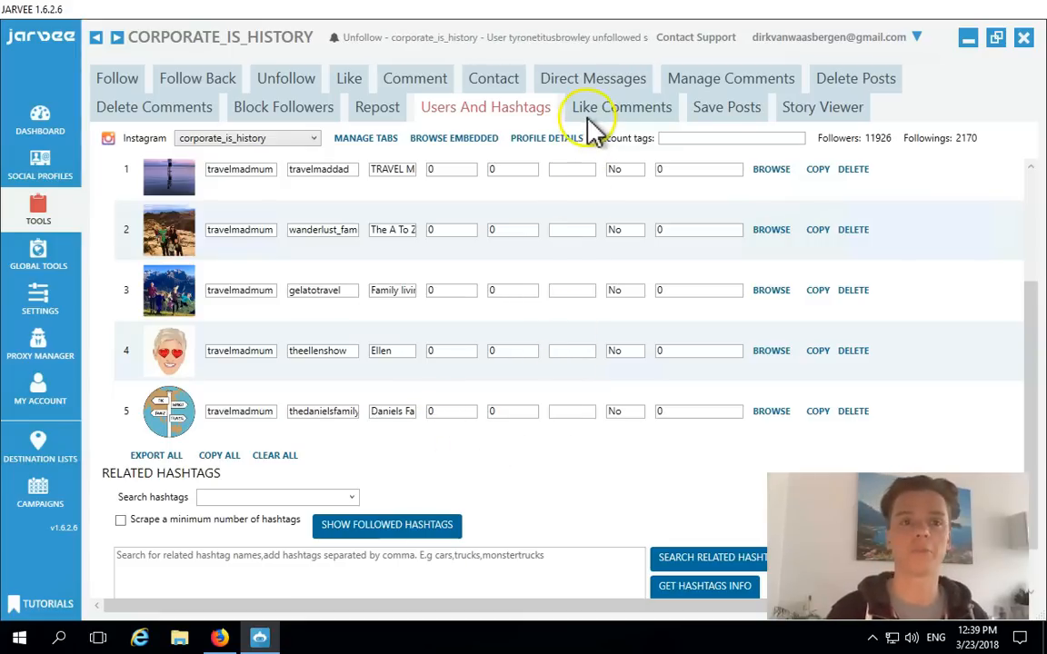
Back in Jarvee, open Like Comments for corporate_is_history and set the minimum delay between likes to 30 seconds
{"action": "left_click_drag", "start_coordinate": [1027, 307], "coordinate": [1026, 170]}
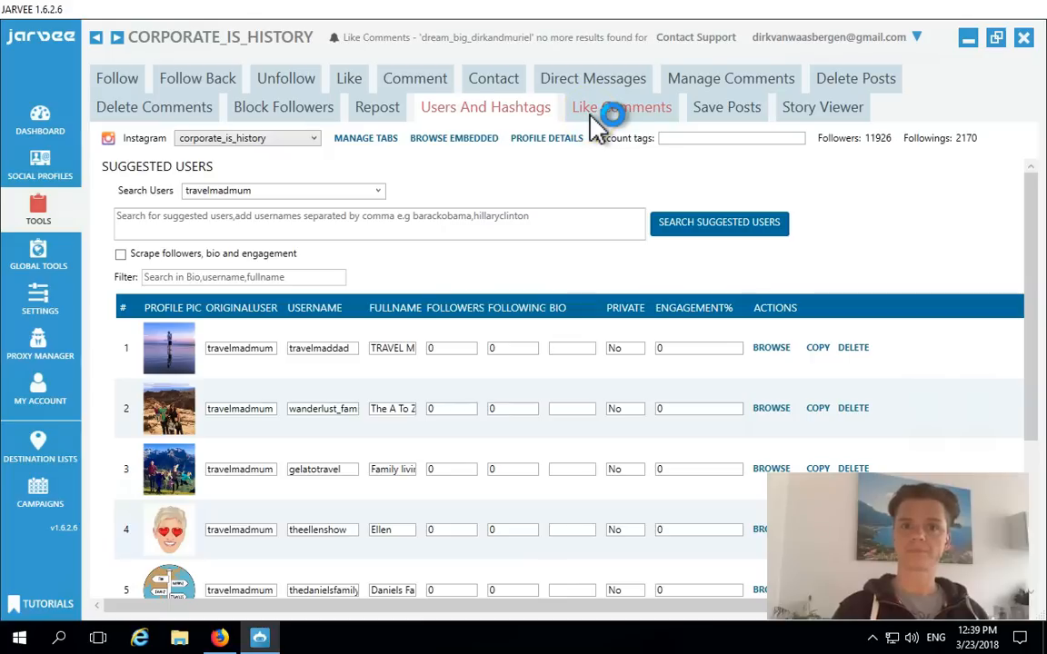
{"action": "left_click", "coordinate": [600, 109]}
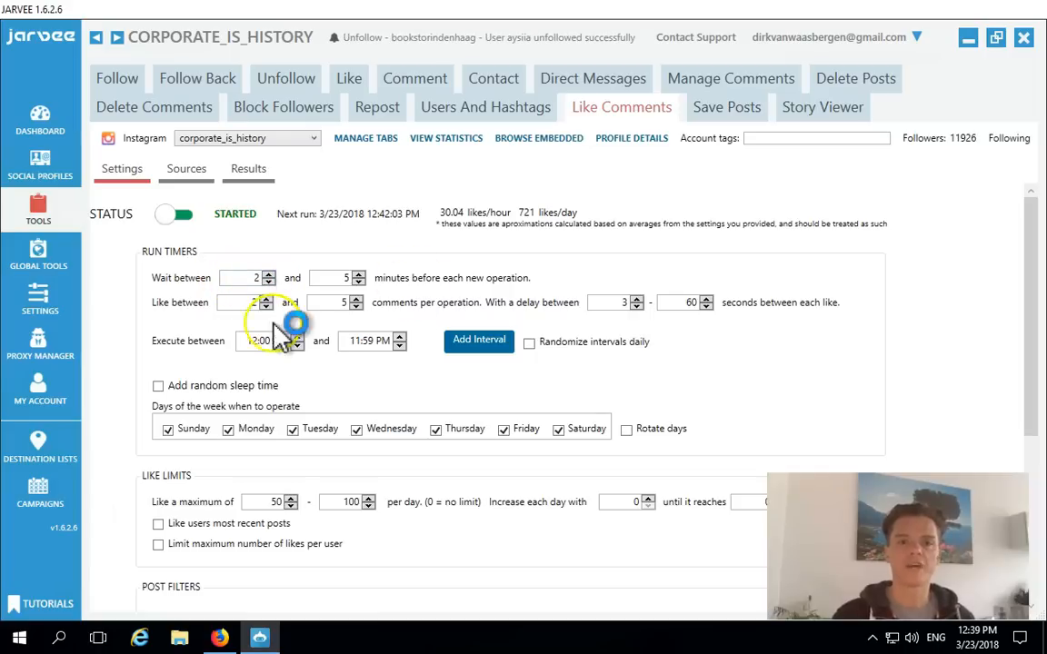
{"action": "left_click", "coordinate": [627, 303]}
{"action": "type", "text": "30"}
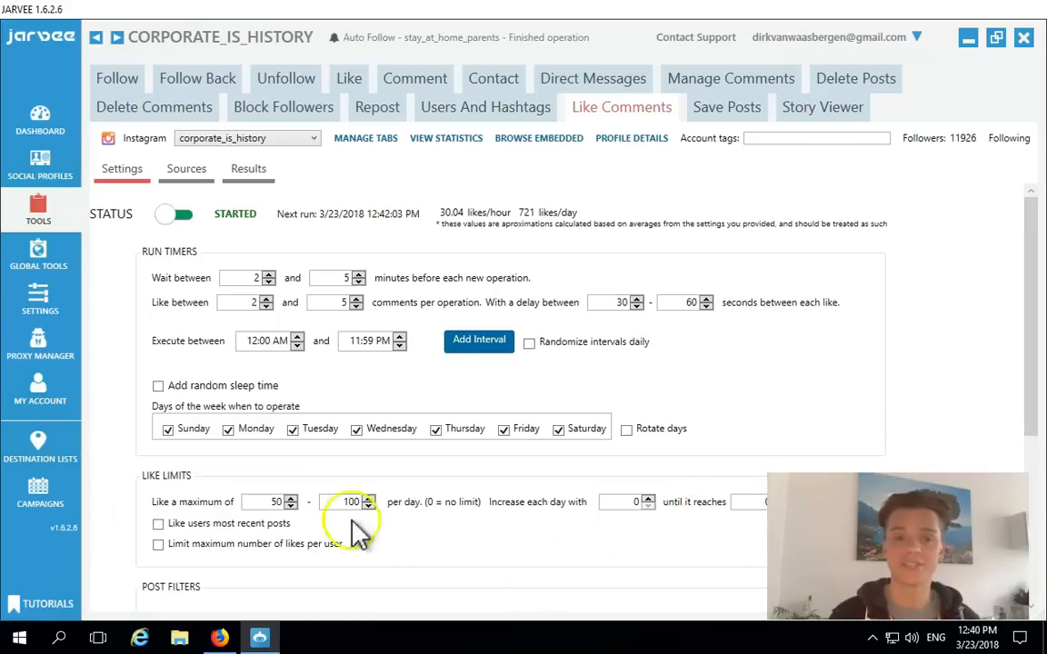
Try the Like Comments filter that skips comments containing specific words, turn it off again and review the after-like actions
{"action": "left_click_drag", "start_coordinate": [1028, 403], "coordinate": [1039, 534]}
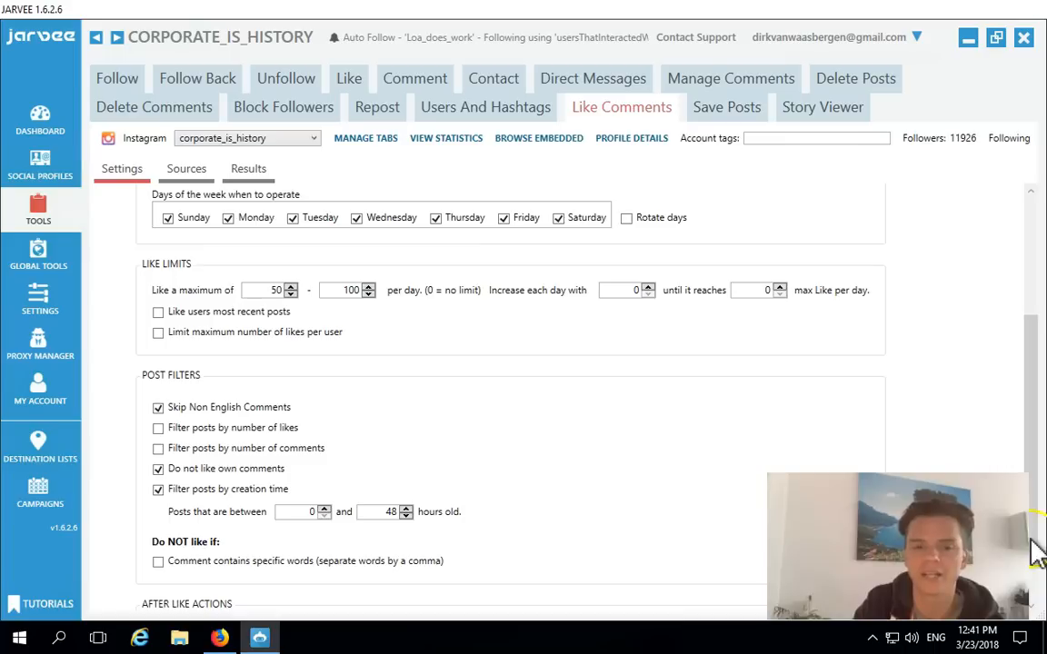
{"action": "left_click", "coordinate": [158, 561]}
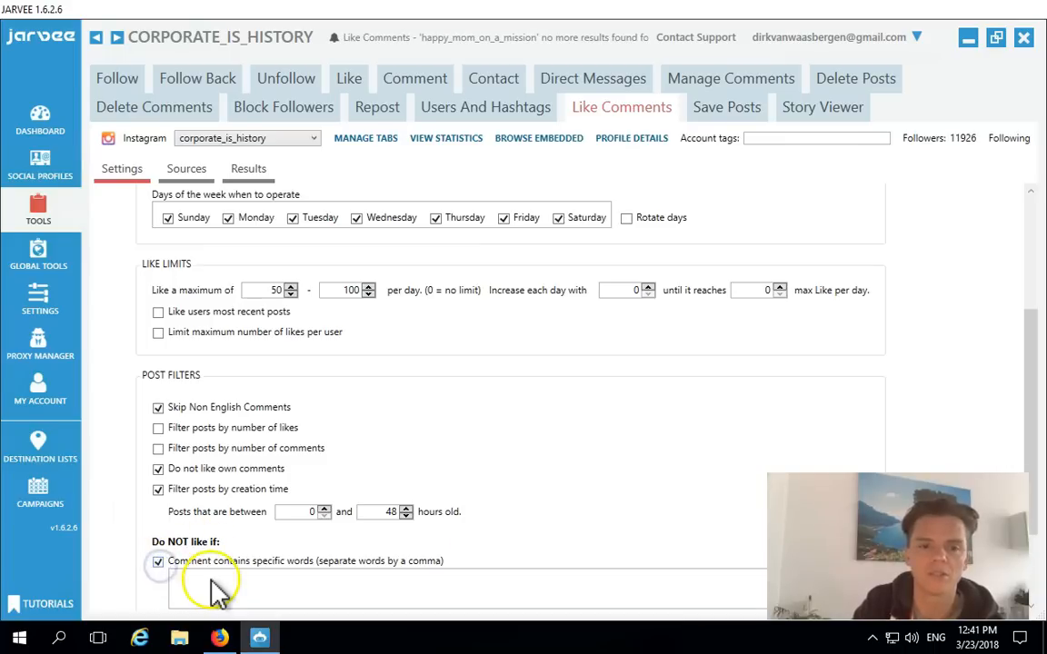
{"action": "left_click", "coordinate": [158, 560]}
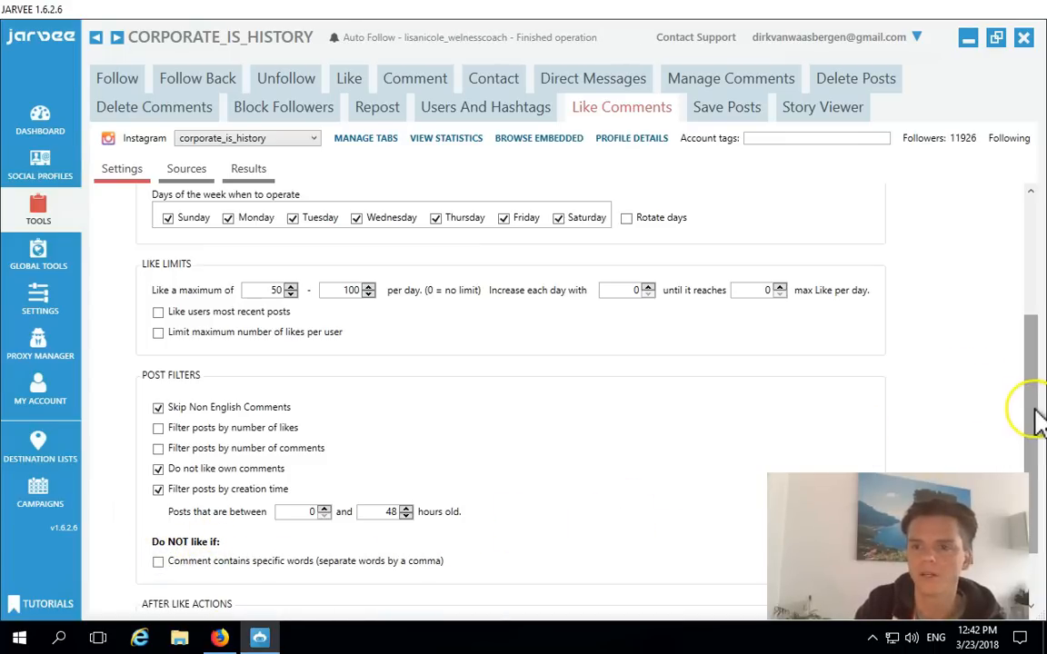
{"action": "scroll", "coordinate": [1036, 416], "scroll_direction": "down", "scroll_amount": 2}
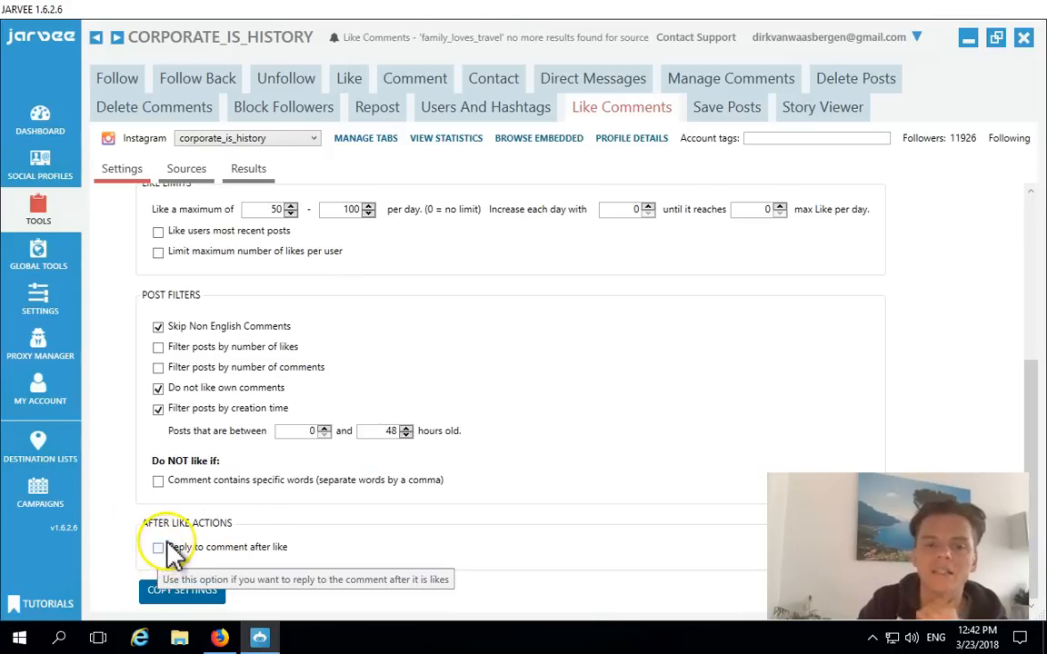
{"action": "scroll", "coordinate": [171, 543], "scroll_direction": "up", "scroll_amount": 1}
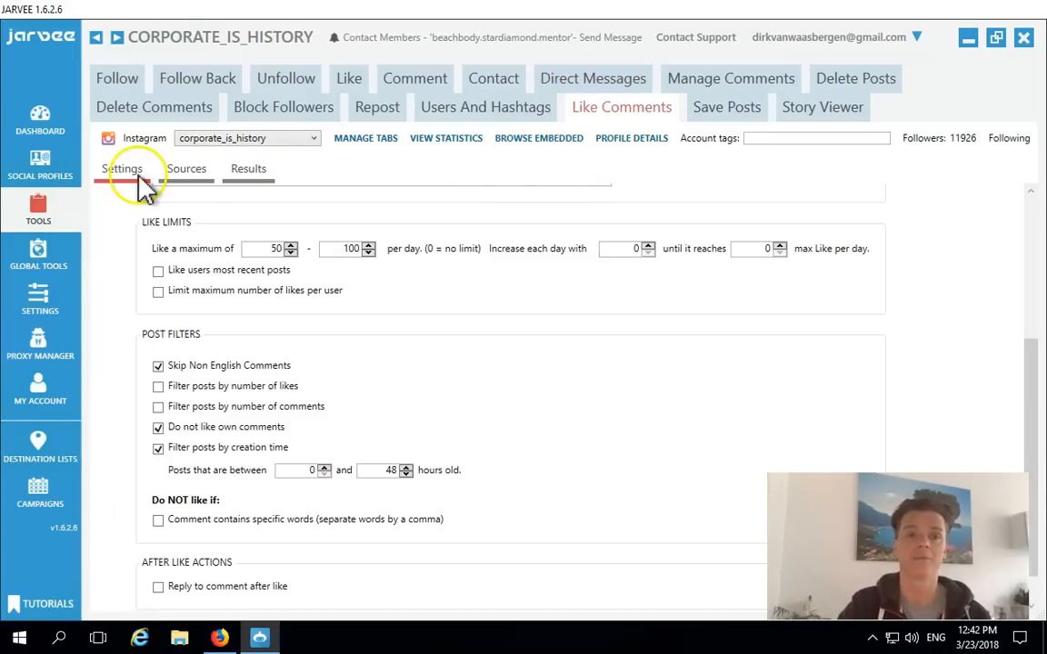
Show the Like Comments sources and results for corporate_is_history
{"action": "left_click", "coordinate": [185, 175]}
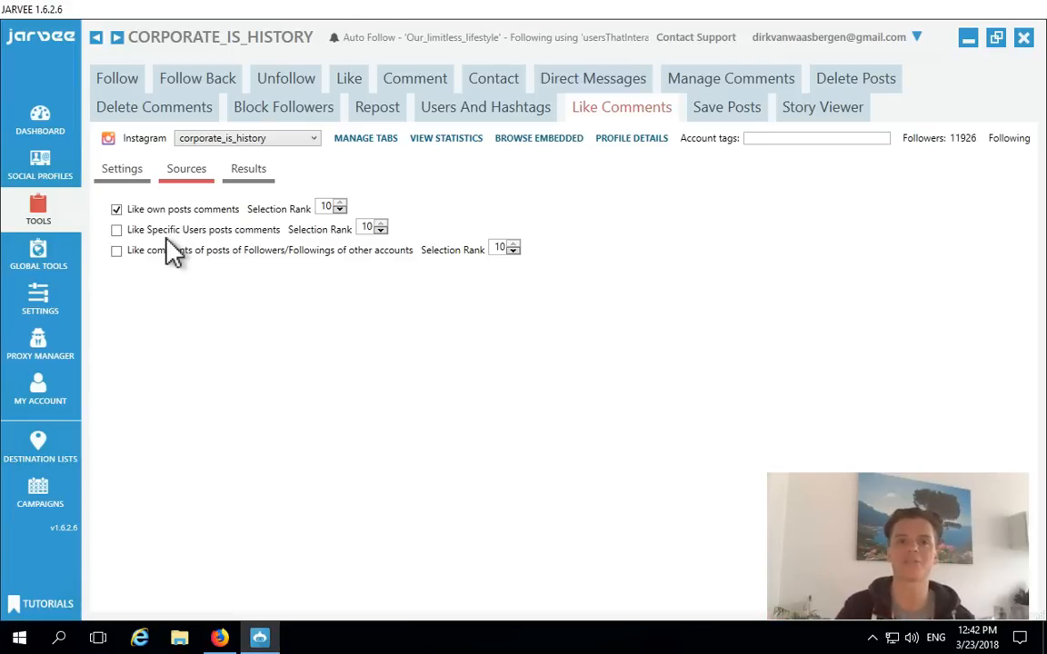
{"action": "left_click", "coordinate": [250, 175]}
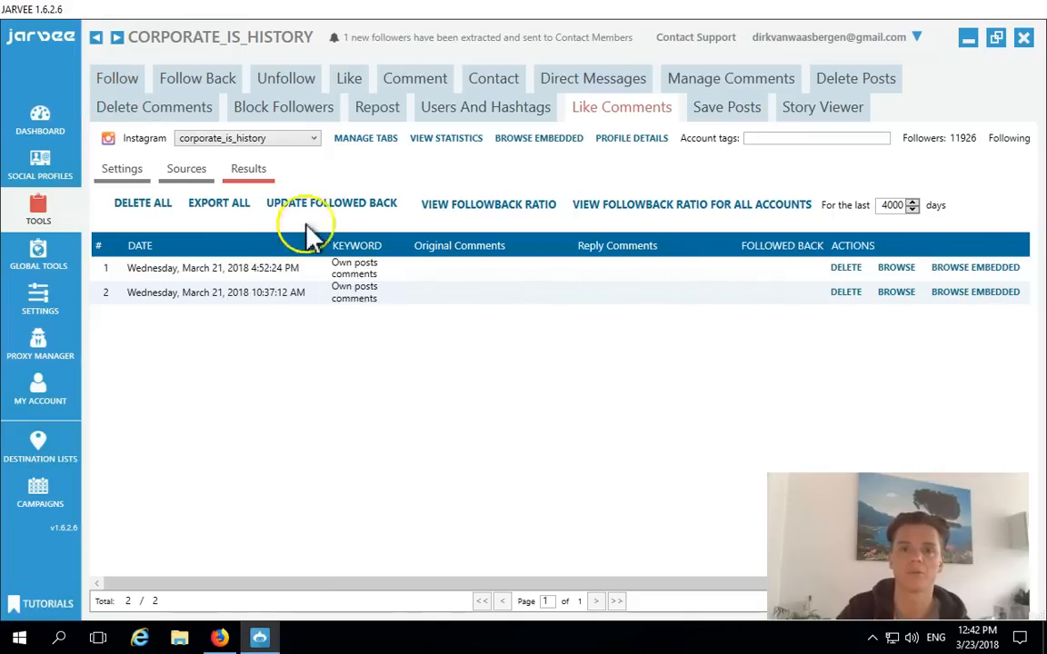
Switch to the account the_ford_raptor and show its Like Comments results
{"action": "left_click", "coordinate": [266, 143]}
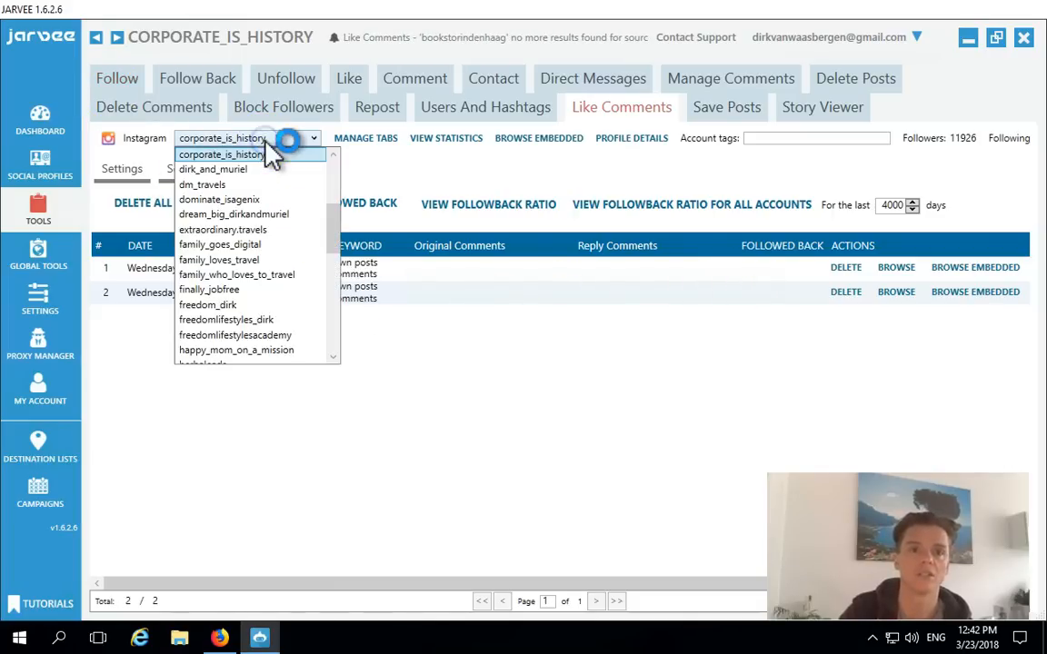
{"action": "left_click_drag", "start_coordinate": [332, 291], "coordinate": [332, 349]}
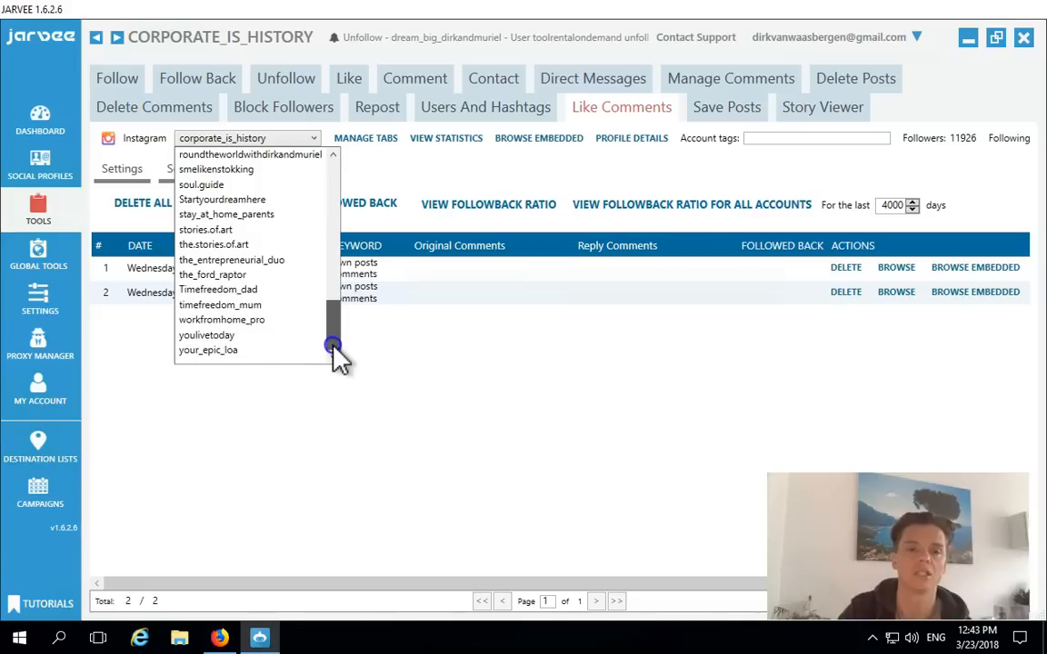
{"action": "left_click", "coordinate": [264, 276]}
{"action": "left_click", "coordinate": [250, 173]}
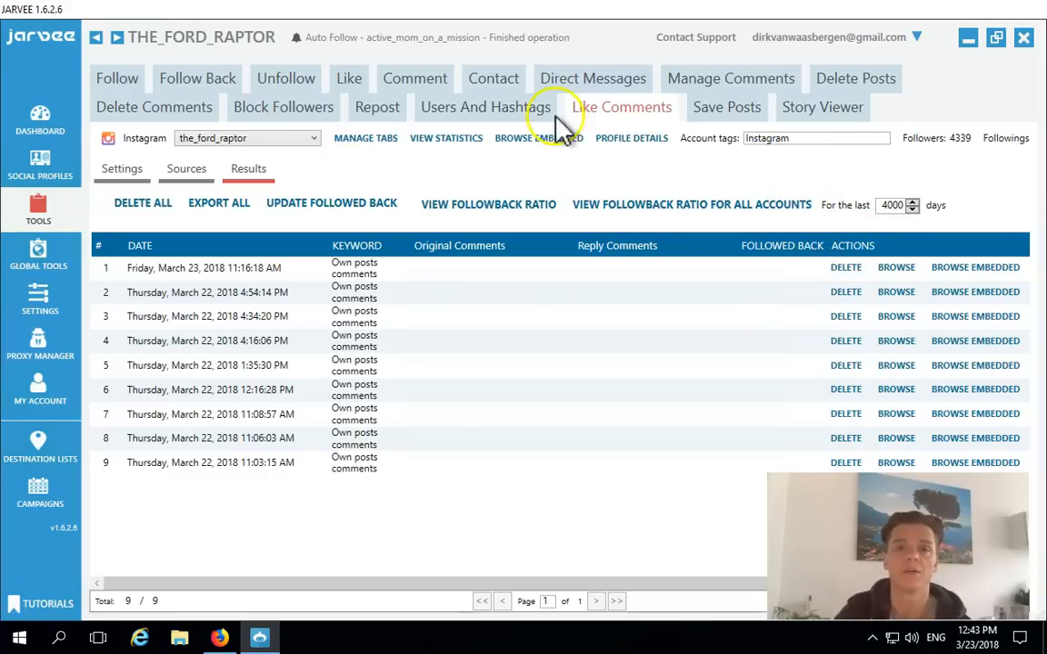
Look at the Save Posts and Story Viewer settings for the_ford_raptor
{"action": "left_click", "coordinate": [731, 113]}
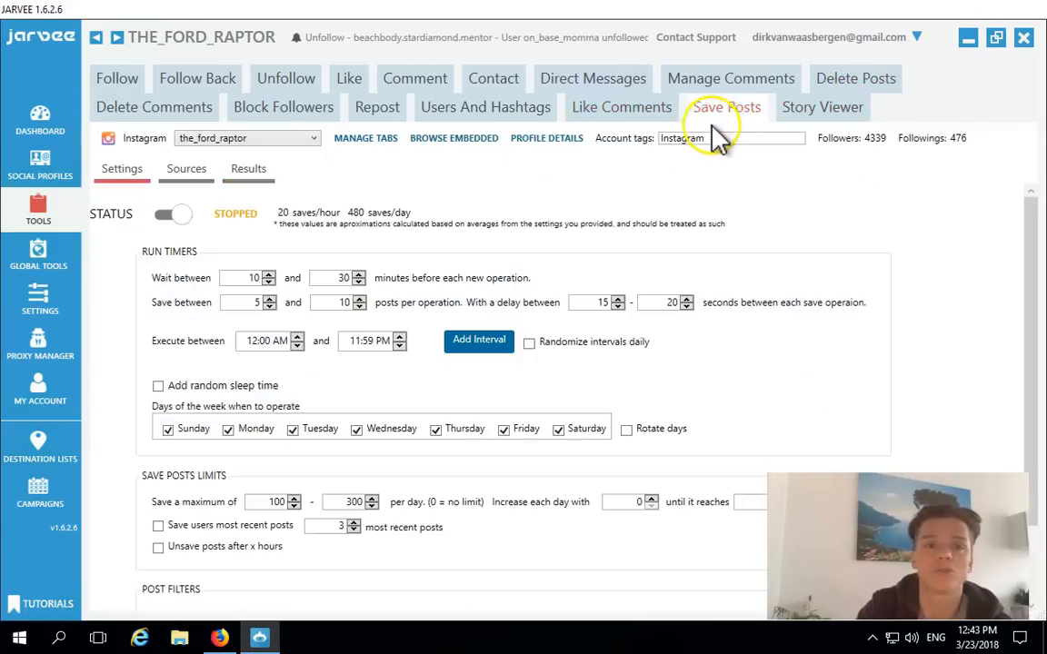
{"action": "left_click", "coordinate": [798, 115]}
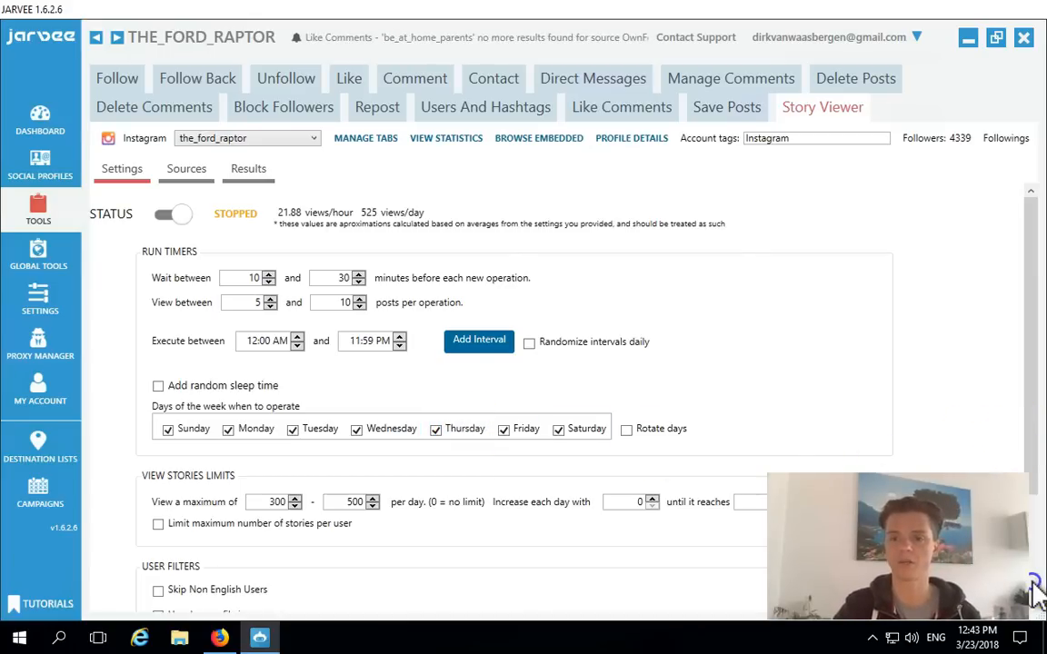
{"action": "scroll", "coordinate": [1036, 596], "scroll_direction": "down", "scroll_amount": 3}
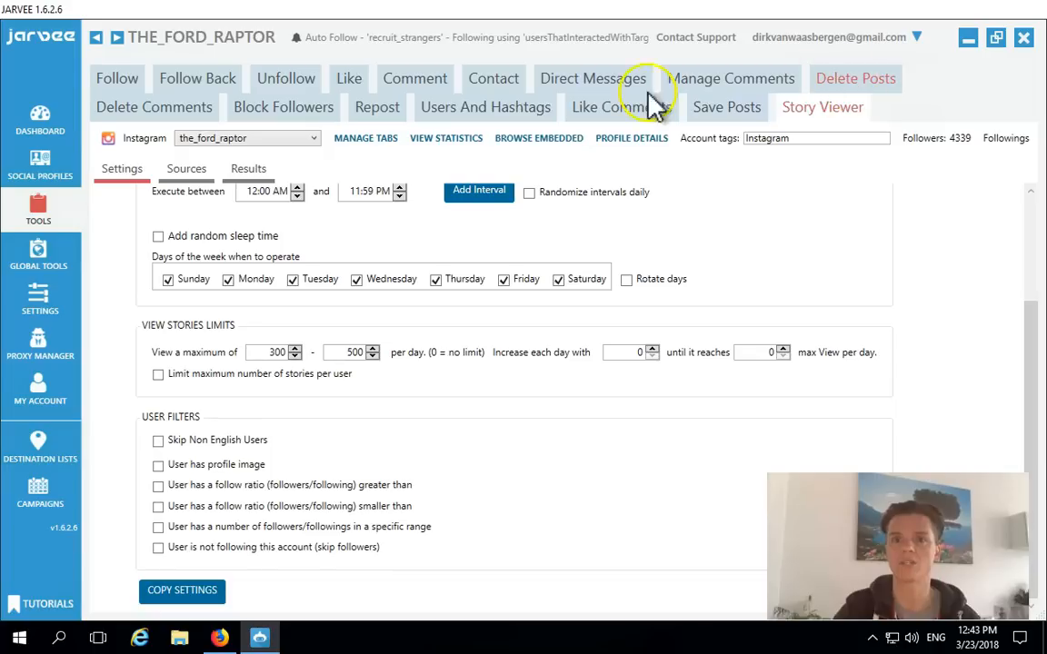
Hide the Follow Back, Comment, Delete Posts, Delete Comments, Block Followers, Save Posts and Story Viewer tools from the tool tabs
{"action": "left_click", "coordinate": [364, 142]}
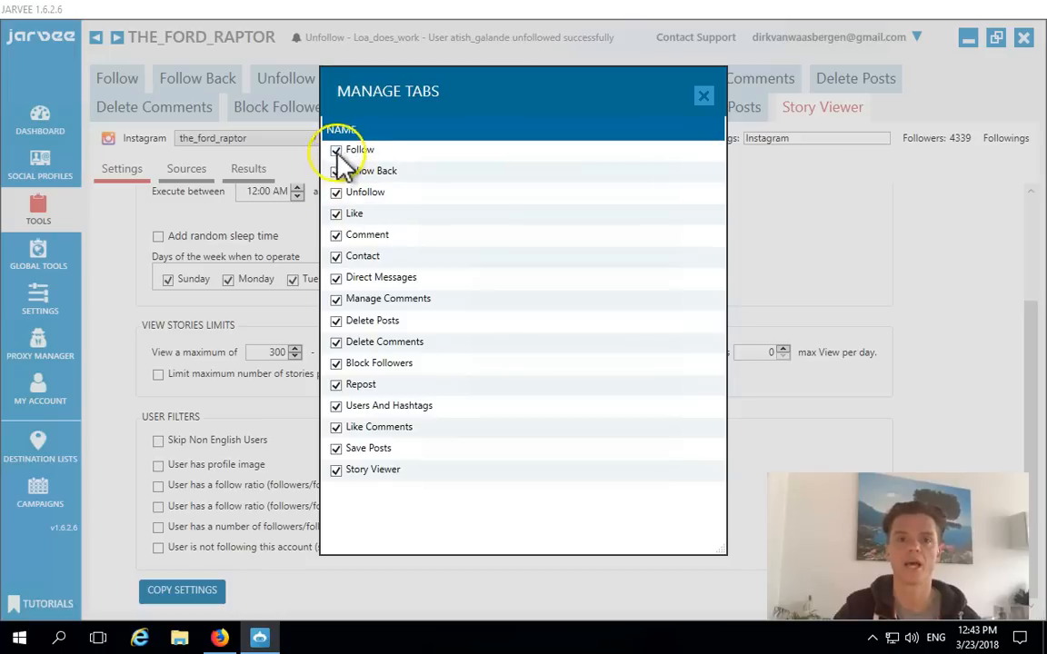
{"action": "left_click", "coordinate": [337, 172]}
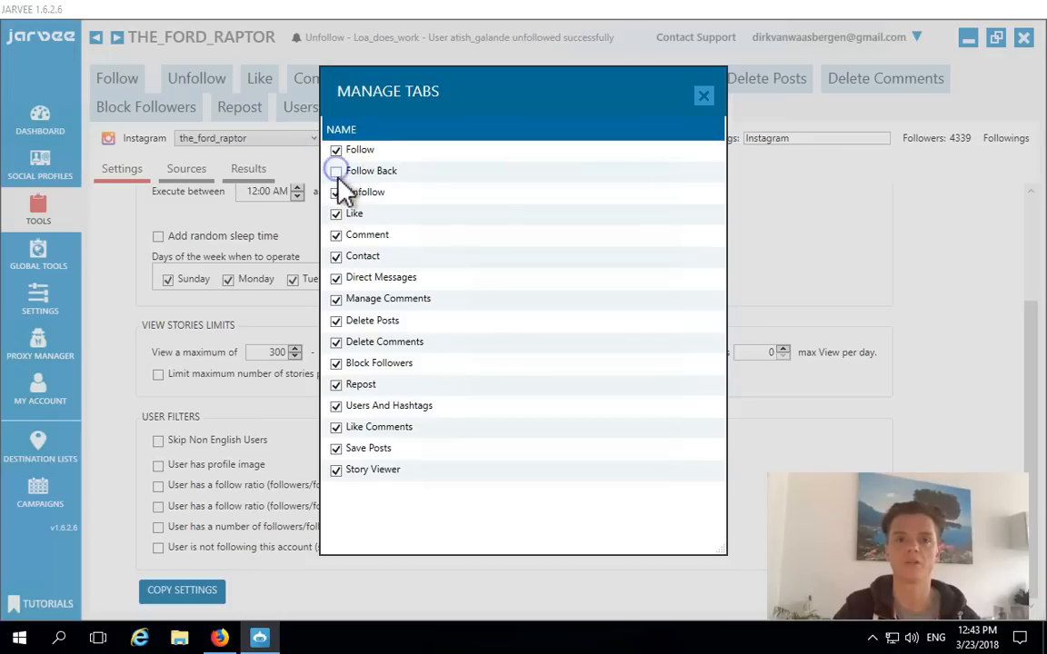
{"action": "left_click", "coordinate": [337, 235]}
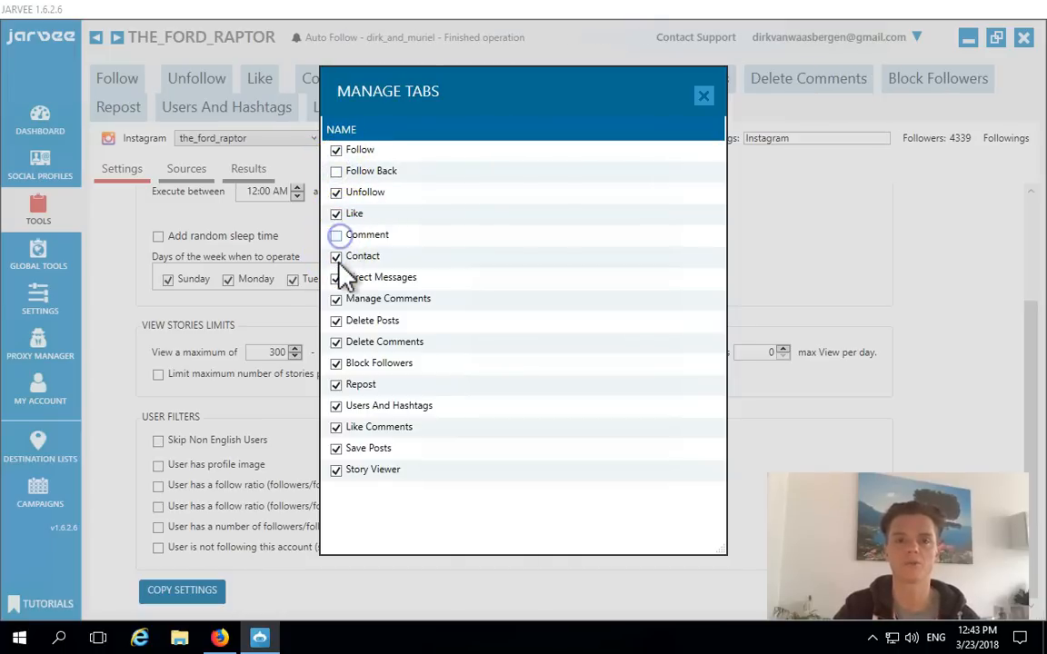
{"action": "left_click", "coordinate": [337, 278]}
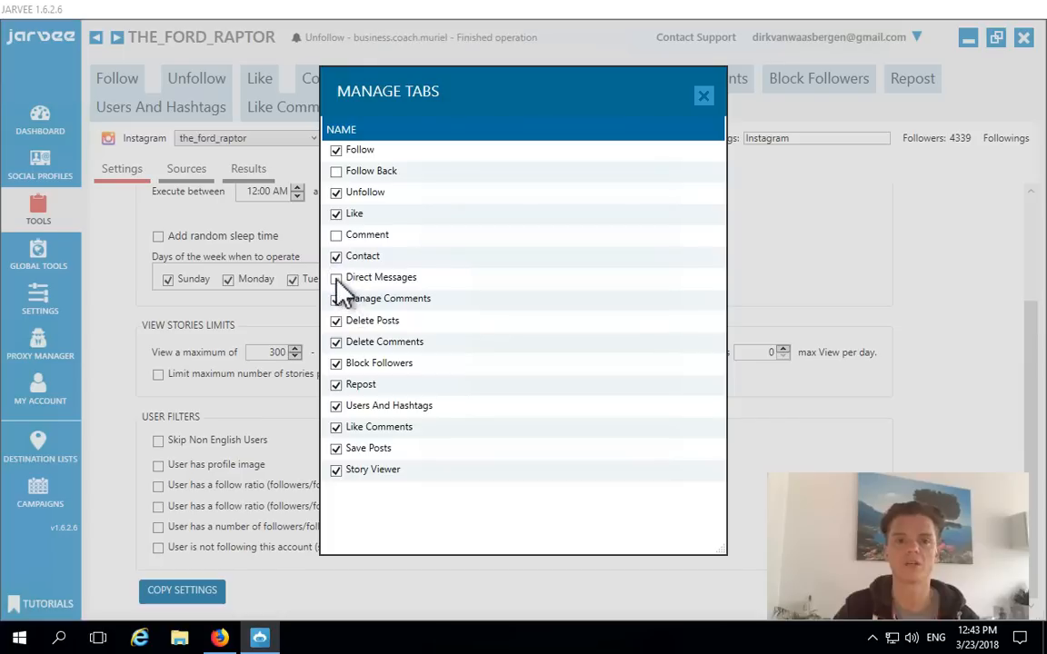
{"action": "left_click", "coordinate": [337, 279]}
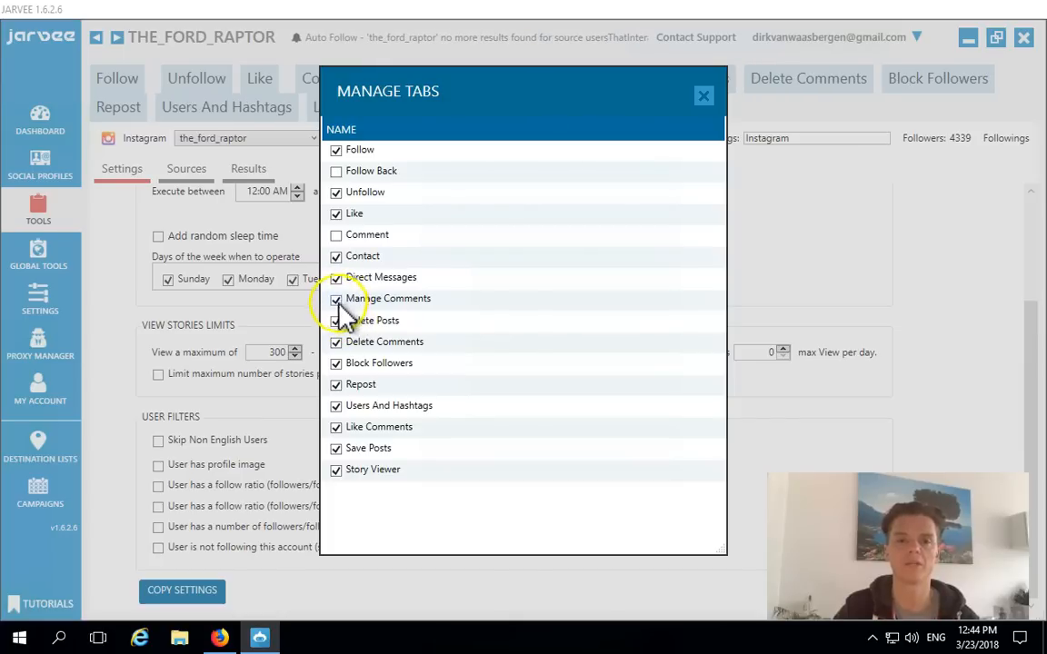
{"action": "left_click", "coordinate": [337, 321]}
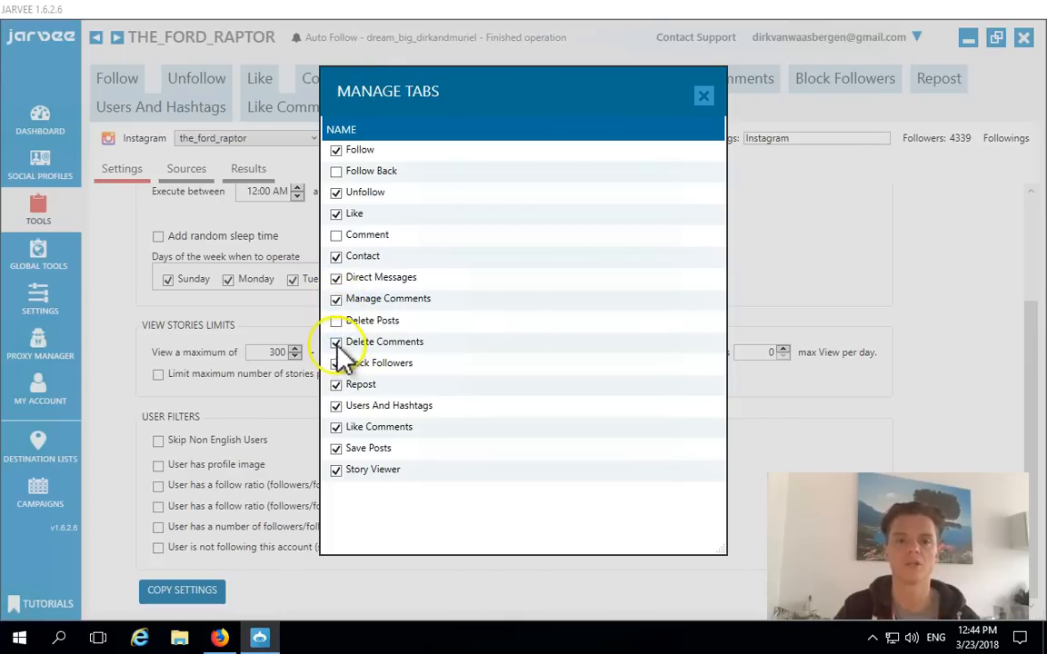
{"action": "left_click", "coordinate": [336, 342]}
{"action": "left_click", "coordinate": [336, 363]}
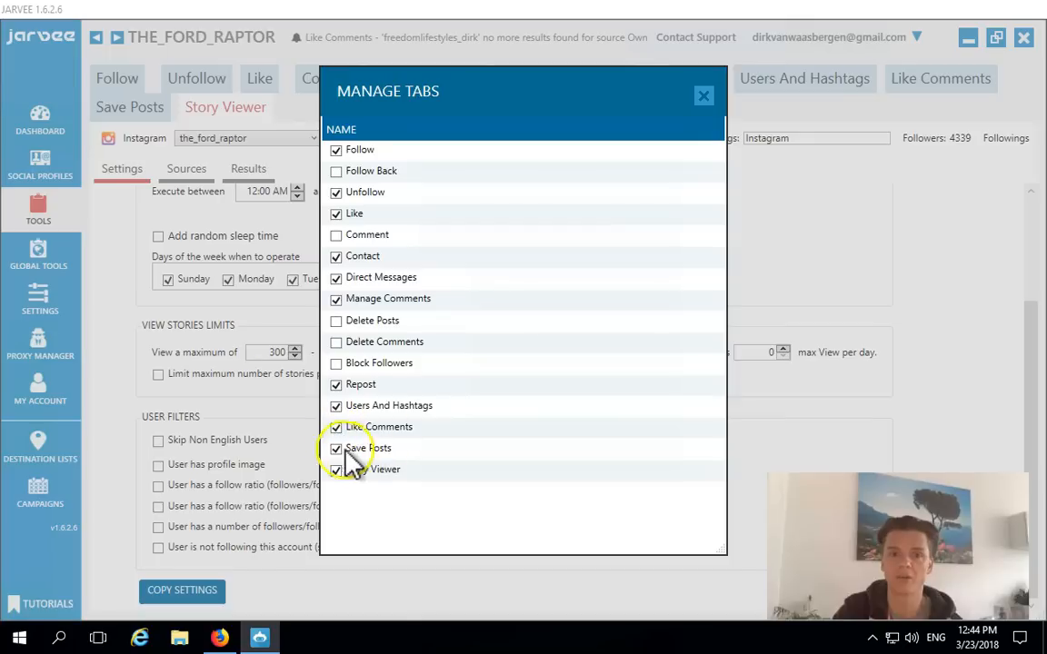
{"action": "left_click", "coordinate": [337, 448]}
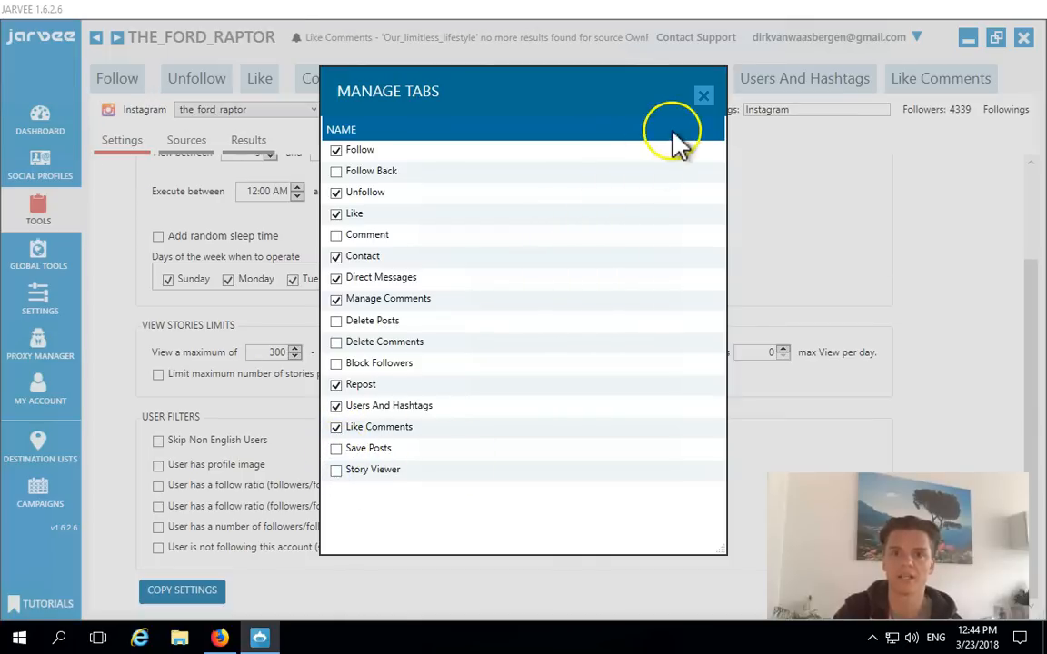
{"action": "left_click", "coordinate": [702, 96]}
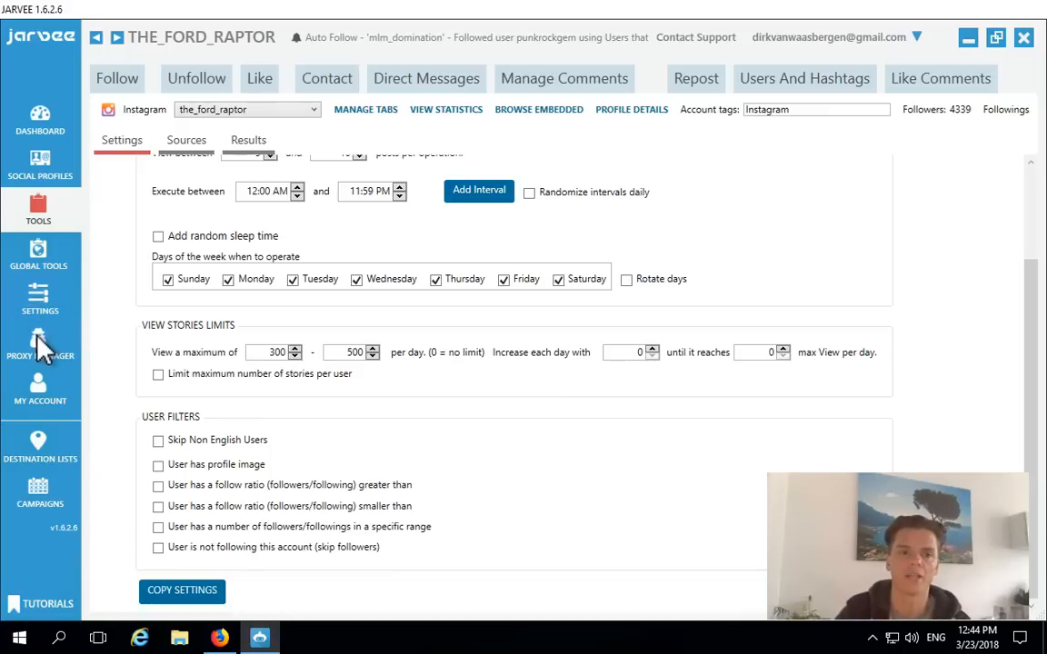
Open the Proxy Manager and delete the empty proxy entry at the end of the list
{"action": "left_click", "coordinate": [37, 338]}
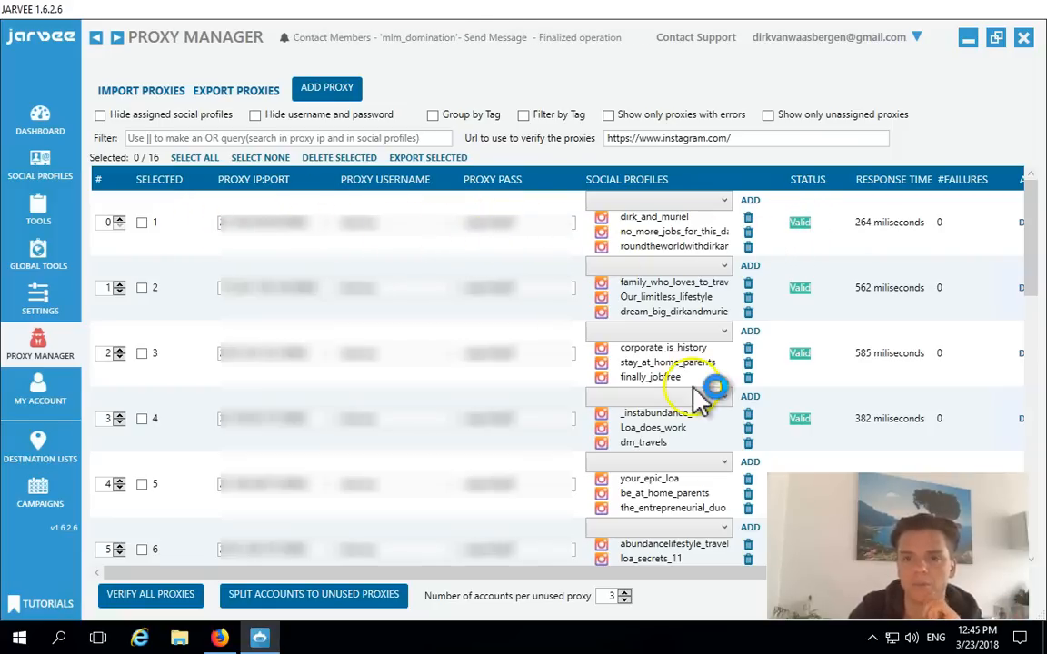
{"action": "left_click_drag", "start_coordinate": [1030, 273], "coordinate": [1041, 555]}
{"action": "left_click_drag", "start_coordinate": [745, 572], "coordinate": [948, 572]}
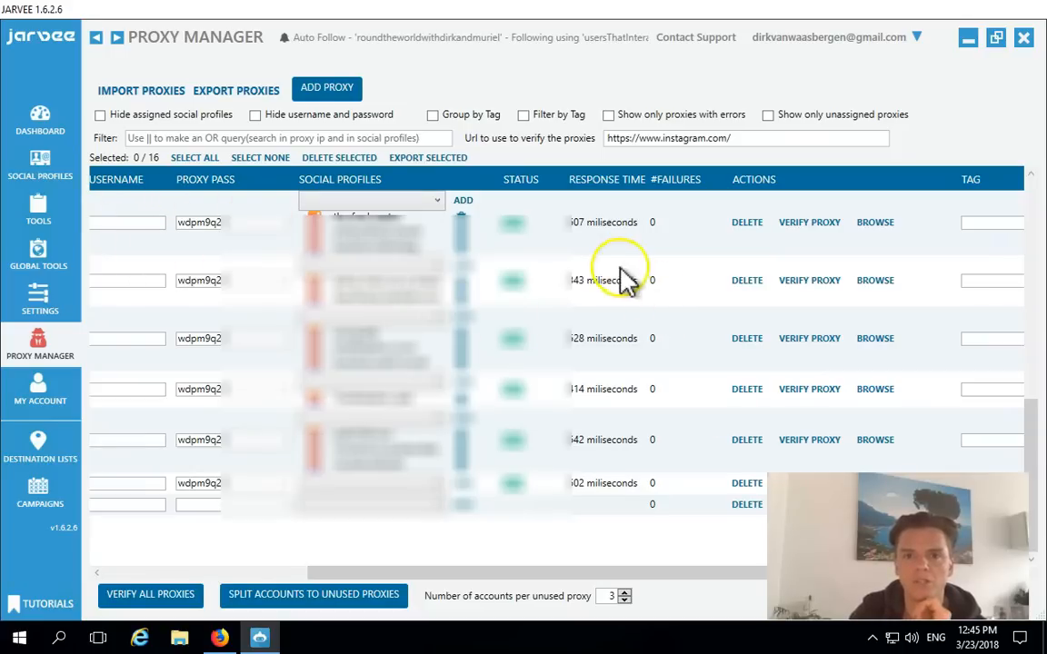
{"action": "left_click", "coordinate": [829, 227]}
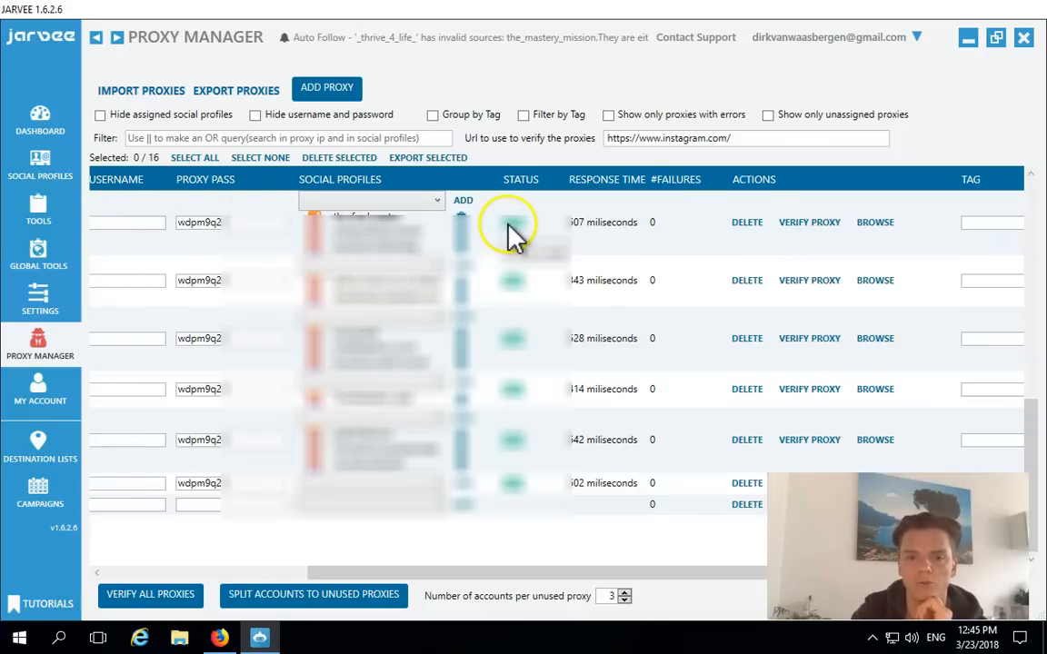
{"action": "left_click", "coordinate": [743, 506]}
{"action": "left_click", "coordinate": [662, 375]}
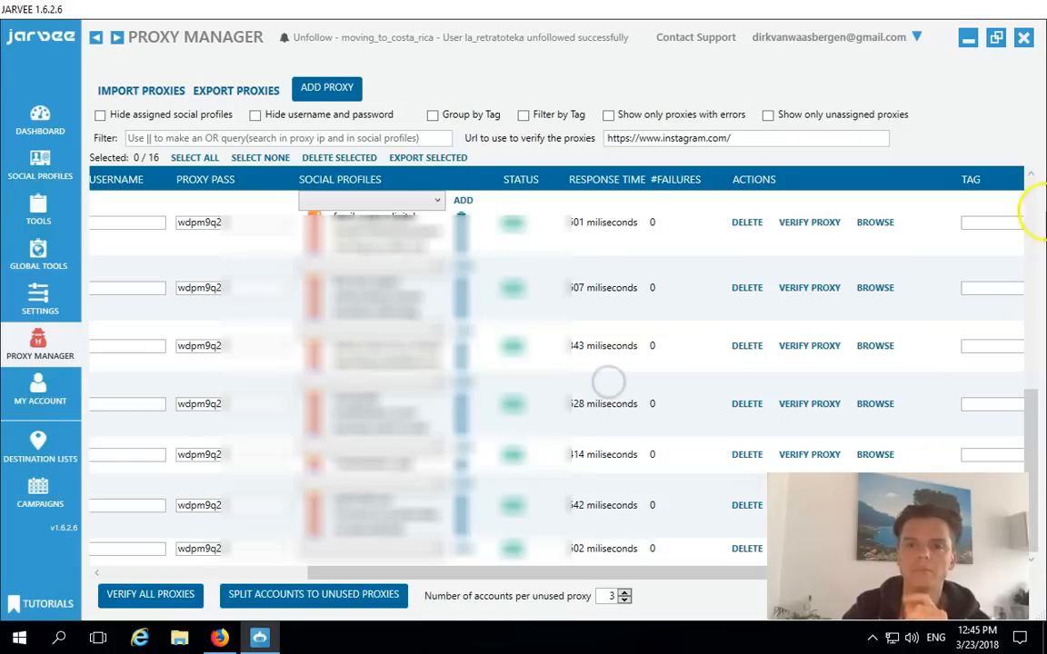
Review the profiles assigned to each proxy and the profiles available to add to proxy 14
{"action": "left_click_drag", "start_coordinate": [1031, 400], "coordinate": [1033, 202]}
{"action": "left_click_drag", "start_coordinate": [402, 574], "coordinate": [261, 600]}
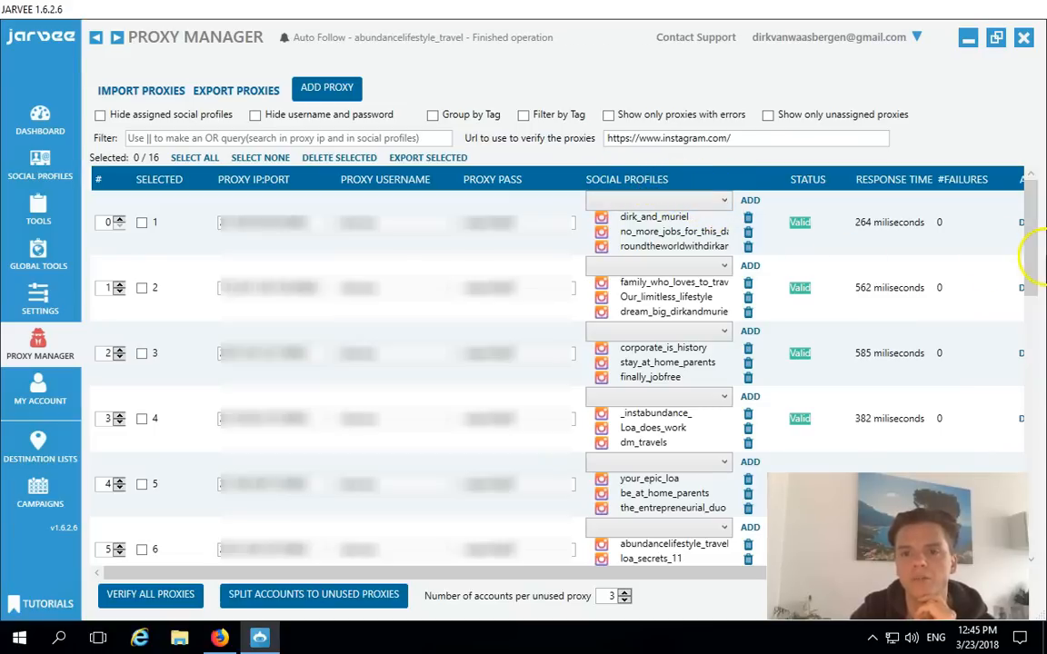
{"action": "left_click_drag", "start_coordinate": [1034, 268], "coordinate": [1027, 500]}
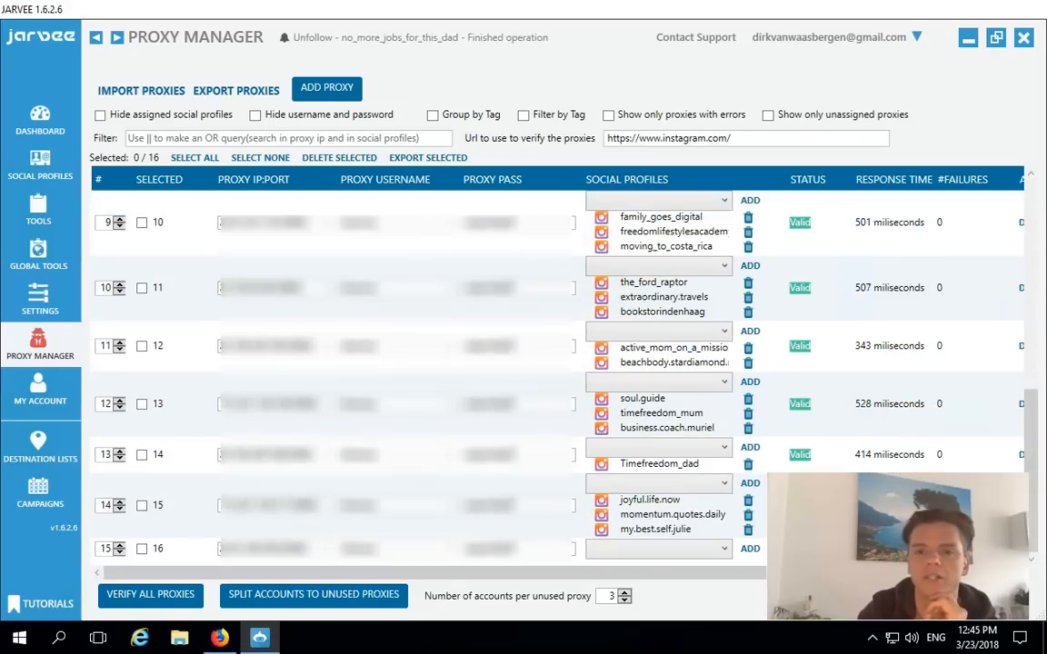
{"action": "left_click", "coordinate": [725, 452]}
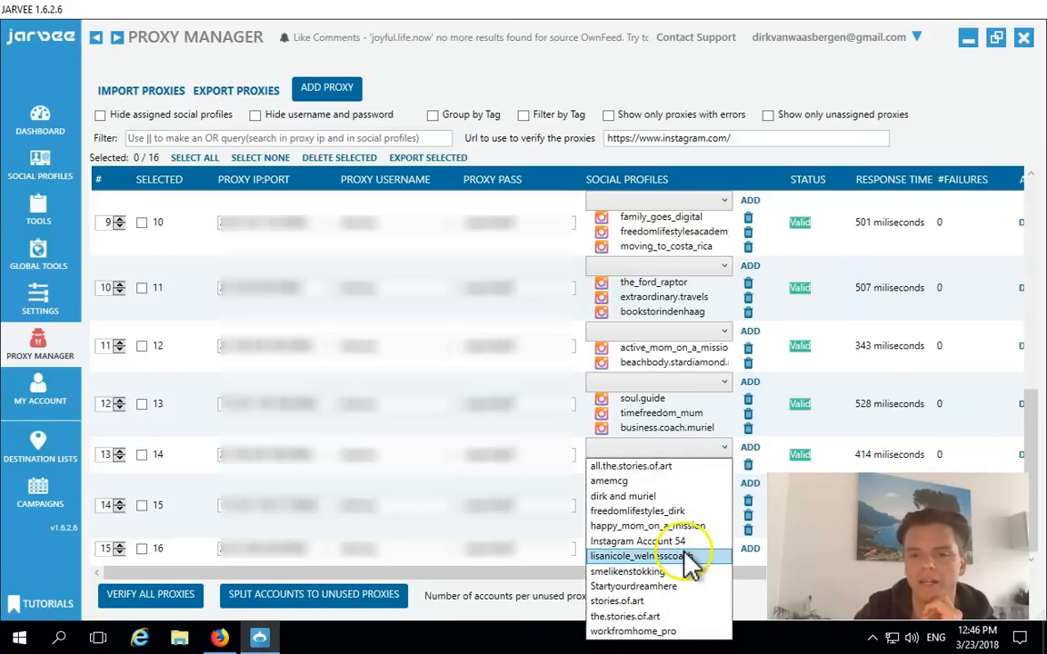
{"action": "left_click", "coordinate": [686, 465]}
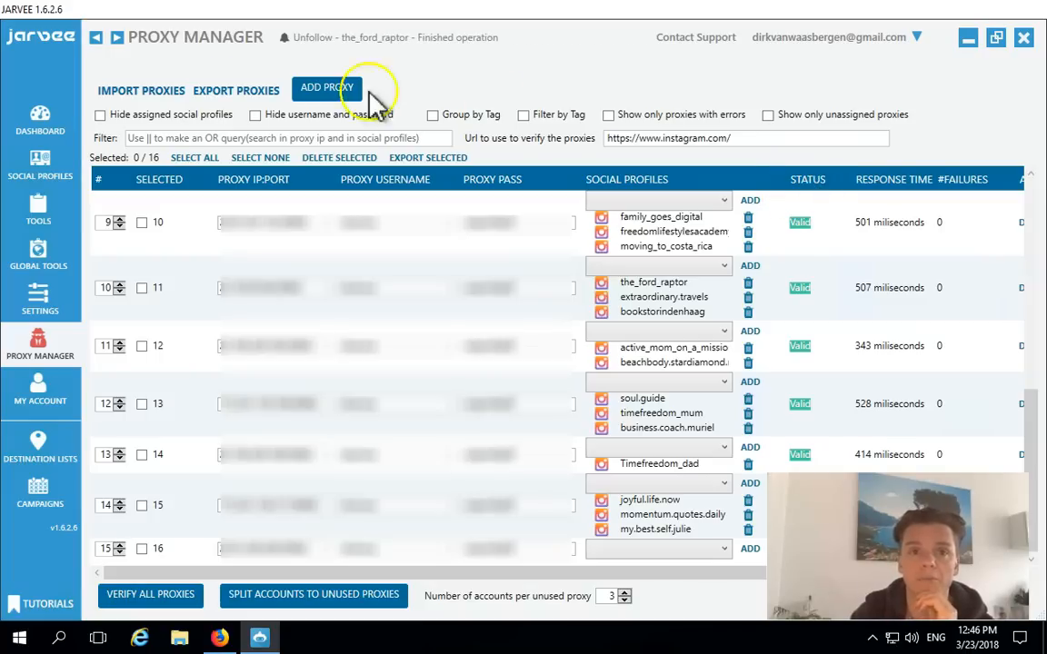
Review the recent account activity in the Dashboard summary and the change log of the latest versions
{"action": "left_click", "coordinate": [39, 120]}
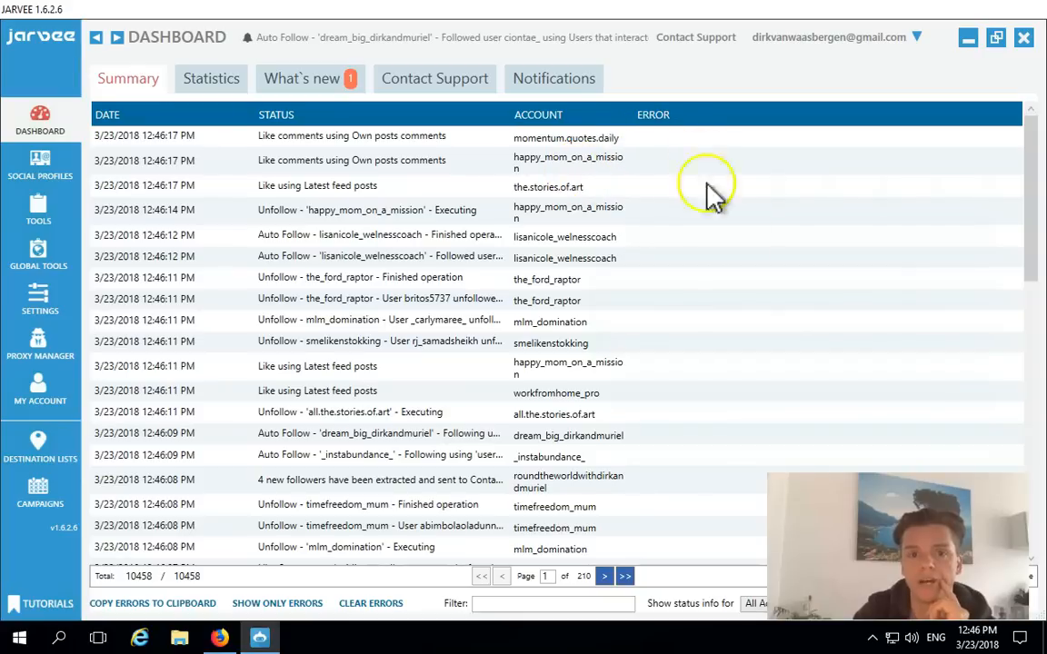
{"action": "left_click_drag", "start_coordinate": [1028, 271], "coordinate": [1041, 493]}
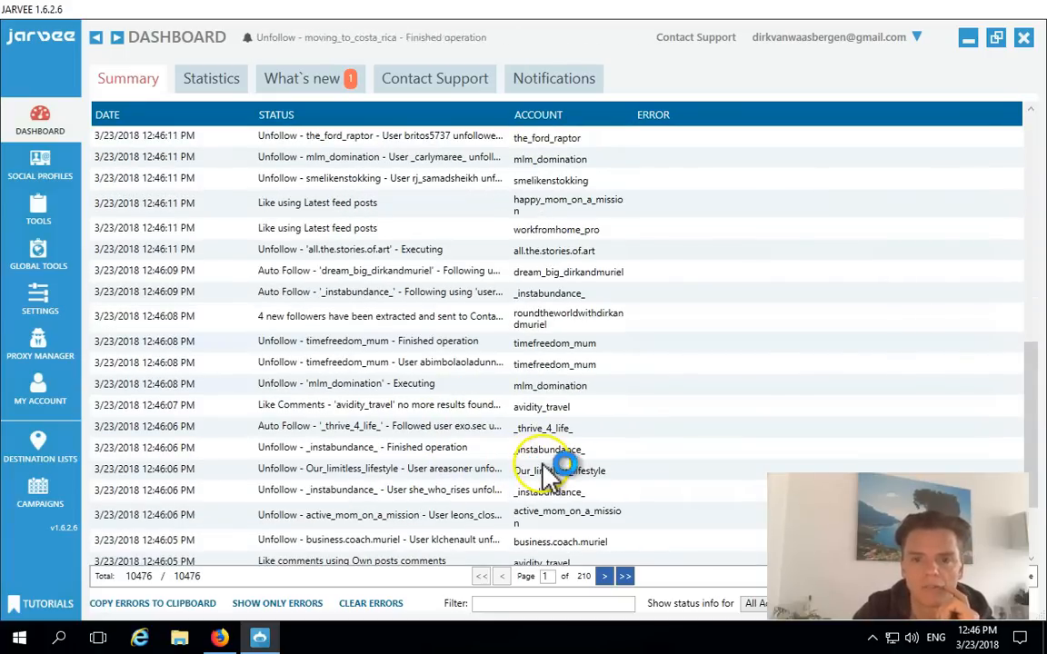
{"action": "left_click_drag", "start_coordinate": [1028, 345], "coordinate": [1012, 135]}
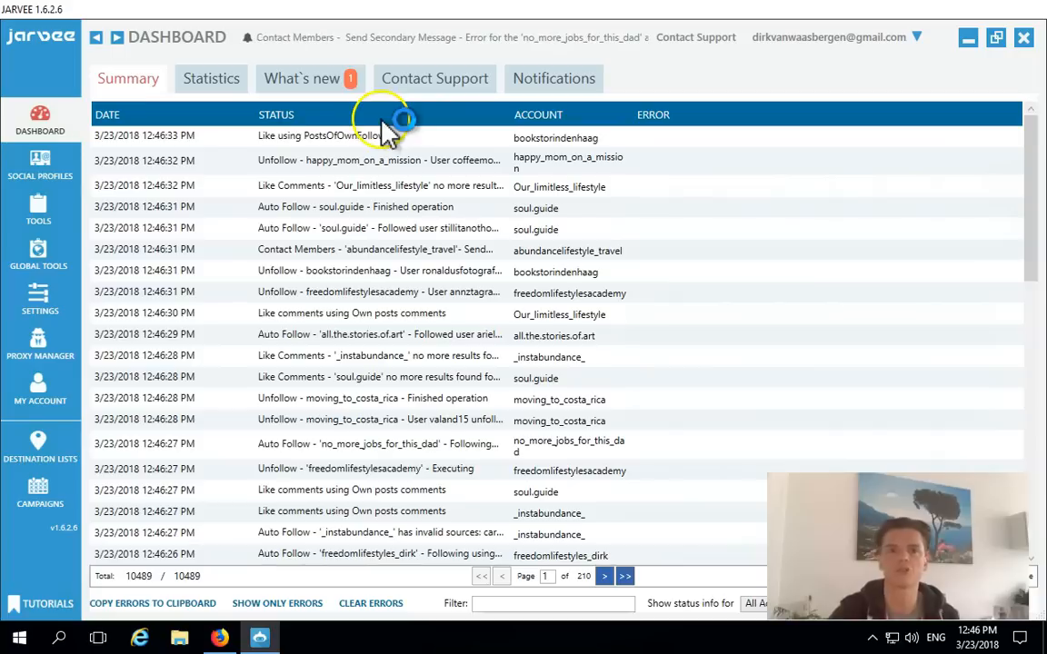
{"action": "left_click", "coordinate": [348, 82]}
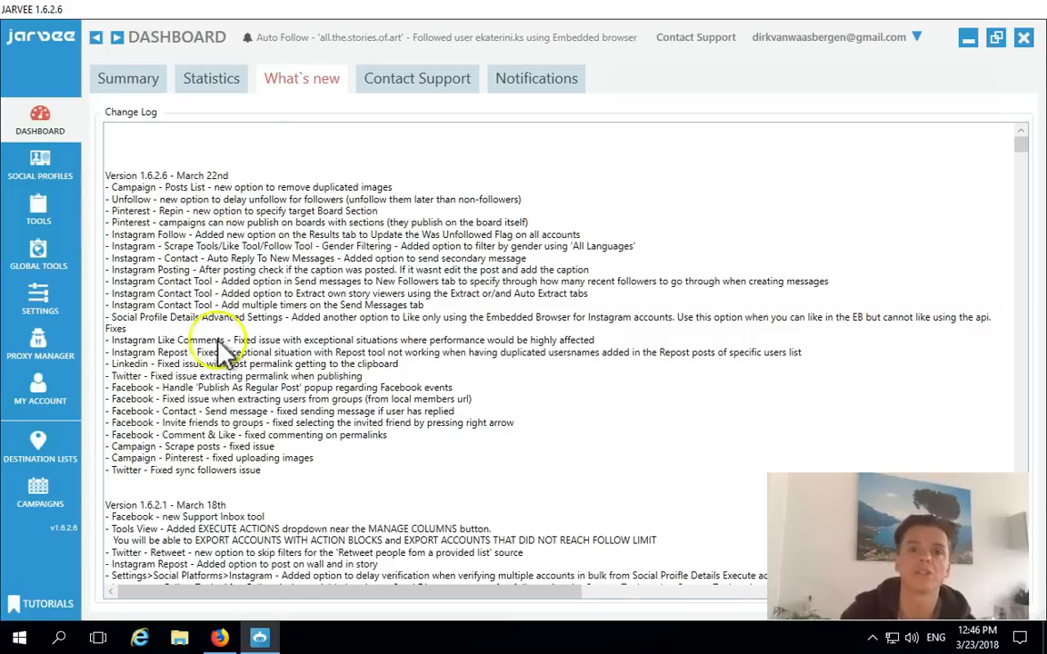
Look at the support ticket form and, in Firefox, the Jarvee YouTube marketing features page, returning to the form in Jarvee
{"action": "left_click", "coordinate": [411, 83]}
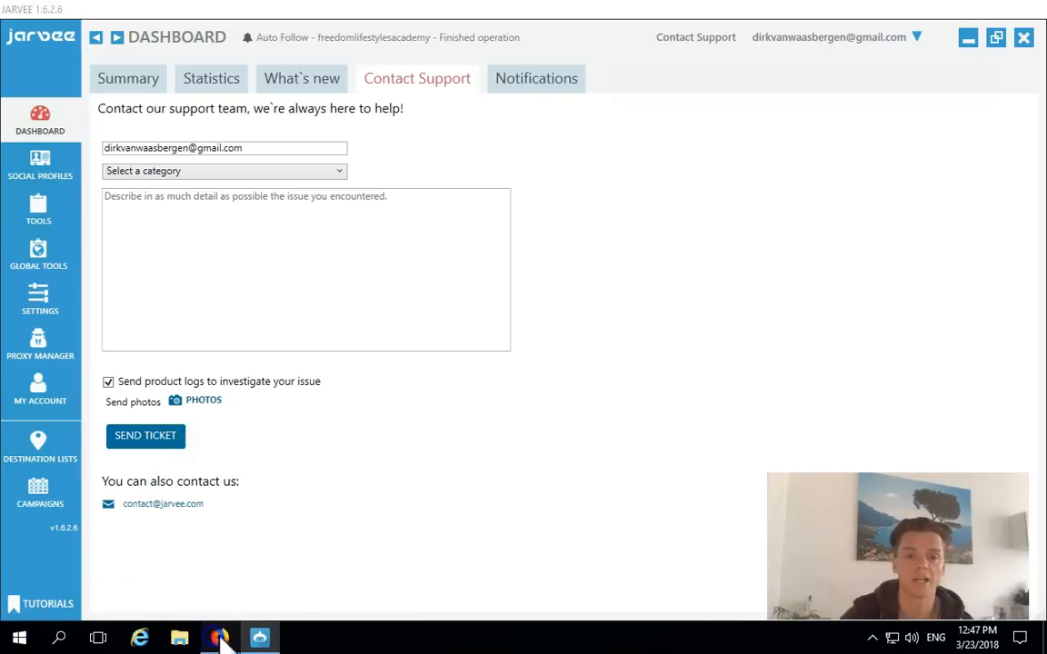
{"action": "left_click", "coordinate": [219, 636]}
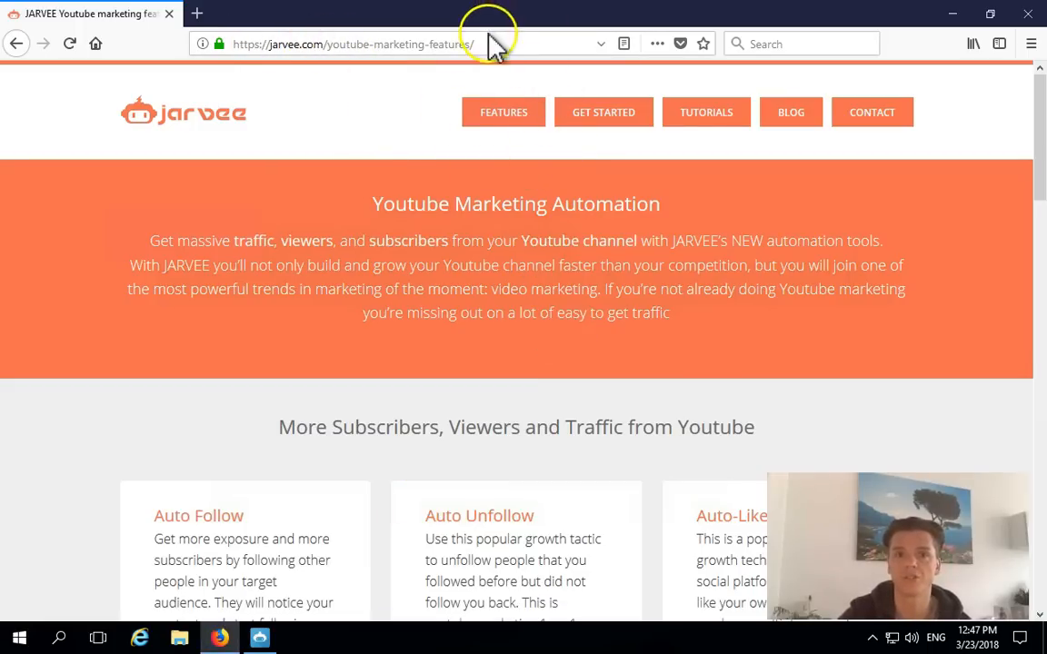
{"action": "left_click", "coordinate": [259, 639]}
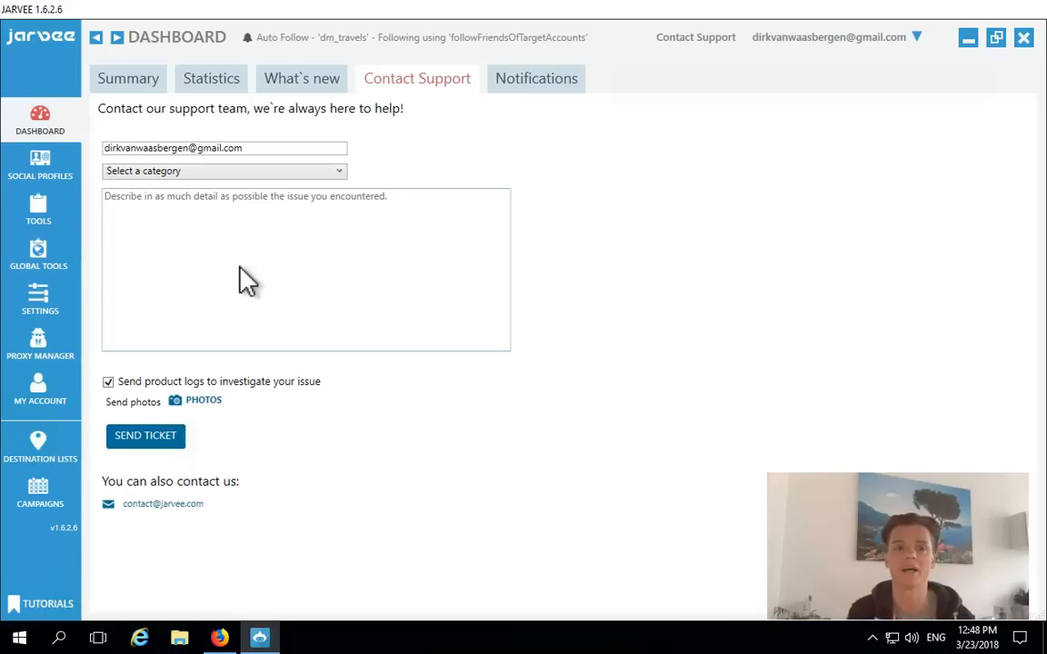
{"action": "left_click", "coordinate": [265, 275]}
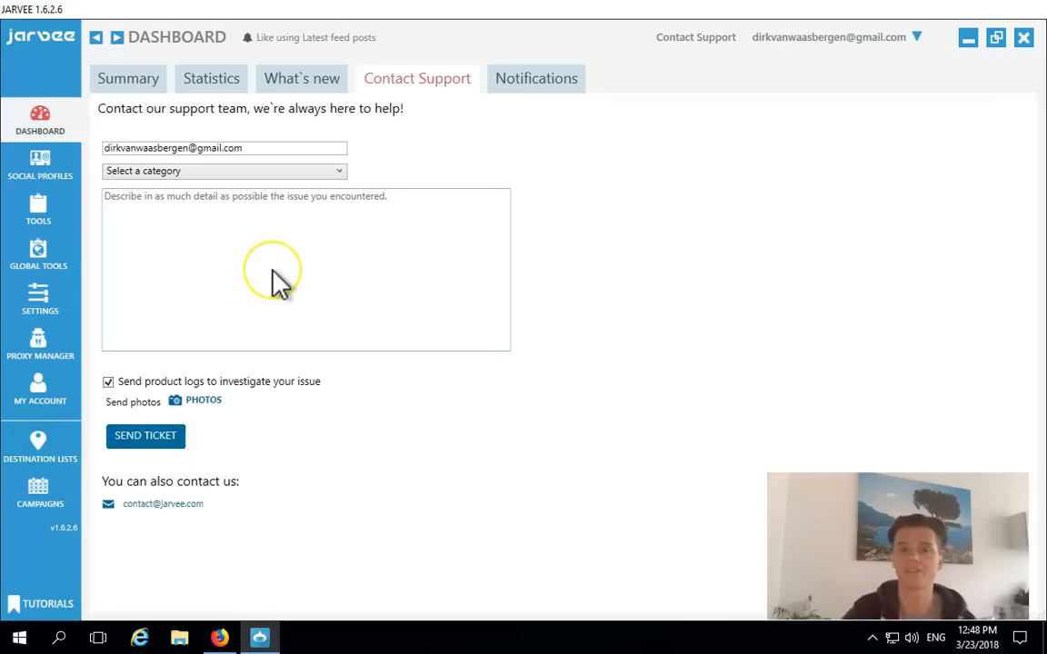